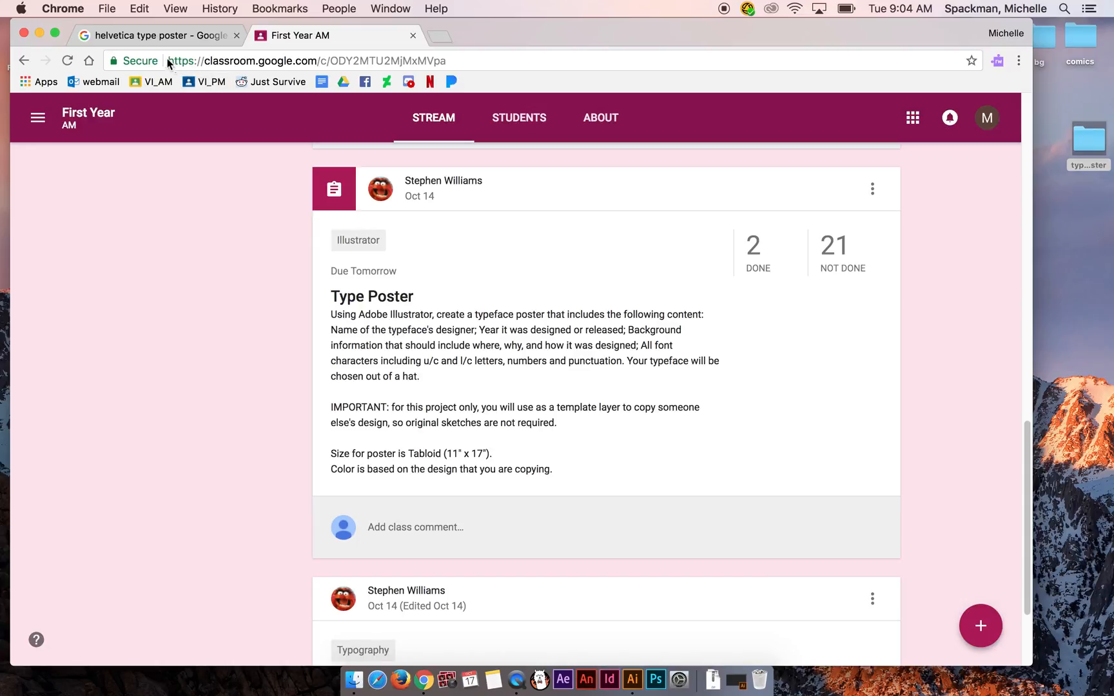
Step: From the helvetica type poster image results, open the red Typography Poster Helvetica image at full size
{"action": "left_click", "coordinate": [190, 37]}
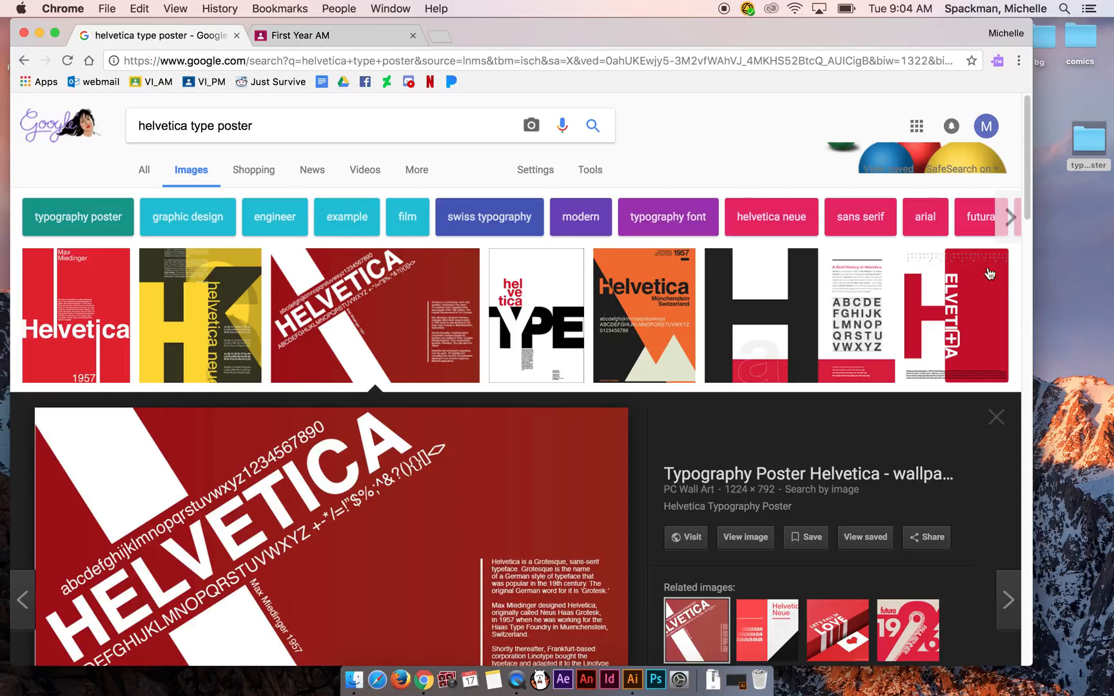
{"action": "left_click_drag", "start_coordinate": [1029, 183], "coordinate": [1030, 244]}
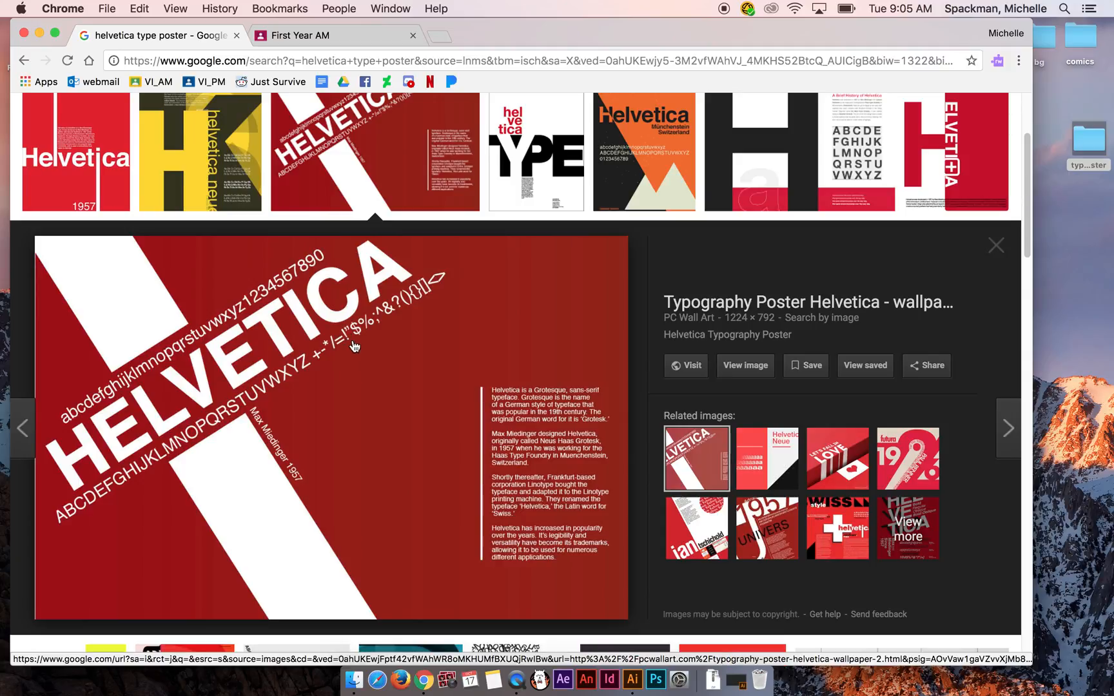
{"action": "left_click", "coordinate": [746, 369]}
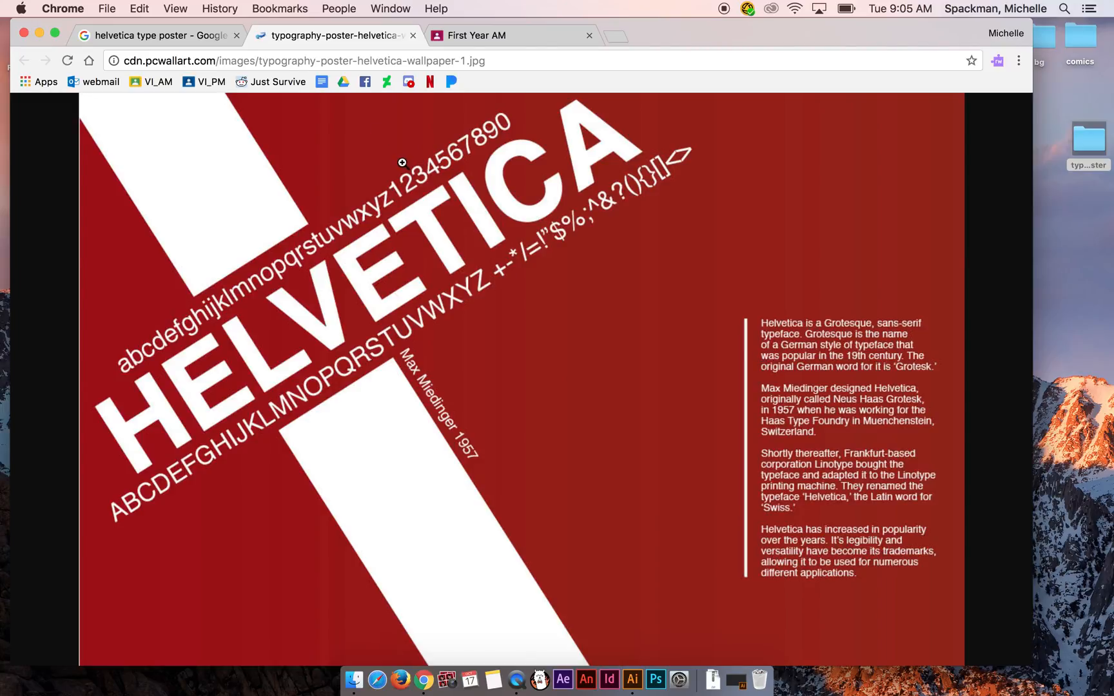
{"action": "left_click", "coordinate": [387, 216]}
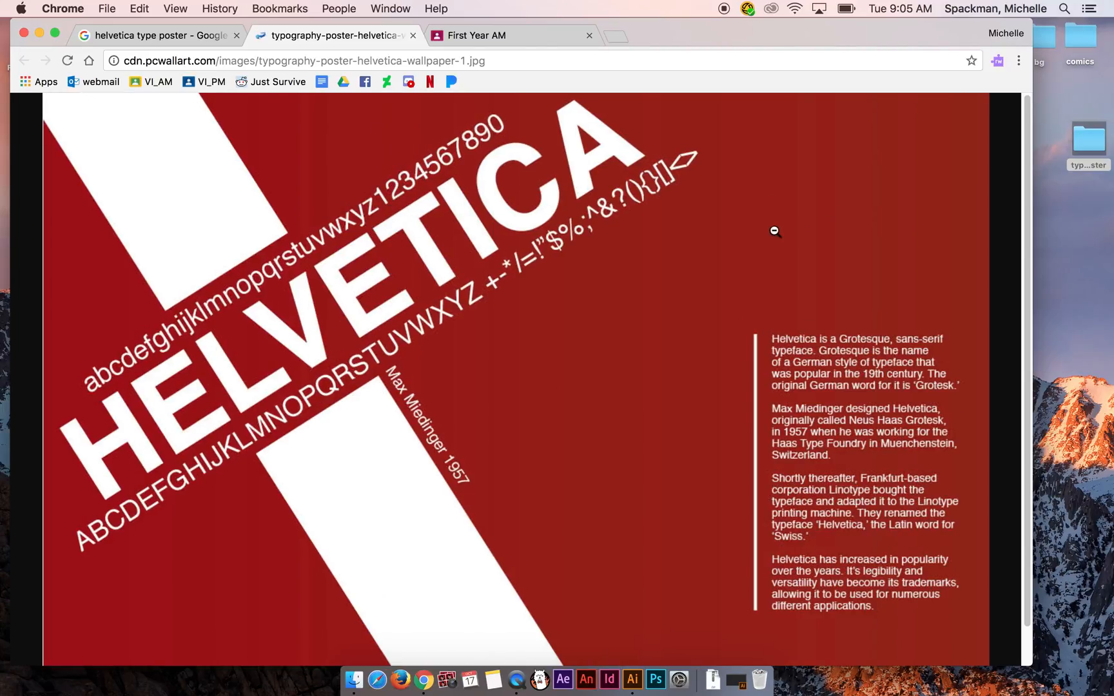
Step: Save the poster image as a JPEG in the assets folder inside the Desktop's type poster folder
{"action": "right_click", "coordinate": [733, 214]}
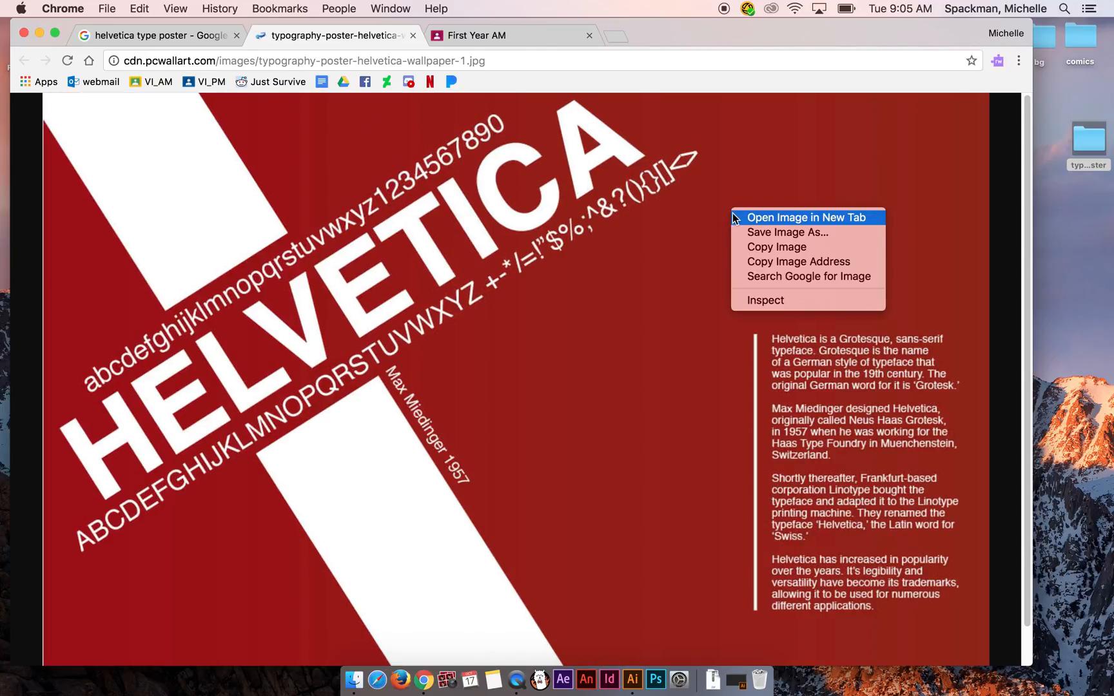
{"action": "left_click", "coordinate": [760, 236]}
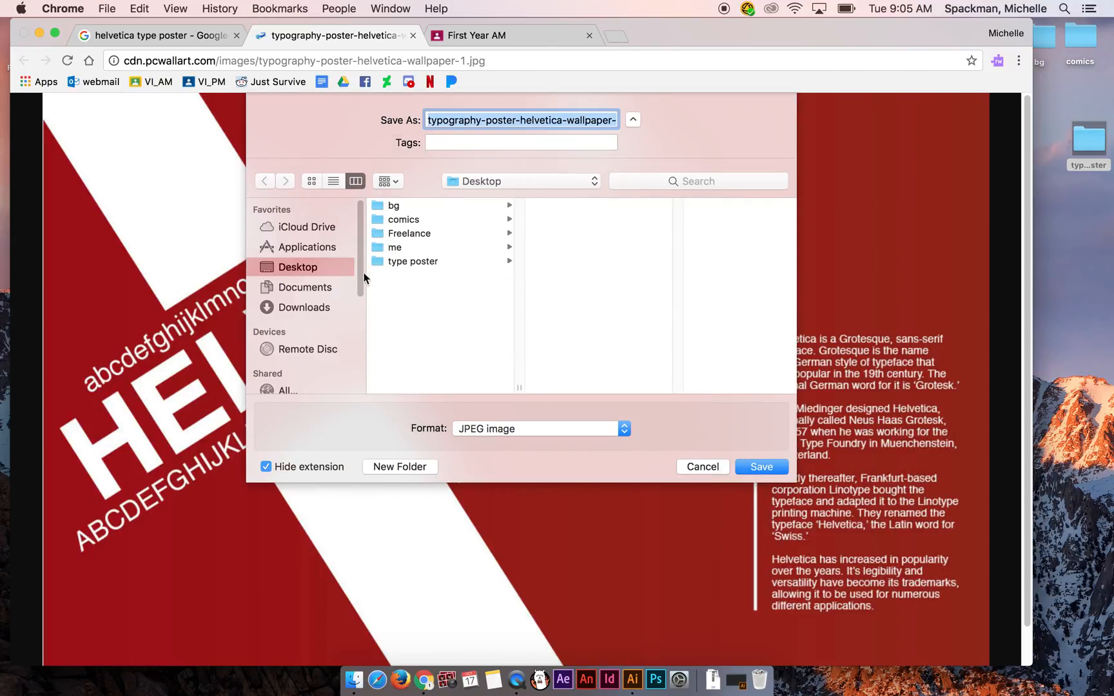
{"action": "left_click", "coordinate": [438, 262]}
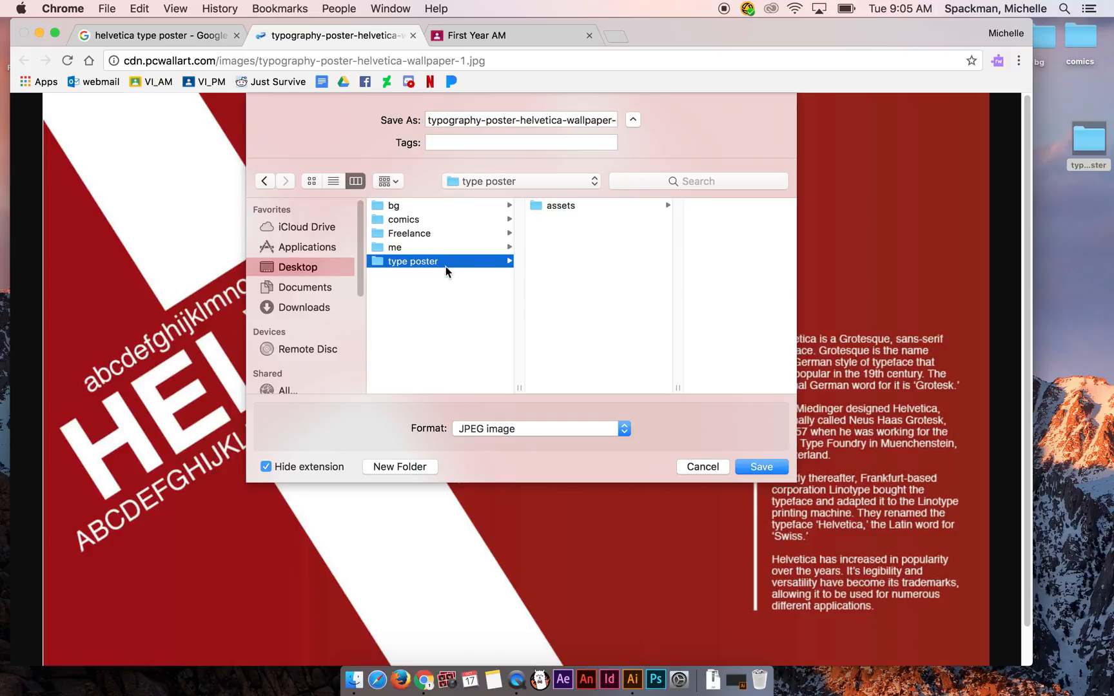
{"action": "left_click", "coordinate": [567, 207]}
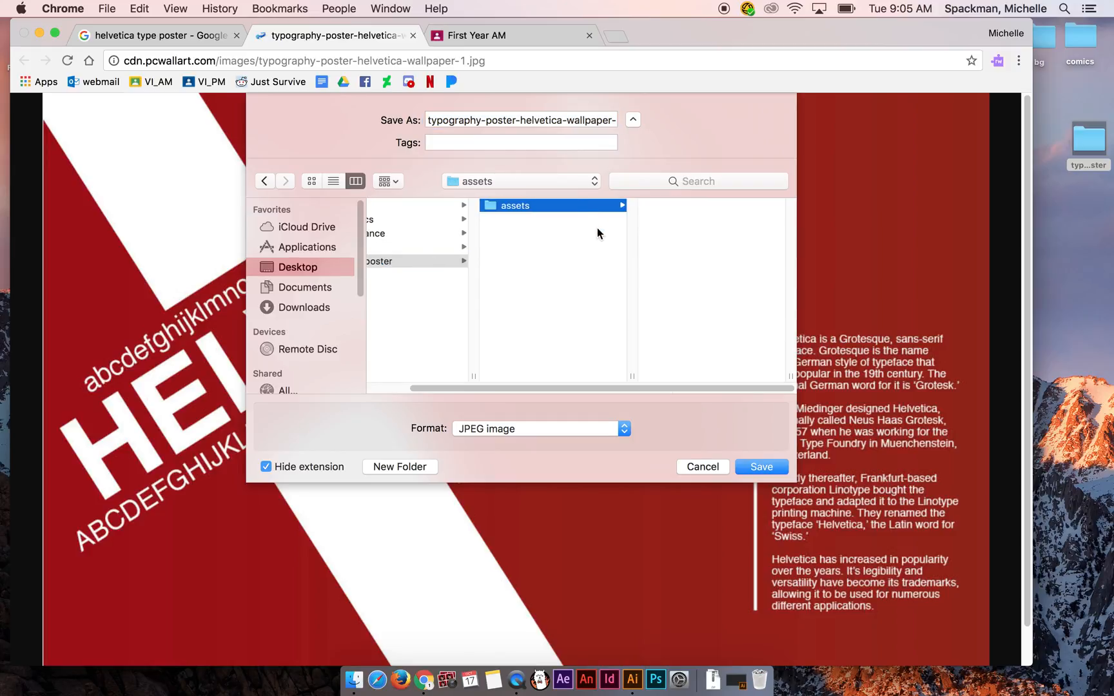
{"action": "left_click", "coordinate": [776, 468]}
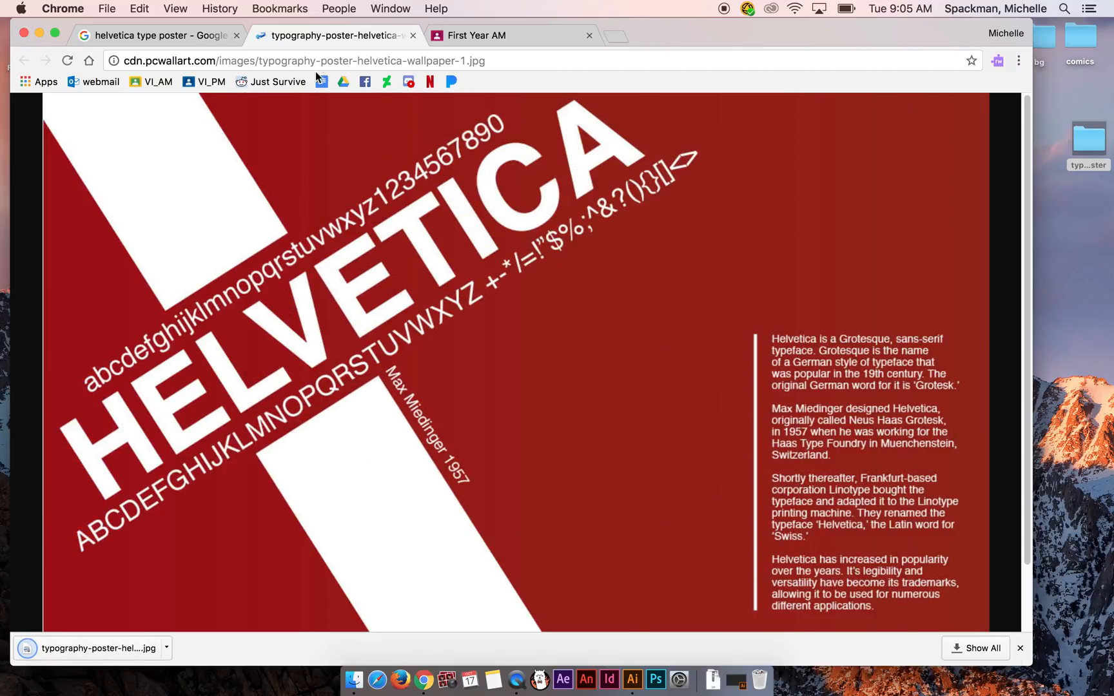
Step: Minimize the browser and check the contents of the type poster folder's assets subfolder in Finder
{"action": "left_click", "coordinate": [39, 32]}
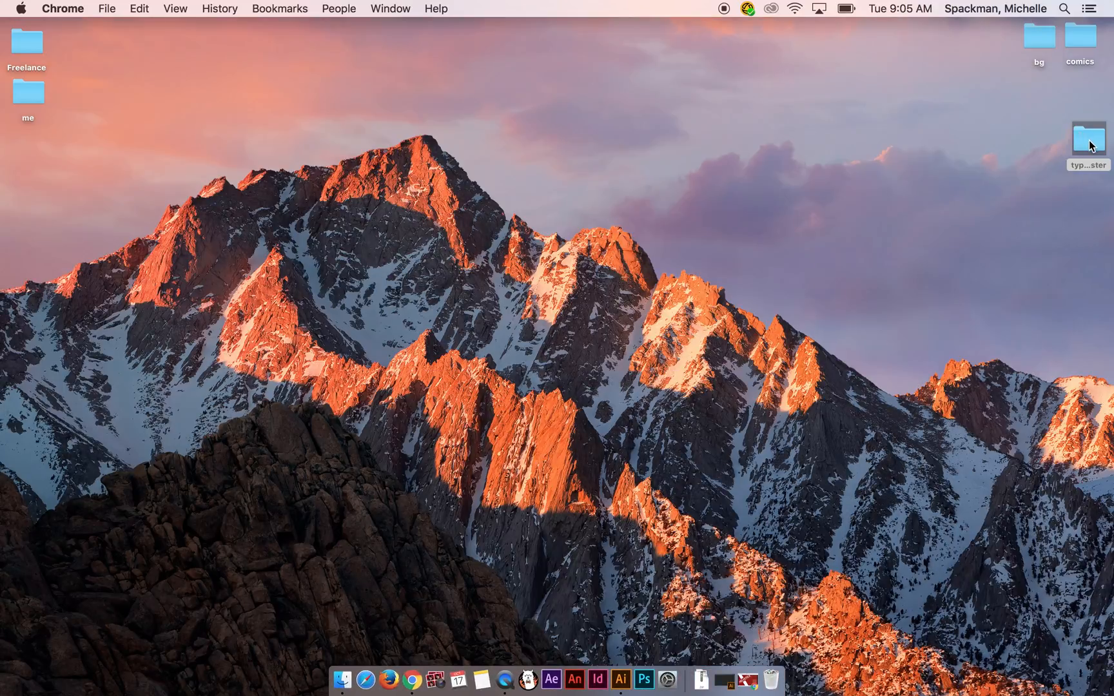
{"action": "double_click", "coordinate": [1091, 146]}
{"action": "left_click", "coordinate": [426, 173]}
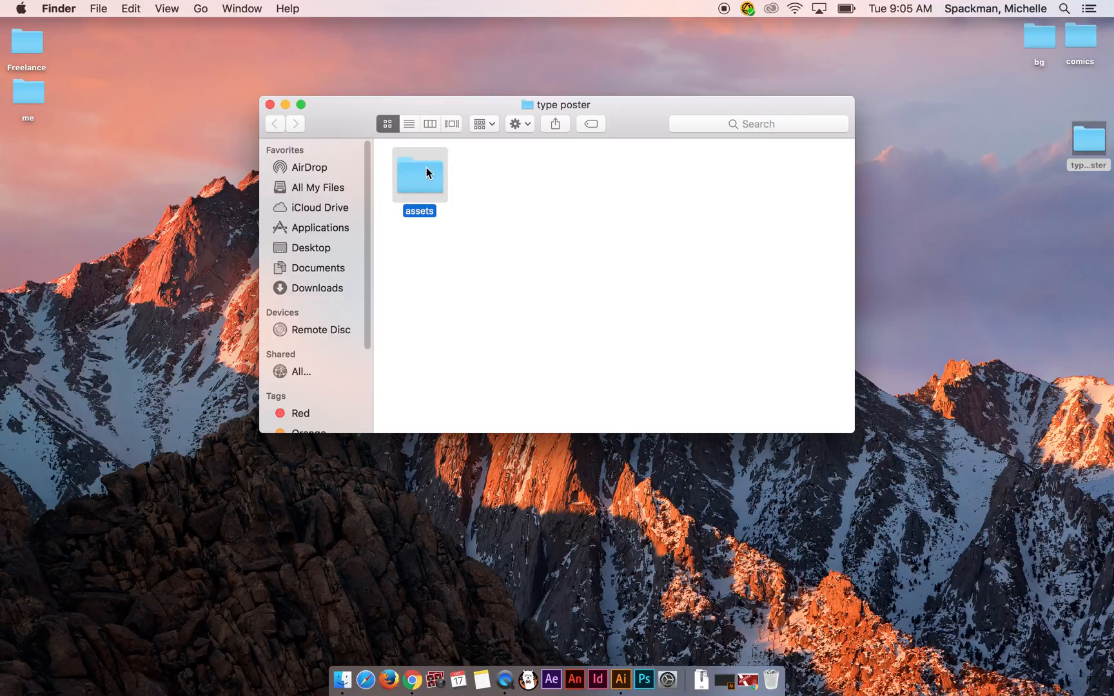
{"action": "double_click", "coordinate": [432, 185]}
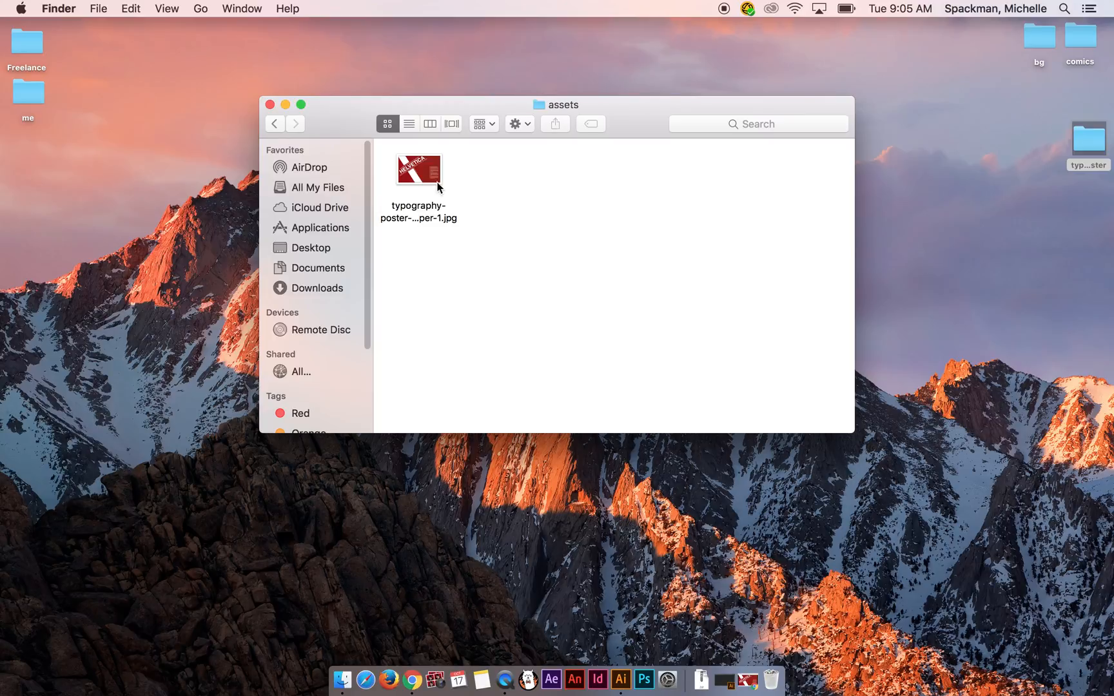
{"action": "left_click", "coordinate": [286, 105]}
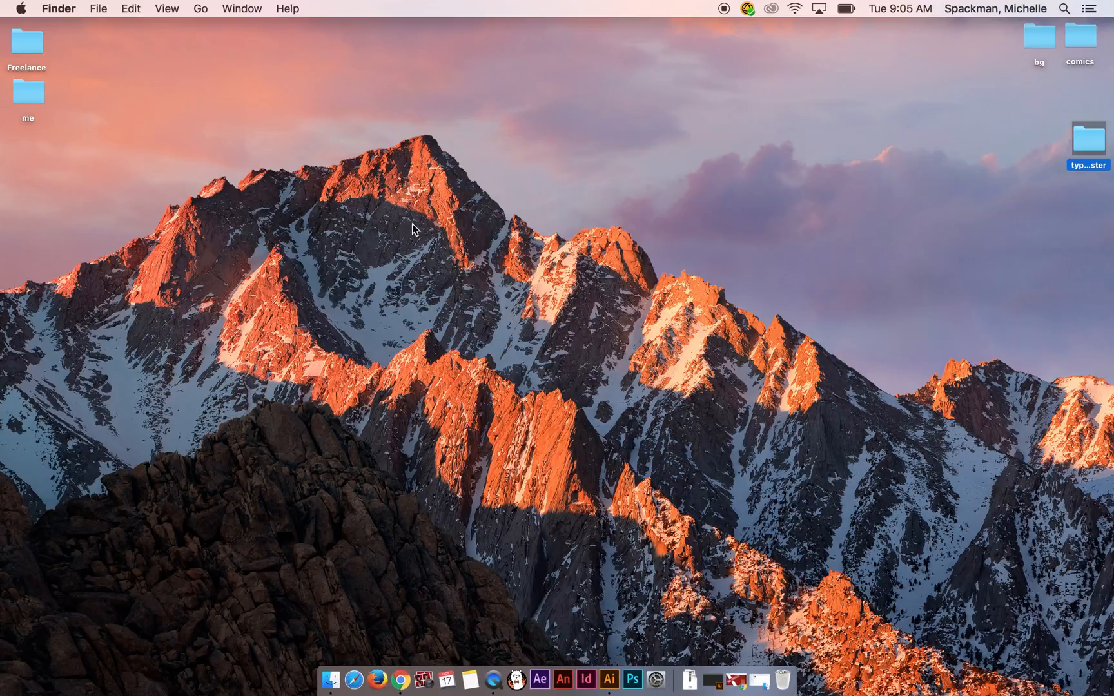
Step: Switch to Illustrator and set up a new document 11 in wide by 17 in high with 0.125 in bleed on all sides
{"action": "left_click", "coordinate": [613, 669]}
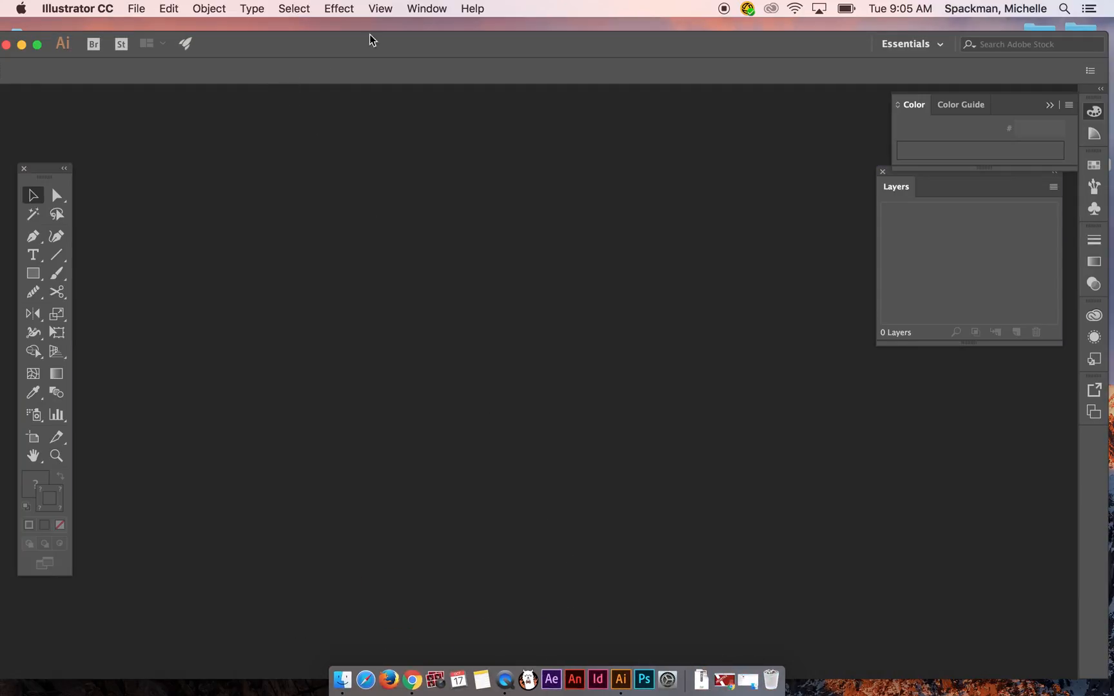
{"action": "left_click", "coordinate": [136, 9]}
{"action": "left_click", "coordinate": [151, 28]}
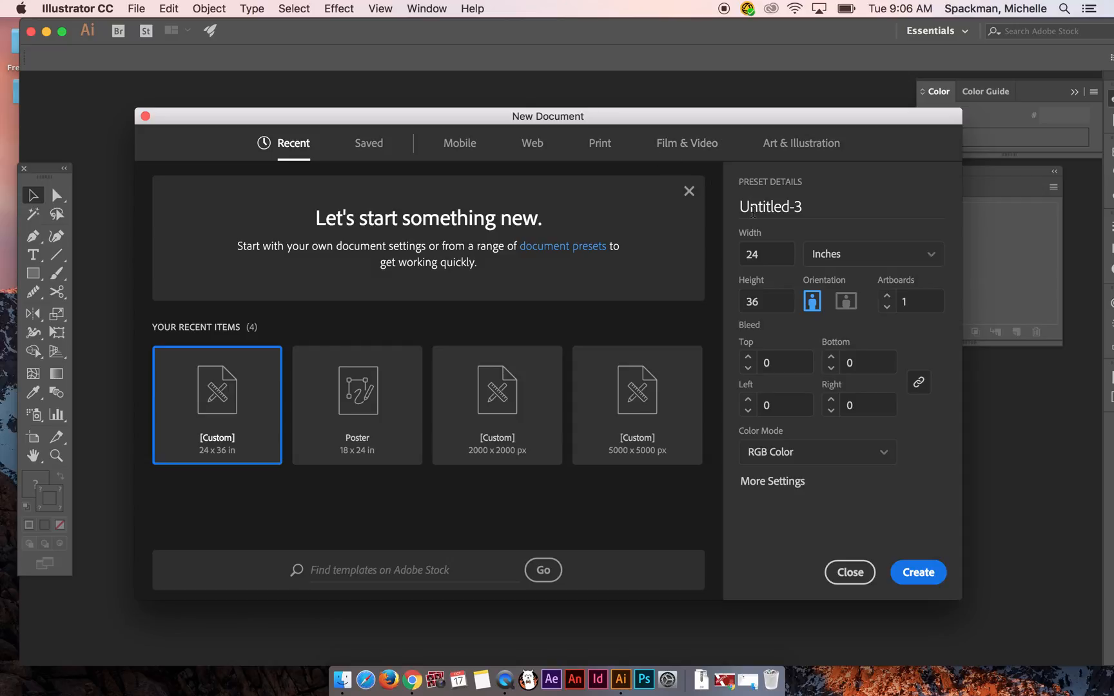
{"action": "left_click", "coordinate": [776, 252]}
{"action": "type", "text": "11"}
{"action": "key", "text": "Tab"}
{"action": "left_click", "coordinate": [749, 358]}
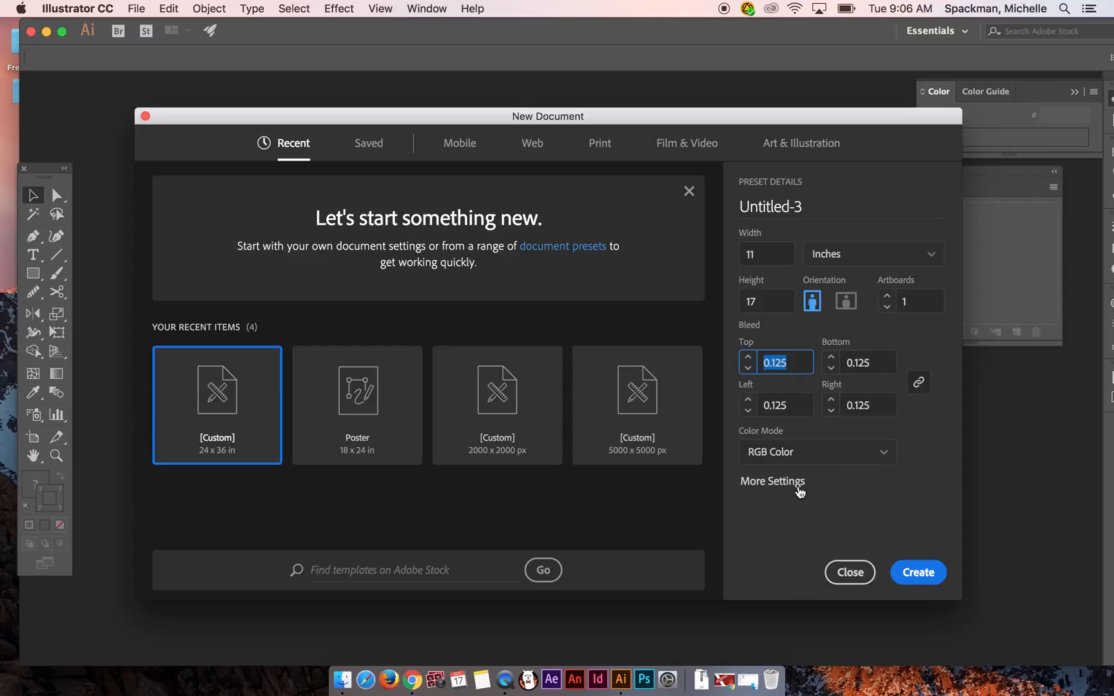
Step: Set the new document's color mode to CMYK Color
{"action": "left_click", "coordinate": [797, 484]}
{"action": "left_click", "coordinate": [667, 510]}
{"action": "left_click", "coordinate": [767, 455]}
{"action": "left_click", "coordinate": [786, 506]}
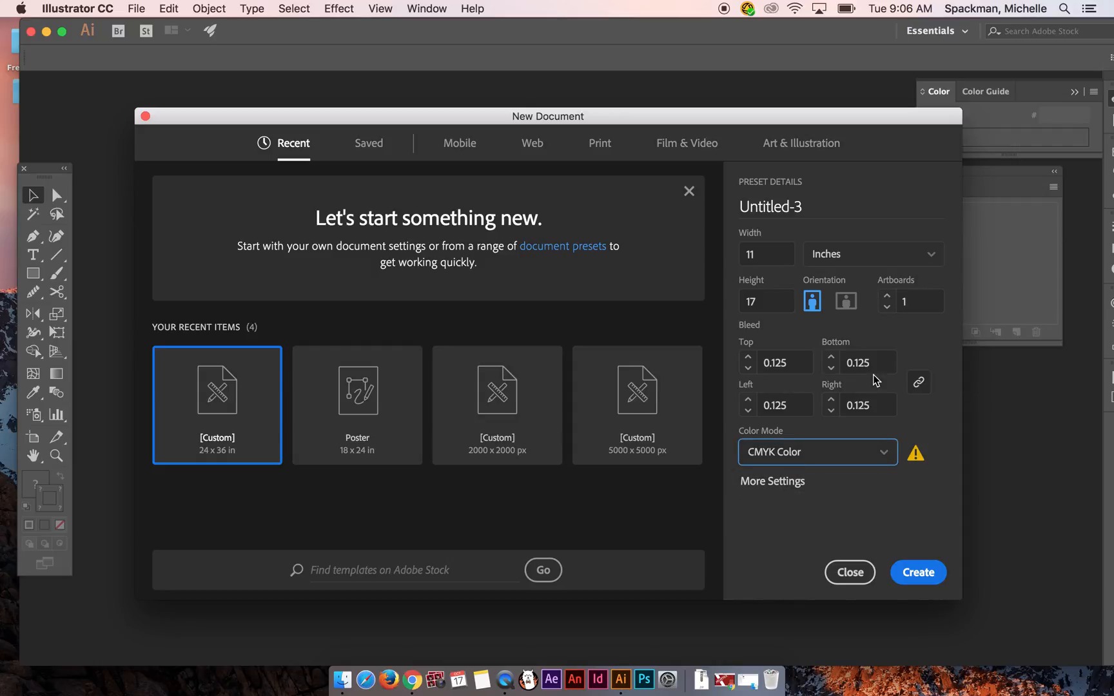
{"action": "left_click", "coordinate": [916, 456]}
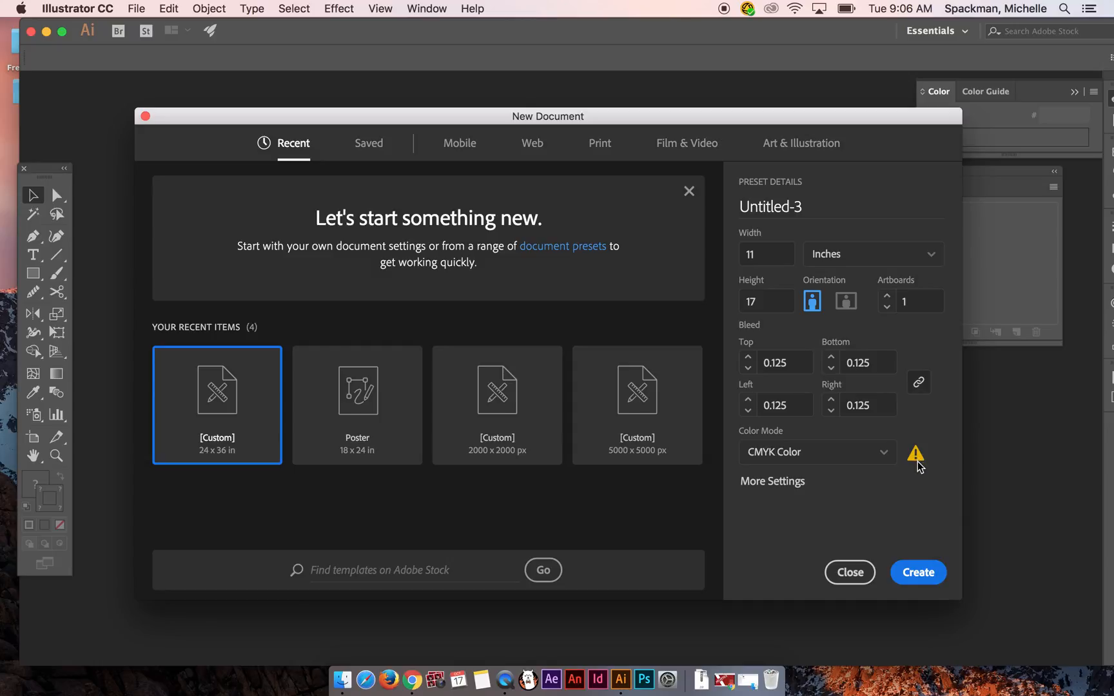
{"action": "mouse_move", "coordinate": [918, 461]}
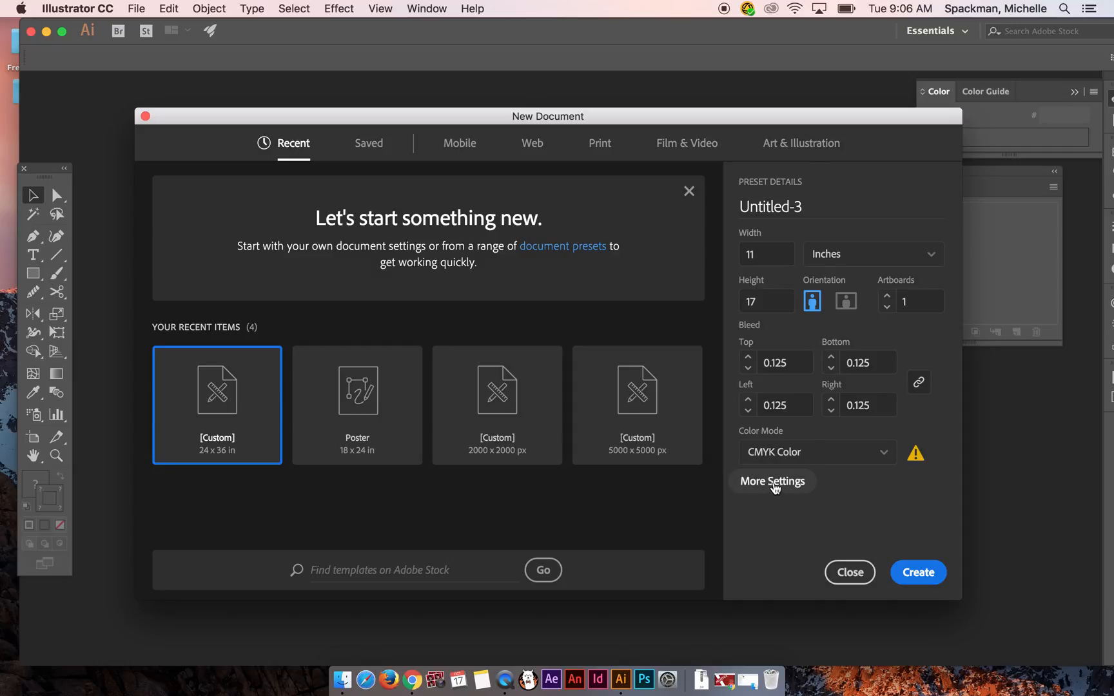
Step: Set the raster effects to Medium (150 ppi) and create the document
{"action": "left_click", "coordinate": [771, 485]}
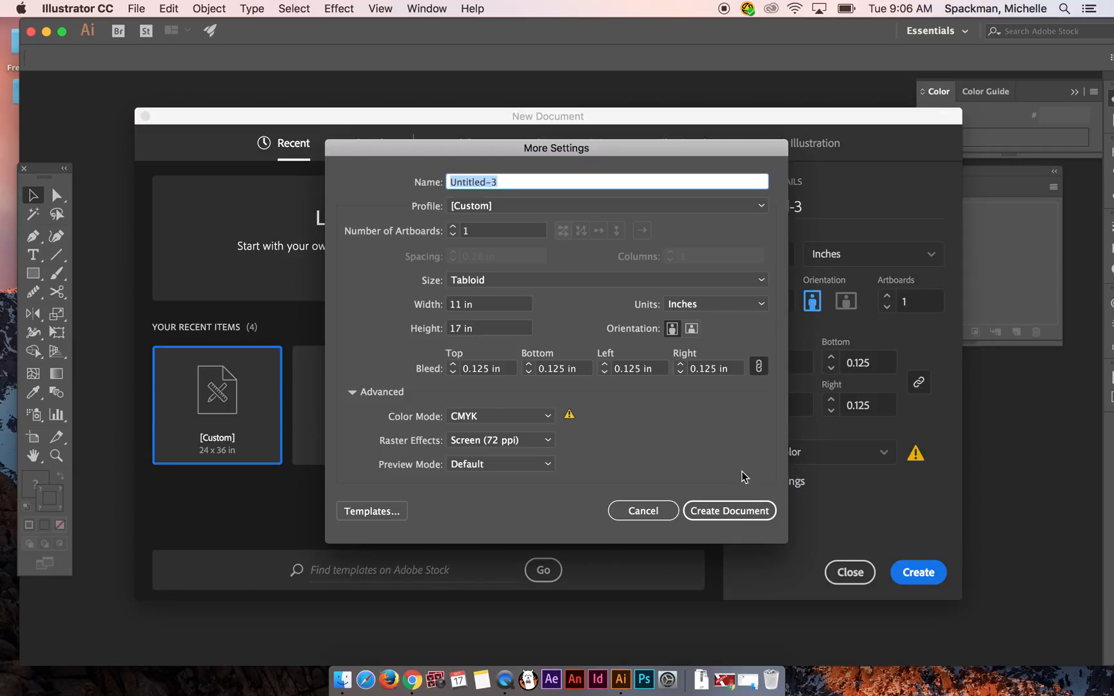
{"action": "left_click", "coordinate": [488, 443]}
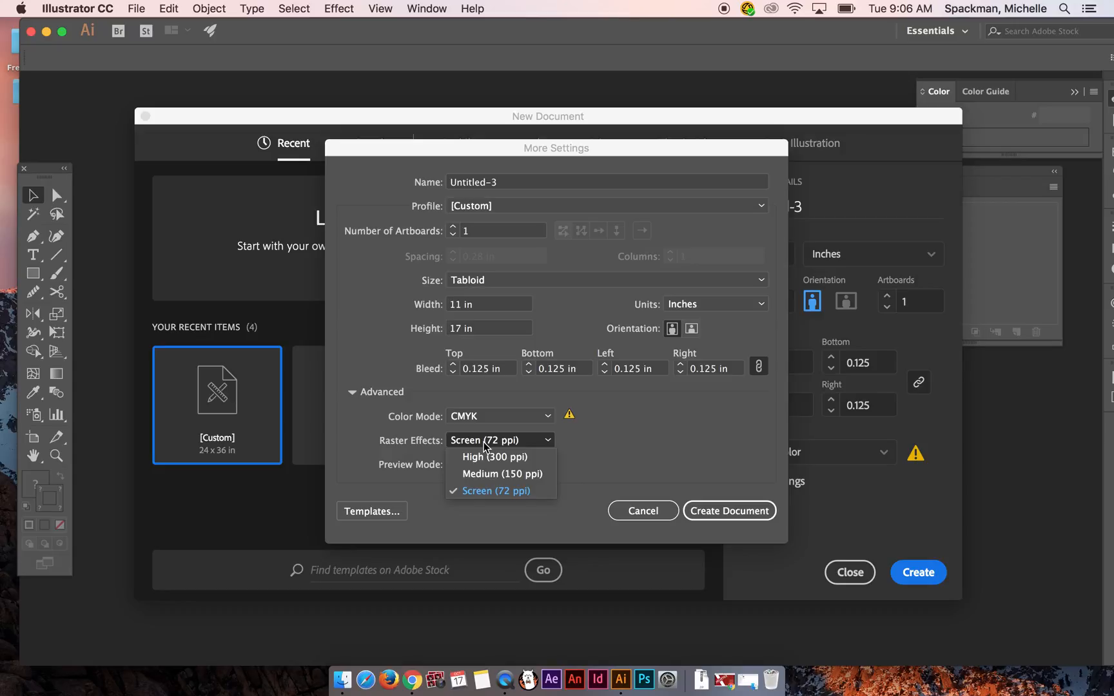
{"action": "left_click", "coordinate": [497, 475]}
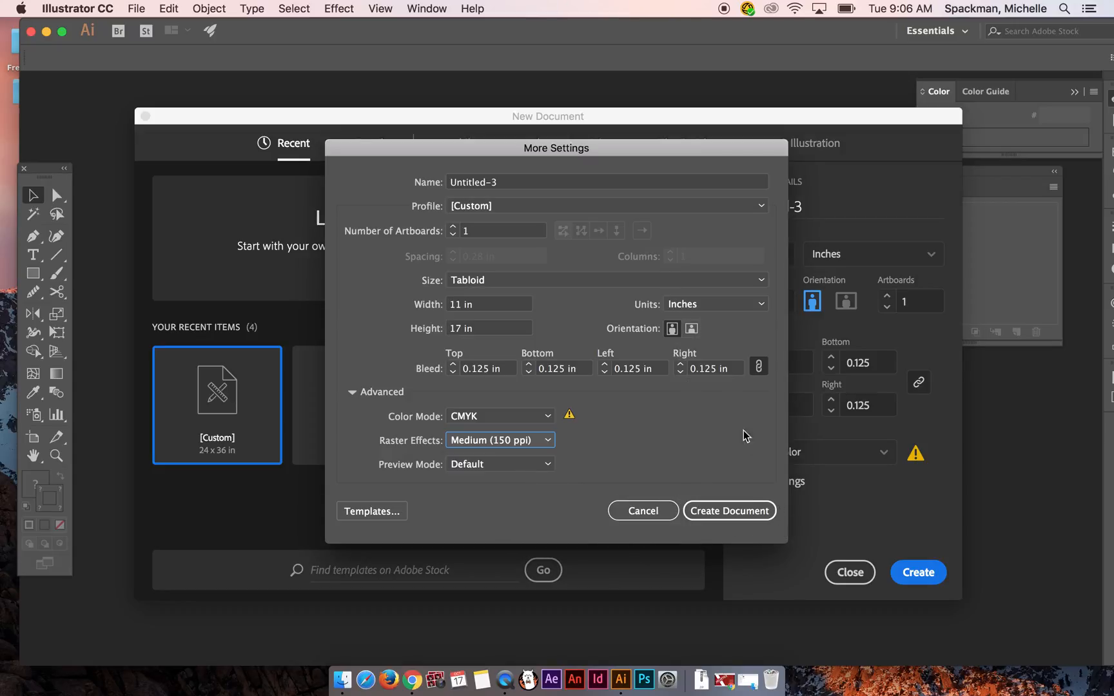
{"action": "left_click", "coordinate": [722, 513]}
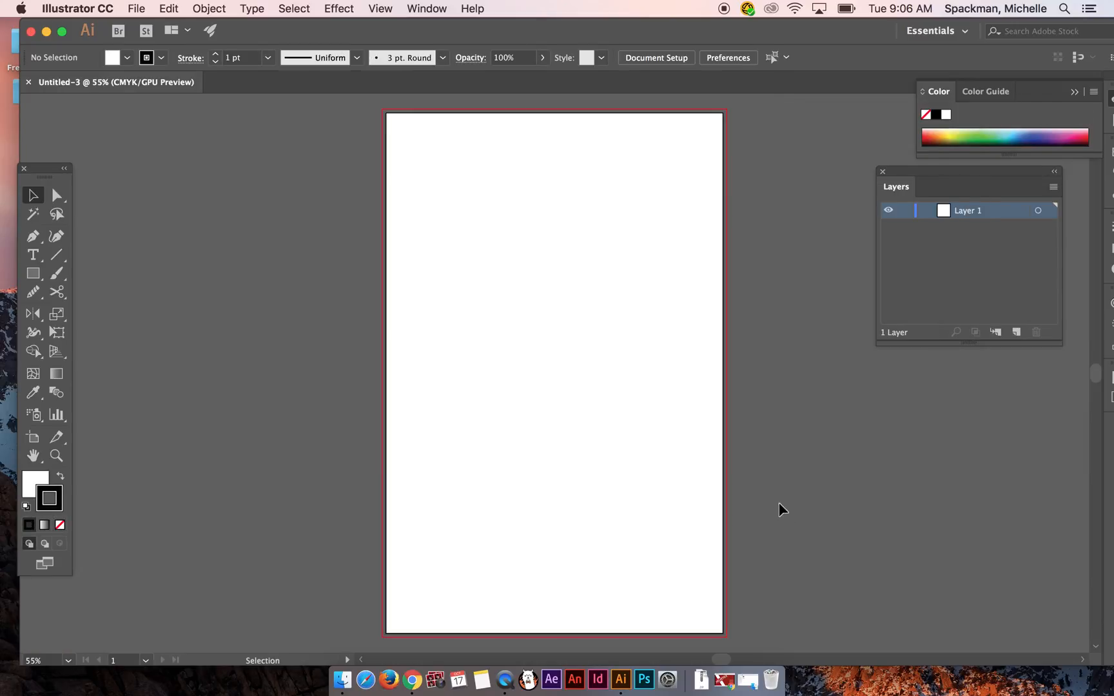
Step: Place the typography poster JPG from the Desktop's type poster/assets folder and position it across the middle of the artboard
{"action": "left_click", "coordinate": [136, 9]}
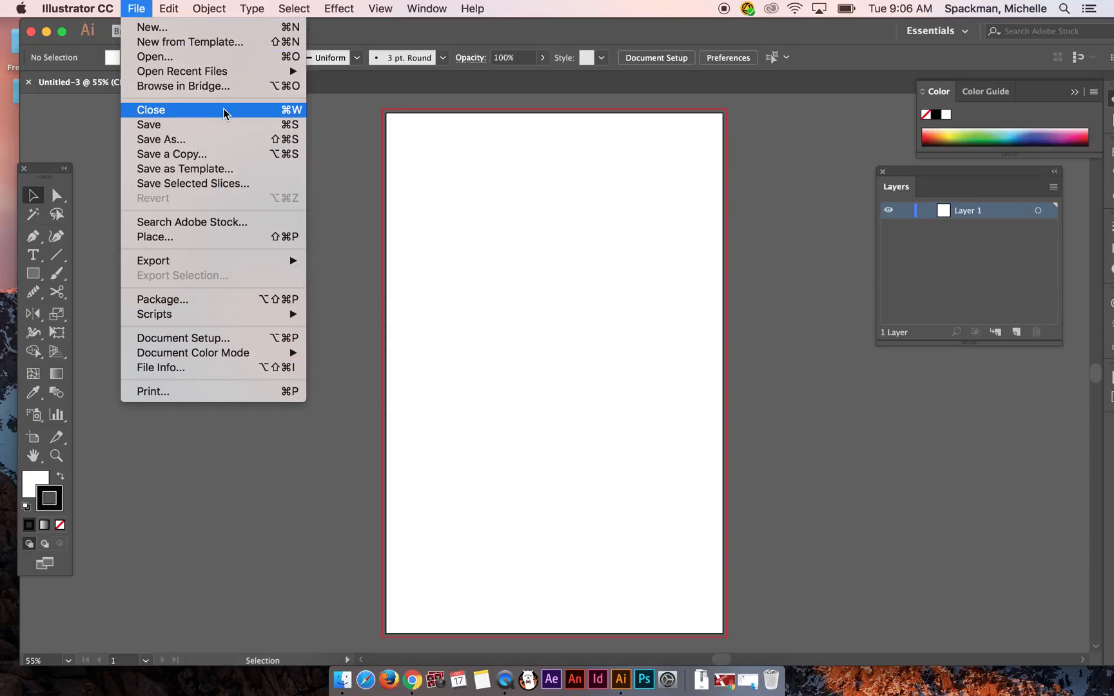
{"action": "left_click", "coordinate": [214, 244]}
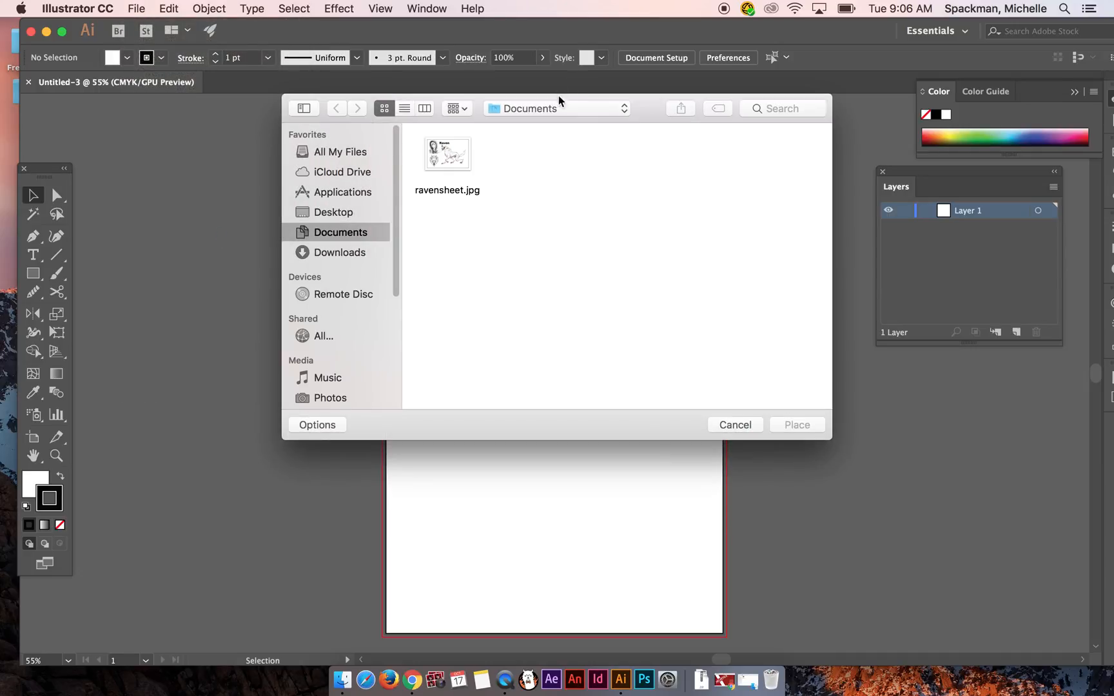
{"action": "left_click", "coordinate": [349, 218]}
{"action": "double_click", "coordinate": [476, 253]}
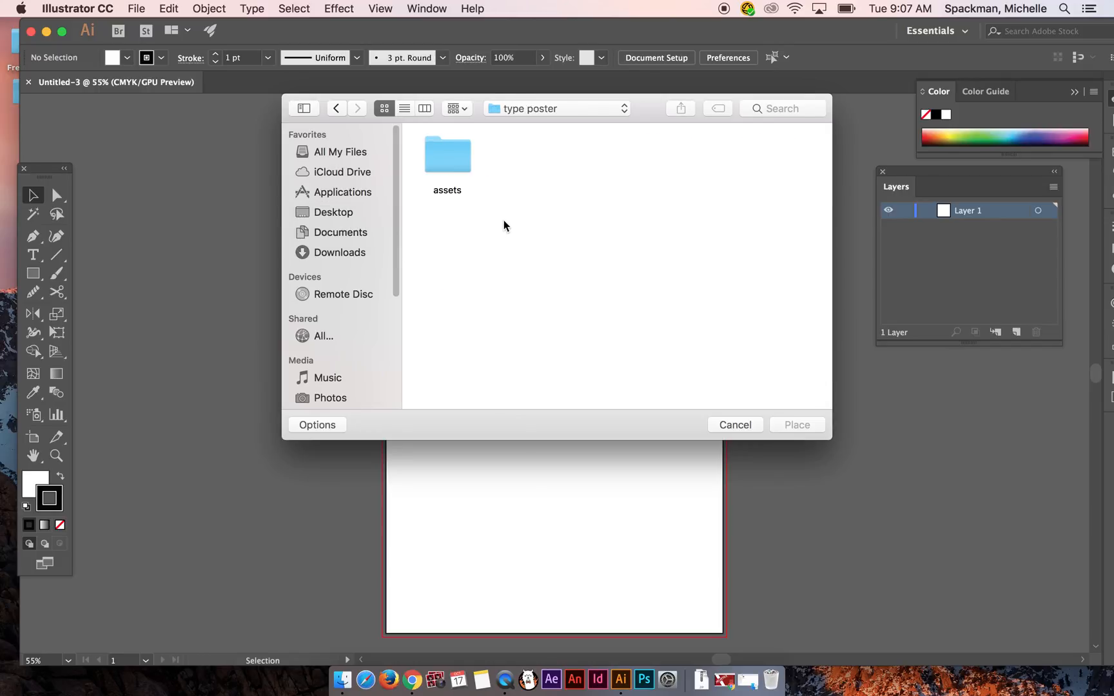
{"action": "double_click", "coordinate": [451, 154]}
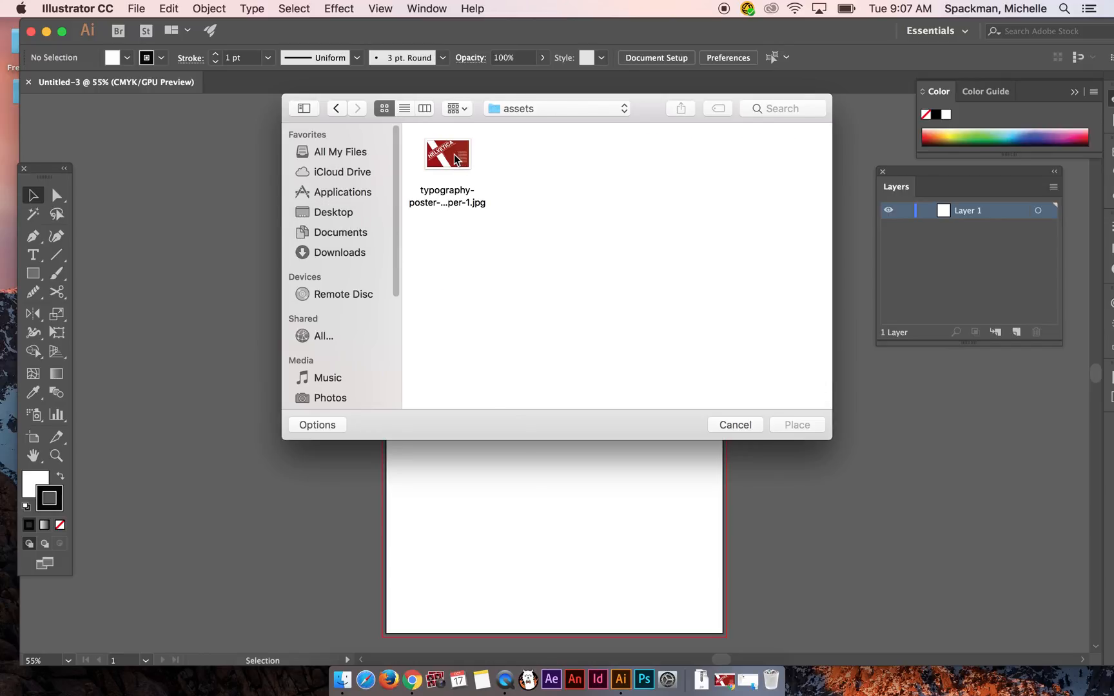
{"action": "left_click", "coordinate": [473, 160]}
{"action": "left_click", "coordinate": [806, 424]}
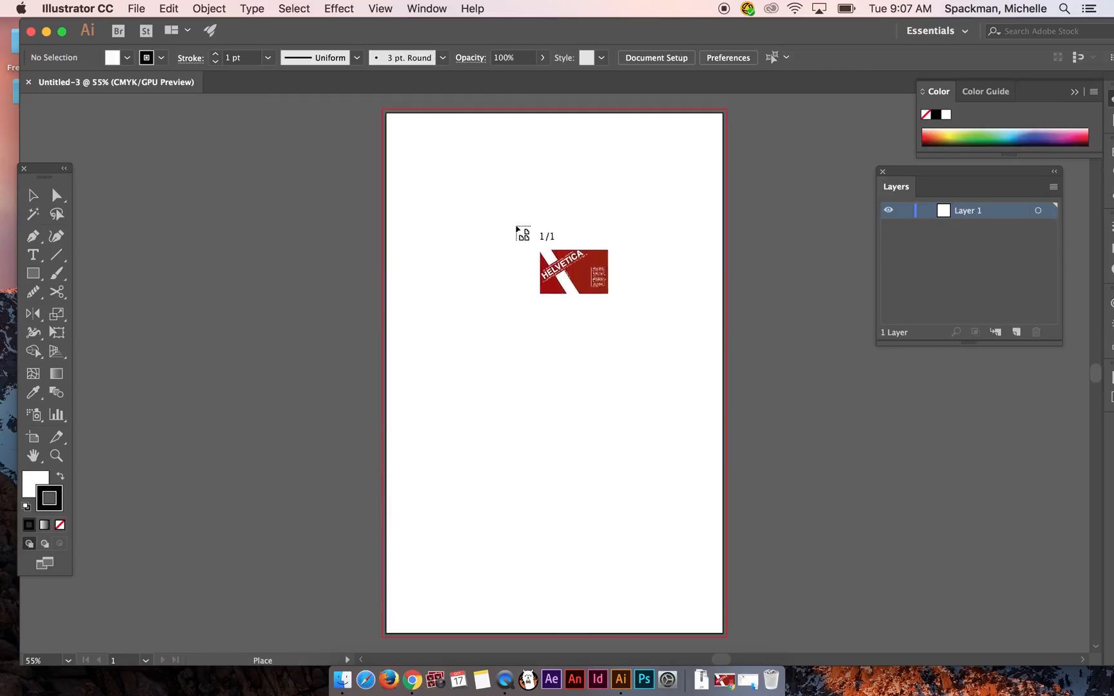
{"action": "left_click", "coordinate": [485, 230]}
{"action": "left_click_drag", "start_coordinate": [528, 249], "coordinate": [334, 197]}
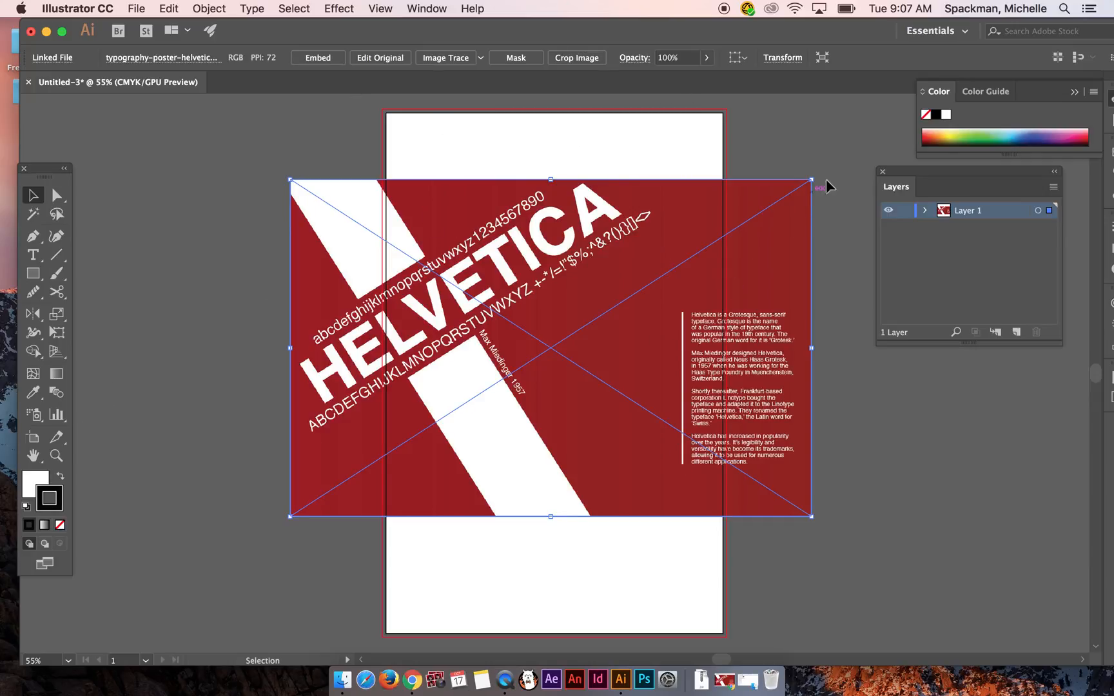
Step: Change the artboard to landscape orientation and move the poster image so it lines up with the artboard edges
{"action": "left_click", "coordinate": [37, 443]}
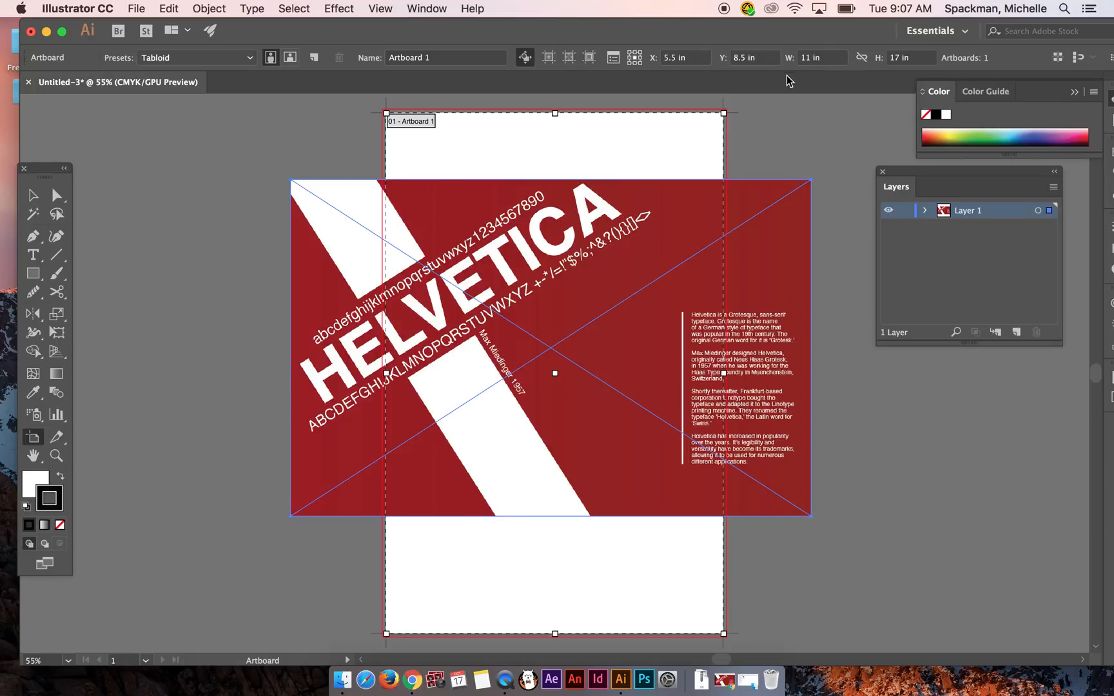
{"action": "left_click", "coordinate": [292, 58]}
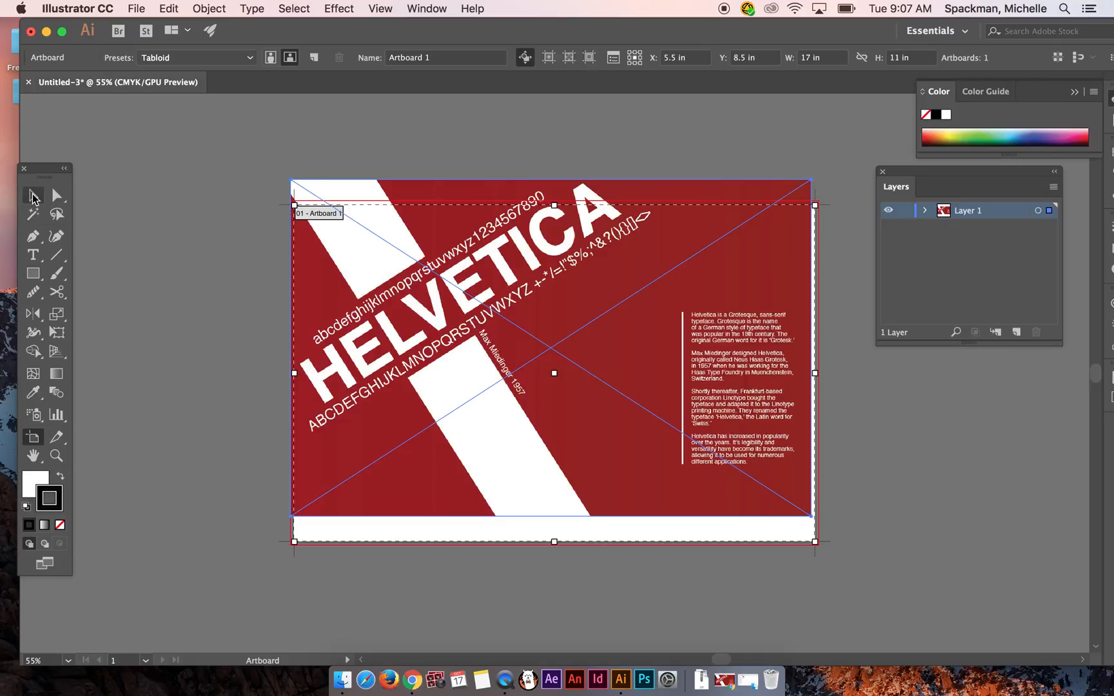
{"action": "left_click", "coordinate": [32, 193]}
{"action": "left_click", "coordinate": [180, 169]}
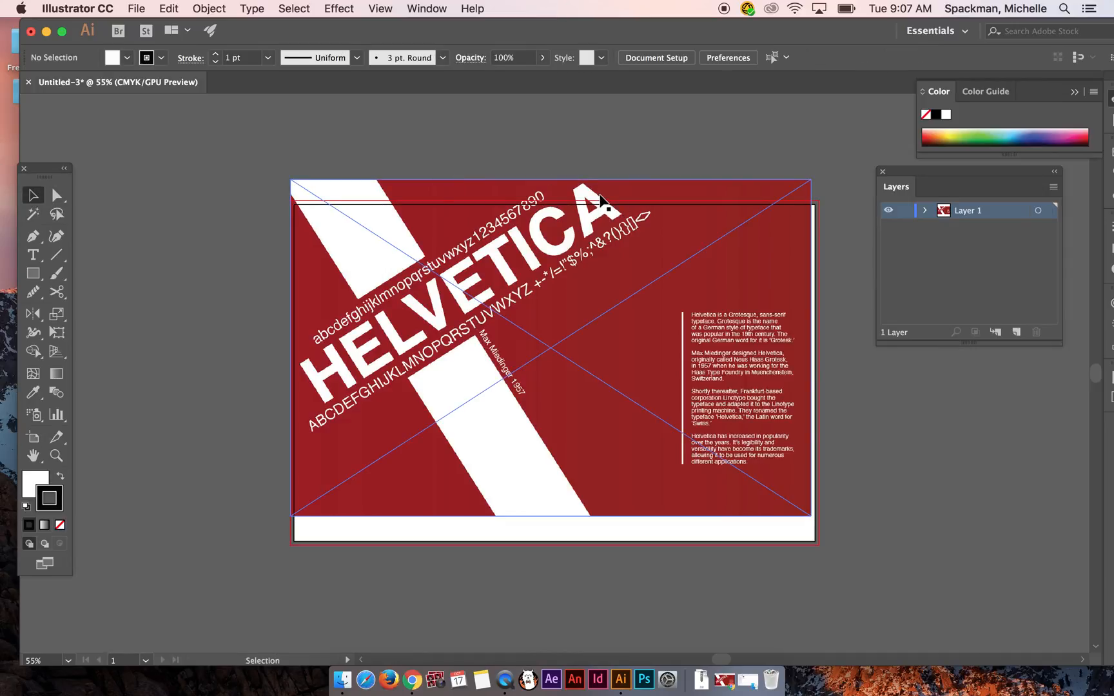
{"action": "left_click_drag", "start_coordinate": [604, 196], "coordinate": [612, 227]}
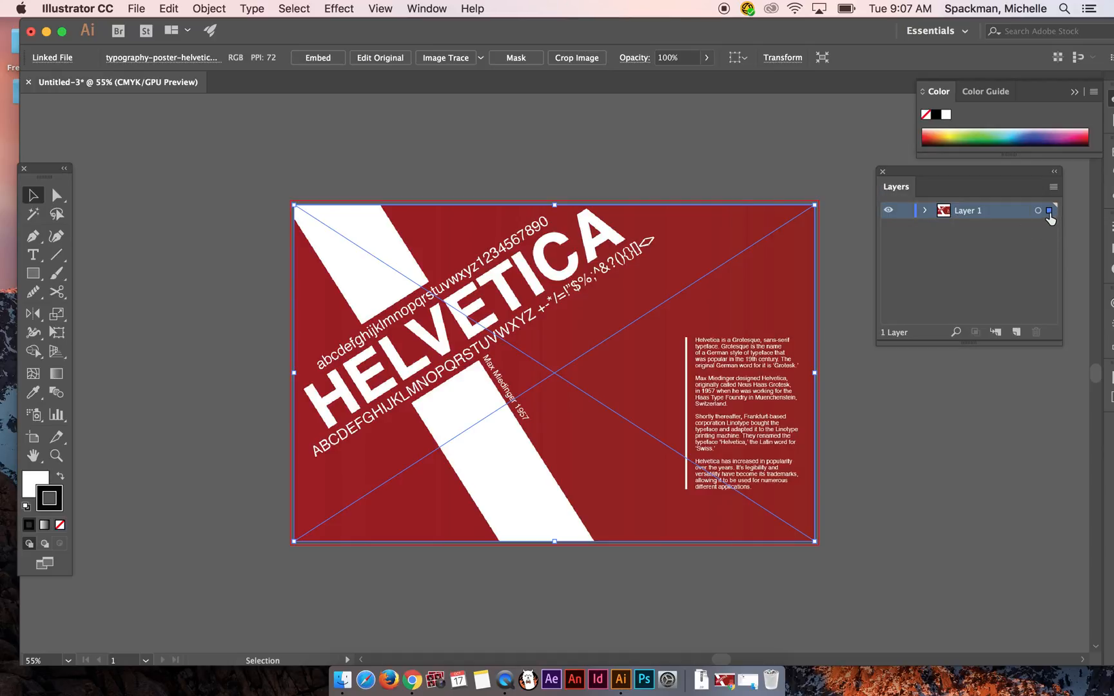
Step: Turn Layer 1 into a template layer with images dimmed to 30% and name it "reference image"
{"action": "double_click", "coordinate": [947, 216]}
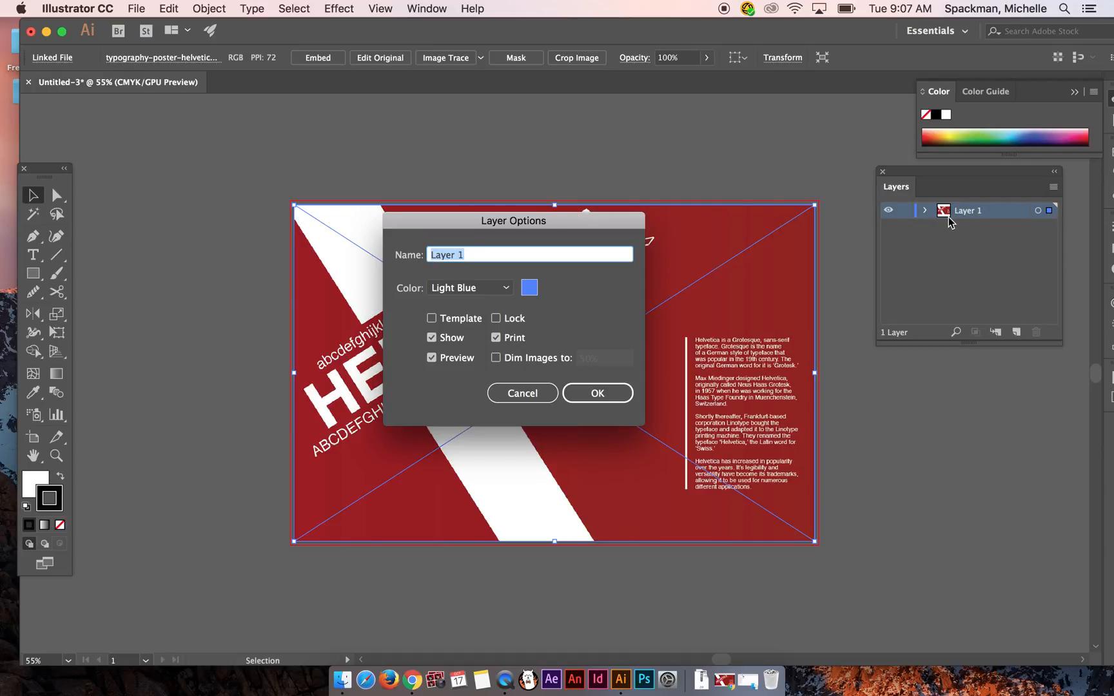
{"action": "left_click", "coordinate": [456, 322]}
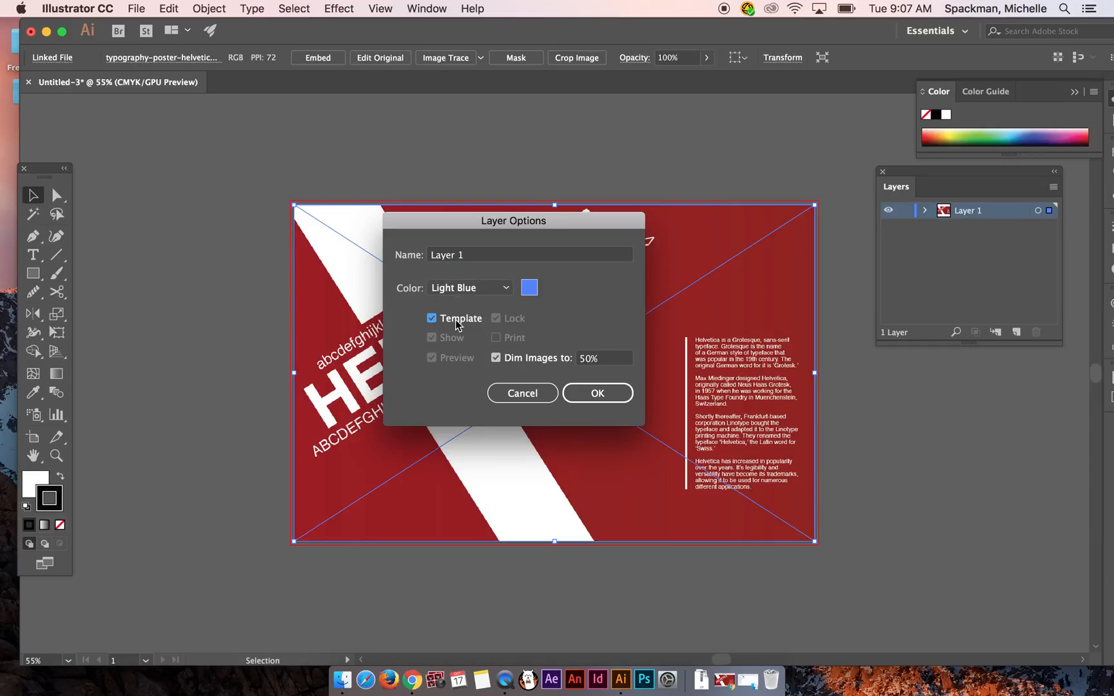
{"action": "double_click", "coordinate": [593, 362]}
{"action": "type", "text": "3"}
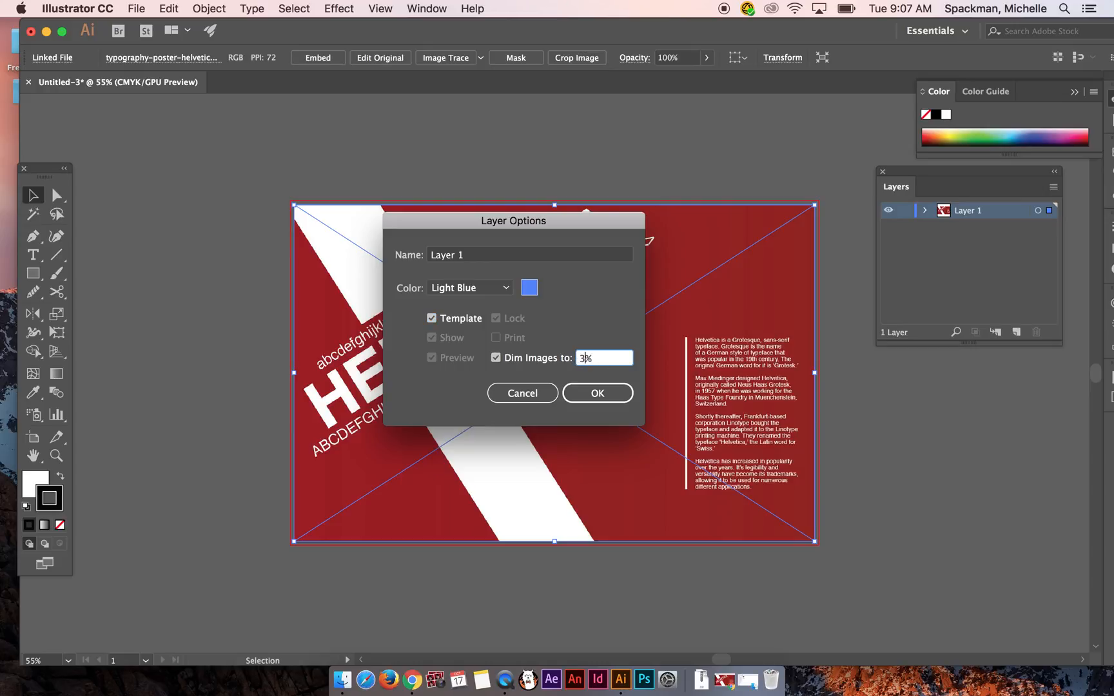
{"action": "left_click", "coordinate": [482, 256]}
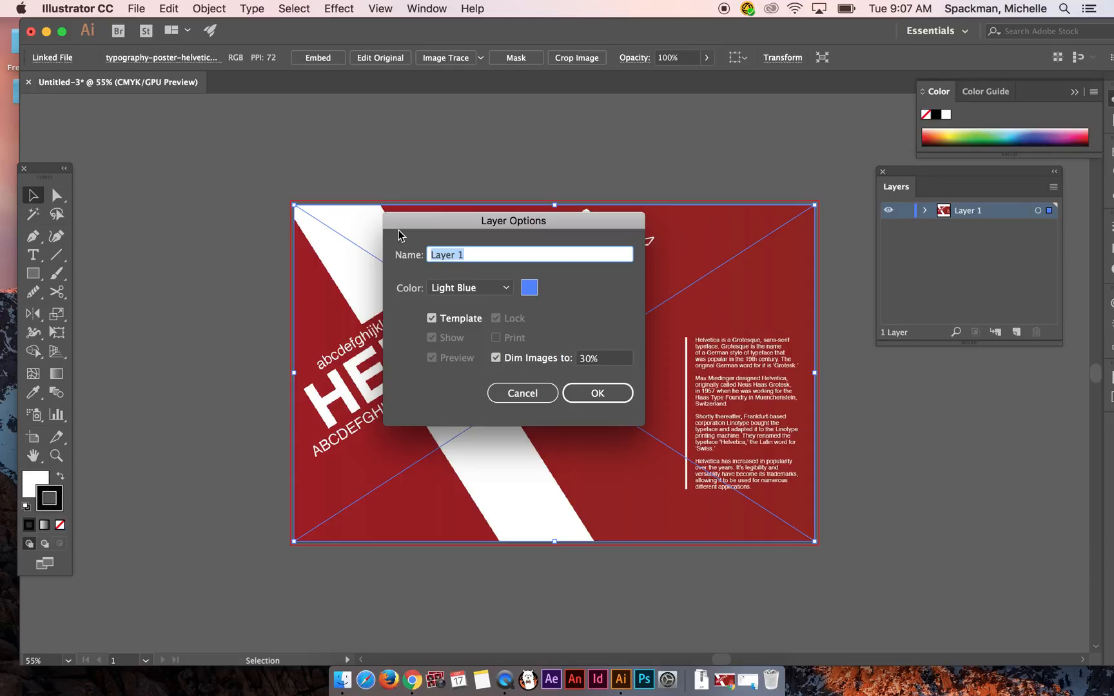
{"action": "type", "text": "reference image"}
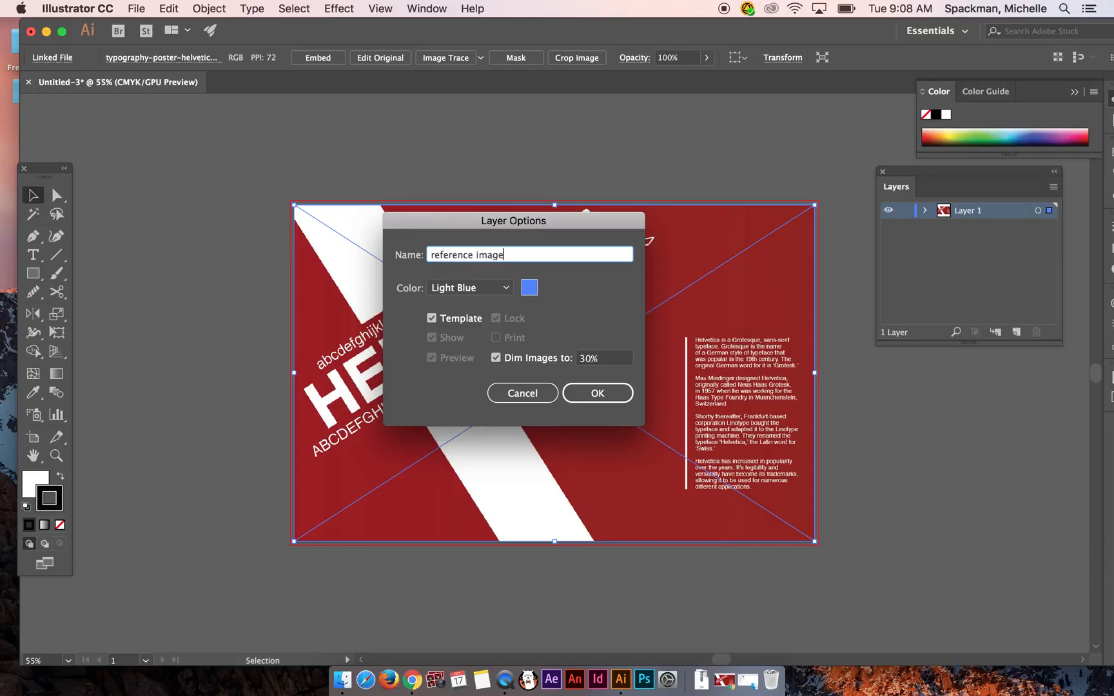
{"action": "left_click", "coordinate": [600, 394]}
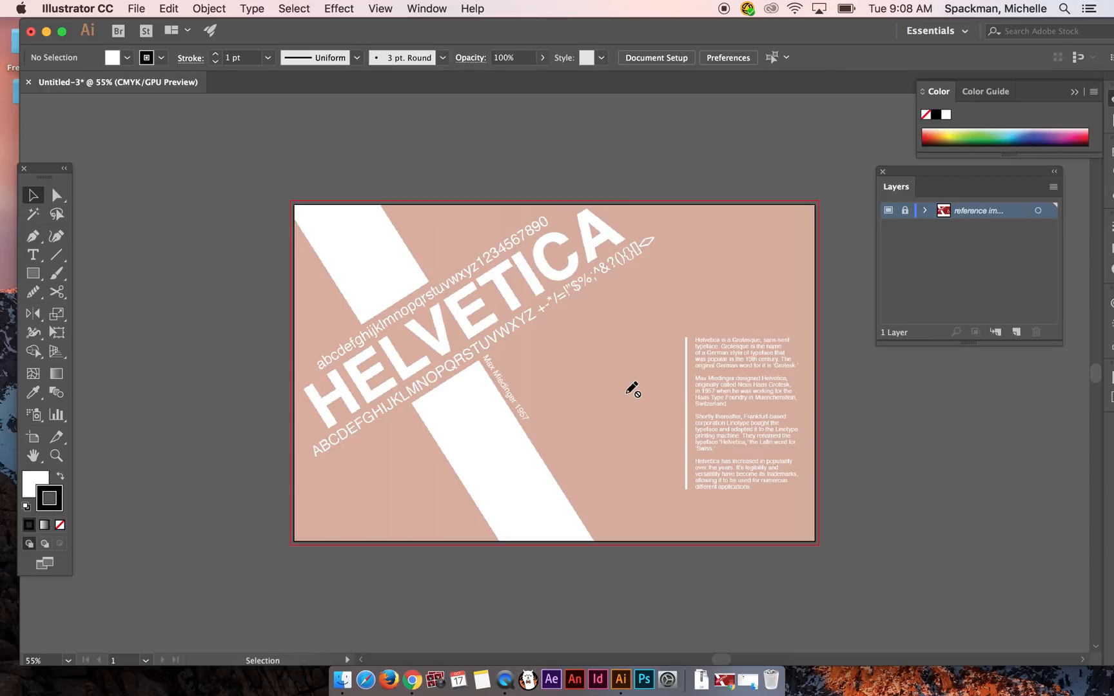
Step: Add a locked layer named "bg" above the reference image layer and create another new layer on top of it
{"action": "left_click", "coordinate": [905, 213]}
{"action": "left_click", "coordinate": [905, 212]}
{"action": "left_click", "coordinate": [1016, 332]}
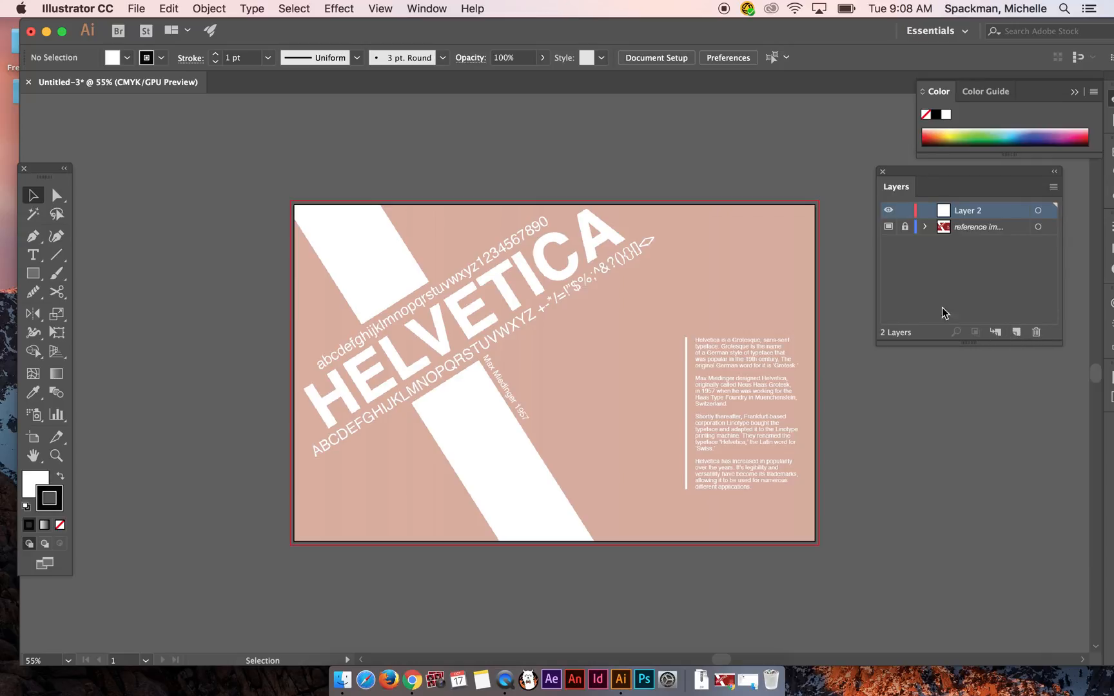
{"action": "double_click", "coordinate": [972, 207]}
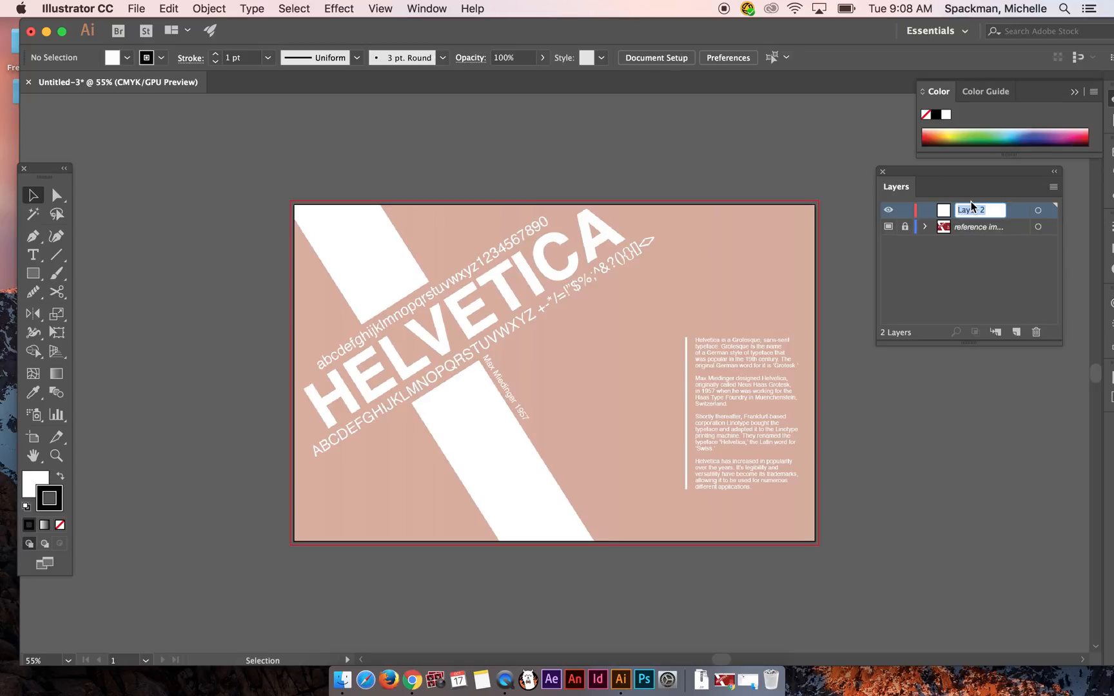
{"action": "type", "text": "bg"}
{"action": "left_click", "coordinate": [906, 213]}
{"action": "left_click", "coordinate": [1016, 332]}
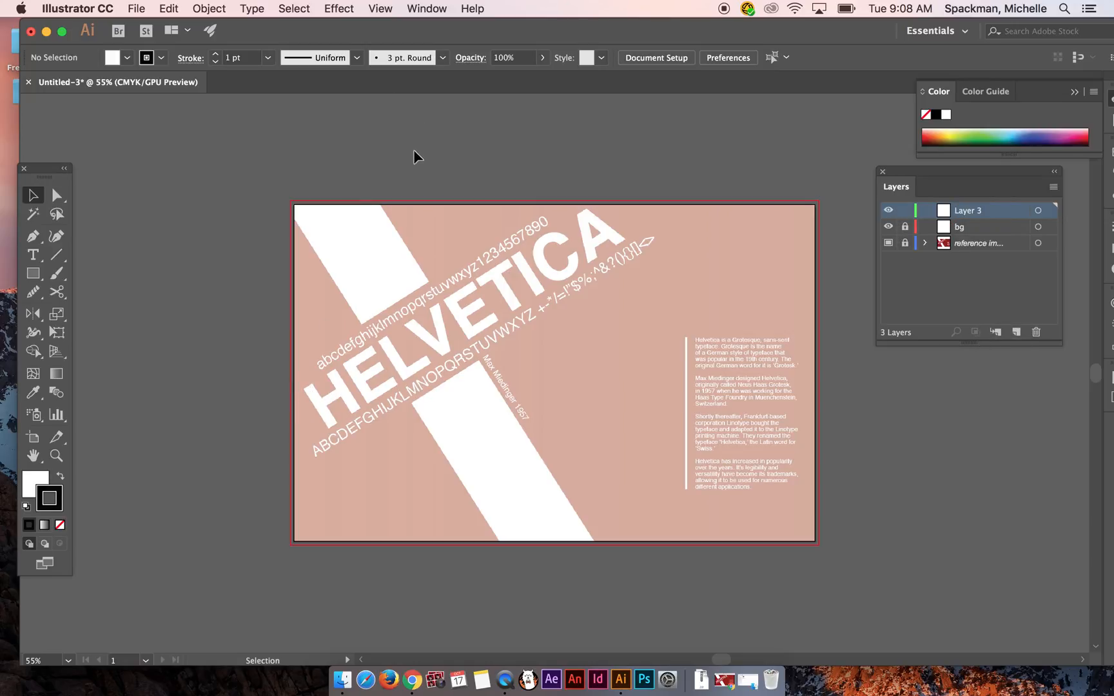
Step: Show the character settings beside the artboard and set the Type tool's font to Helvetica Regular
{"action": "key", "text": "t"}
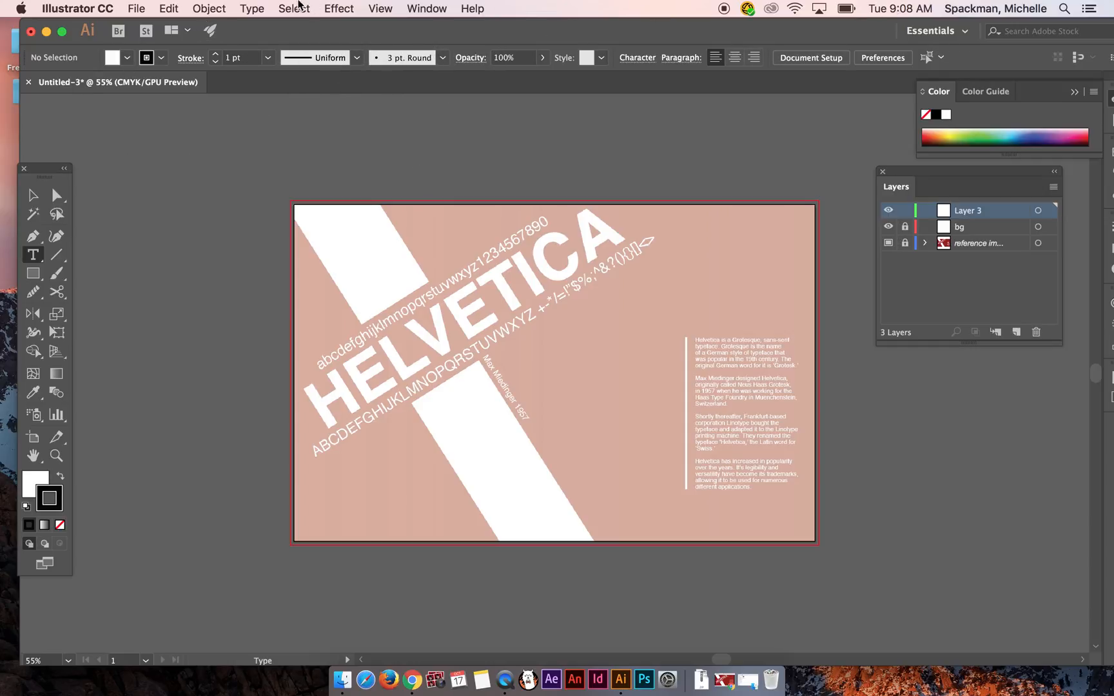
{"action": "key", "text": "super+t"}
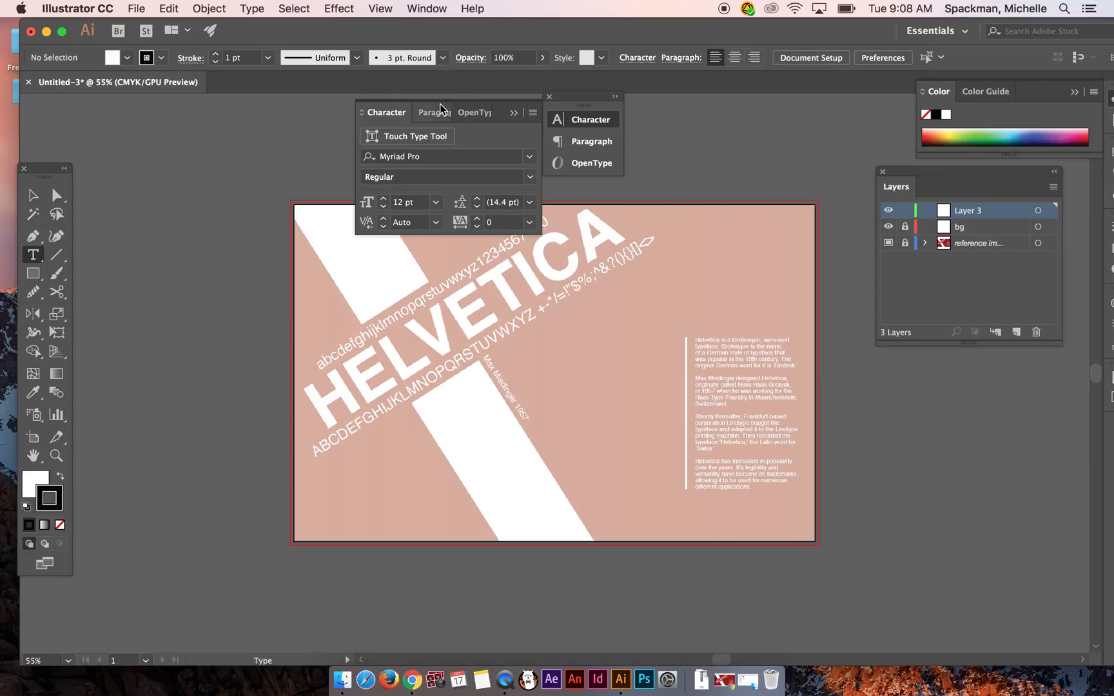
{"action": "left_click_drag", "start_coordinate": [439, 104], "coordinate": [1013, 396]}
{"action": "left_click", "coordinate": [388, 114]}
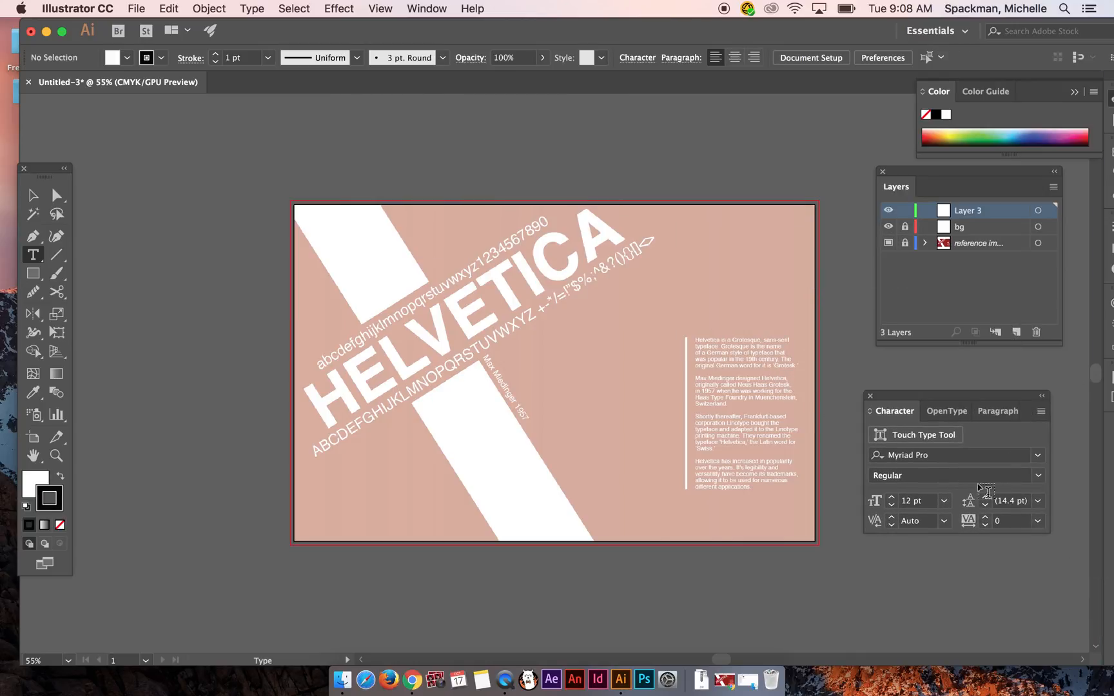
{"action": "left_click", "coordinate": [951, 457]}
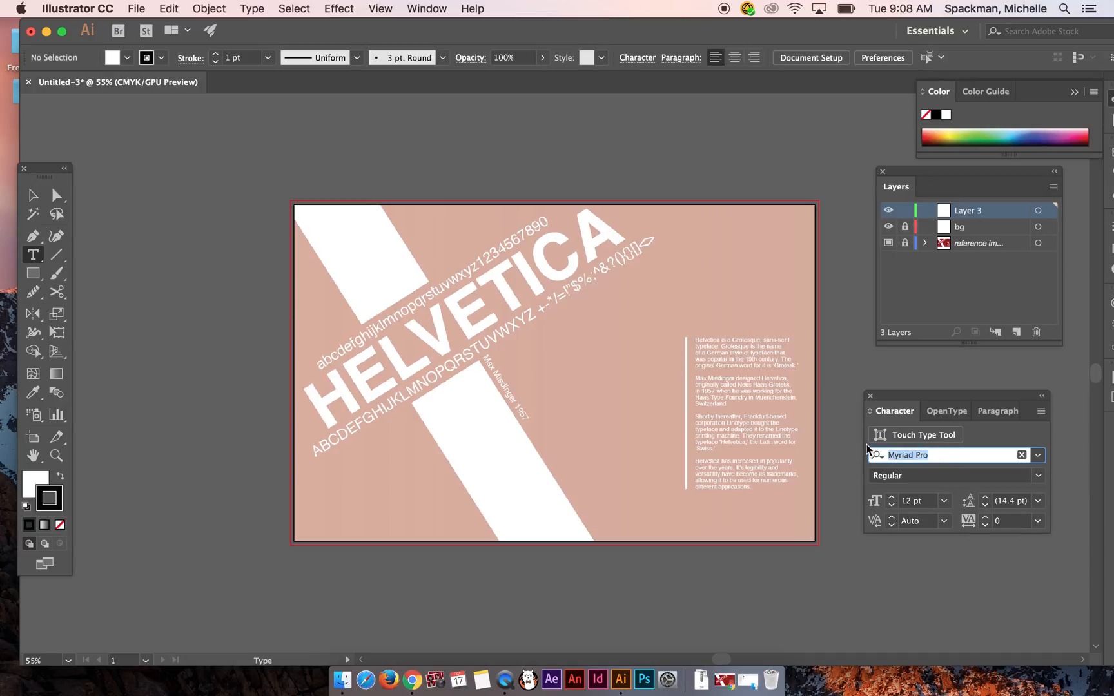
{"action": "type", "text": "hek"}
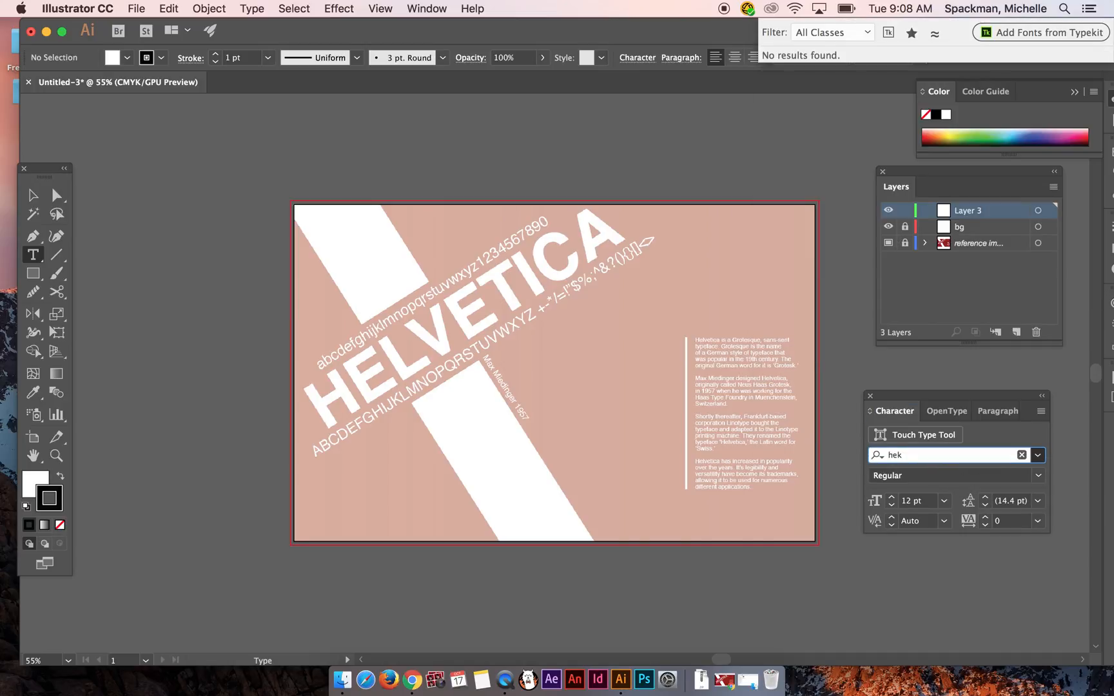
{"action": "key", "text": "BackSpace"}
{"action": "type", "text": "l"}
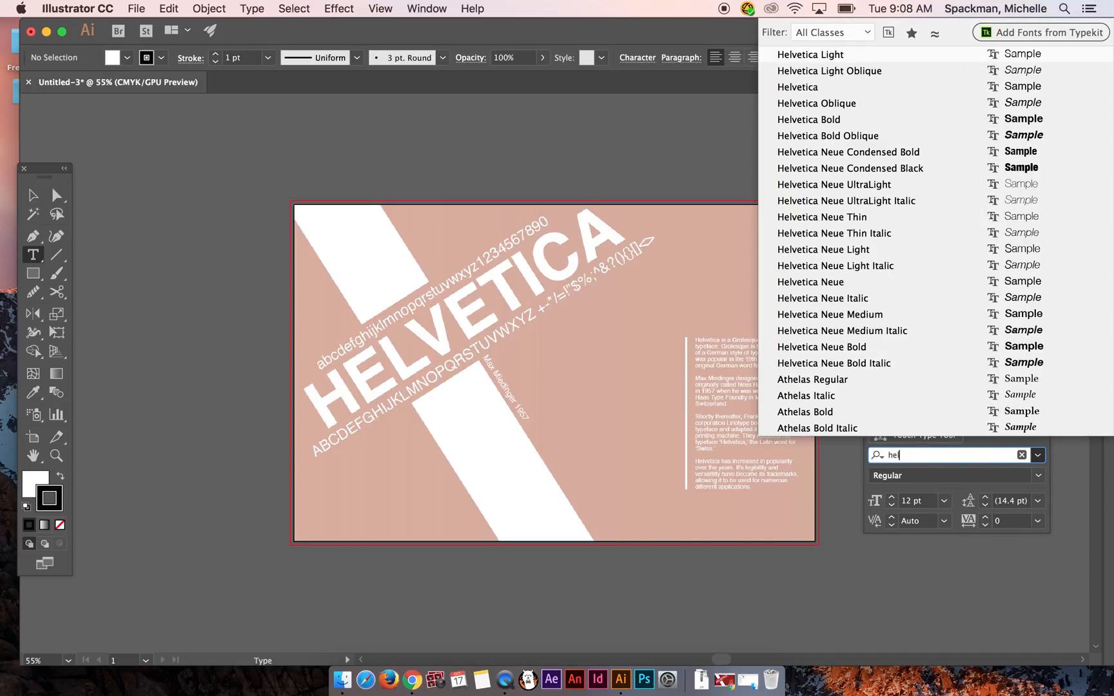
{"action": "left_click", "coordinate": [801, 88]}
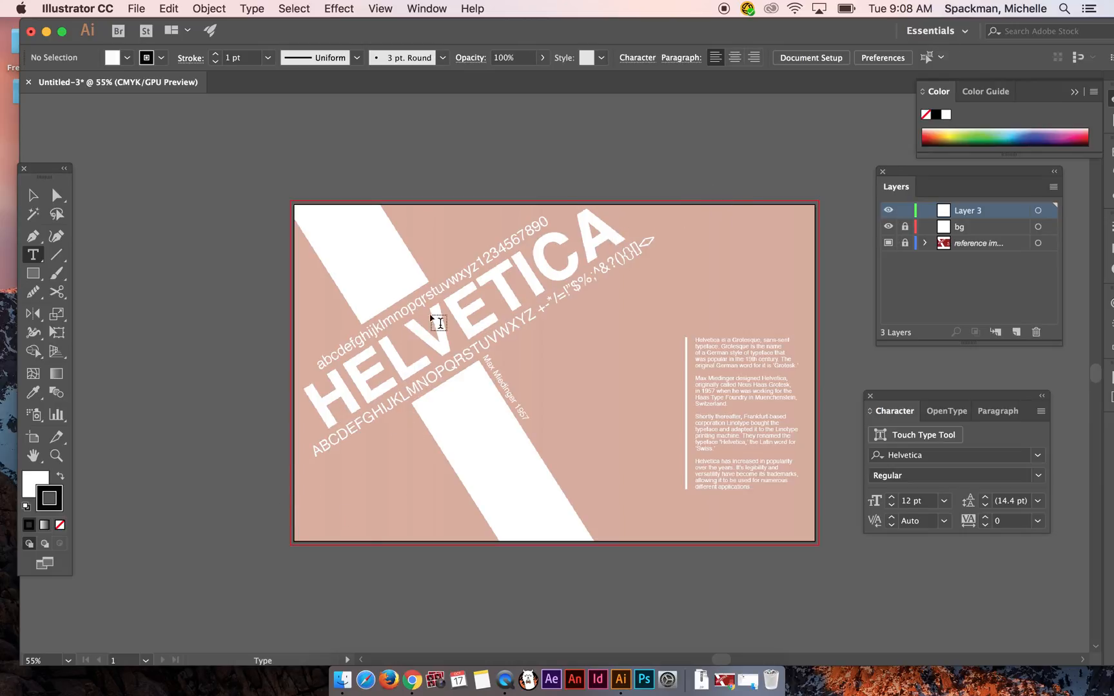
Step: Add the point text "HELVETICA" at 72 pt on the top layer, over the middle of the poster
{"action": "left_click", "coordinate": [390, 367]}
{"action": "left_click", "coordinate": [464, 415]}
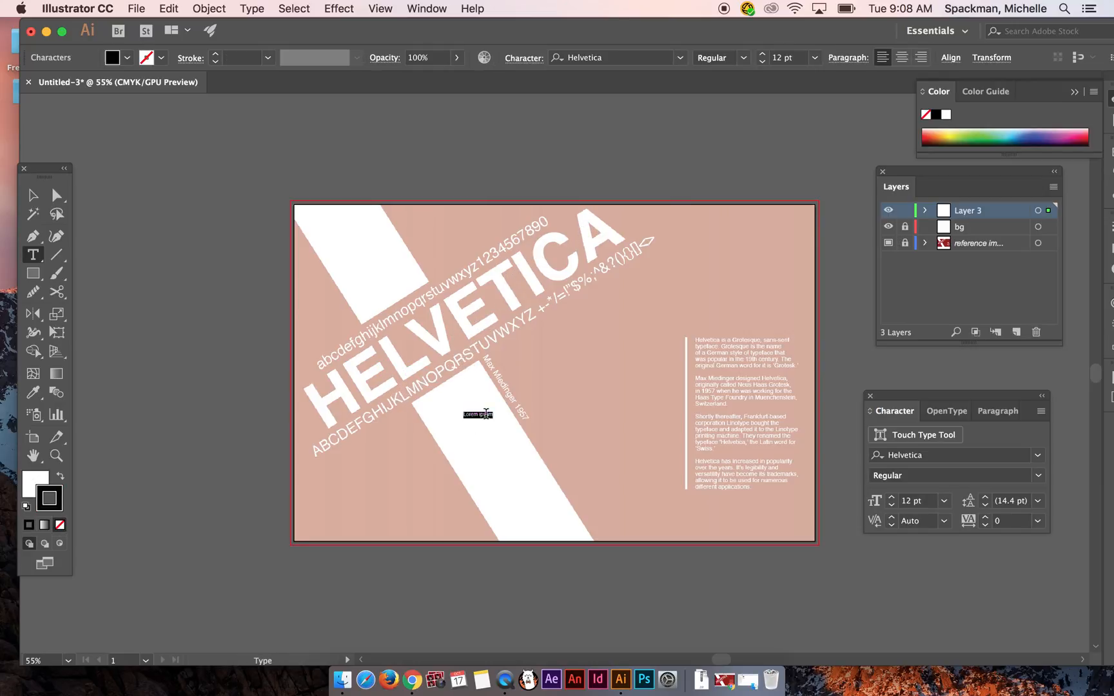
{"action": "left_click", "coordinate": [807, 61]}
{"action": "left_click", "coordinate": [842, 333]}
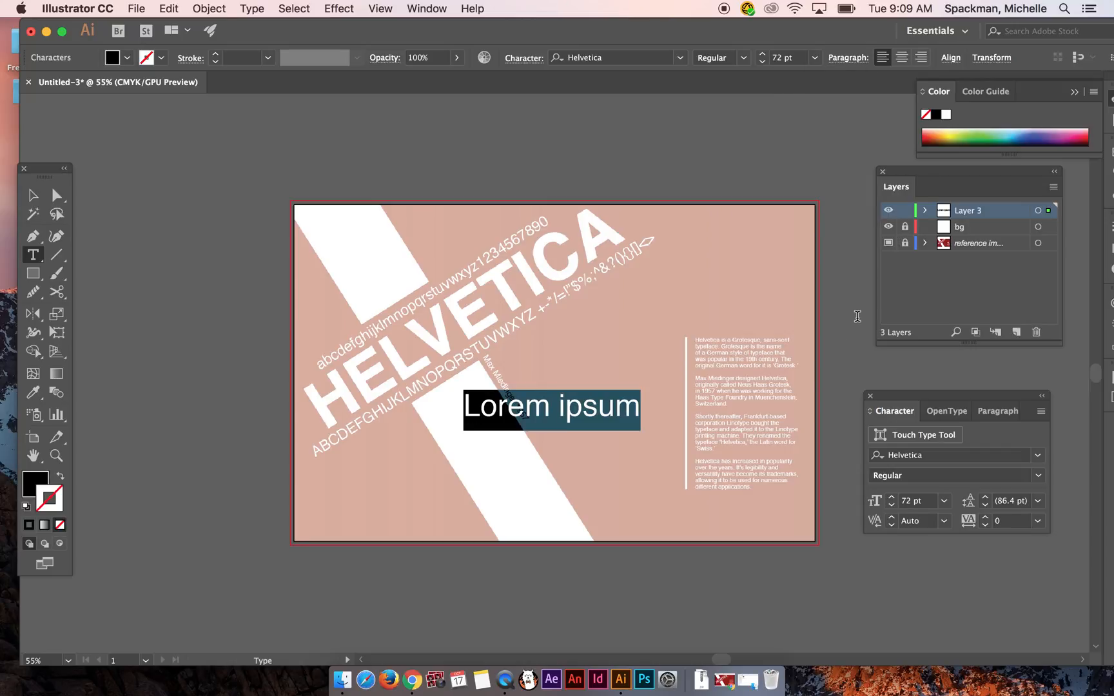
{"action": "type", "text": "HELVETICA"}
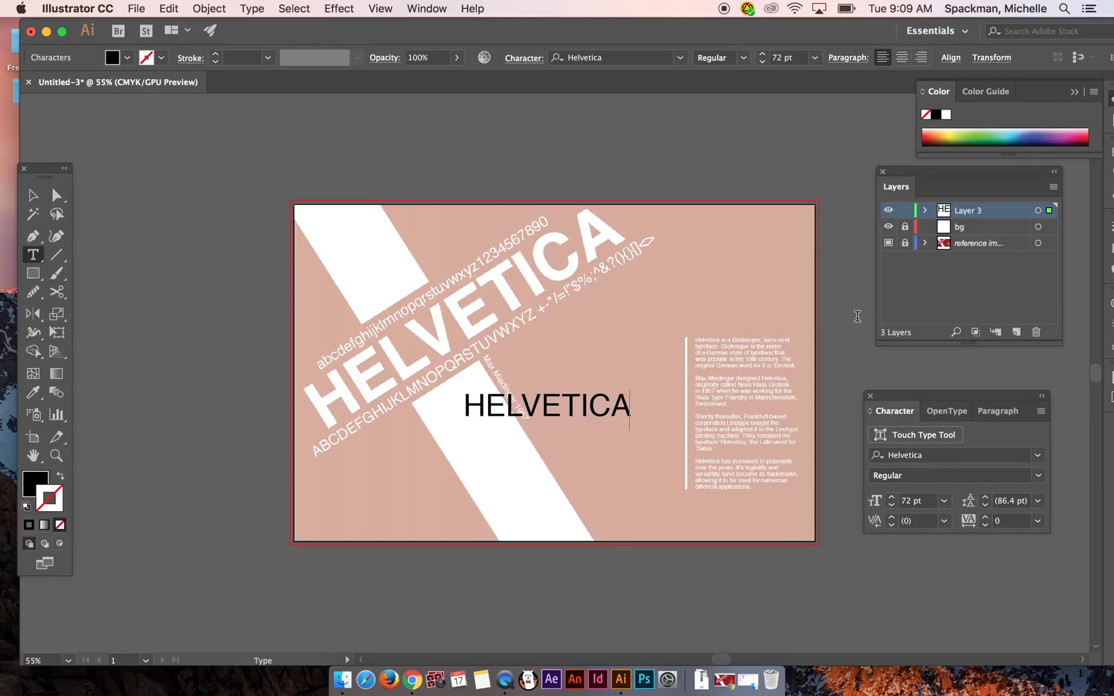
Step: Move the HELVETICA text over the poster's headline and rotate it to match the headline's slant
{"action": "left_click", "coordinate": [33, 195]}
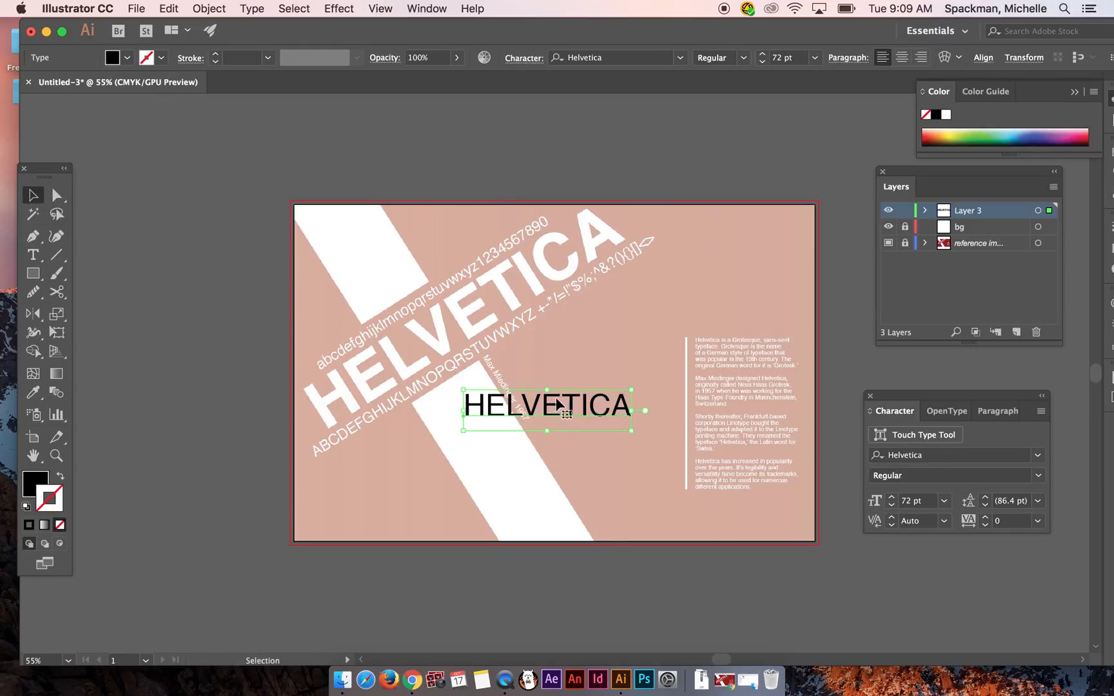
{"action": "left_click_drag", "start_coordinate": [536, 395], "coordinate": [407, 378]}
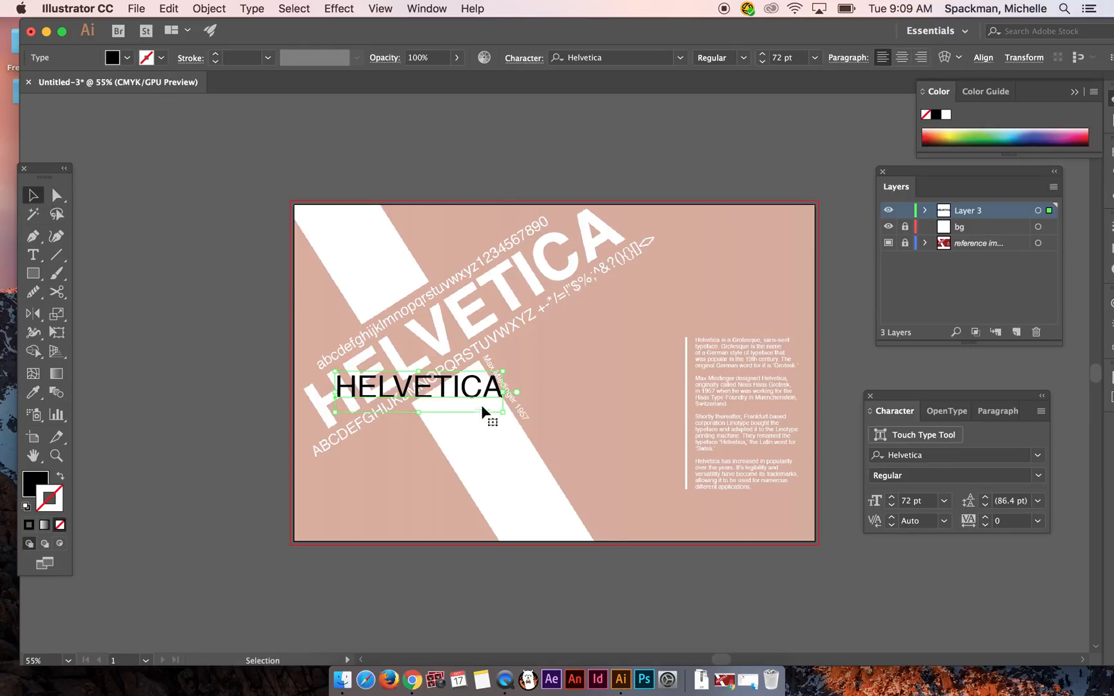
{"action": "left_click_drag", "start_coordinate": [513, 416], "coordinate": [446, 354]}
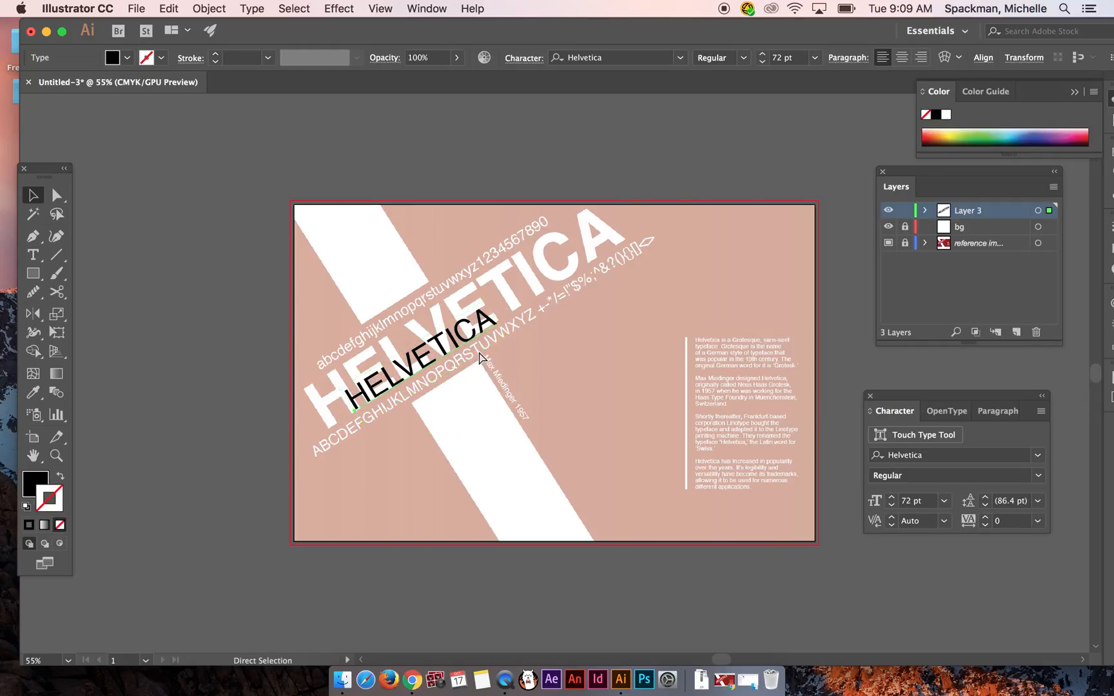
{"action": "key", "text": "super+equal"}
{"action": "key", "text": "super+equal"}
{"action": "key", "text": "super+equal"}
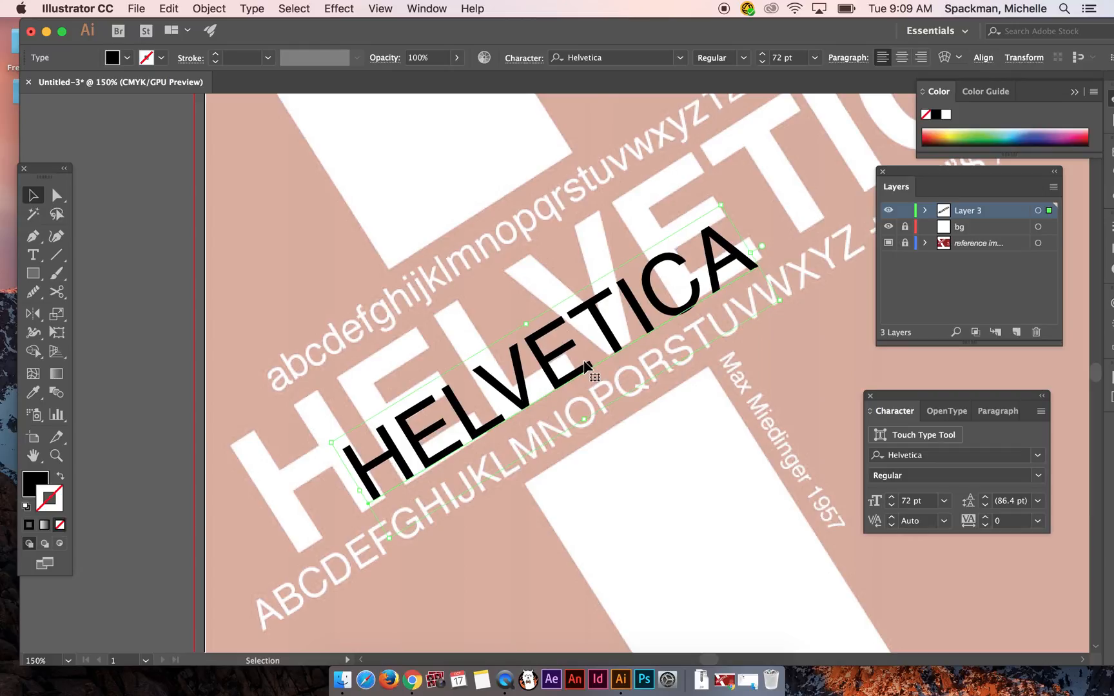
{"action": "left_click_drag", "start_coordinate": [781, 298], "coordinate": [795, 296]}
{"action": "key", "text": "super+z"}
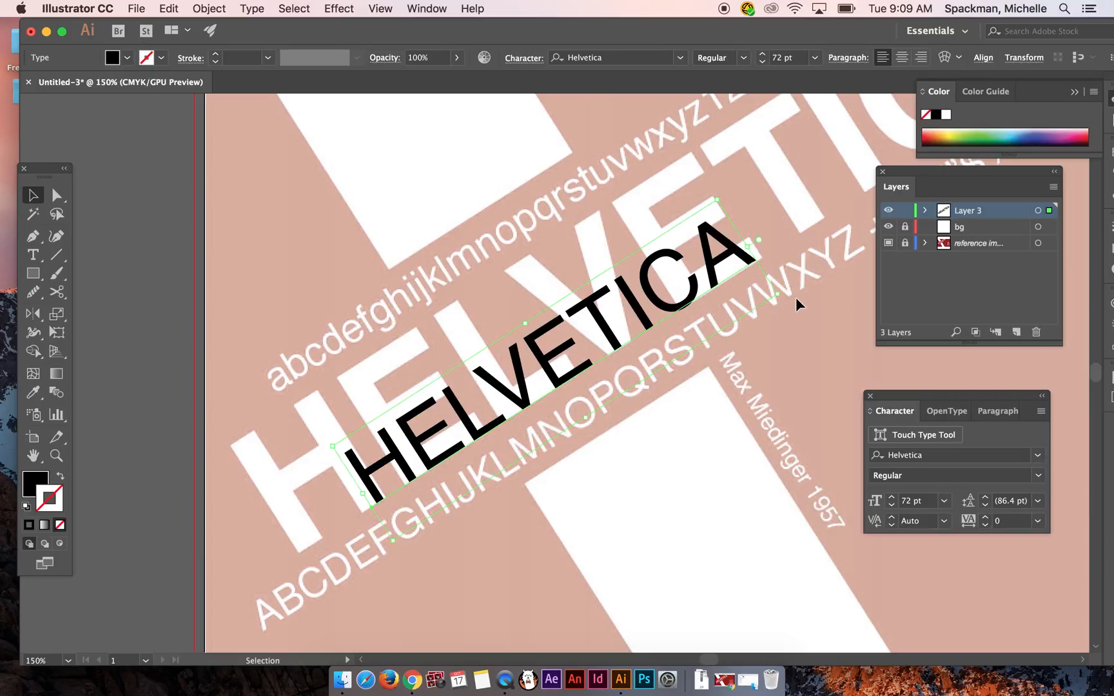
Step: Reposition the HELVETICA text and scale it up to about 152 pt so it covers the template headline
{"action": "key", "text": "super+minus"}
{"action": "key", "text": "super+minus"}
{"action": "key", "text": "super+minus"}
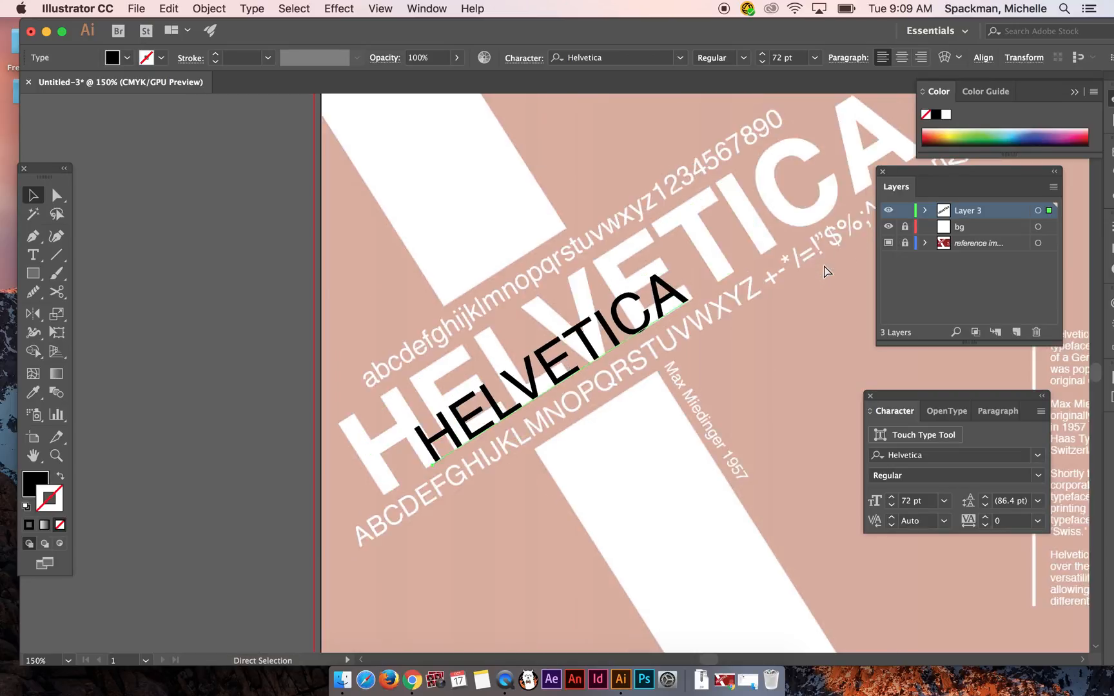
{"action": "left_click_drag", "start_coordinate": [612, 317], "coordinate": [709, 264]}
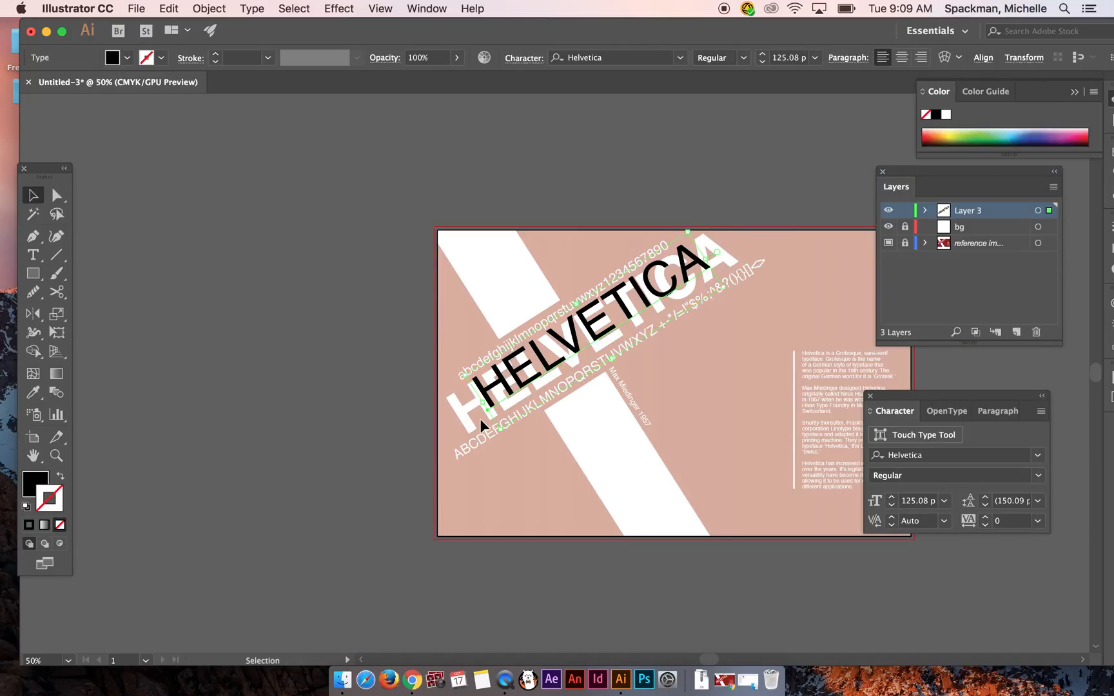
{"action": "left_click_drag", "start_coordinate": [499, 432], "coordinate": [478, 460]}
{"action": "left_click_drag", "start_coordinate": [727, 296], "coordinate": [753, 291]}
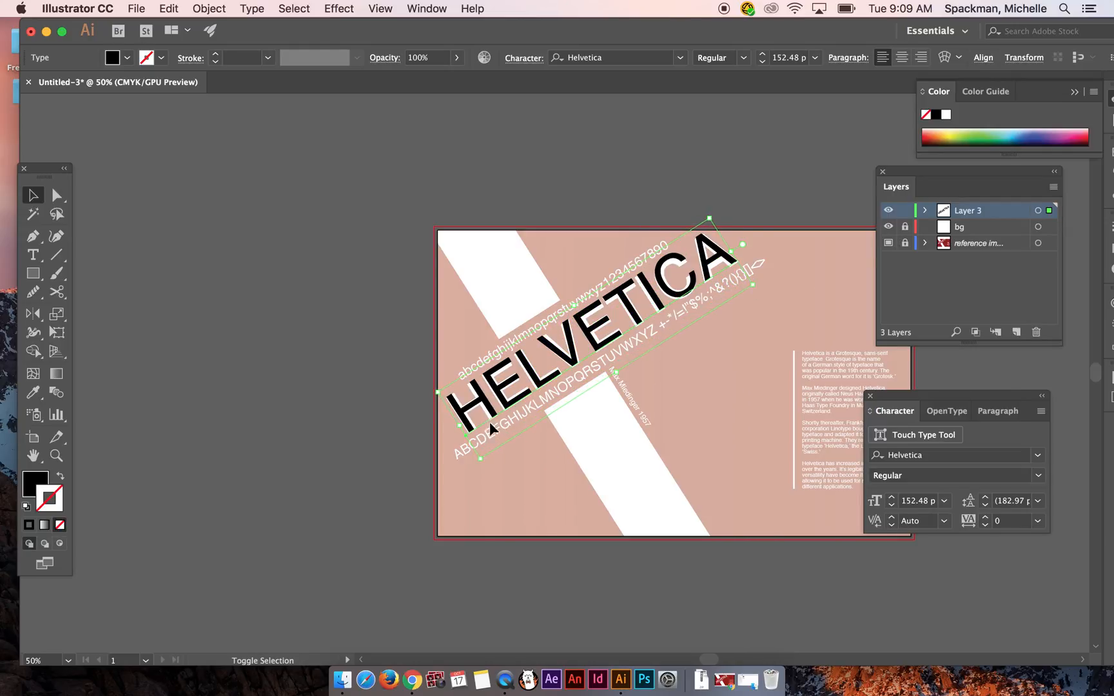
Step: Set the HELVETICA text's font style to Bold
{"action": "key", "text": "super+equal"}
{"action": "key", "text": "super+equal"}
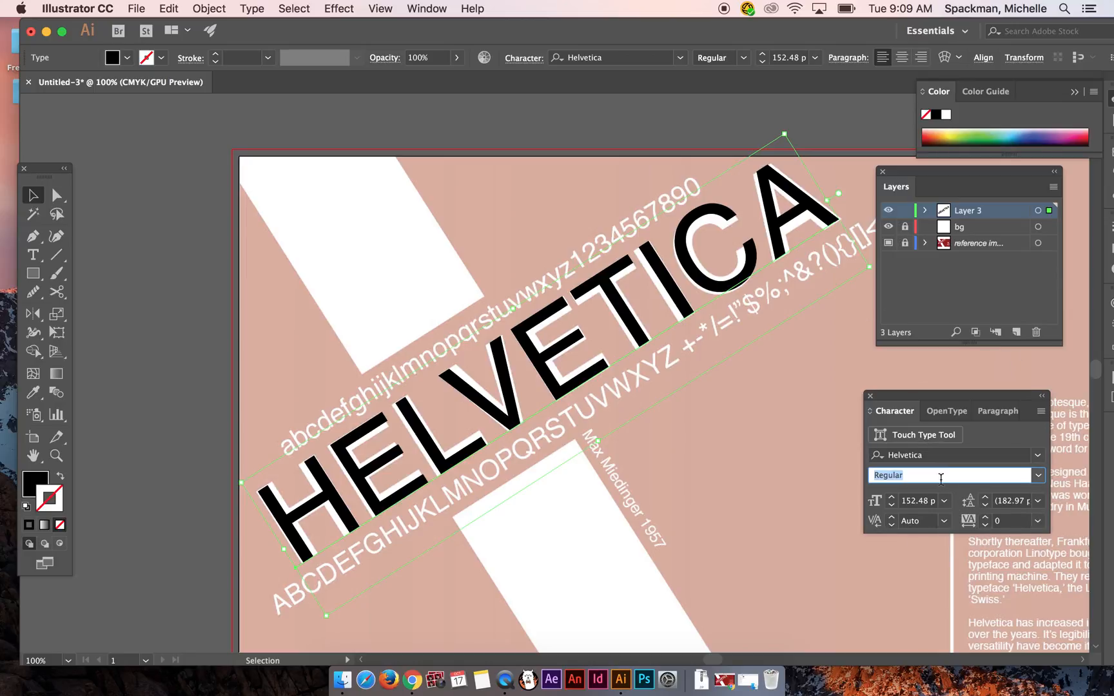
{"action": "left_click", "coordinate": [1038, 477]}
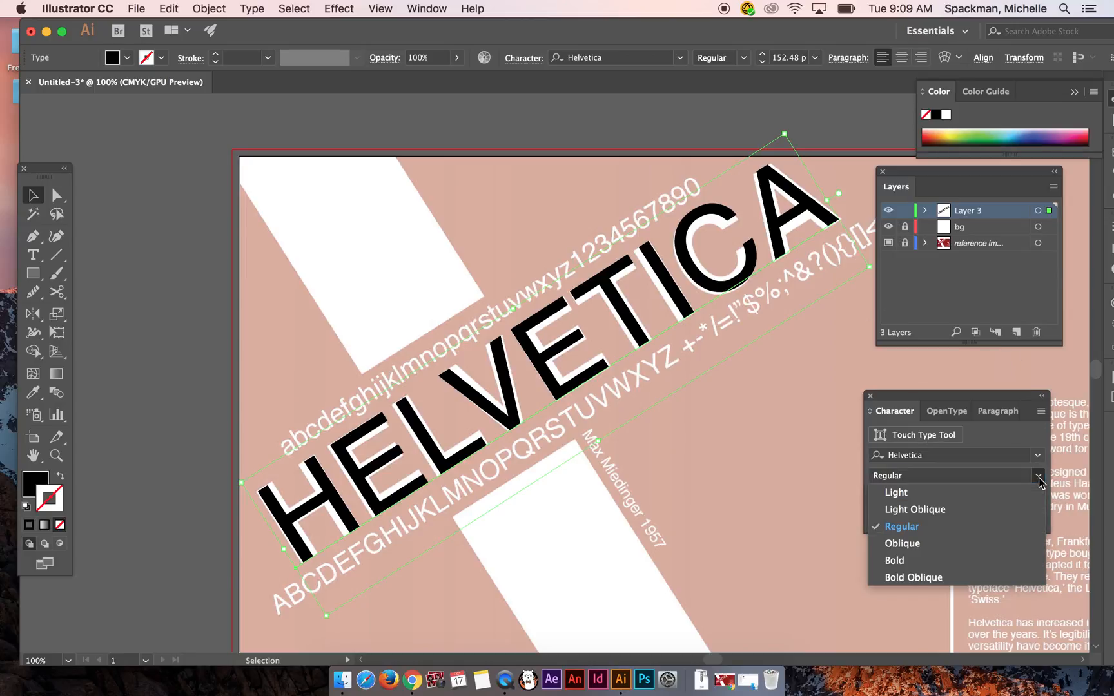
{"action": "left_click", "coordinate": [955, 561]}
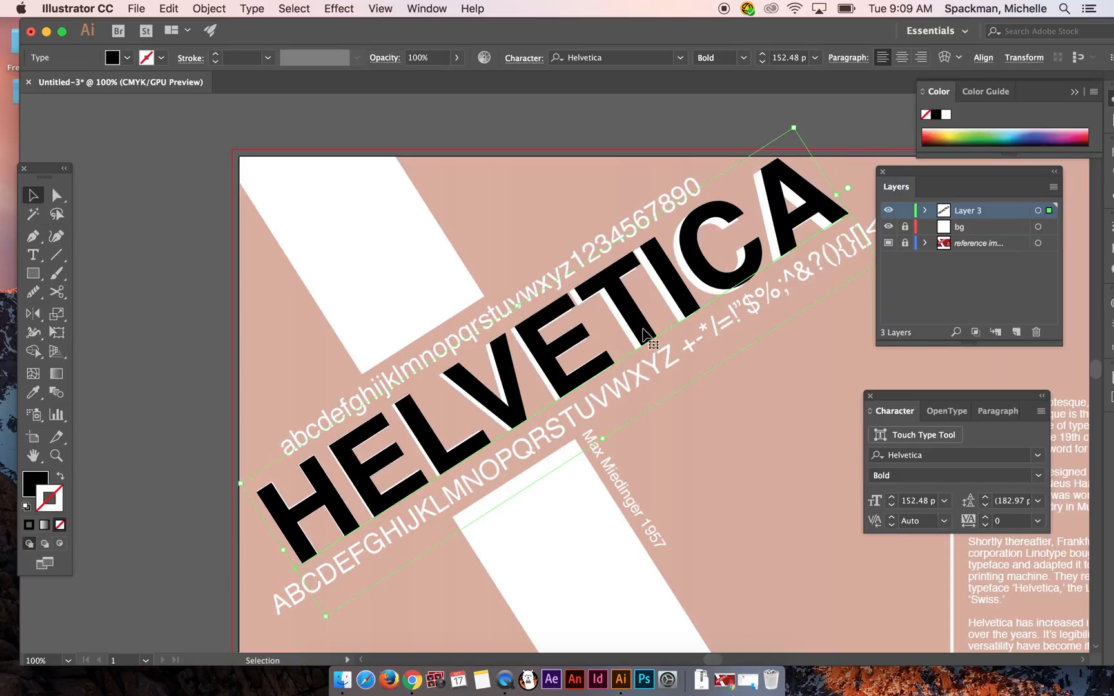
{"action": "key", "text": "t"}
{"action": "left_click", "coordinate": [680, 288]}
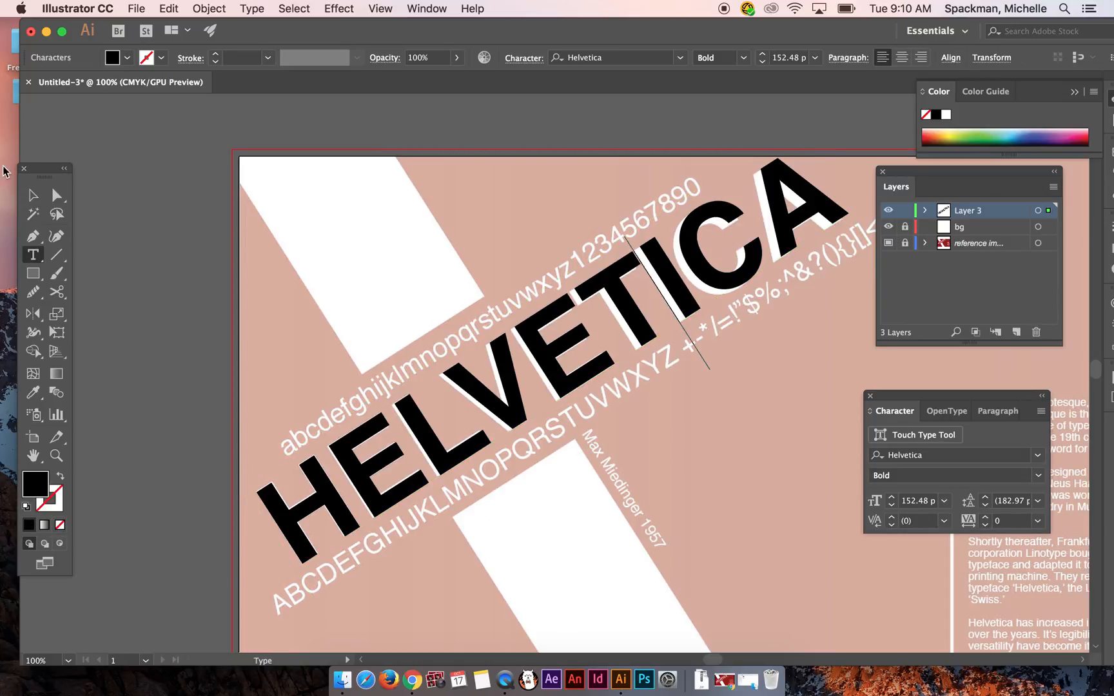
{"action": "left_click", "coordinate": [33, 195]}
{"action": "left_click_drag", "start_coordinate": [835, 192], "coordinate": [739, 305]}
{"action": "key", "text": "super+z"}
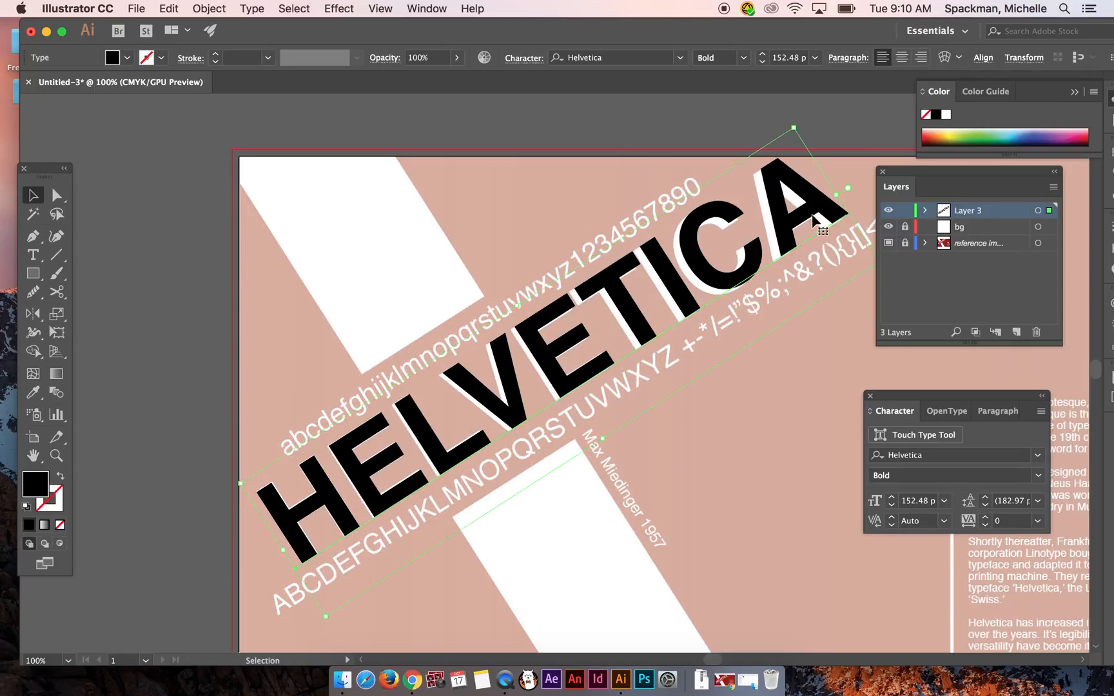
Step: Tighten the tracking of the whole HELVETICA headline to -10
{"action": "key", "text": "t"}
{"action": "left_click", "coordinate": [778, 239]}
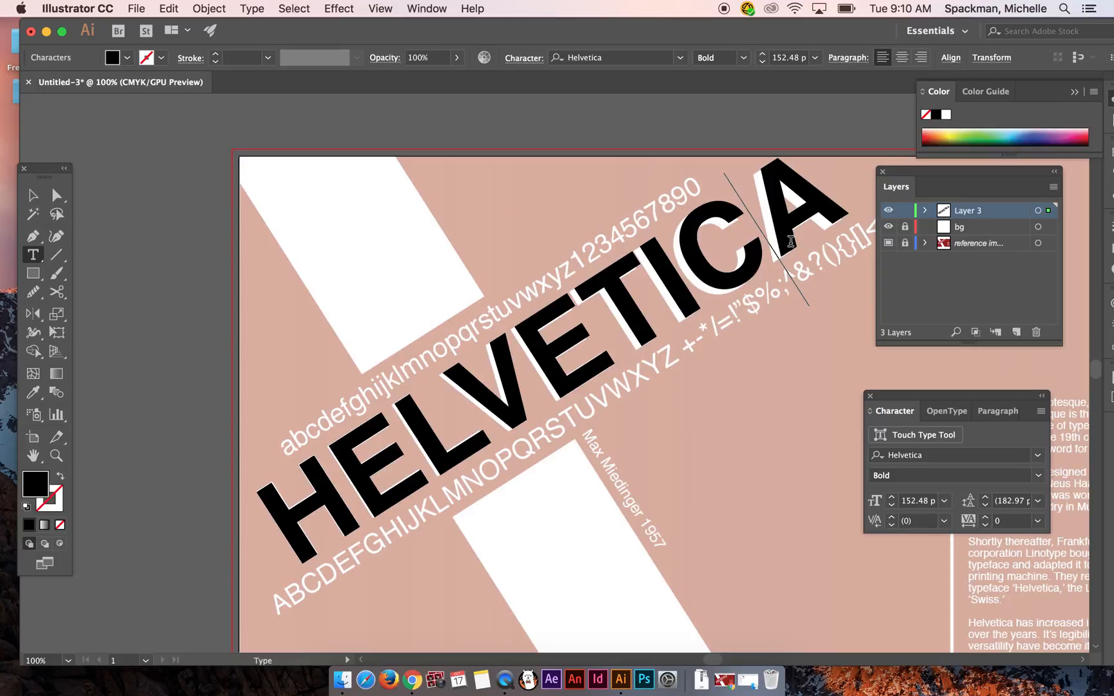
{"action": "key", "text": "super+a"}
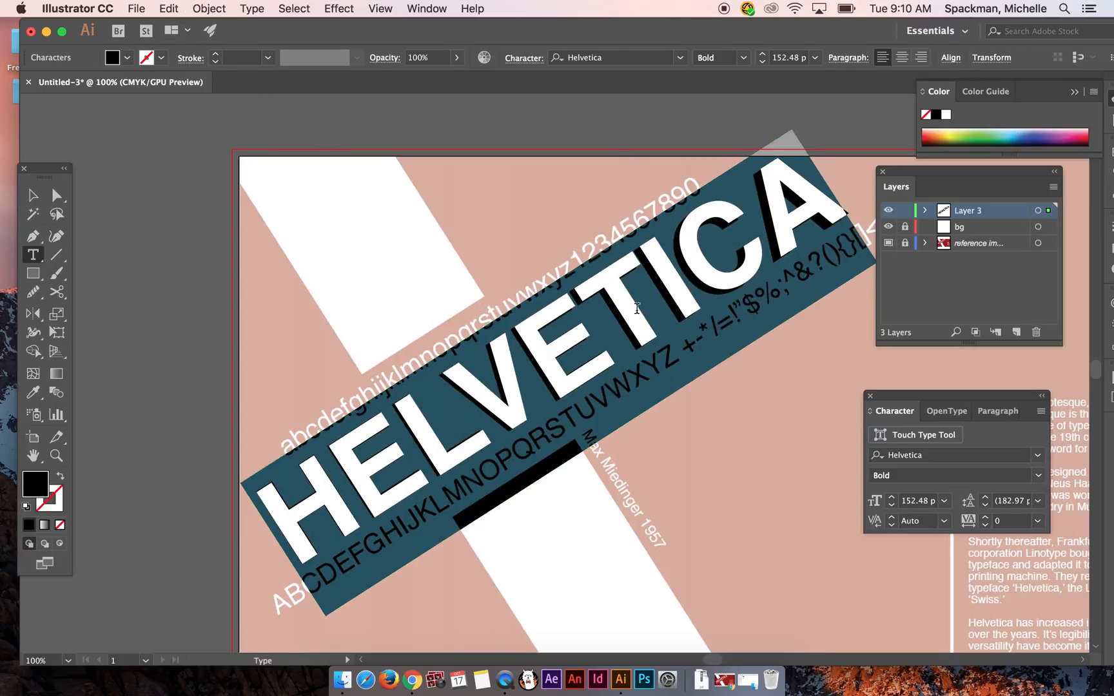
{"action": "left_click_drag", "start_coordinate": [954, 396], "coordinate": [884, 424]}
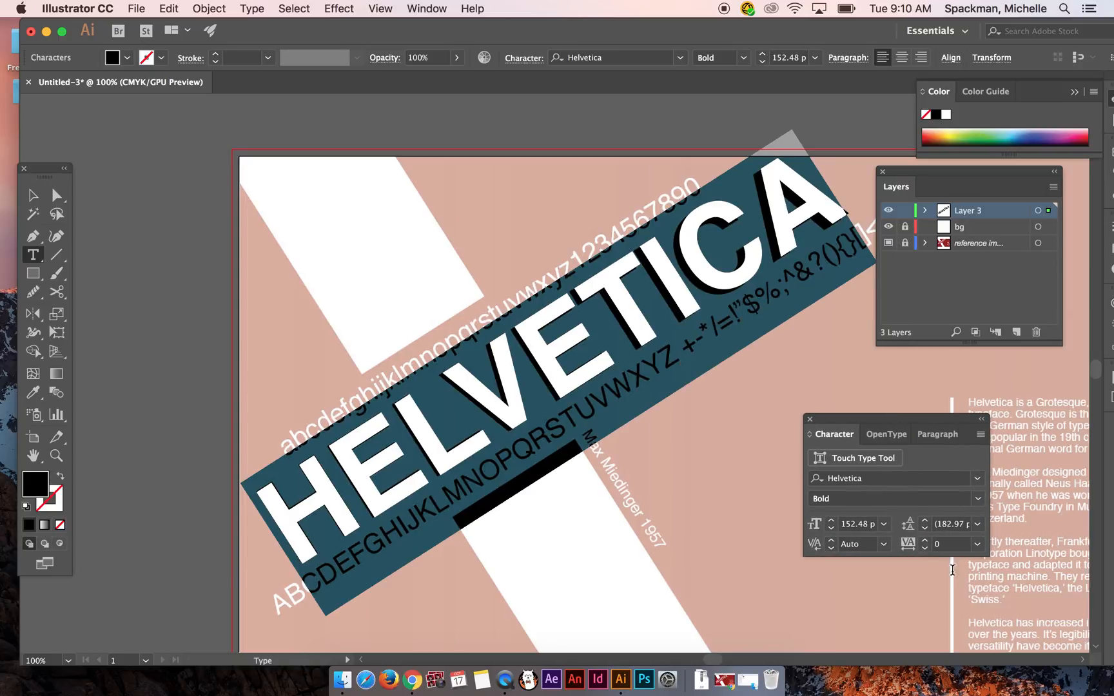
{"action": "left_click", "coordinate": [925, 548]}
{"action": "left_click", "coordinate": [925, 549]}
{"action": "left_click", "coordinate": [926, 550]}
{"action": "left_click", "coordinate": [924, 549]}
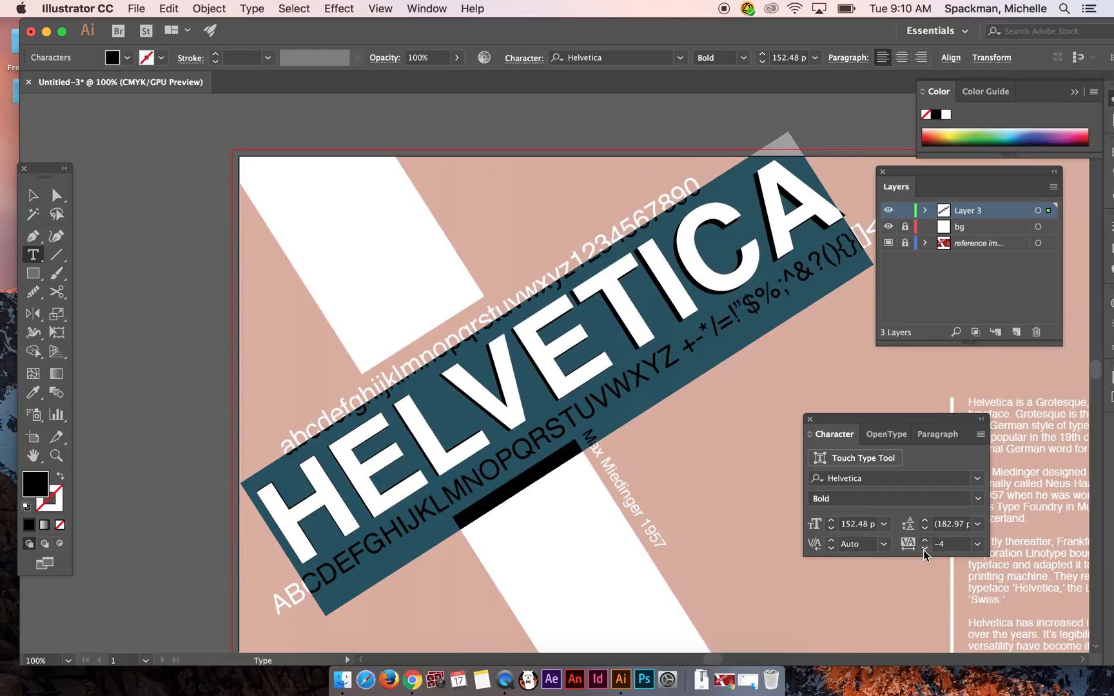
{"action": "left_click", "coordinate": [925, 549]}
{"action": "left_click", "coordinate": [924, 548]}
{"action": "left_click", "coordinate": [925, 548]}
{"action": "left_click", "coordinate": [925, 549]}
{"action": "left_click", "coordinate": [925, 549]}
{"action": "left_click", "coordinate": [925, 549]}
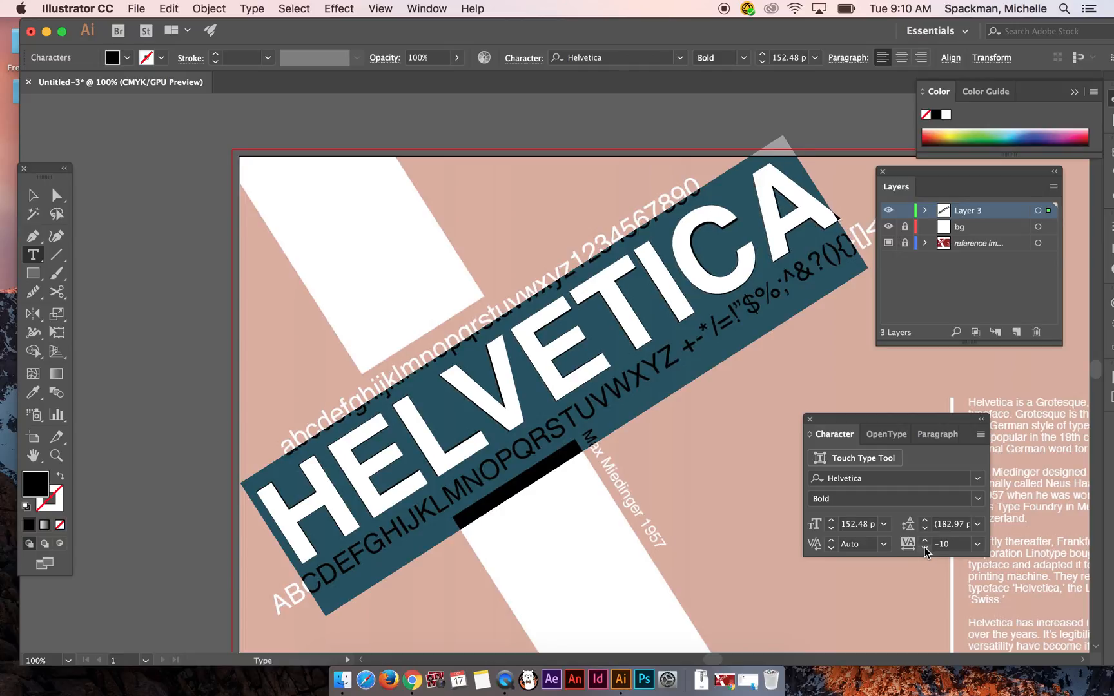
Step: Nudge the HELVETICA headline into alignment with the template lettering and deselect it
{"action": "left_click", "coordinate": [36, 196]}
{"action": "key", "text": "Down"}
{"action": "key", "text": "Down"}
{"action": "key", "text": "Right"}
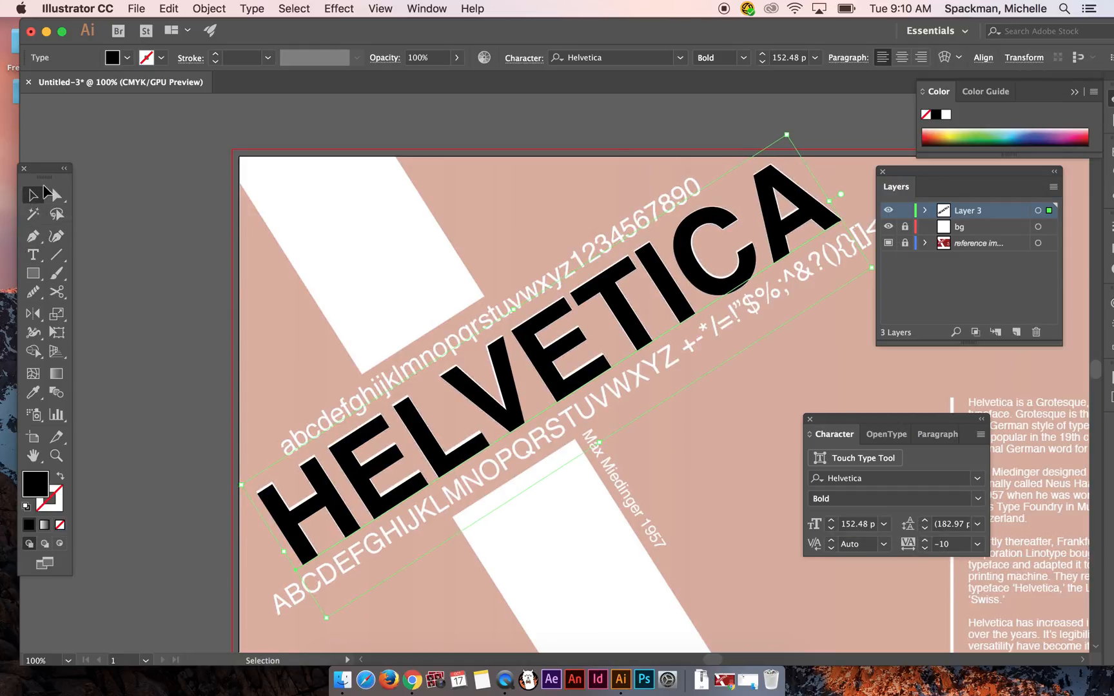
{"action": "key", "text": "Up"}
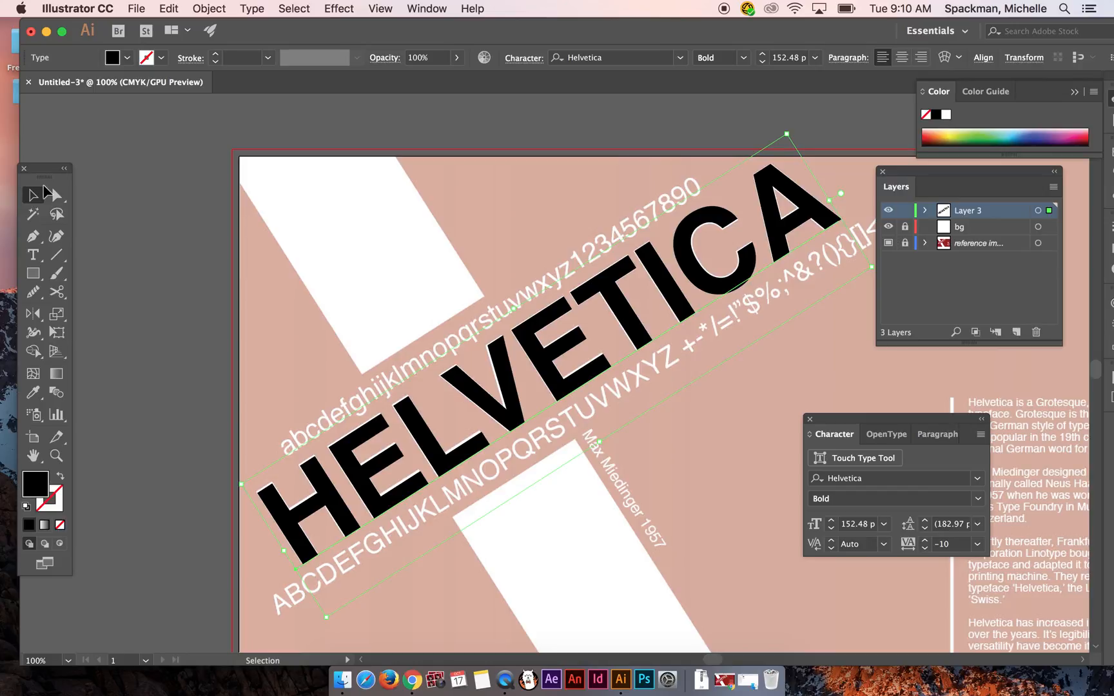
{"action": "key", "text": "Left"}
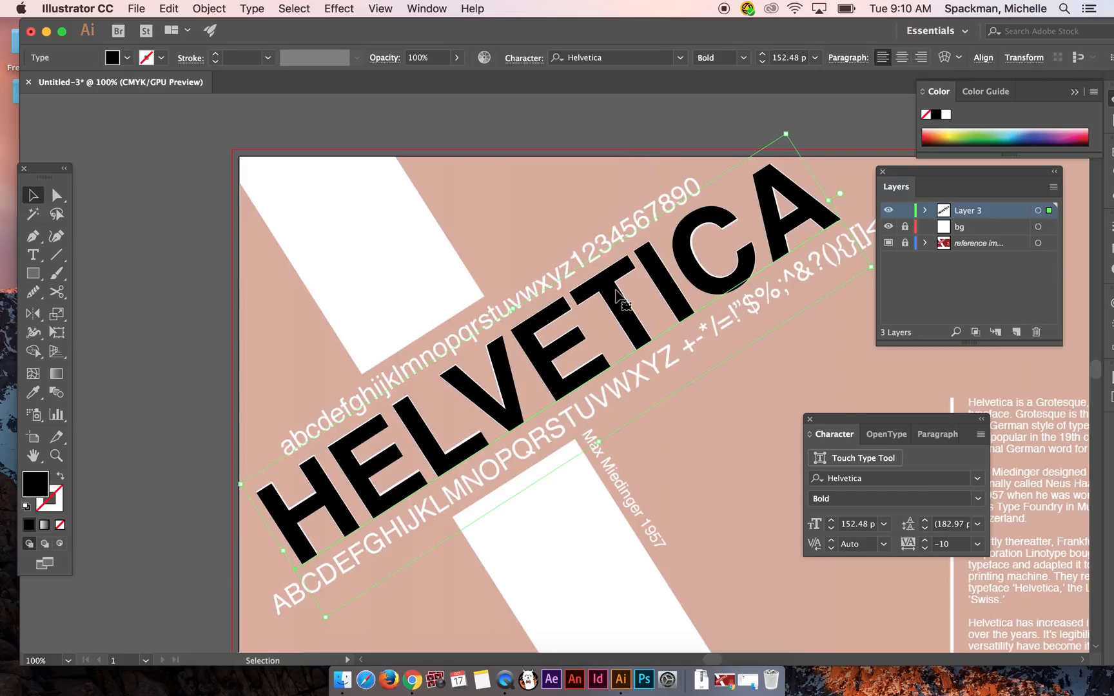
{"action": "left_click", "coordinate": [527, 280]}
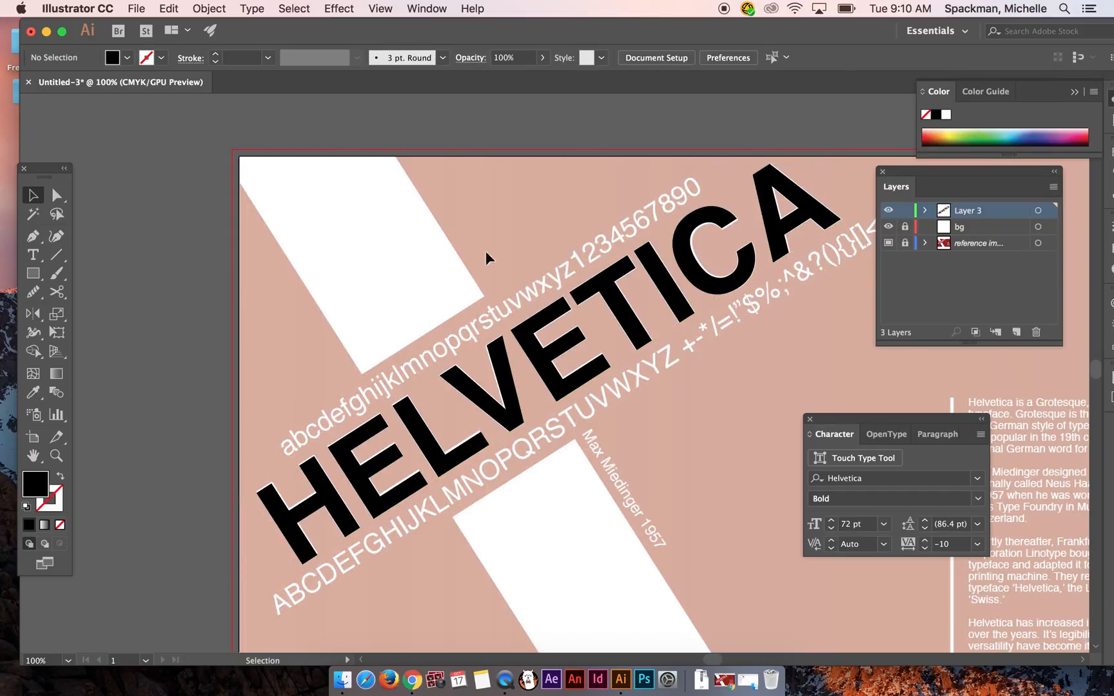
Step: Convert the HELVETICA headline text to outlines
{"action": "key", "text": "t"}
{"action": "key", "text": "v"}
{"action": "left_click", "coordinate": [561, 373]}
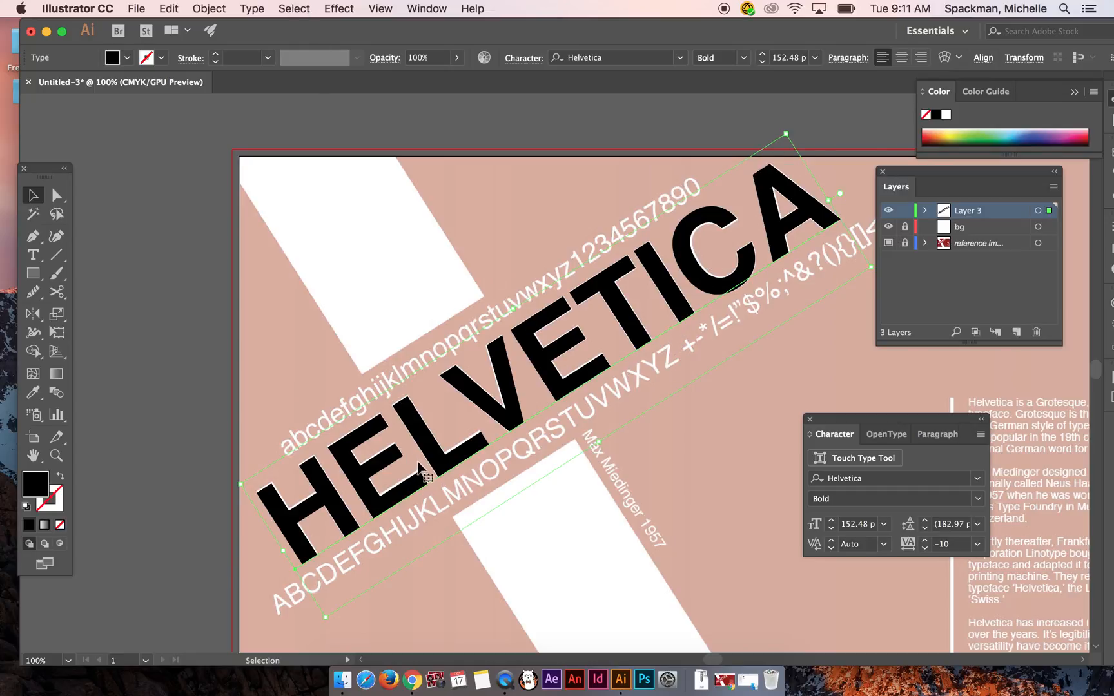
{"action": "left_click_drag", "start_coordinate": [44, 171], "coordinate": [82, 140]}
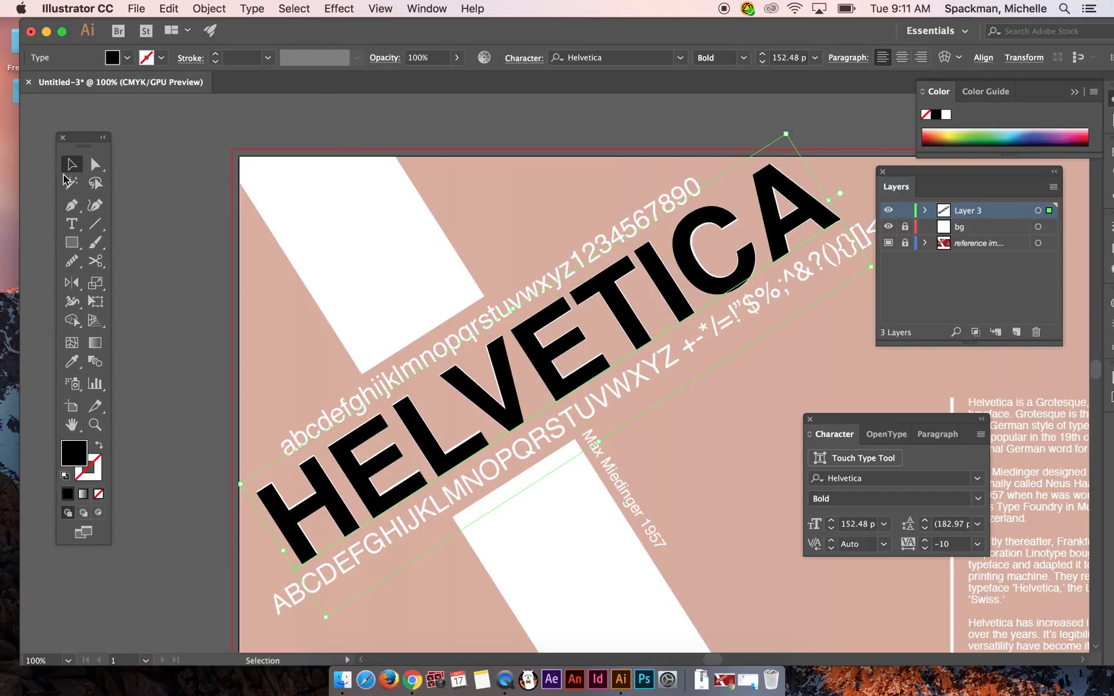
{"action": "left_click", "coordinate": [251, 13]}
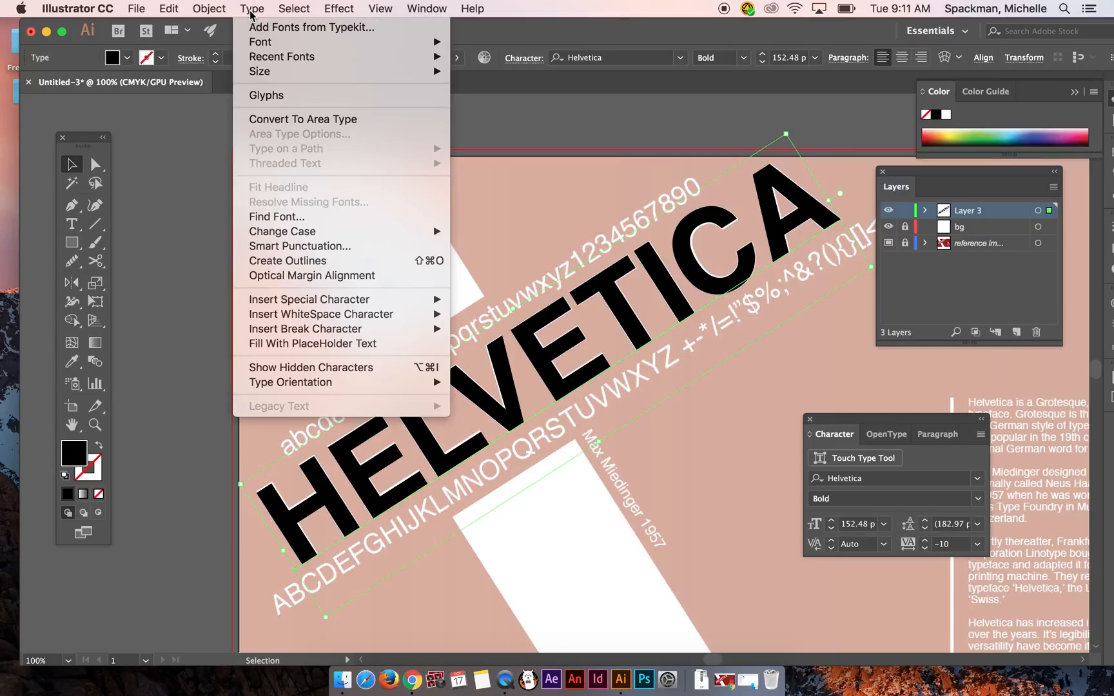
{"action": "left_click", "coordinate": [307, 262]}
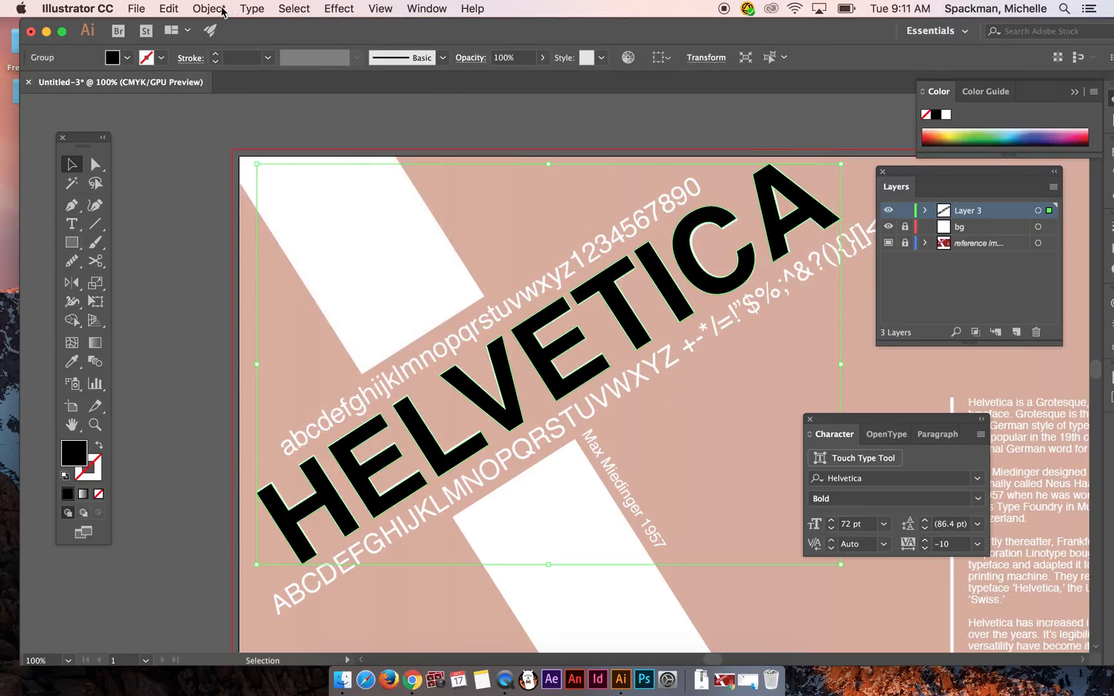
{"action": "left_click", "coordinate": [222, 9]}
{"action": "left_click", "coordinate": [71, 224]}
{"action": "left_click", "coordinate": [77, 169]}
{"action": "left_click", "coordinate": [385, 121]}
{"action": "left_click", "coordinate": [701, 279]}
{"action": "left_click", "coordinate": [502, 129]}
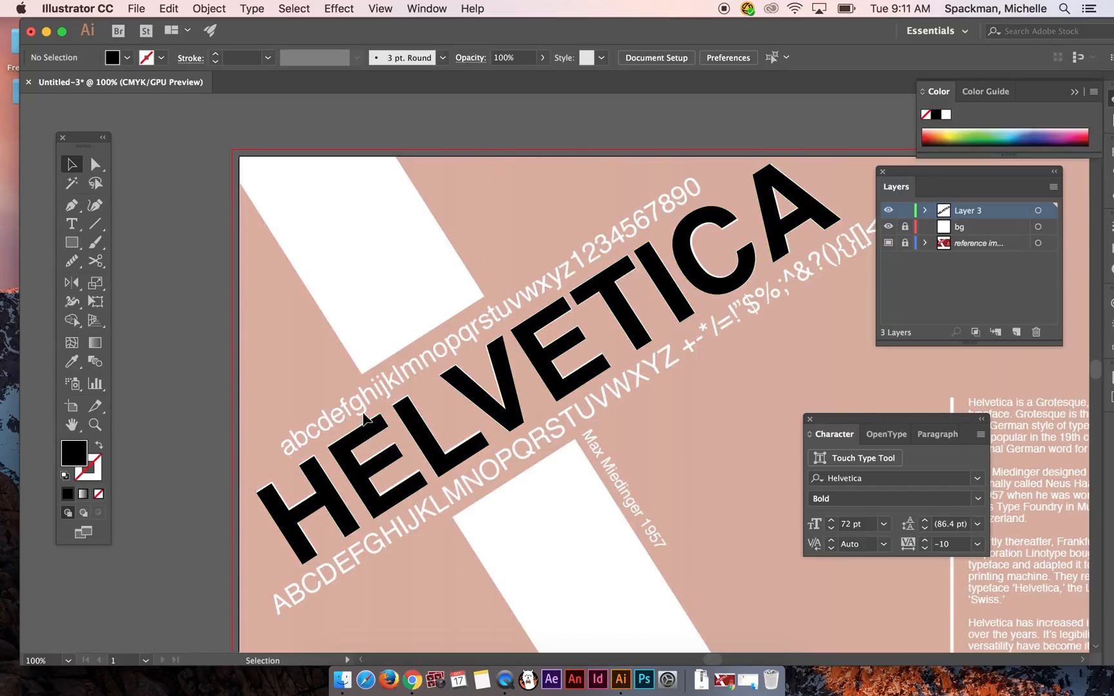
Step: Place a new point text above the headline and format it as Helvetica Regular at 36 pt
{"action": "key", "text": "t"}
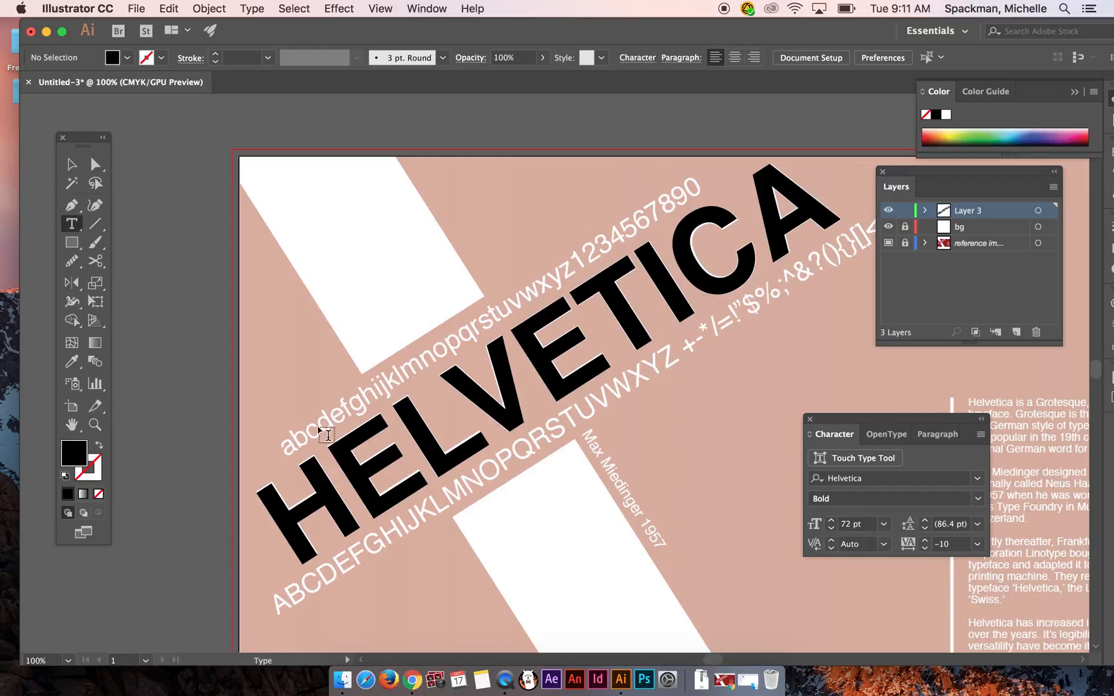
{"action": "left_click", "coordinate": [385, 255]}
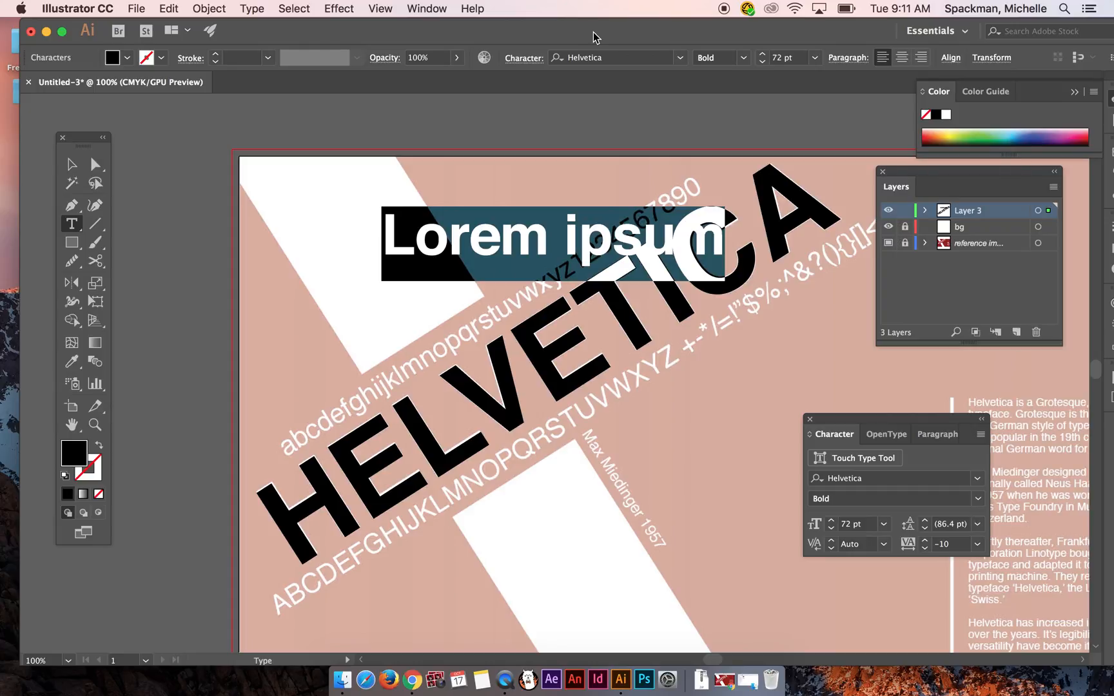
{"action": "left_click", "coordinate": [815, 58]}
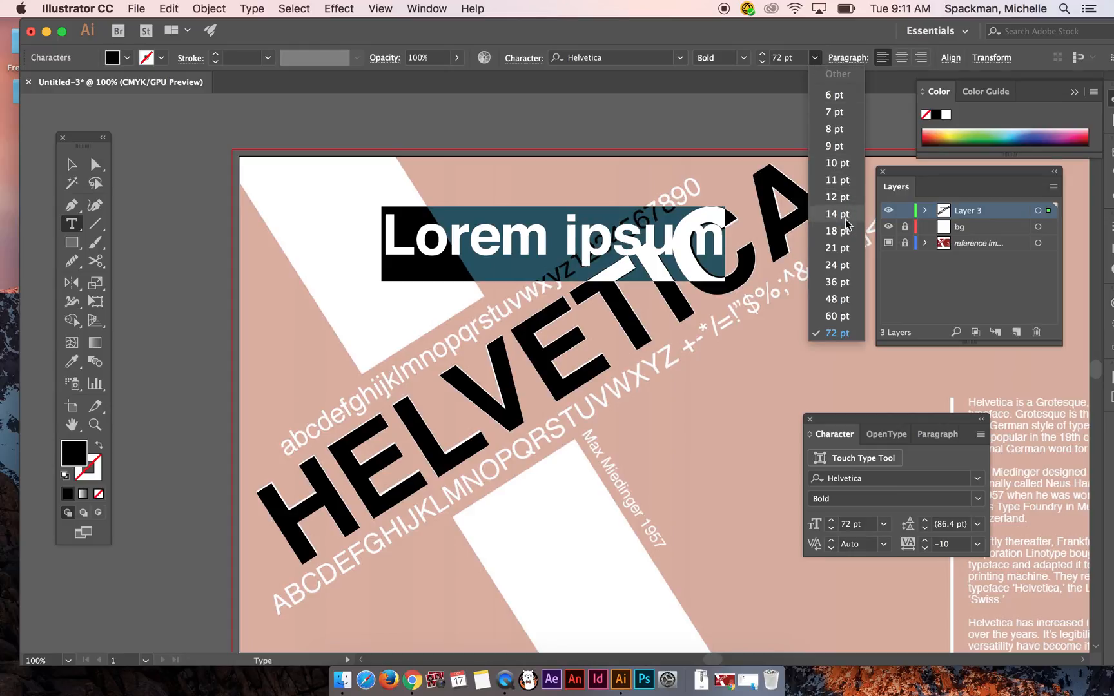
{"action": "left_click", "coordinate": [838, 279]}
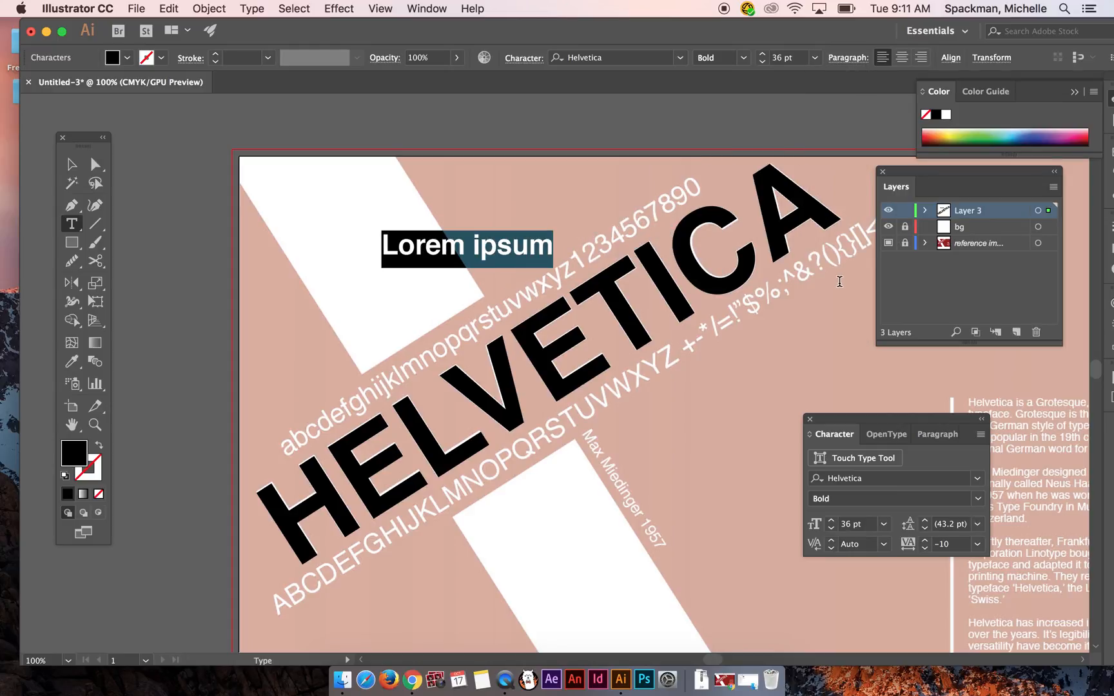
{"action": "left_click", "coordinate": [871, 501]}
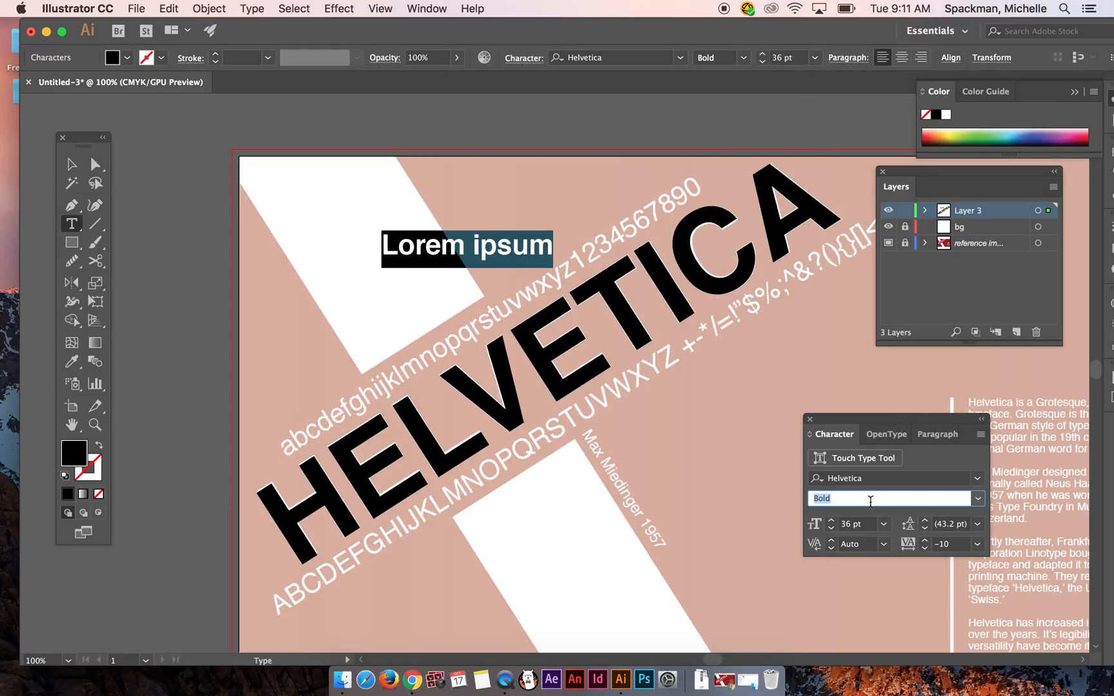
{"action": "left_click", "coordinate": [977, 498]}
{"action": "left_click", "coordinate": [908, 549]}
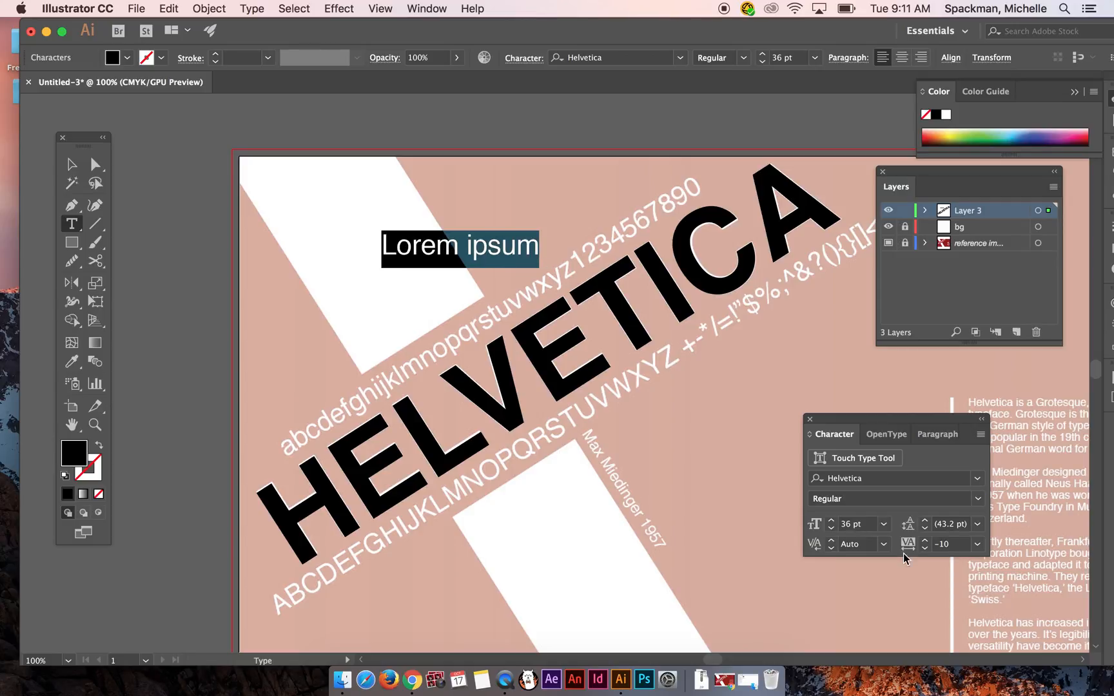
{"action": "left_click", "coordinate": [441, 251]}
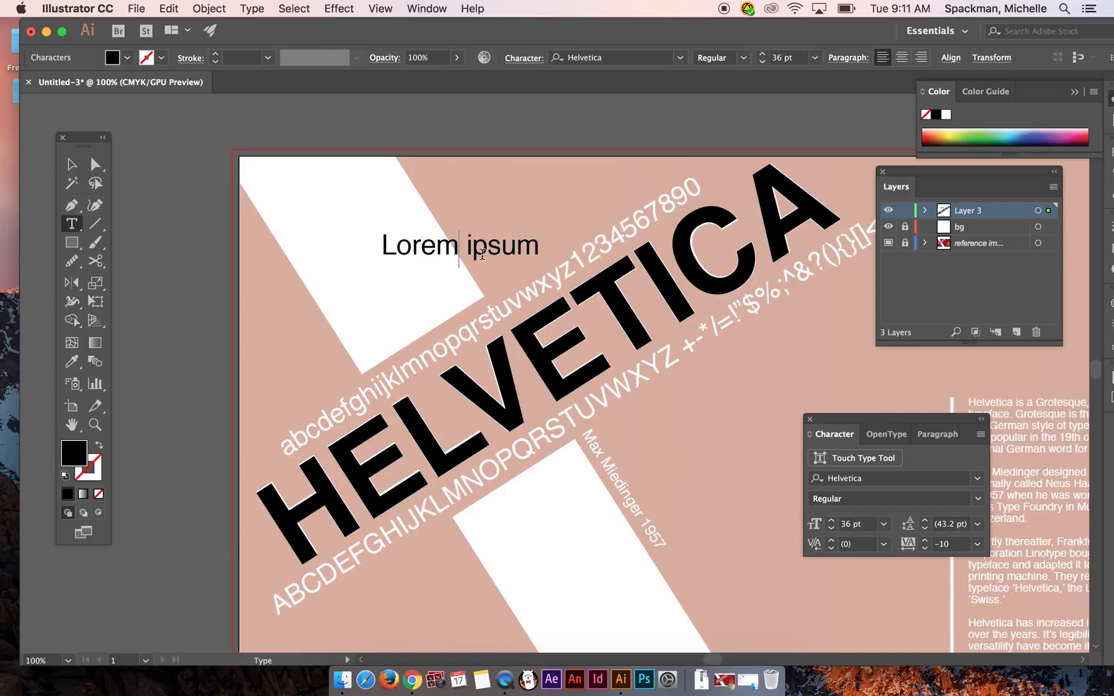
{"action": "triple_click", "coordinate": [486, 252]}
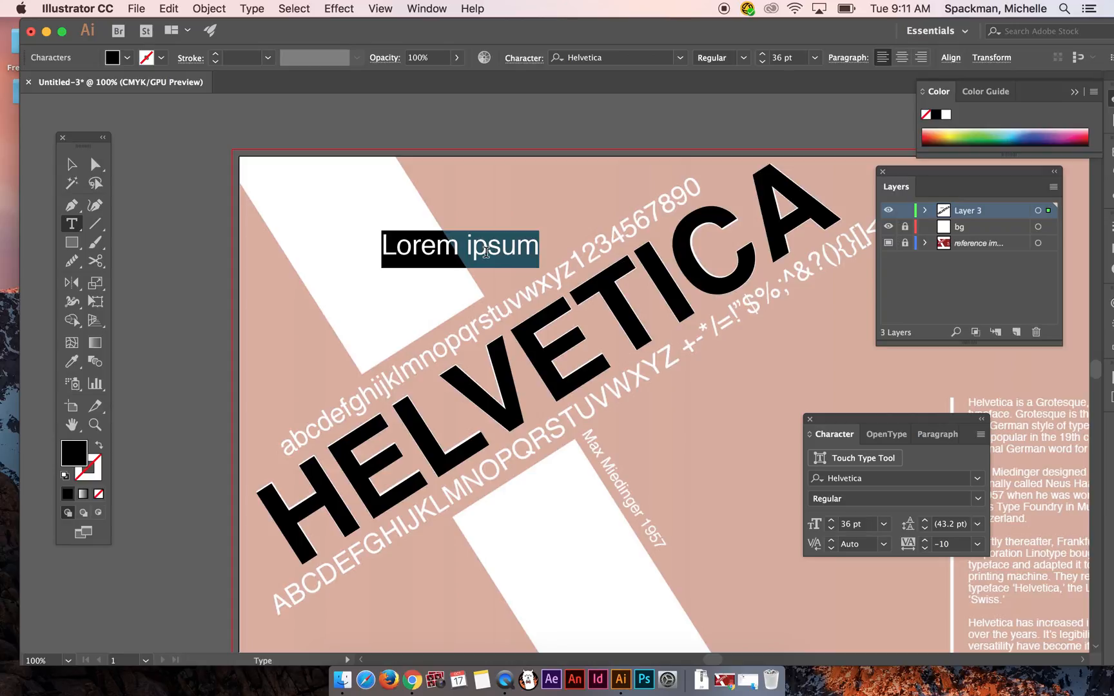
{"action": "key", "text": "BackSpace"}
{"action": "type", "text": "a"}
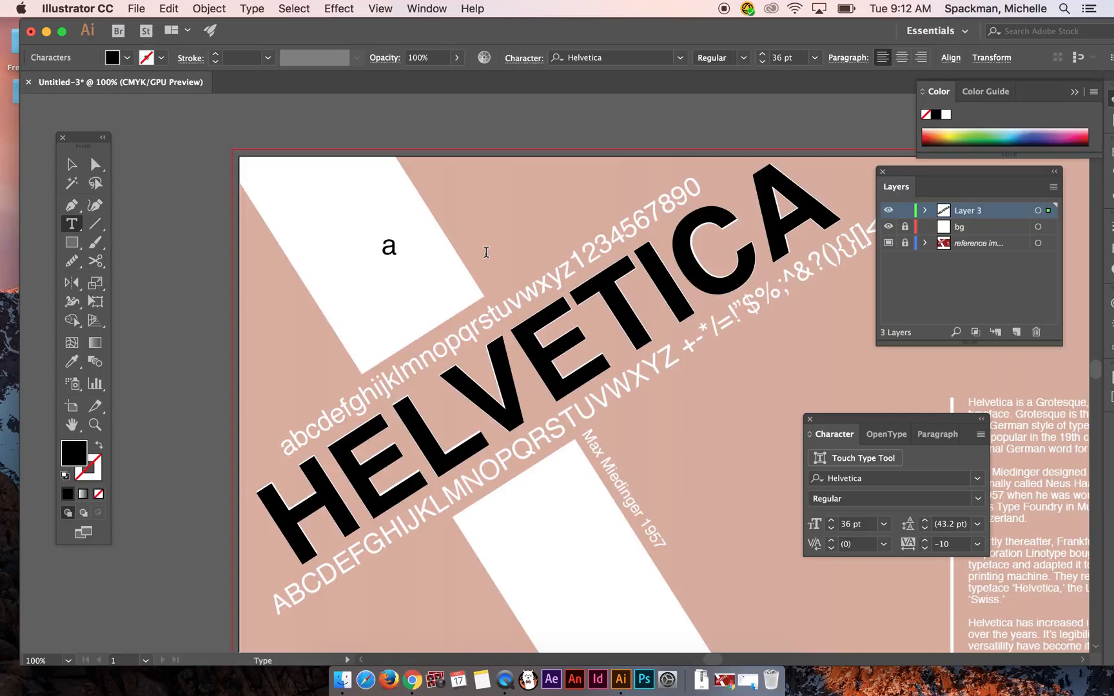
{"action": "type", "text": "bcde"}
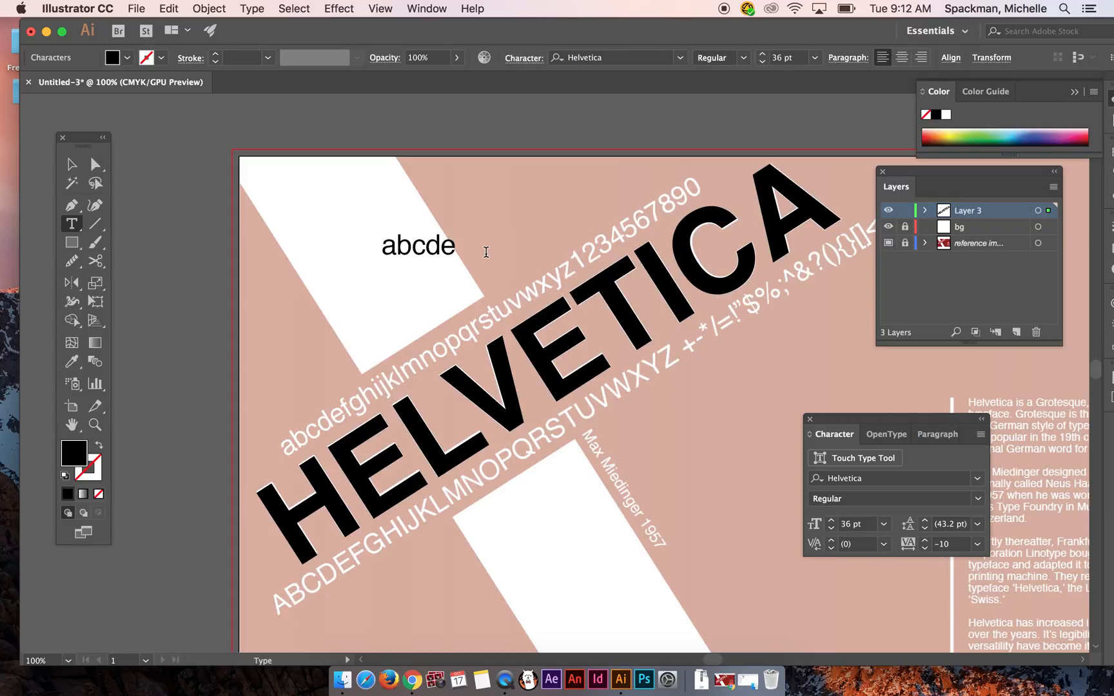
{"action": "type", "text": "fghijklmnop"}
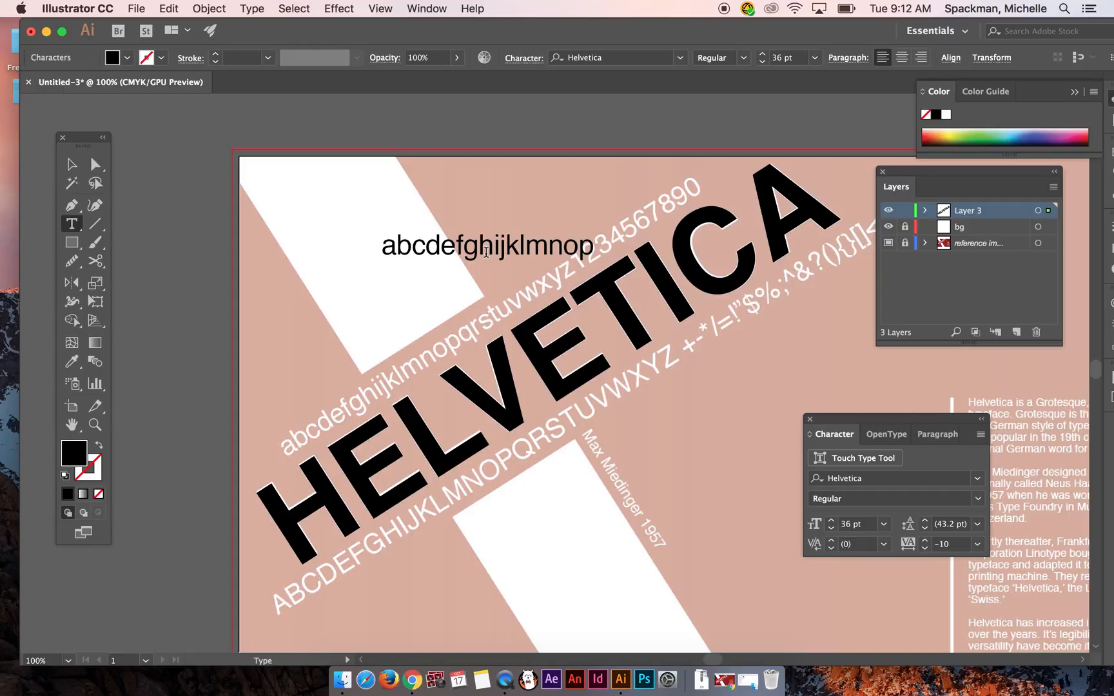
{"action": "type", "text": "qrstuvwxy"}
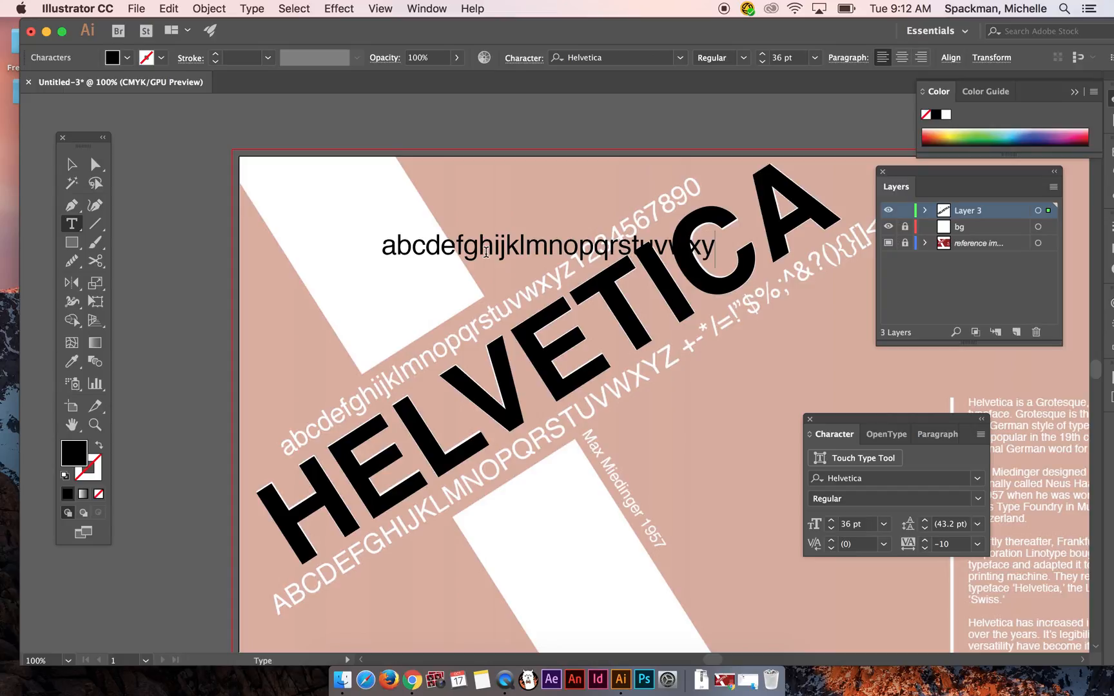
{"action": "type", "text": "z1234567"}
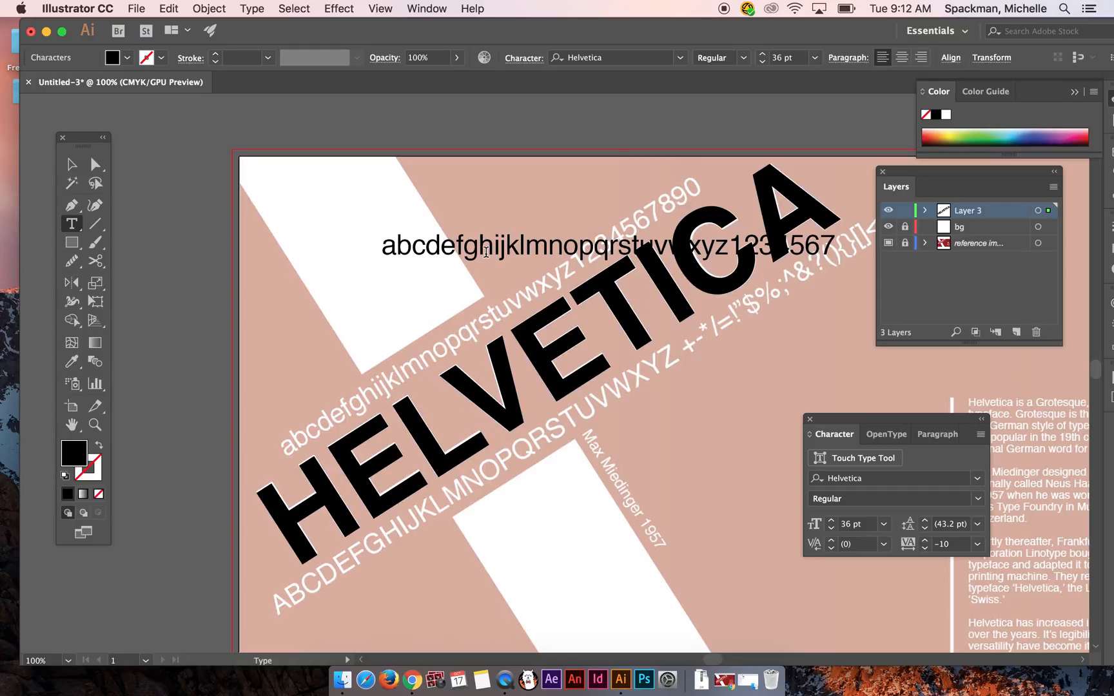
{"action": "type", "text": "890"}
Step: Move the lowercase alphabet and number line over its template counterpart and rotate it to match the slant
{"action": "left_click", "coordinate": [72, 165]}
{"action": "left_click", "coordinate": [526, 262]}
{"action": "left_click_drag", "start_coordinate": [526, 262], "coordinate": [367, 325]}
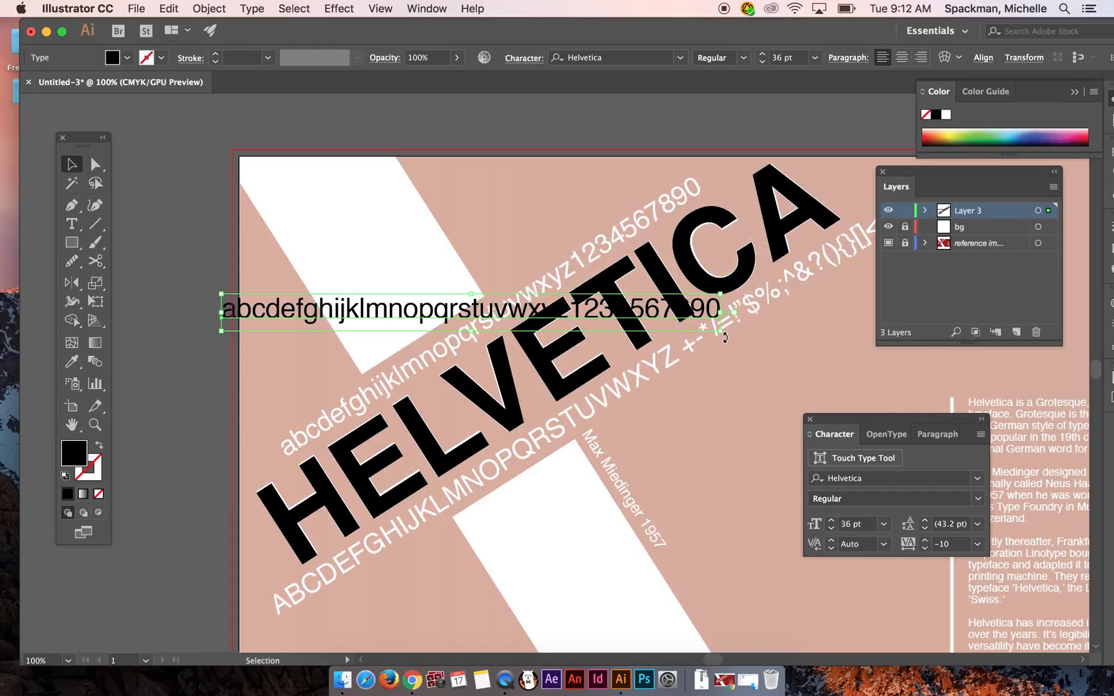
{"action": "left_click", "coordinate": [734, 319]}
{"action": "left_click", "coordinate": [479, 104]}
{"action": "left_click", "coordinate": [419, 306]}
{"action": "left_click", "coordinate": [742, 252]}
{"action": "left_click", "coordinate": [544, 122]}
{"action": "left_click", "coordinate": [351, 312]}
{"action": "left_click_drag", "start_coordinate": [222, 338], "coordinate": [284, 455]}
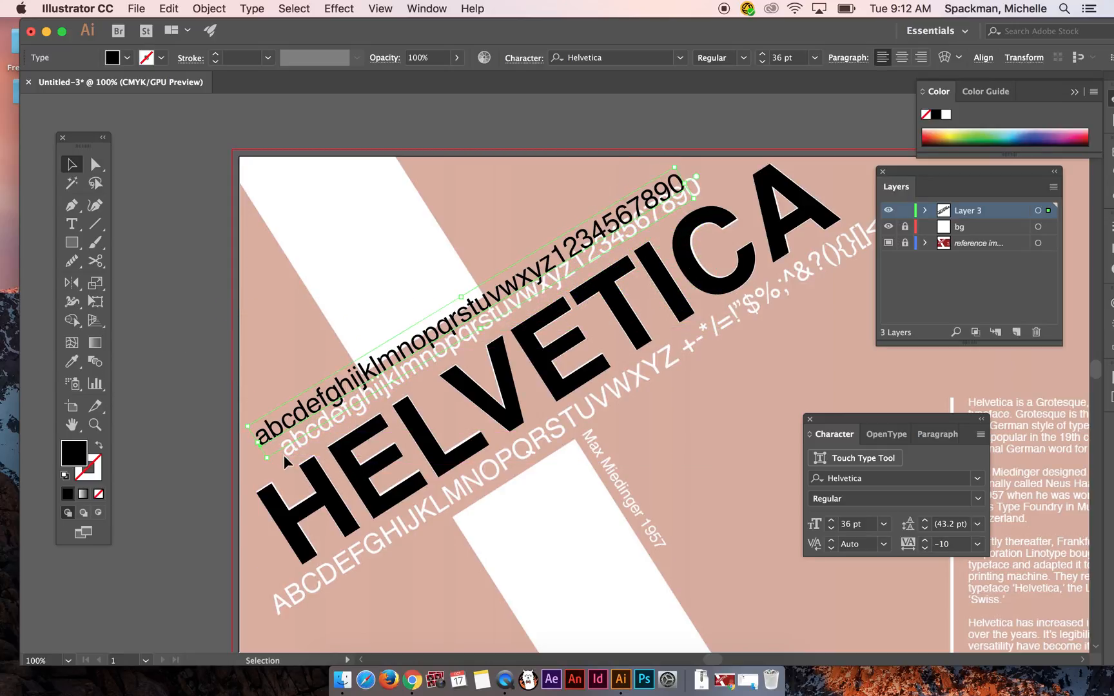
{"action": "left_click_drag", "start_coordinate": [328, 395], "coordinate": [353, 403]}
Step: Open the Navigator and show the beginning of the lowercase alphabet line at 300% magnification
{"action": "key", "text": "super+equal"}
{"action": "key", "text": "super+equal"}
{"action": "key", "text": "super+equal"}
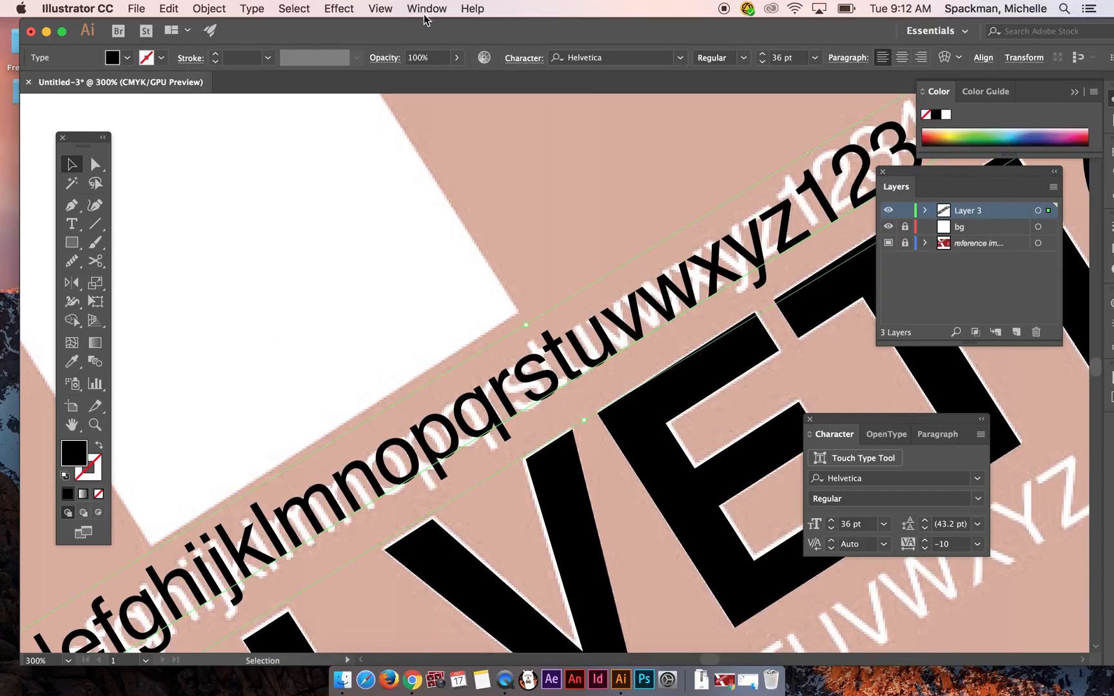
{"action": "left_click", "coordinate": [432, 9]}
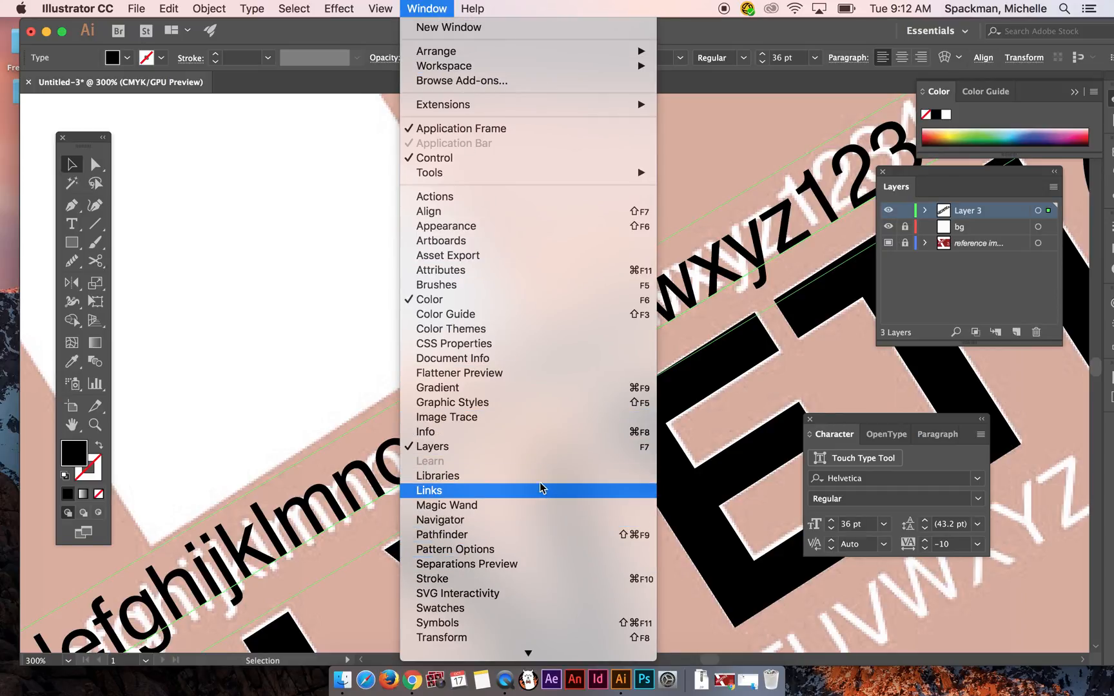
{"action": "left_click", "coordinate": [497, 520]}
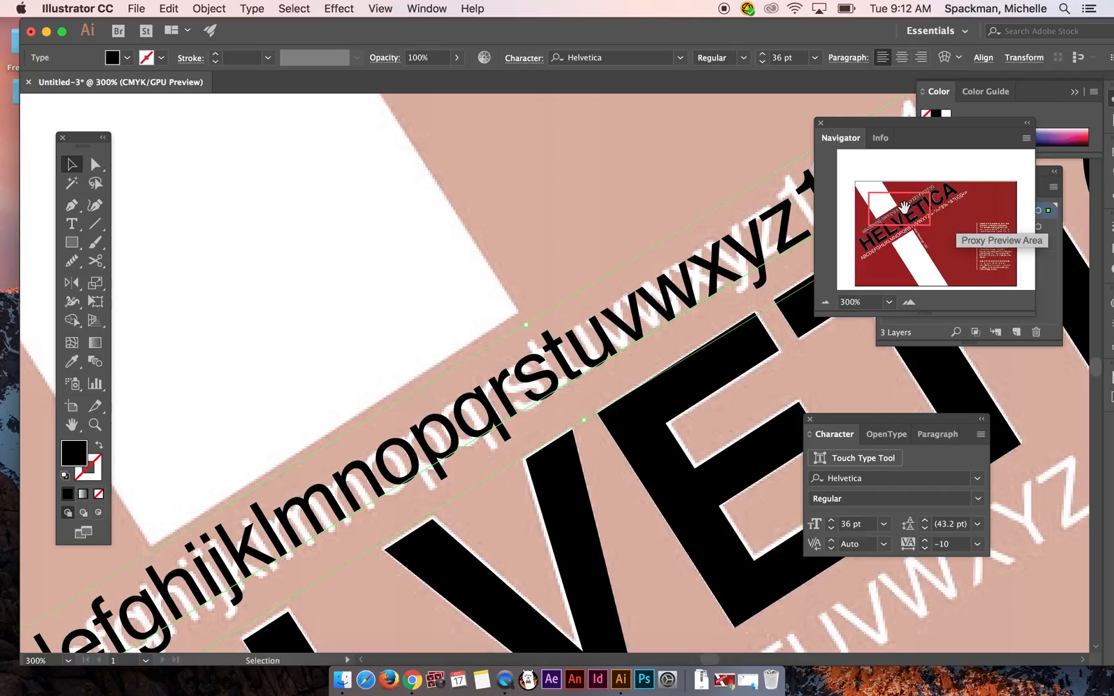
{"action": "left_click_drag", "start_coordinate": [922, 138], "coordinate": [979, 464]}
{"action": "mouse_move", "coordinate": [956, 535]}
{"action": "left_mouse_down"}
{"action": "mouse_move", "coordinate": [1019, 564]}
{"action": "mouse_move", "coordinate": [995, 548]}
{"action": "mouse_move", "coordinate": [1001, 523]}
{"action": "mouse_move", "coordinate": [962, 529]}
{"action": "mouse_move", "coordinate": [940, 551]}
{"action": "left_mouse_up"}
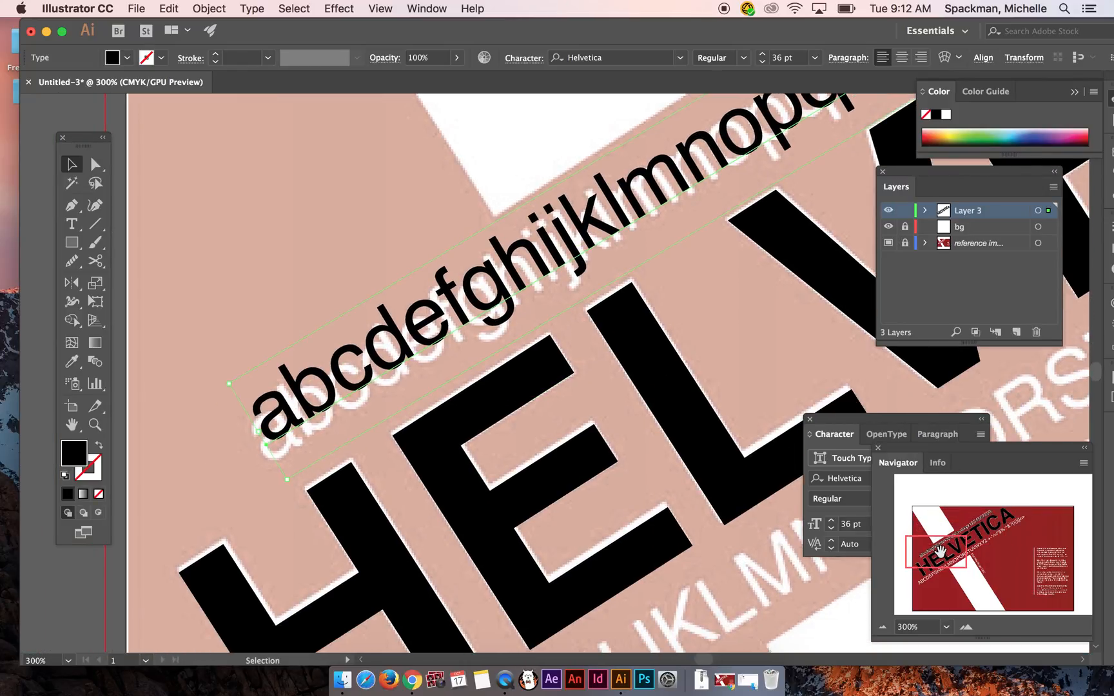
Step: Fine-tune the lowercase line's position so its first letter "a" sits over the template's "a"
{"action": "mouse_move", "coordinate": [293, 427]}
{"action": "left_mouse_down"}
{"action": "mouse_move", "coordinate": [266, 443]}
{"action": "mouse_move", "coordinate": [297, 434]}
{"action": "left_mouse_up"}
{"action": "key", "text": "Left"}
{"action": "key", "text": "Left"}
{"action": "key", "text": "Left"}
{"action": "key", "text": "Down"}
{"action": "key", "text": "Right"}
{"action": "key", "text": "Right"}
{"action": "key", "text": "Right"}
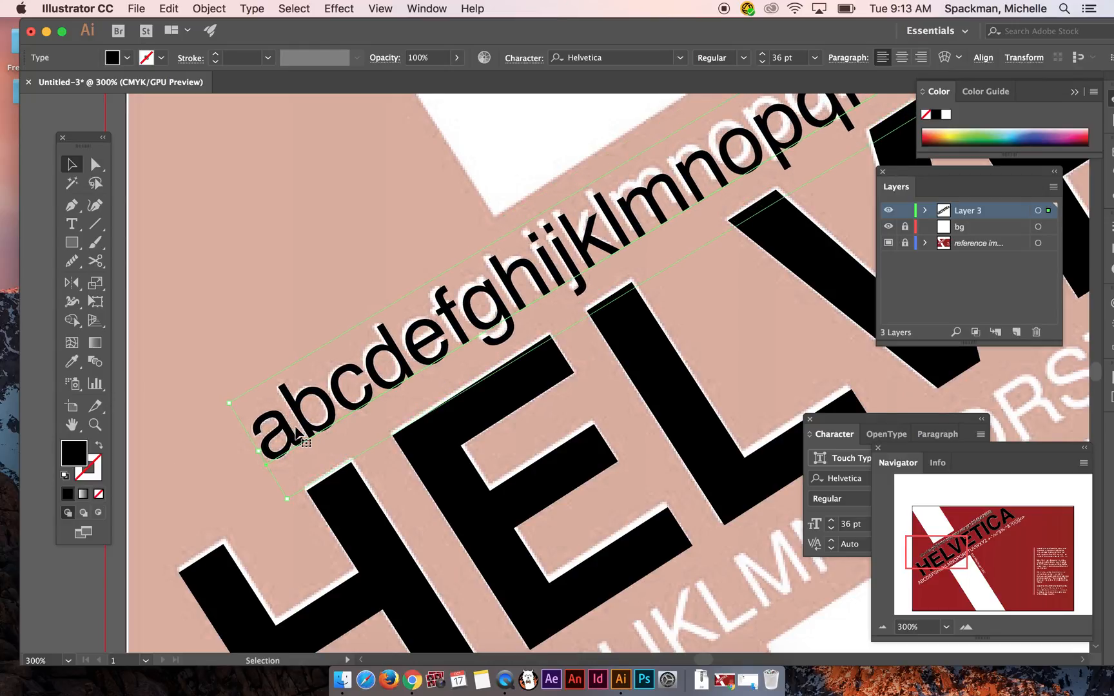
{"action": "left_click_drag", "start_coordinate": [878, 424], "coordinate": [865, 375]}
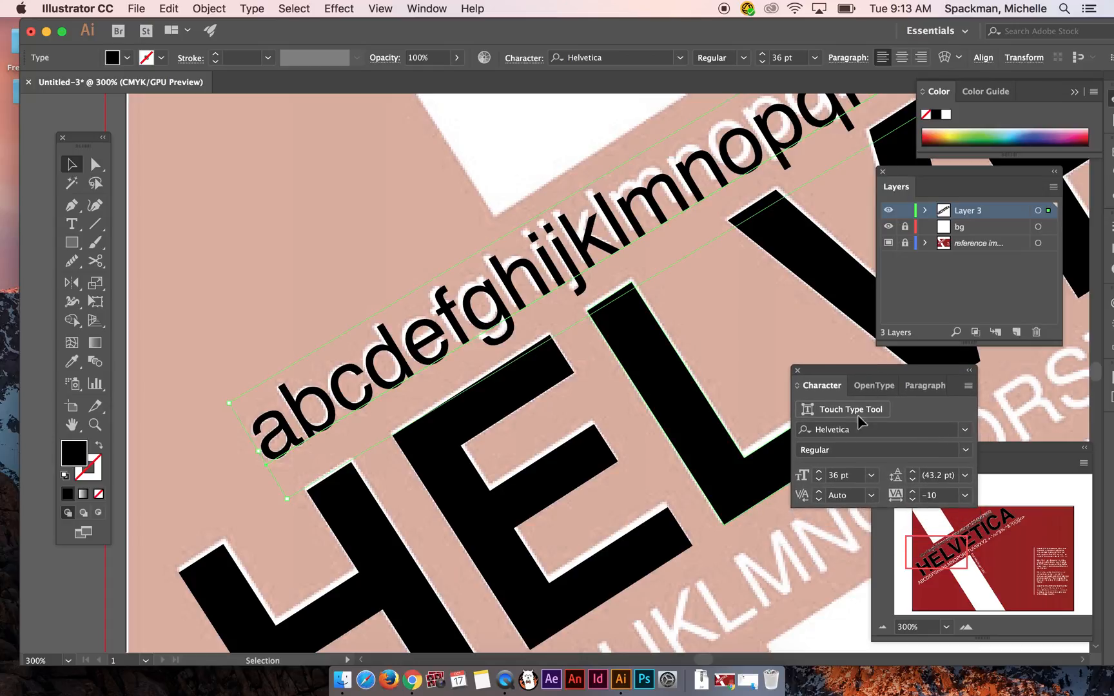
Step: Set the lowercase line's font size to 37 pt and nudge its first letter back over the template's "a"
{"action": "left_click", "coordinate": [819, 472]}
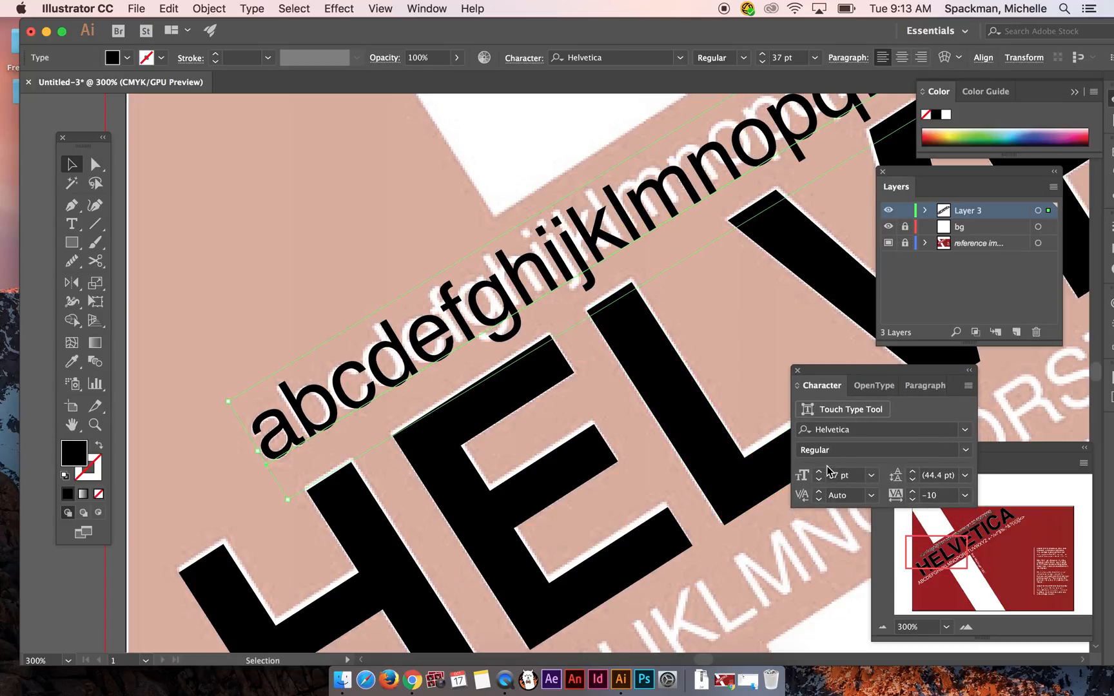
{"action": "key", "text": "Left"}
{"action": "key", "text": "Down"}
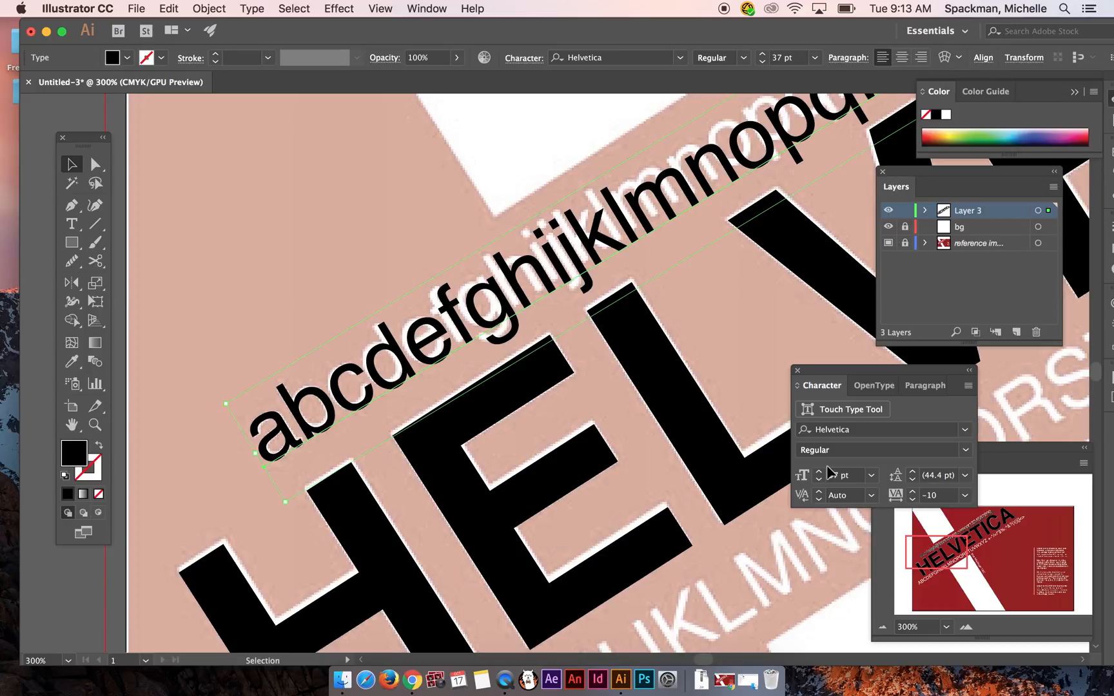
Step: Rotate the lowercase alphabet and number line slightly so its baseline follows the slant of its template counterpart
{"action": "key", "text": "super+minus"}
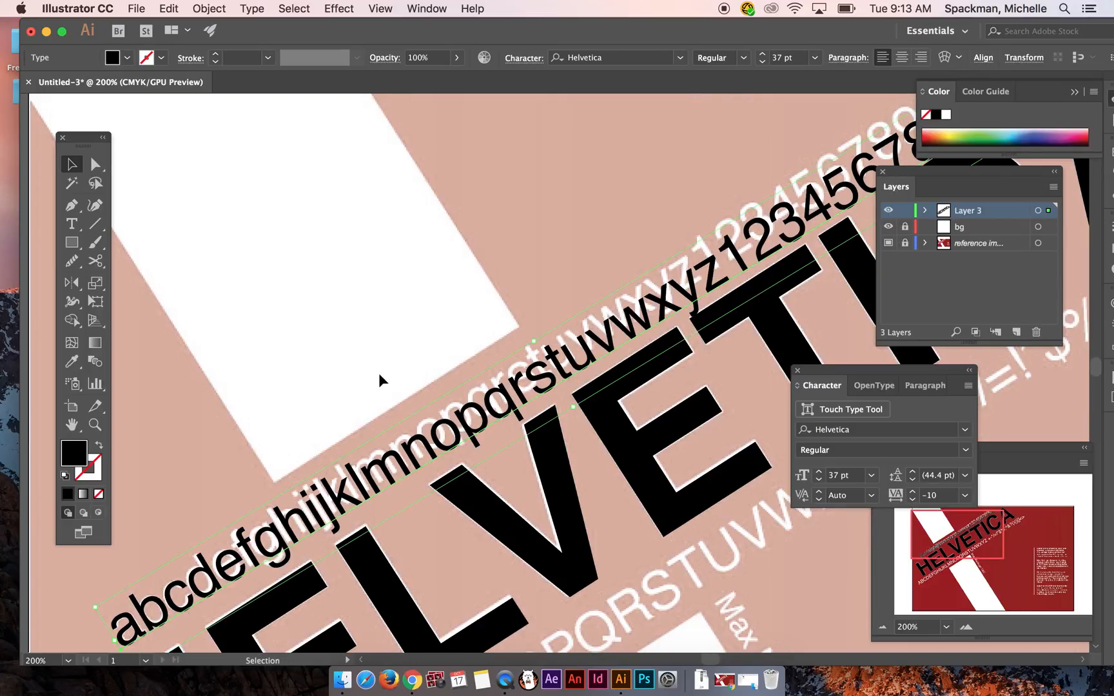
{"action": "left_click_drag", "start_coordinate": [91, 597], "coordinate": [95, 603]}
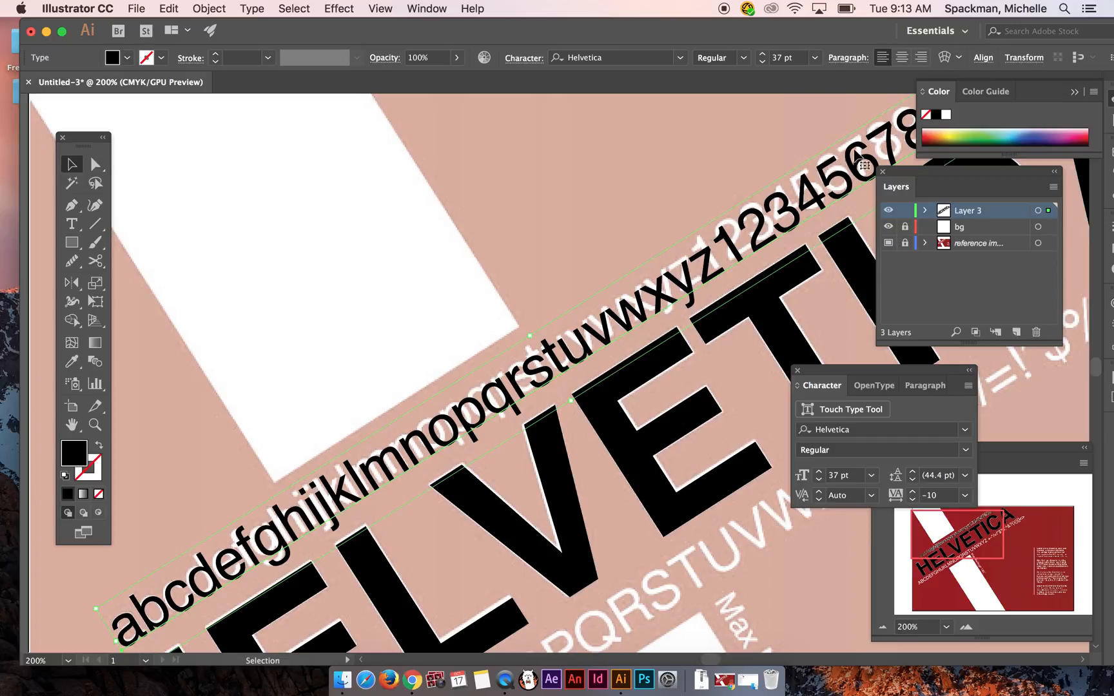
{"action": "left_click_drag", "start_coordinate": [87, 606], "coordinate": [90, 607]}
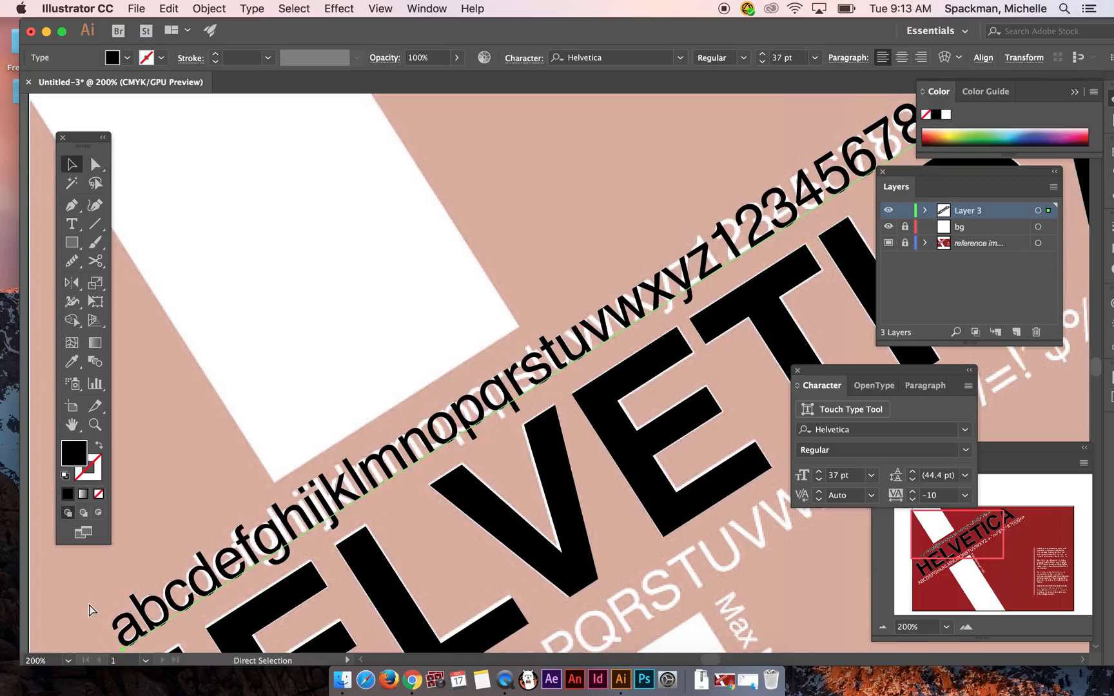
Step: Tighten the tracking of the entire lowercase alphabet and number line to -26 so it matches the template's length
{"action": "key", "text": "super+minus"}
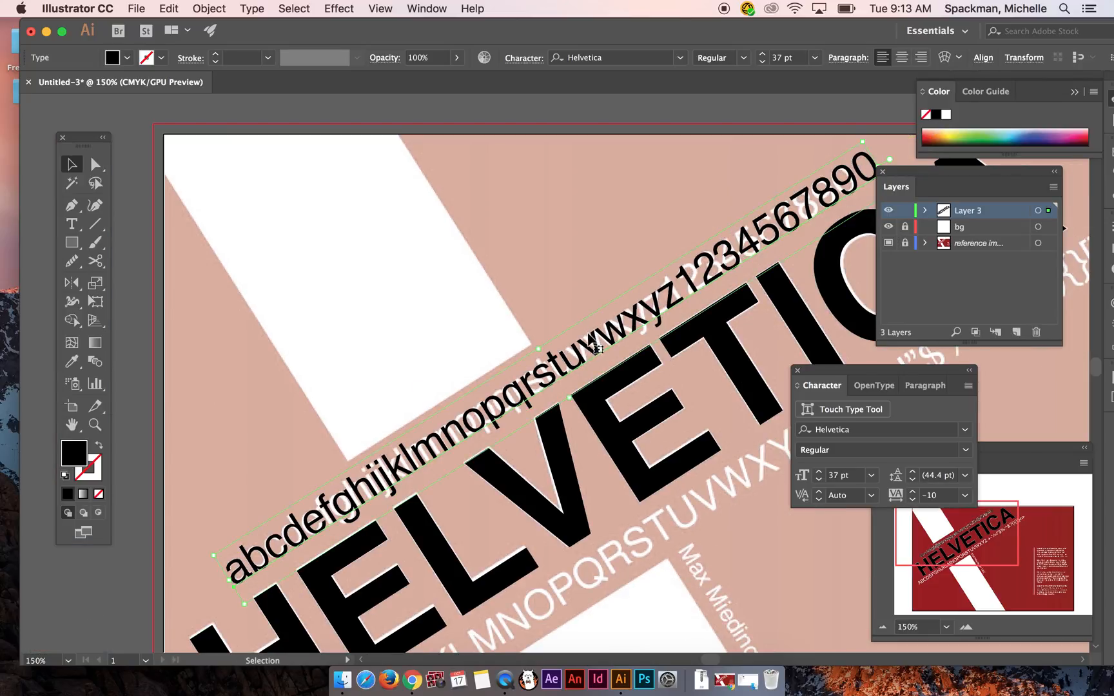
{"action": "key", "text": "t"}
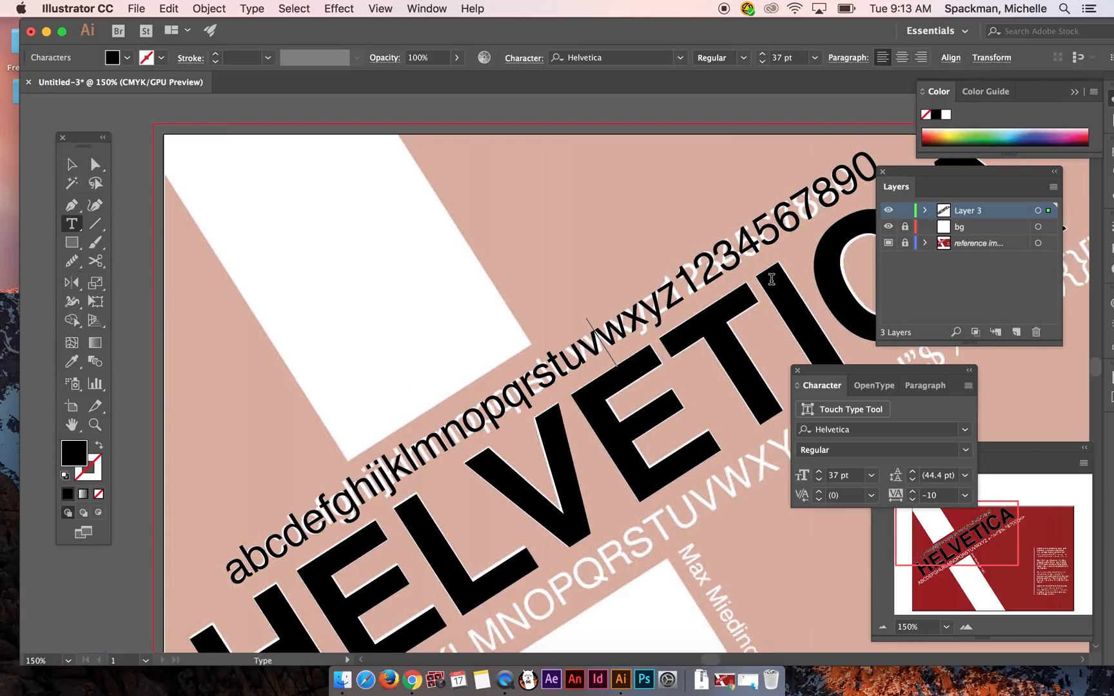
{"action": "left_click", "coordinate": [596, 342]}
{"action": "key", "text": "super+a"}
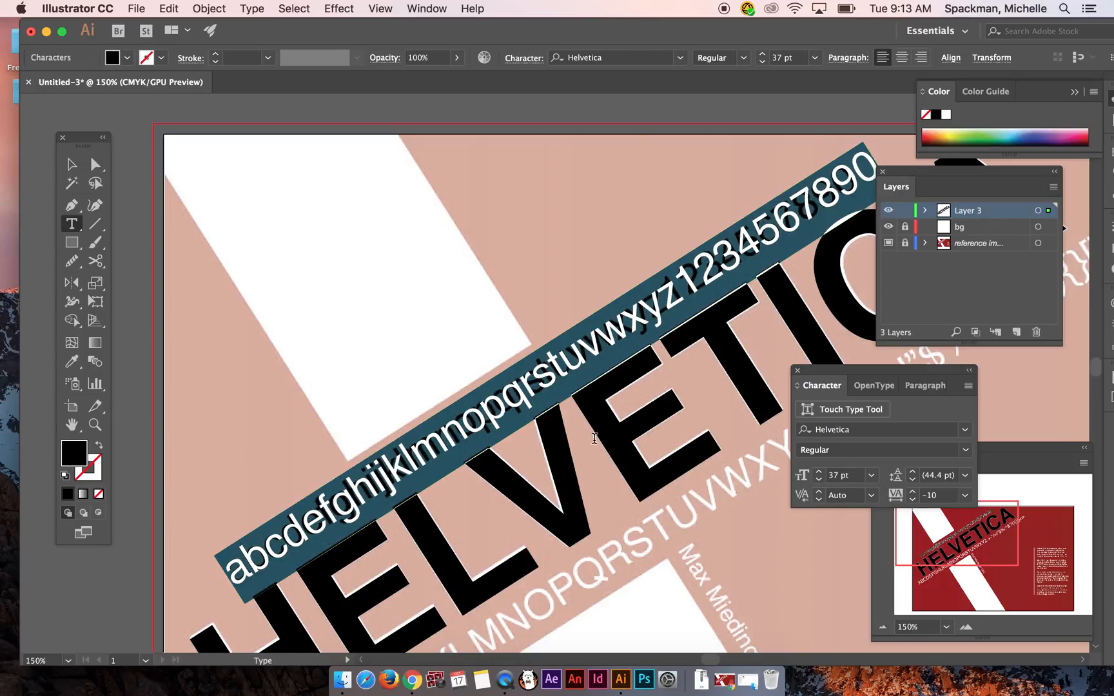
{"action": "left_click", "coordinate": [911, 500]}
{"action": "left_click", "coordinate": [911, 500]}
{"action": "left_click", "coordinate": [912, 501]}
{"action": "left_click", "coordinate": [911, 501]}
{"action": "left_click", "coordinate": [911, 501]}
{"action": "left_click", "coordinate": [912, 500]}
{"action": "left_click", "coordinate": [912, 500]}
{"action": "left_click", "coordinate": [912, 500]}
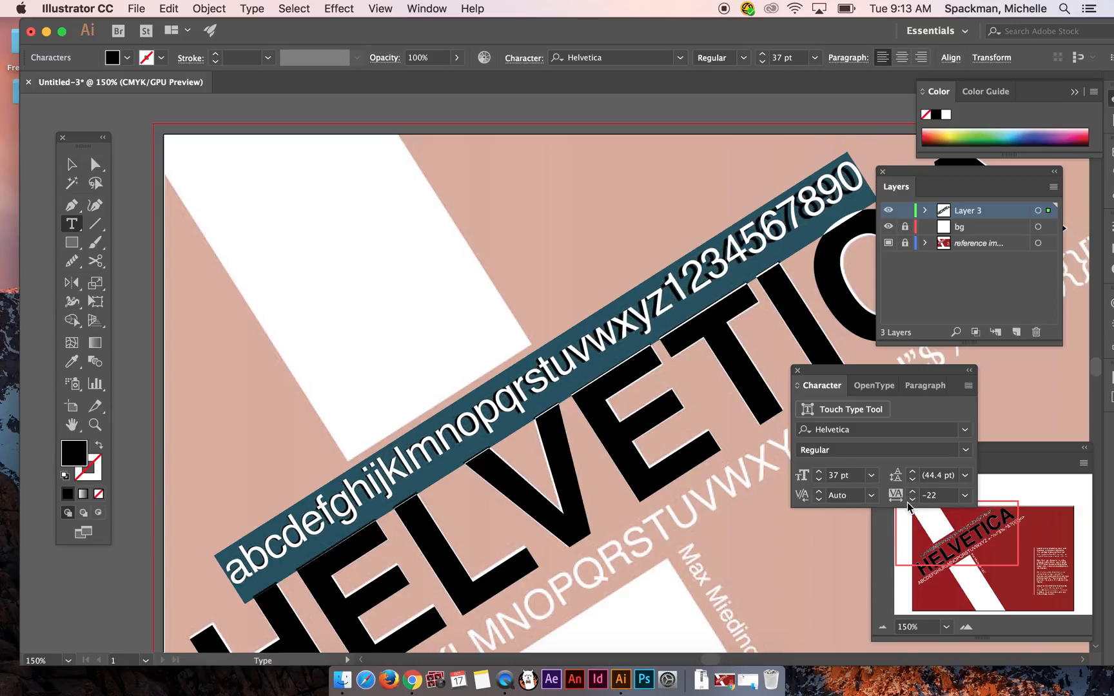
{"action": "left_click", "coordinate": [911, 501]}
{"action": "left_click", "coordinate": [912, 499]}
{"action": "left_click", "coordinate": [914, 499]}
{"action": "left_click", "coordinate": [914, 499]}
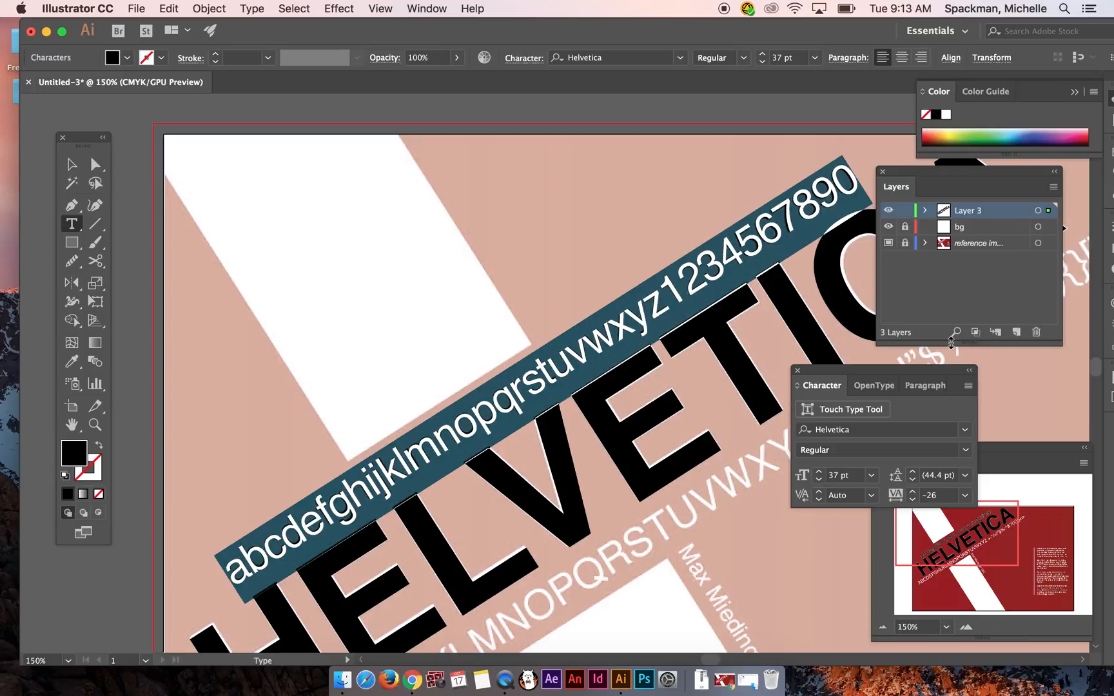
Step: Try tightening the tracking of only the digits "567890" to -30
{"action": "left_click_drag", "start_coordinate": [670, 296], "coordinate": [840, 164]}
{"action": "left_click", "coordinate": [843, 179]}
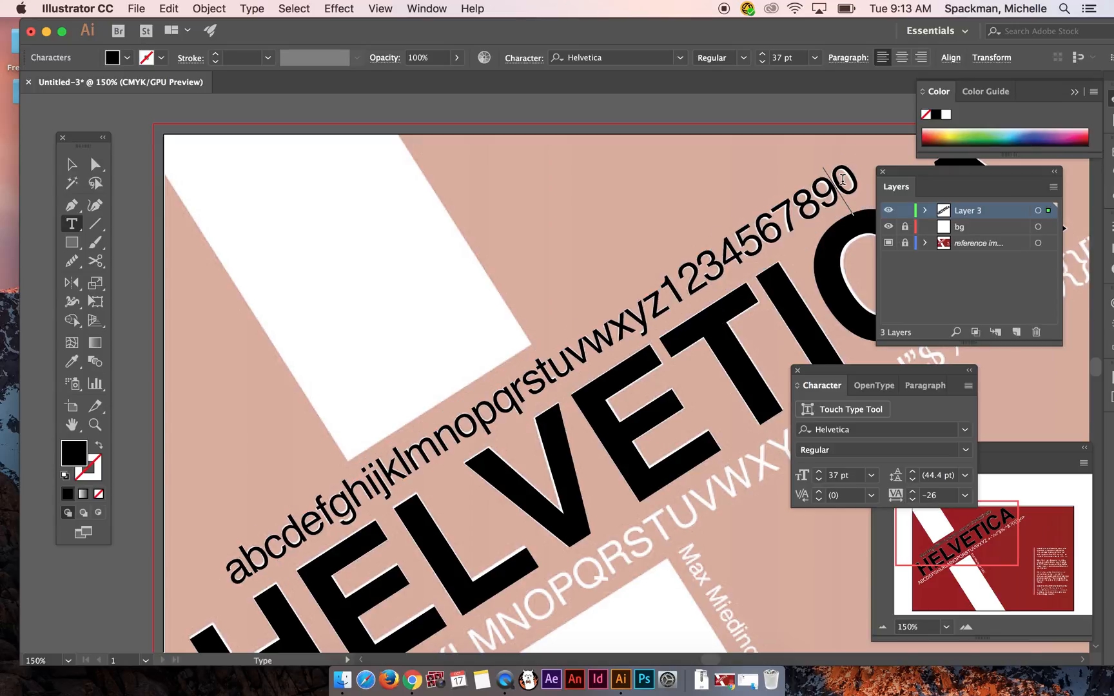
{"action": "left_click_drag", "start_coordinate": [844, 188], "coordinate": [739, 256]}
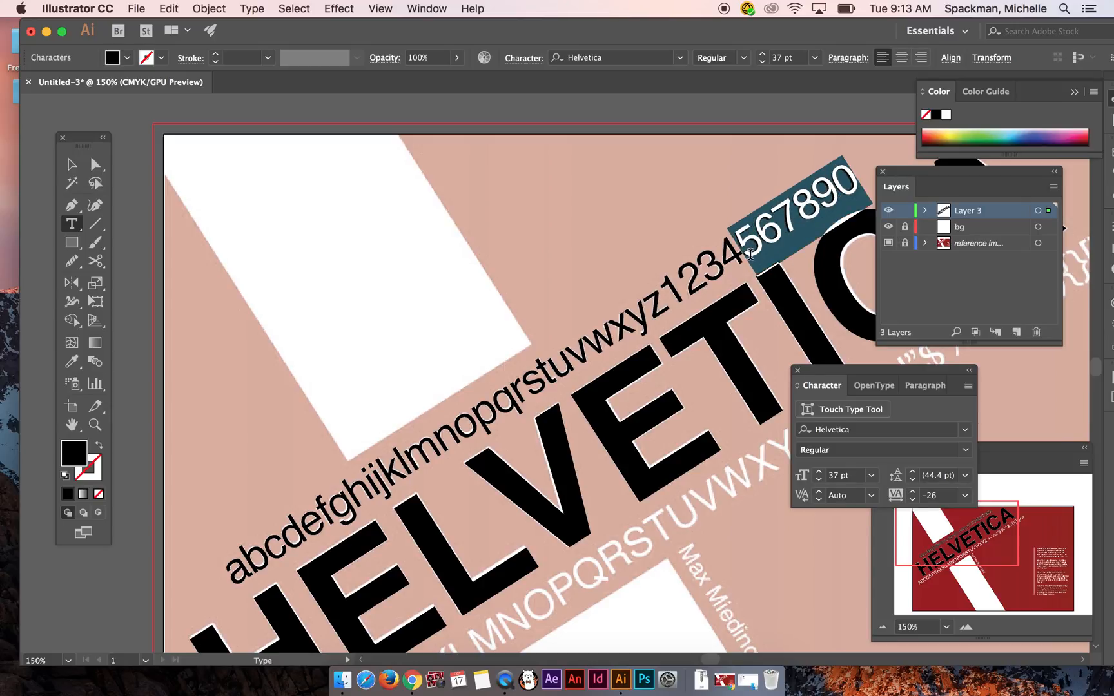
{"action": "left_click", "coordinate": [912, 500]}
{"action": "left_click", "coordinate": [912, 500]}
{"action": "left_click", "coordinate": [912, 500]}
{"action": "left_click", "coordinate": [912, 501]}
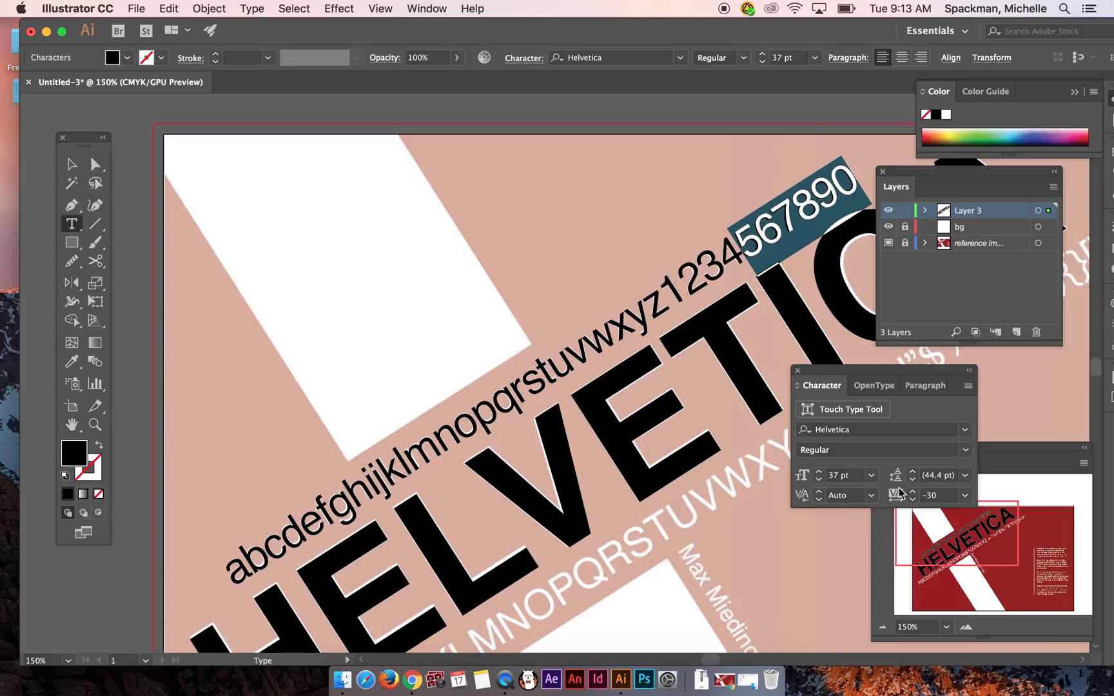
Step: Undo the separate tracking change on the digits "567890", keeping the tracking of -26
{"action": "left_click", "coordinate": [740, 263]}
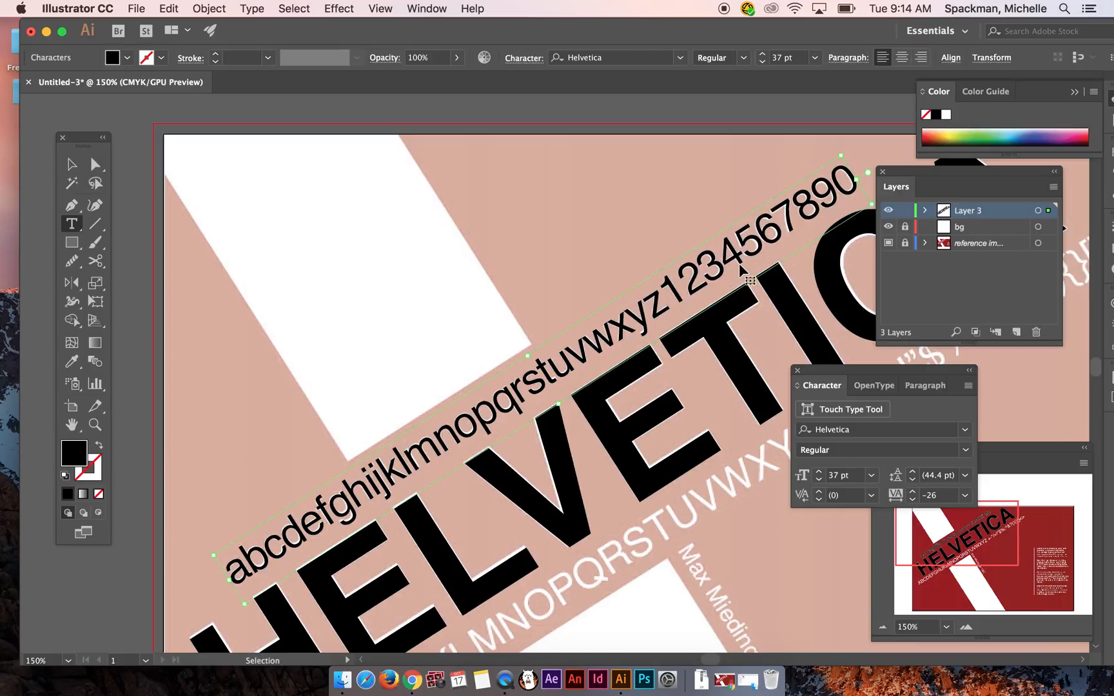
{"action": "key", "text": "shift+End"}
{"action": "key", "text": "super+a"}
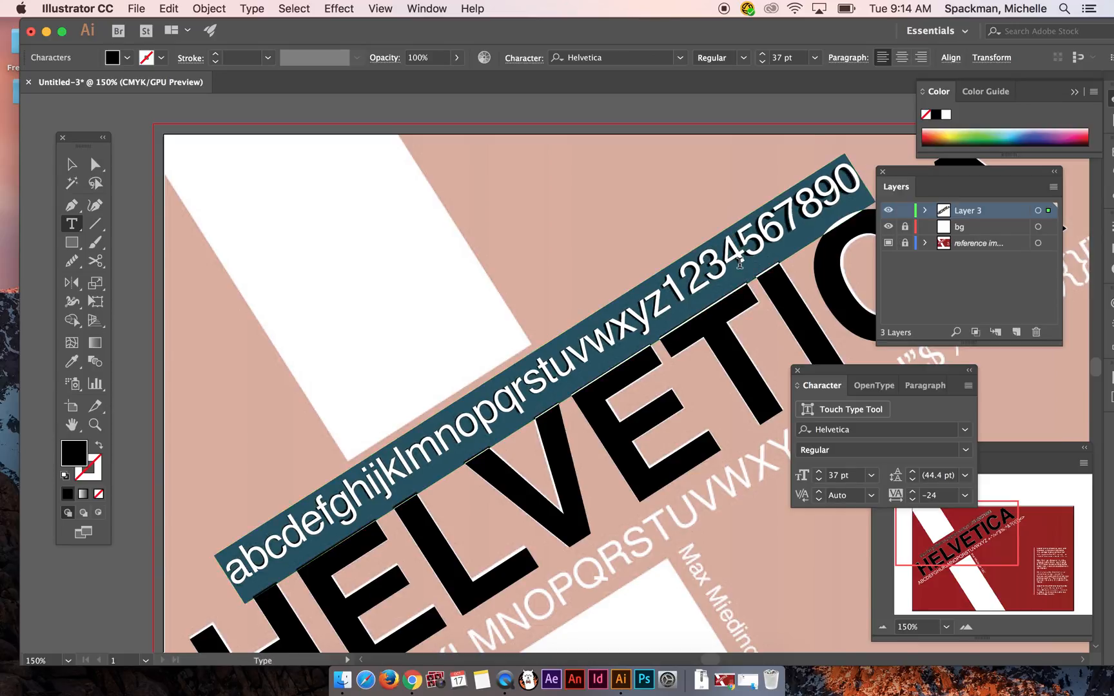
{"action": "key", "text": "super+shift+z"}
{"action": "key", "text": "super+shift+z"}
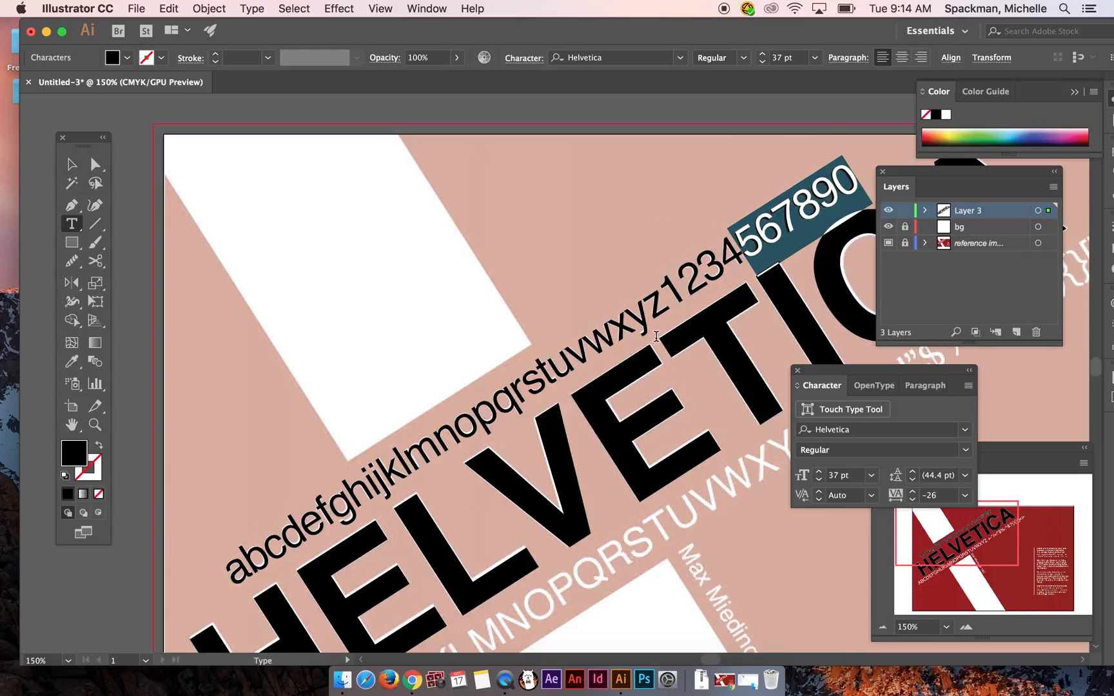
Step: Duplicate the lowercase alphabet and number line and place the copy below the template's uppercase alphabet line
{"action": "left_click", "coordinate": [659, 305]}
{"action": "key", "text": "super+minus"}
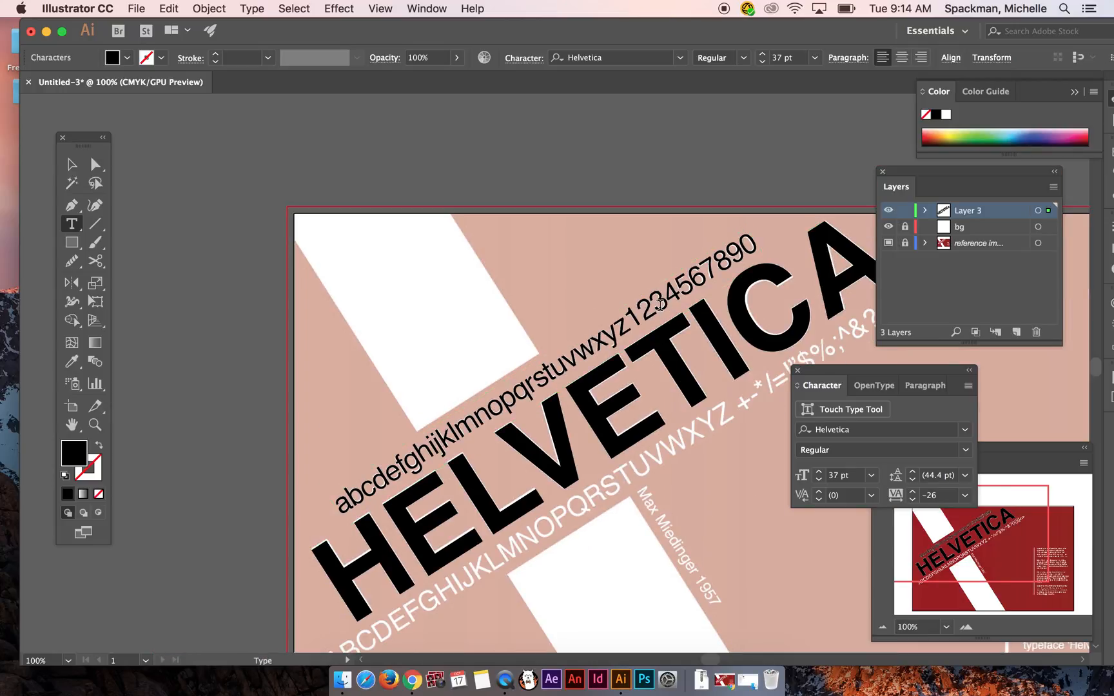
{"action": "left_click_drag", "start_coordinate": [1004, 501], "coordinate": [987, 551]}
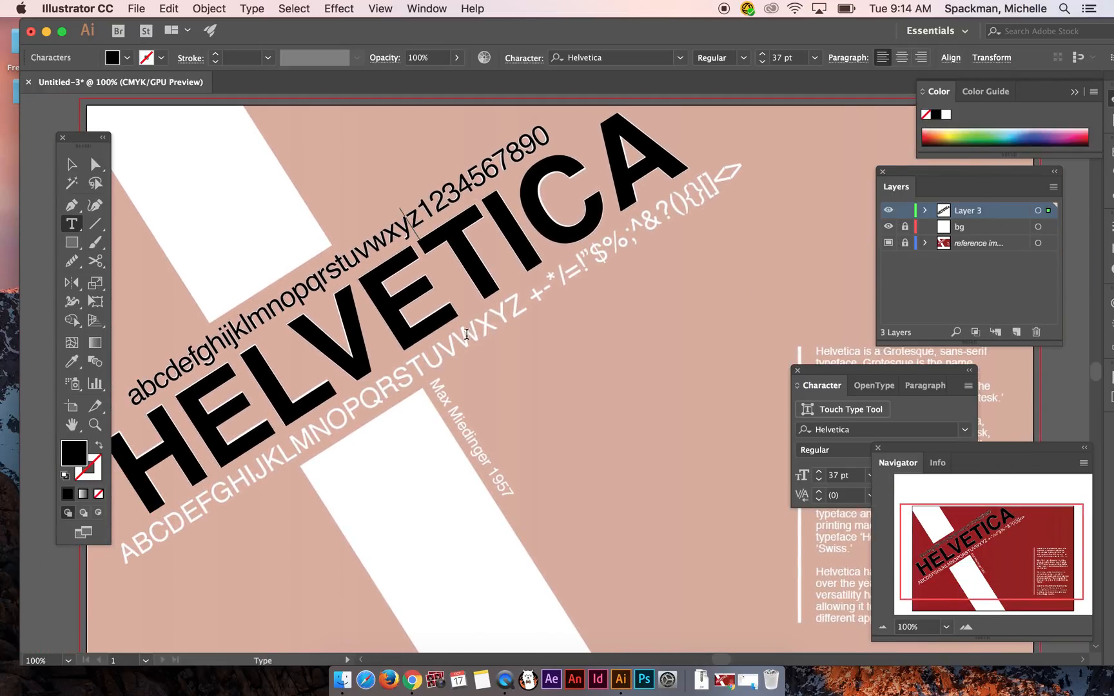
{"action": "left_click", "coordinate": [72, 164]}
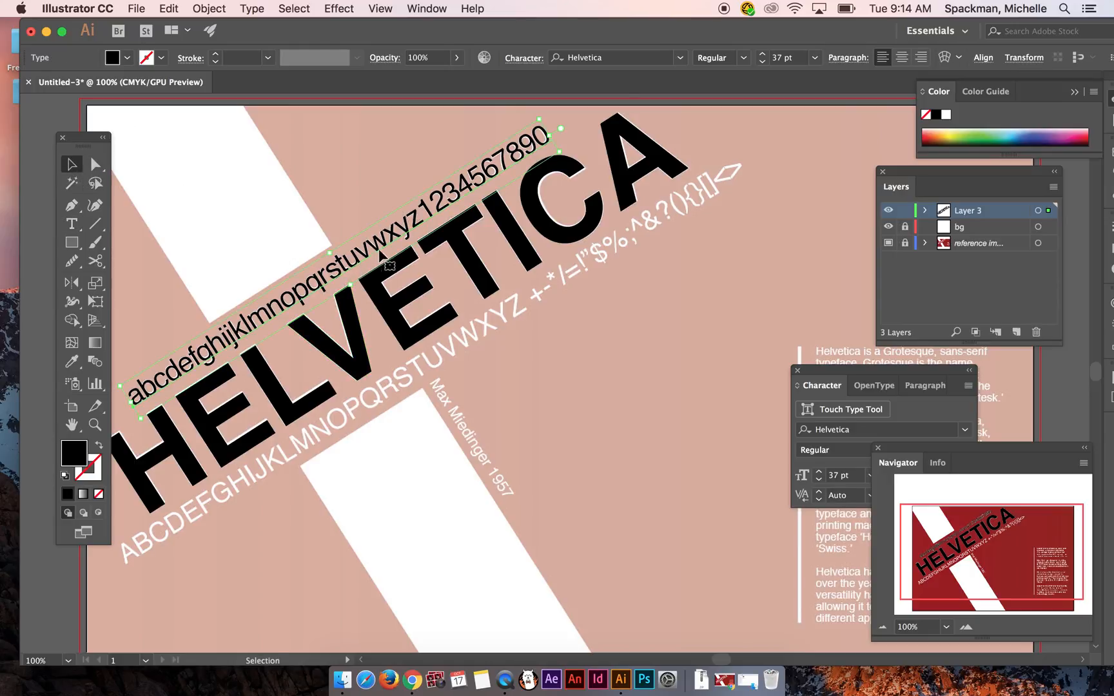
{"action": "left_click_drag", "start_coordinate": [387, 254], "coordinate": [593, 368]}
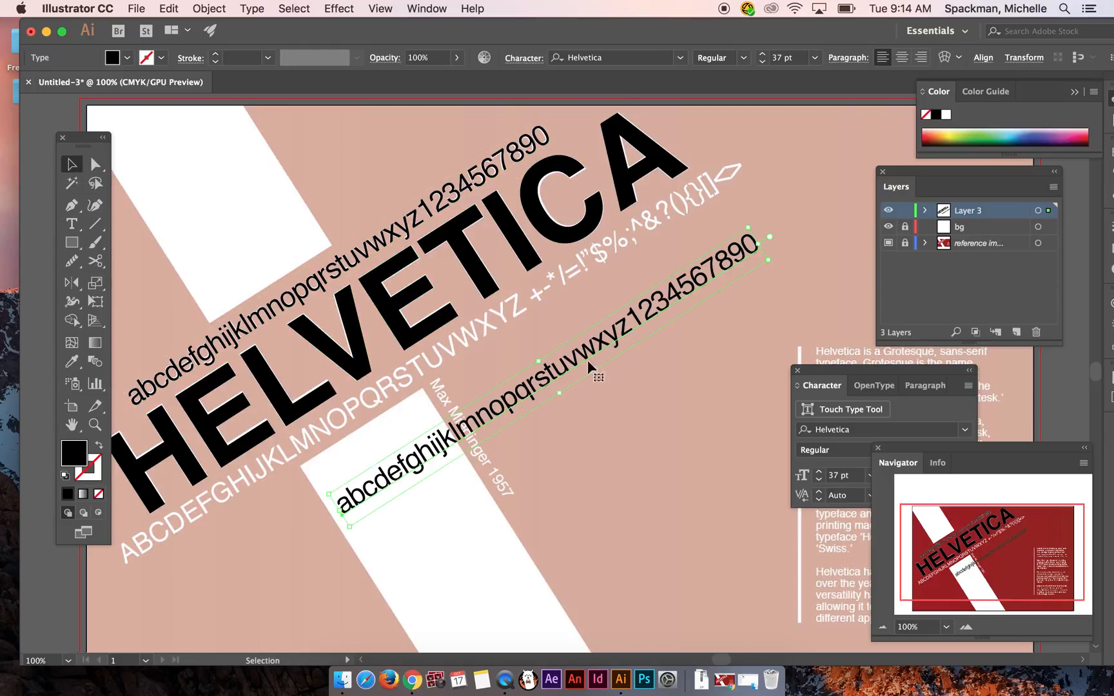
Step: Convert the original lowercase line above the headline to outlines and deselect it
{"action": "left_click", "coordinate": [416, 224]}
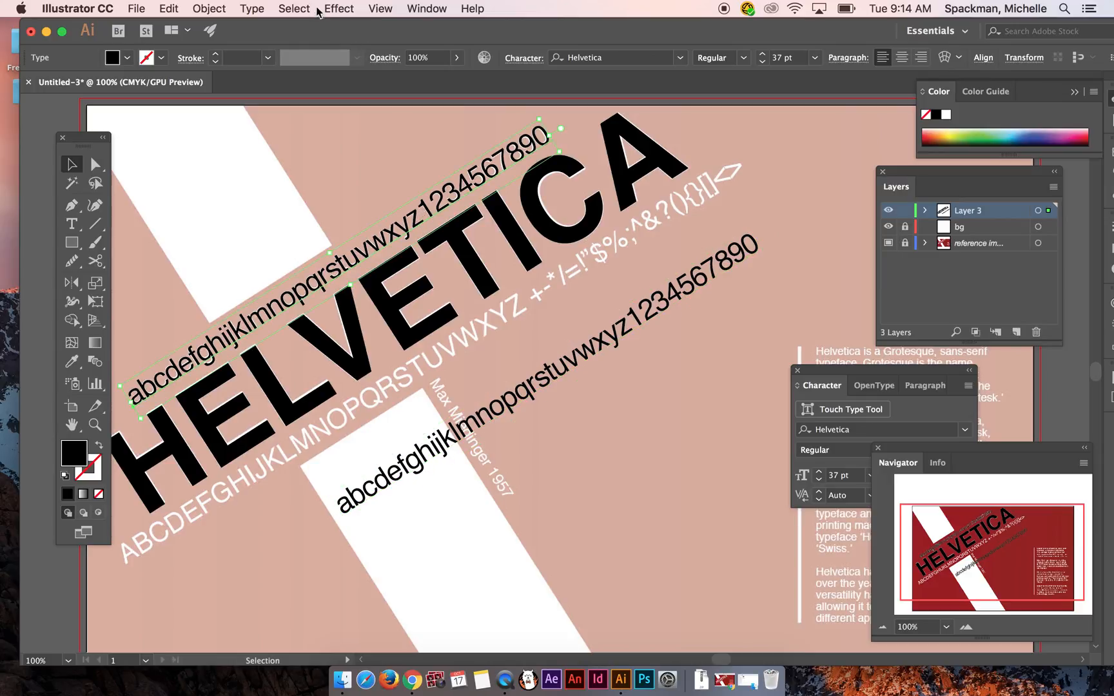
{"action": "left_click", "coordinate": [253, 9]}
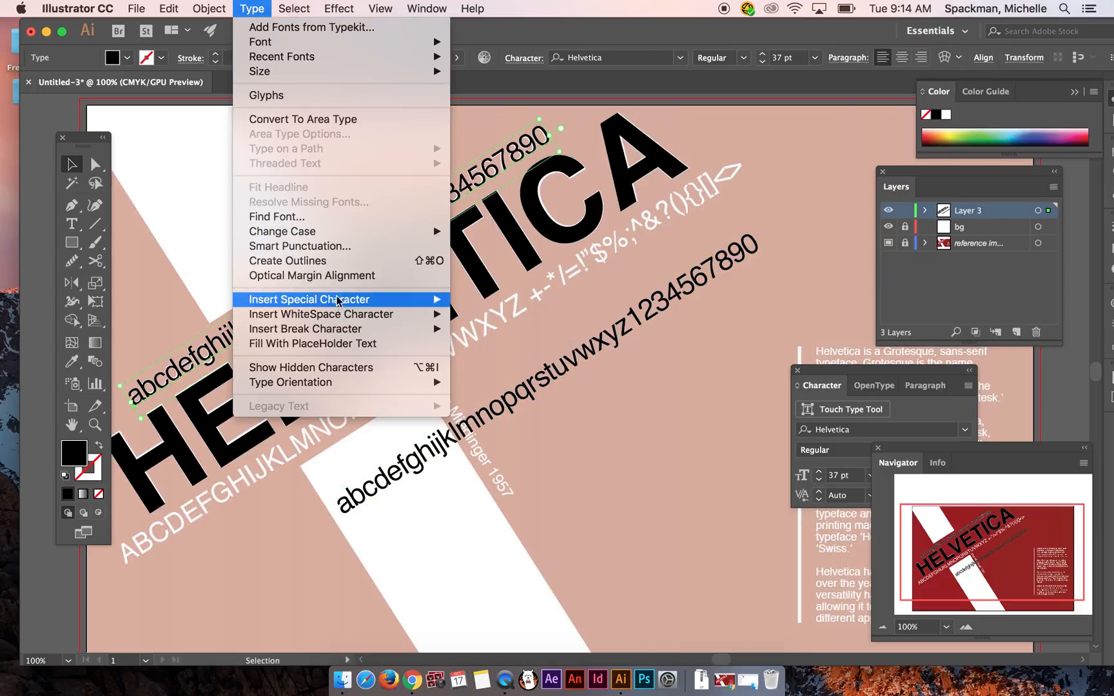
{"action": "left_click", "coordinate": [332, 261]}
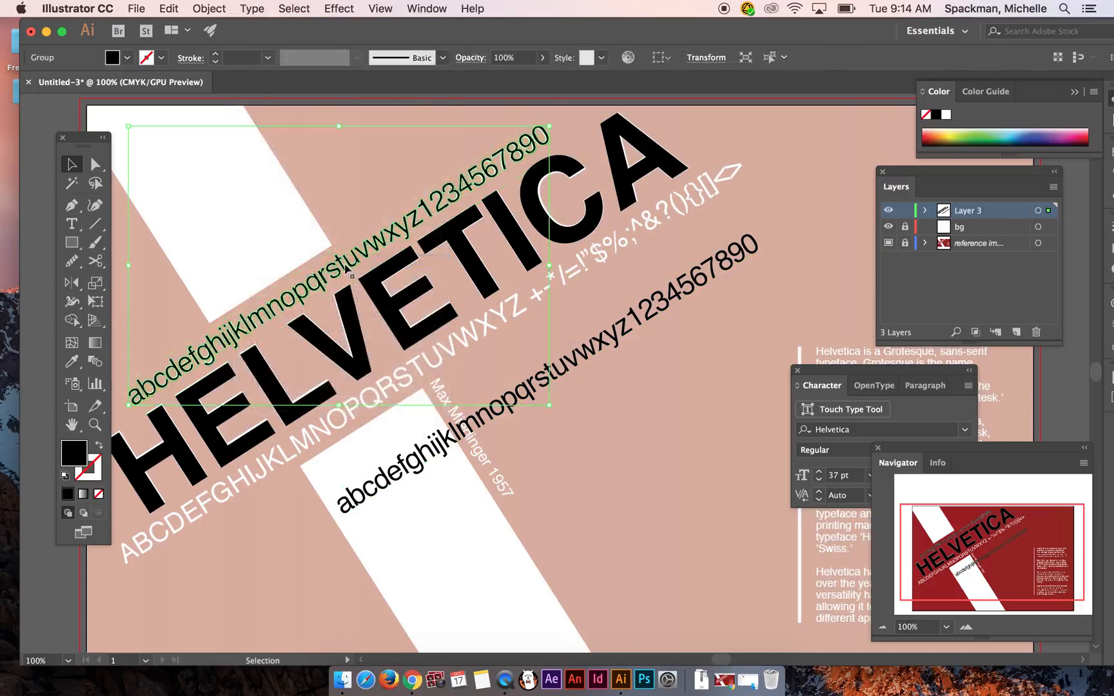
{"action": "left_click", "coordinate": [816, 174]}
Step: Move the duplicate line closer under the template's uppercase line and replace its text with "ABCDEFGHIJKLMNOPQRSTUVWXYZ"
{"action": "left_click_drag", "start_coordinate": [529, 401], "coordinate": [432, 439]}
{"action": "key", "text": "r"}
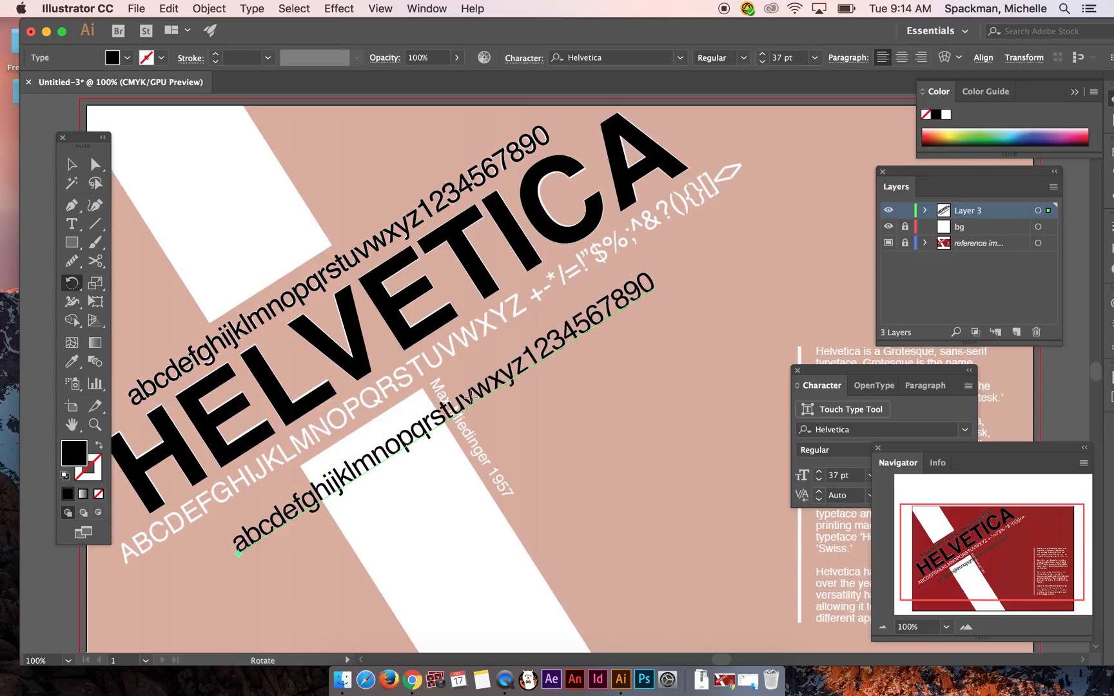
{"action": "key", "text": "t"}
{"action": "left_click", "coordinate": [474, 398]}
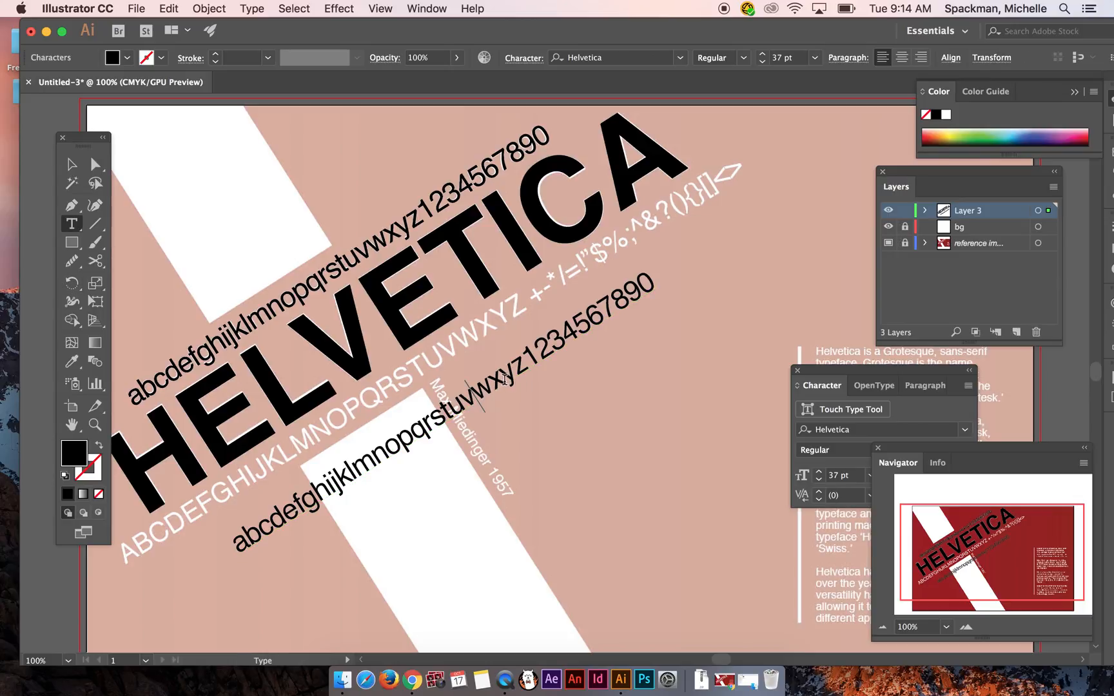
{"action": "key", "text": "super+a"}
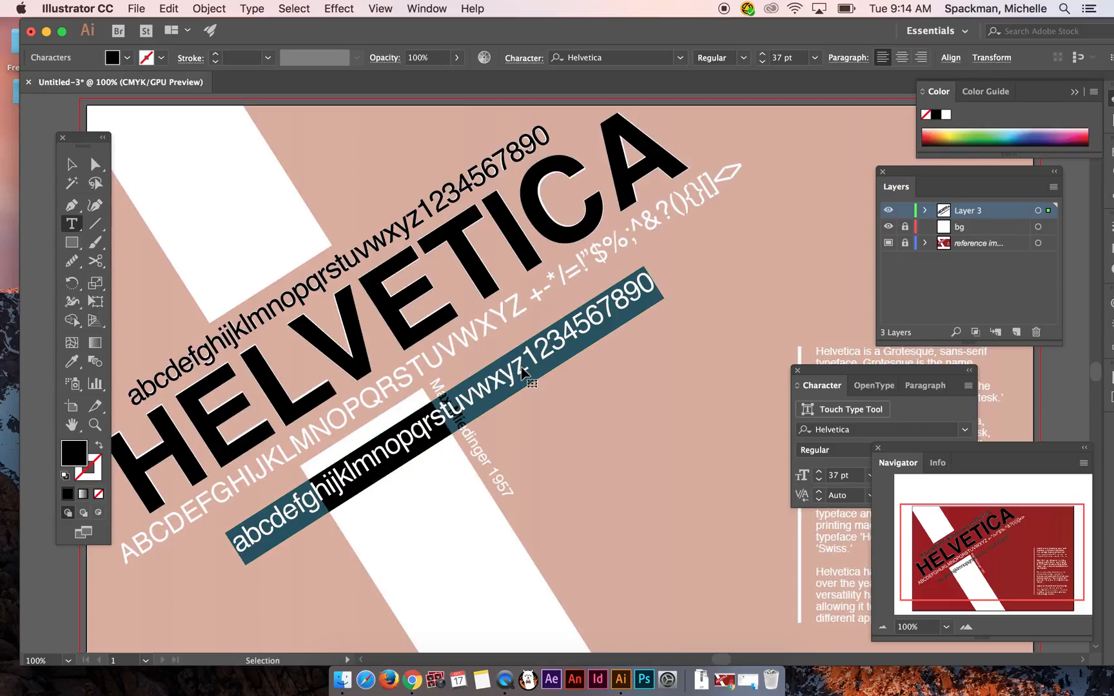
{"action": "type", "text": "AB"}
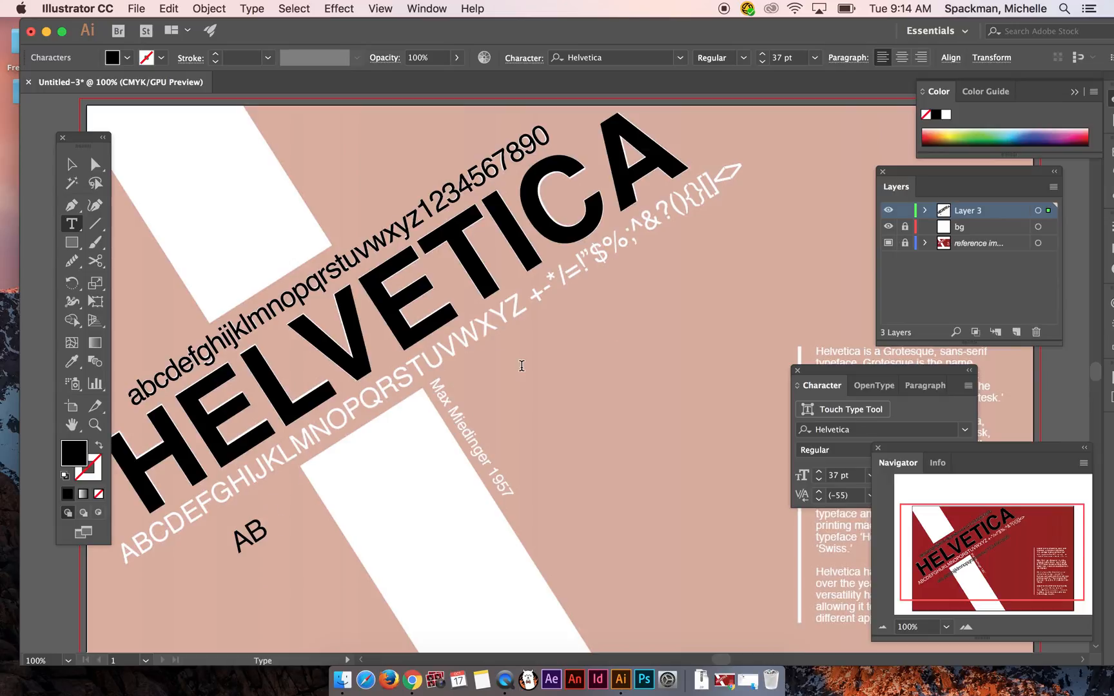
{"action": "type", "text": "CDEFGH"}
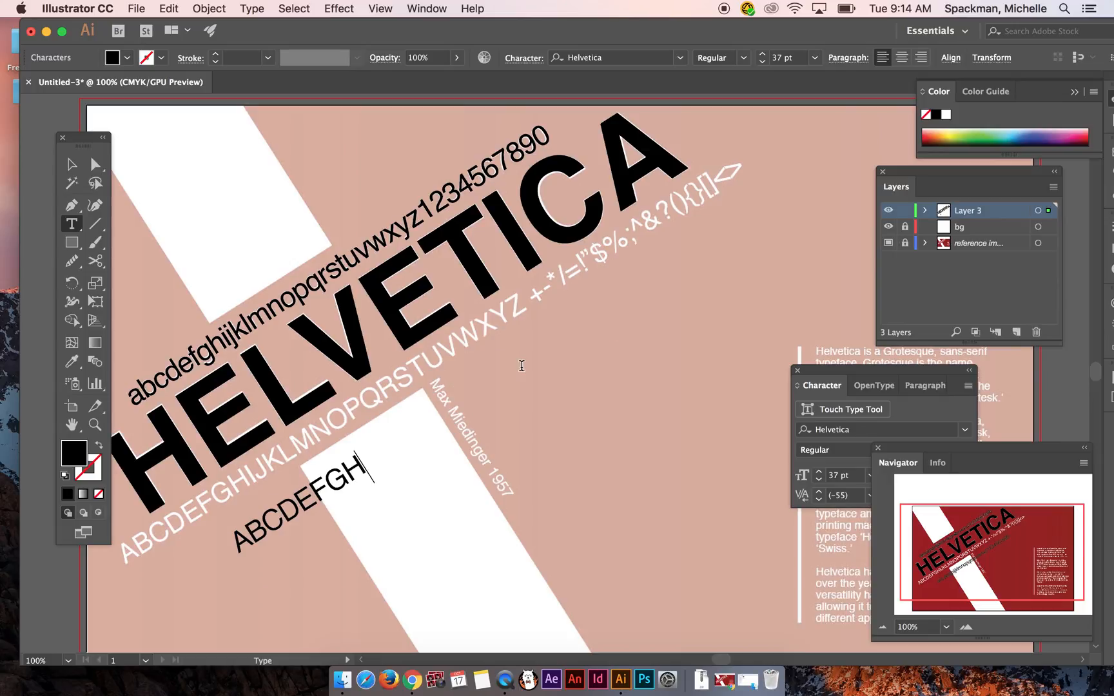
{"action": "type", "text": "IJKLMN"}
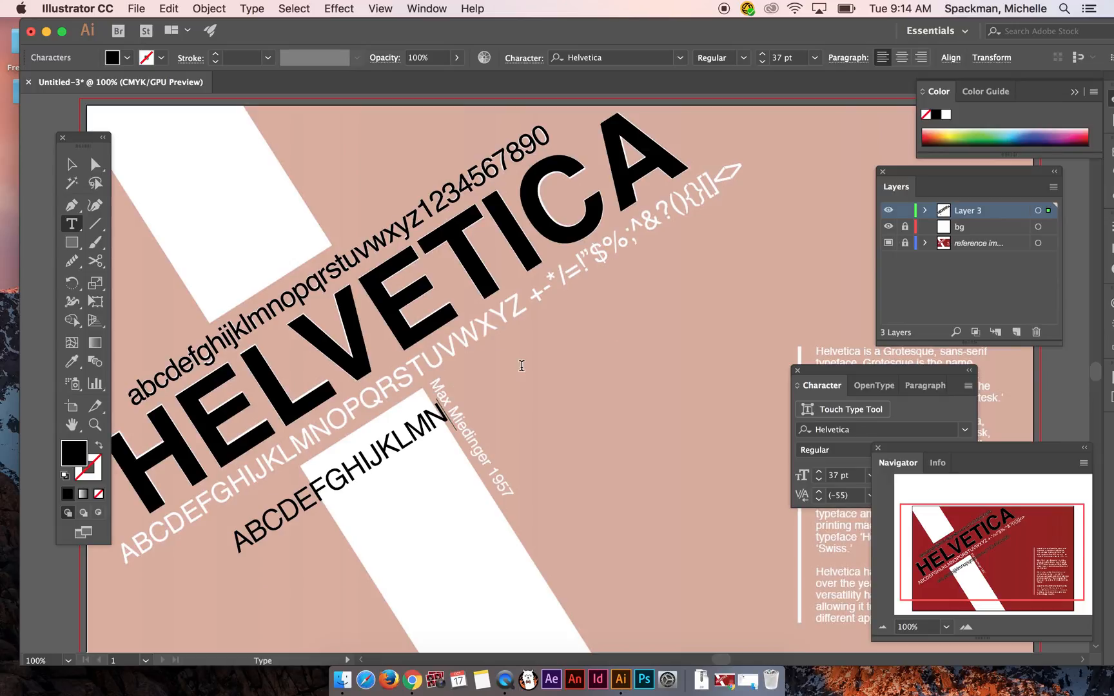
{"action": "type", "text": "OPQR"}
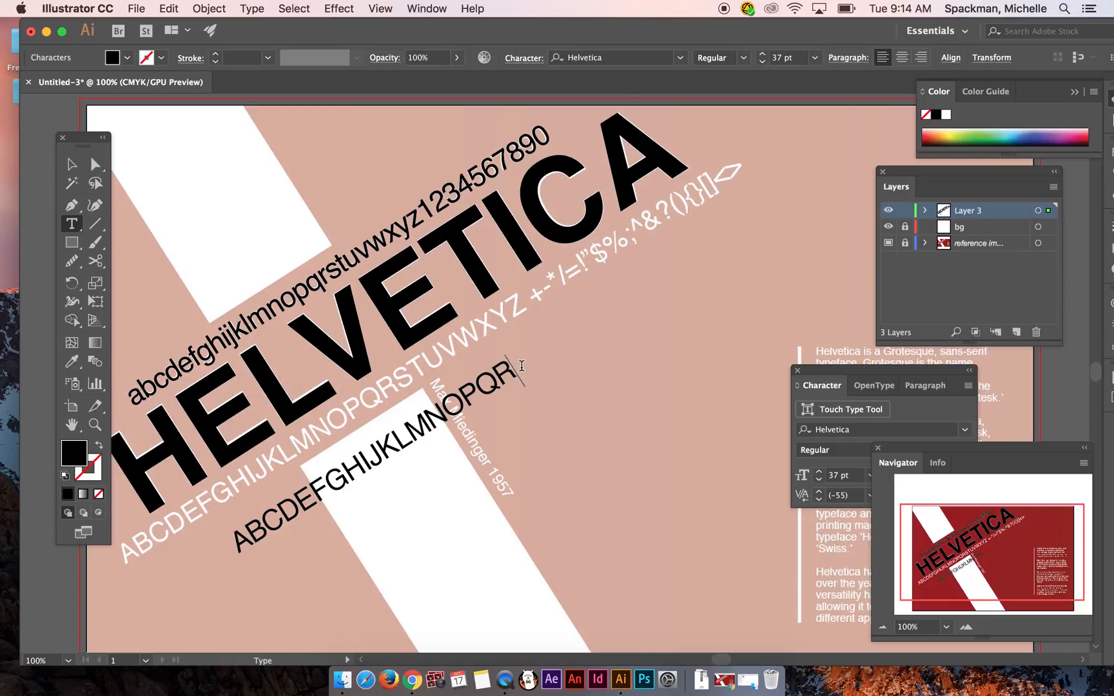
{"action": "type", "text": "STUVWXYZ"}
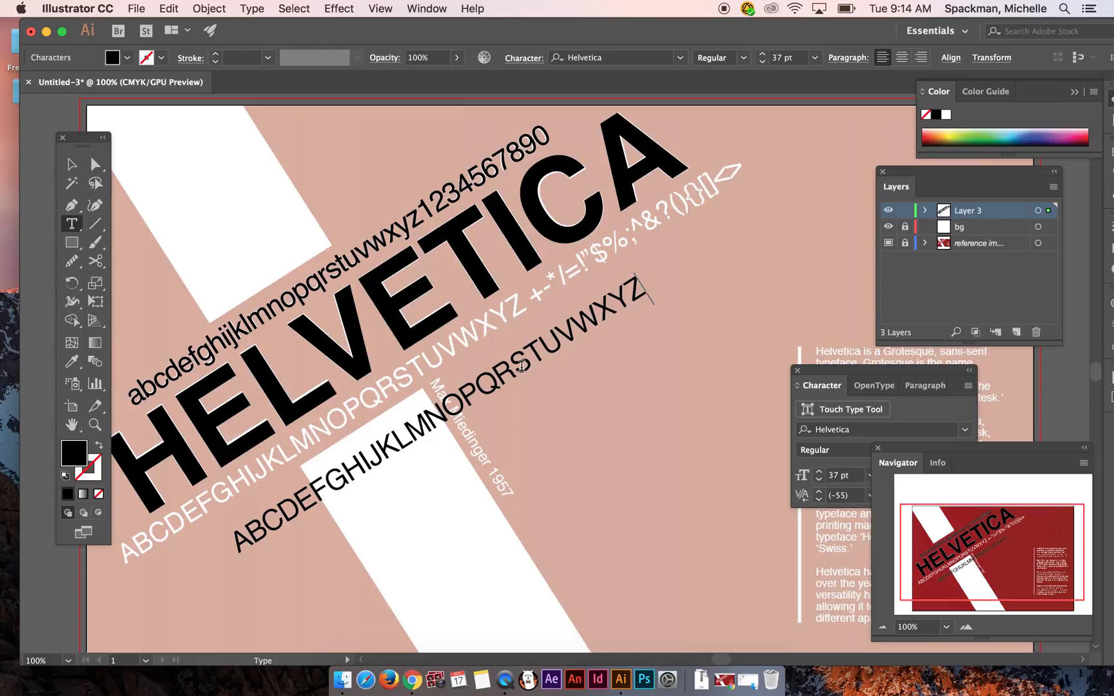
Step: Append the symbols +-*/=!”$%;^&?(){}[]<> after the Z of the uppercase alphabet line
{"action": "type", "text": "="}
{"action": "type", "text": "-*"}
{"action": "type", "text": "/"}
{"action": "type", "text": "="}
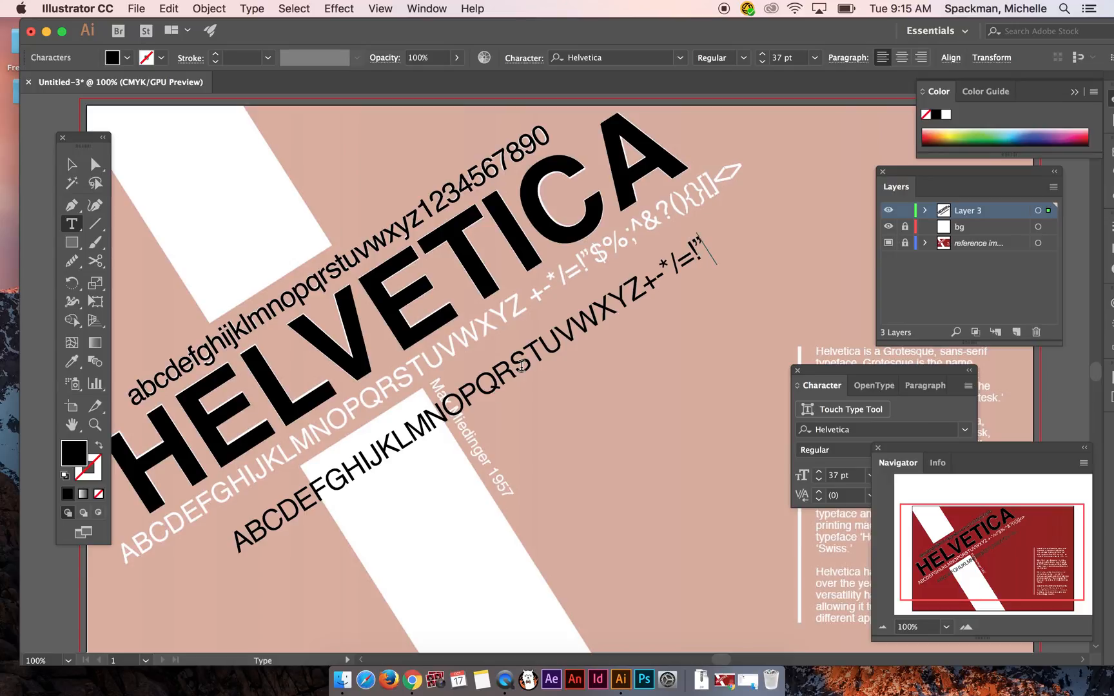
{"action": "type", "text": "$%;^"}
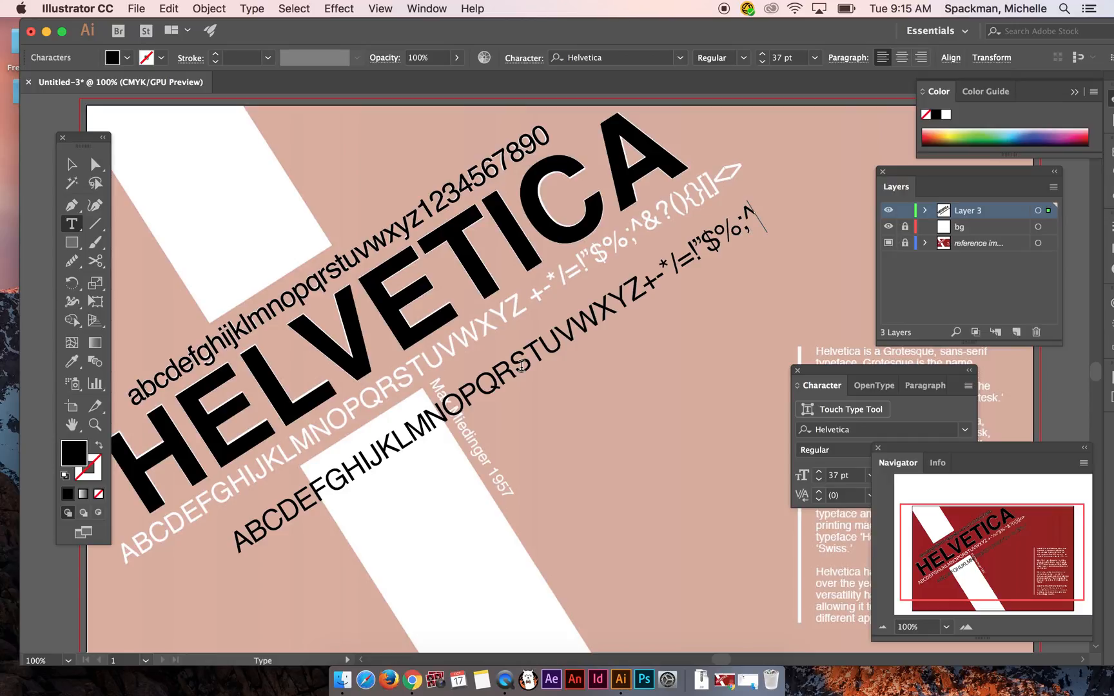
{"action": "type", "text": "&?()[]"}
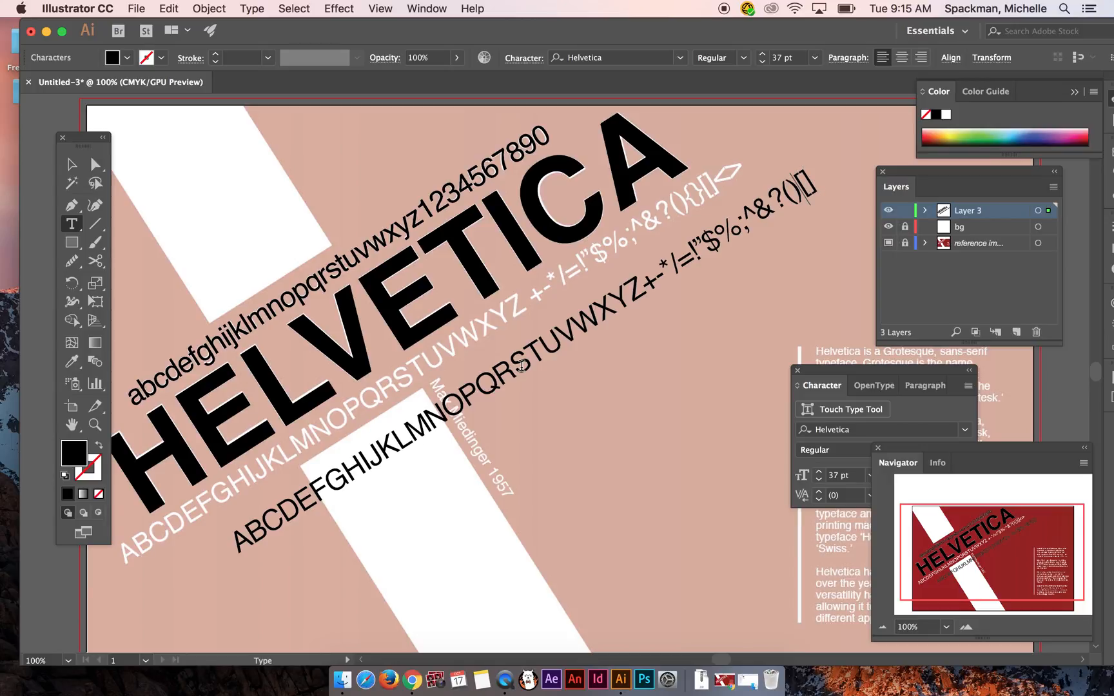
{"action": "type", "text": "{}"}
{"action": "type", "text": "<>"}
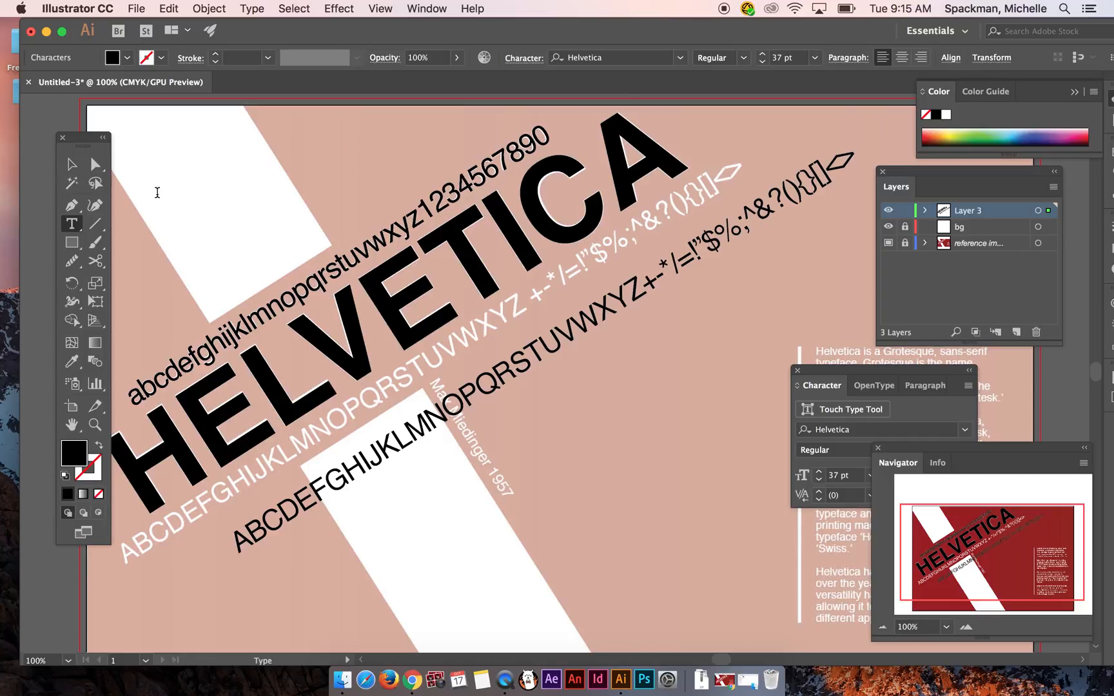
Step: Move the uppercase line onto the template's matching line and set the tracking of its alphabet letters to -33
{"action": "left_click", "coordinate": [71, 163]}
{"action": "left_click_drag", "start_coordinate": [256, 540], "coordinate": [145, 540]}
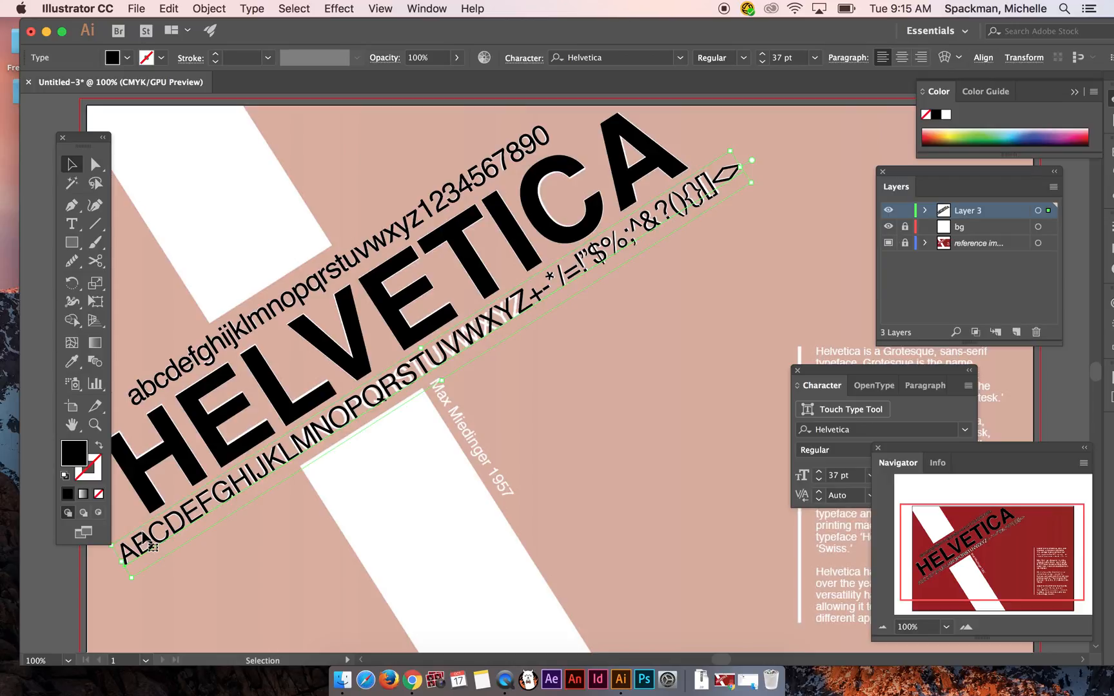
{"action": "key", "text": "t"}
{"action": "left_click_drag", "start_coordinate": [522, 297], "coordinate": [130, 574]}
{"action": "left_click_drag", "start_coordinate": [920, 381], "coordinate": [796, 339]}
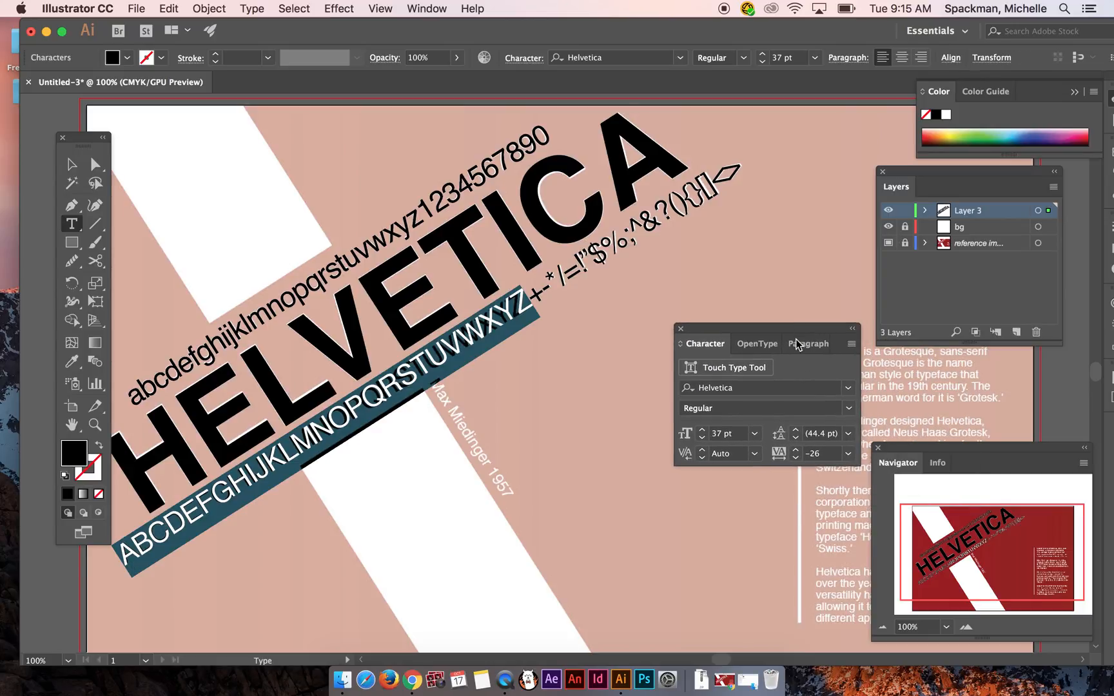
{"action": "left_click", "coordinate": [794, 457]}
{"action": "left_click", "coordinate": [793, 457]}
{"action": "left_click", "coordinate": [793, 458]}
{"action": "left_click", "coordinate": [792, 458]}
{"action": "left_click", "coordinate": [791, 458]}
{"action": "left_click", "coordinate": [791, 460]}
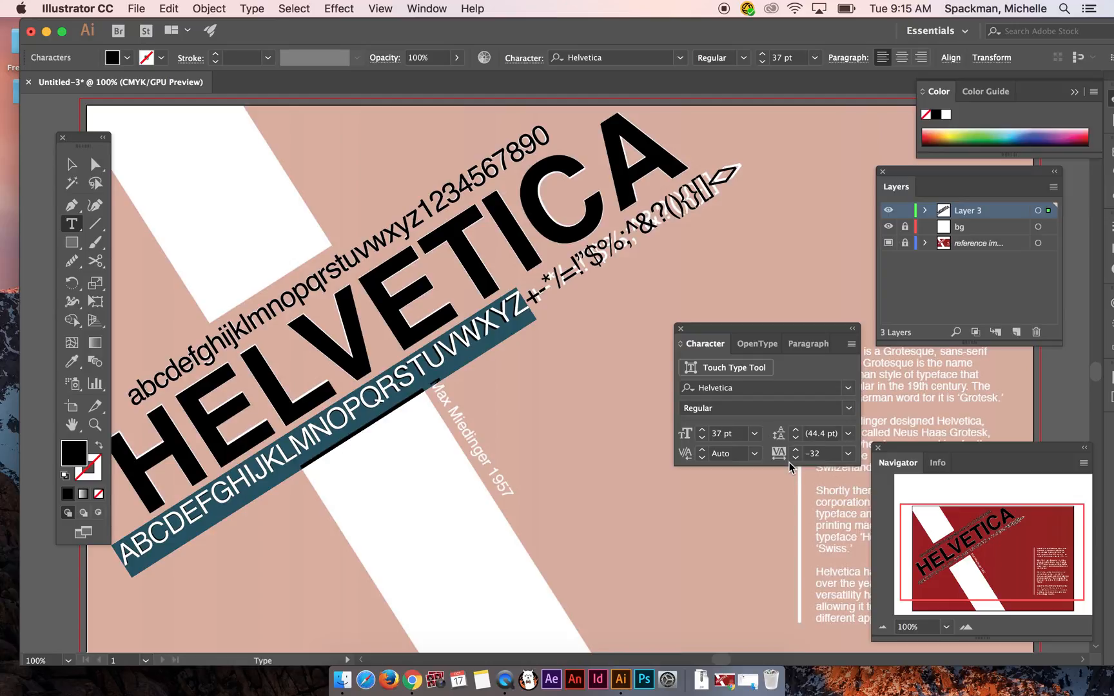
Step: Add a space between the Z and the plus sign, and set the tracking of the symbols to -27
{"action": "left_click", "coordinate": [540, 295]}
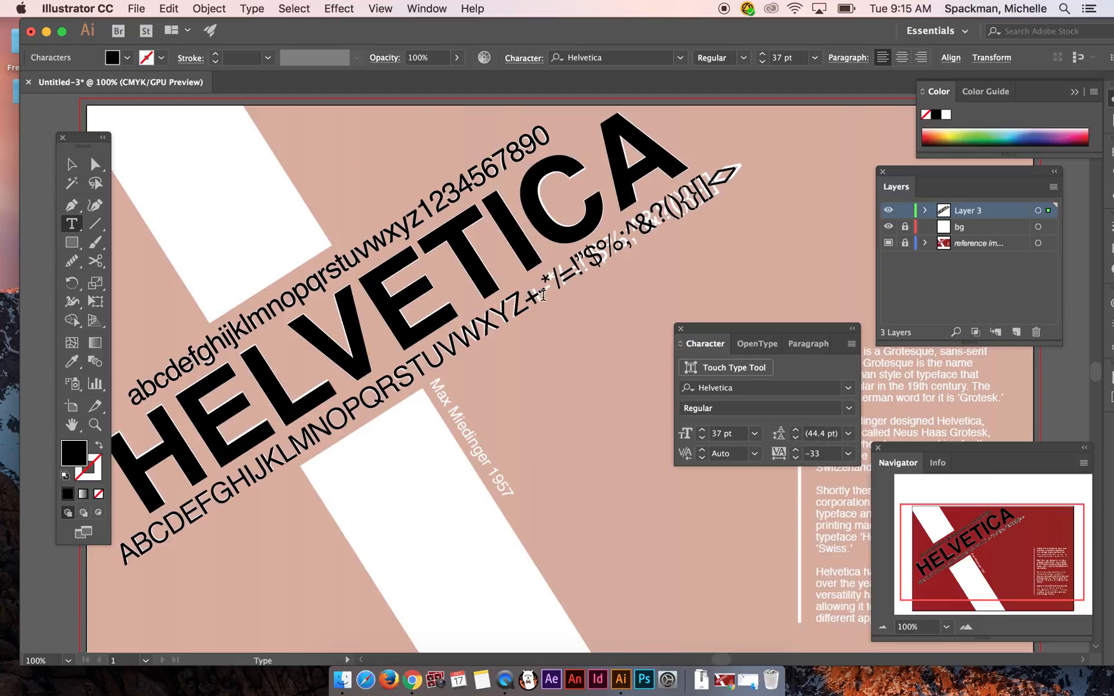
{"action": "key", "text": "Left"}
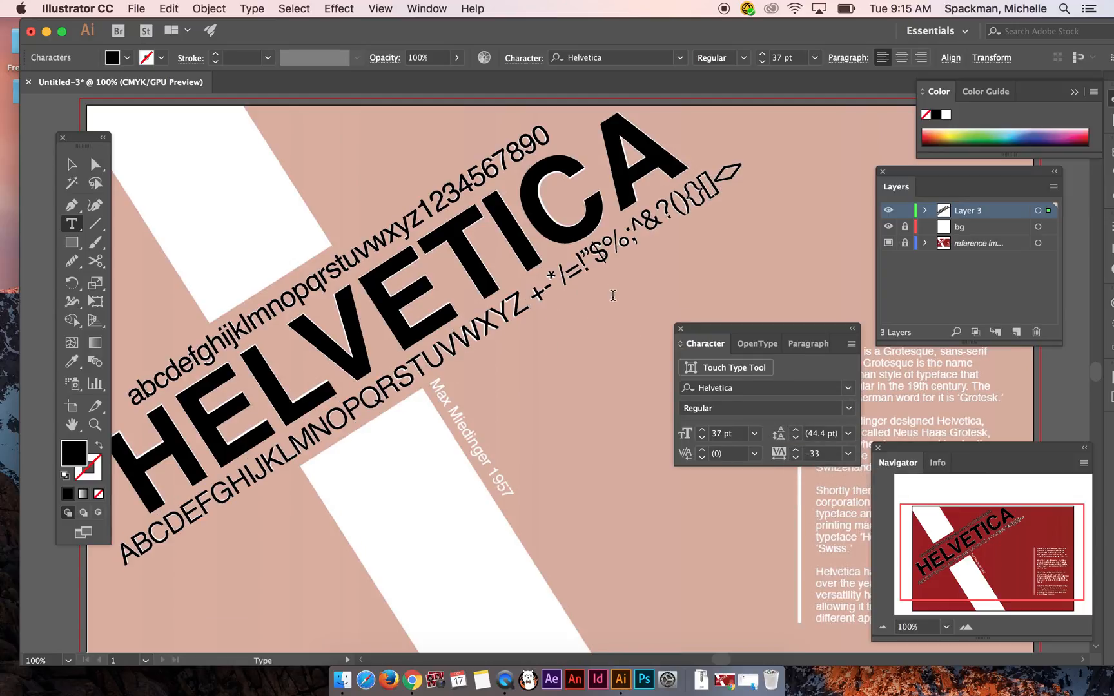
{"action": "left_click_drag", "start_coordinate": [532, 300], "coordinate": [743, 145]}
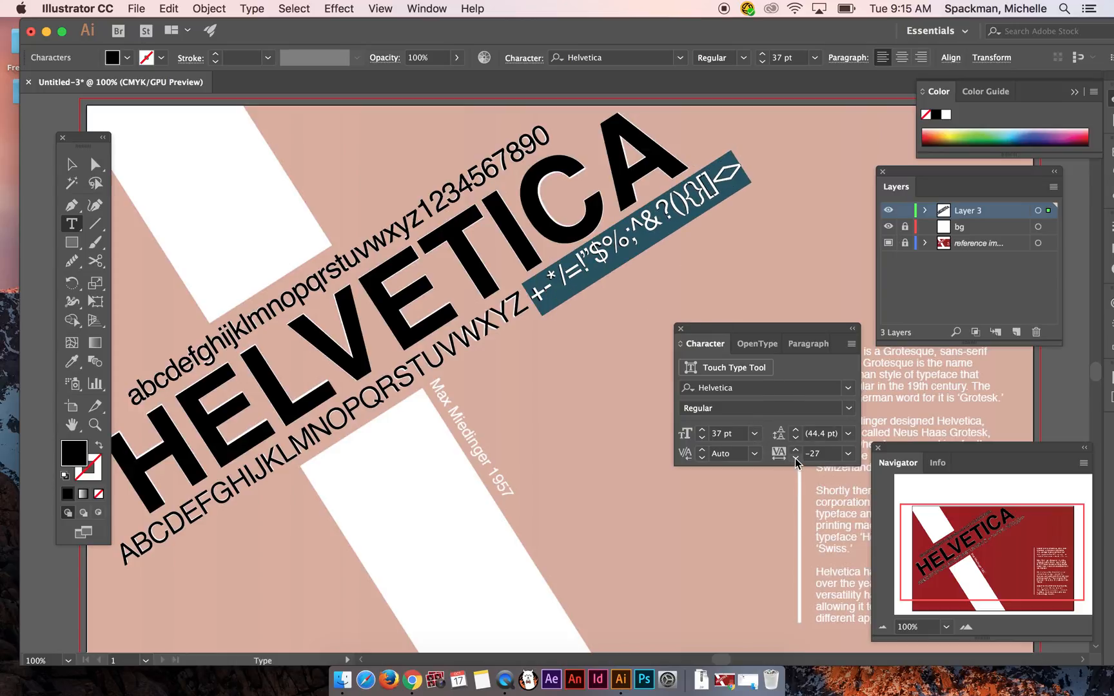
{"action": "key", "text": "Escape"}
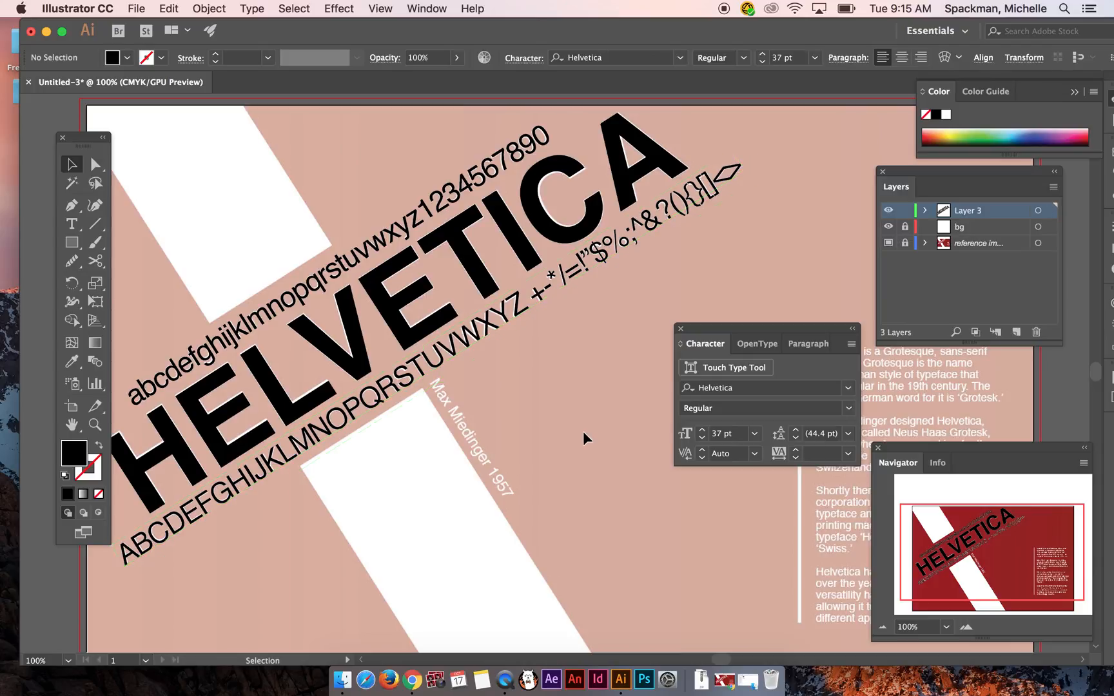
Step: Convert the uppercase alphabet and symbol line to outlines and deselect it
{"action": "left_click", "coordinate": [583, 432]}
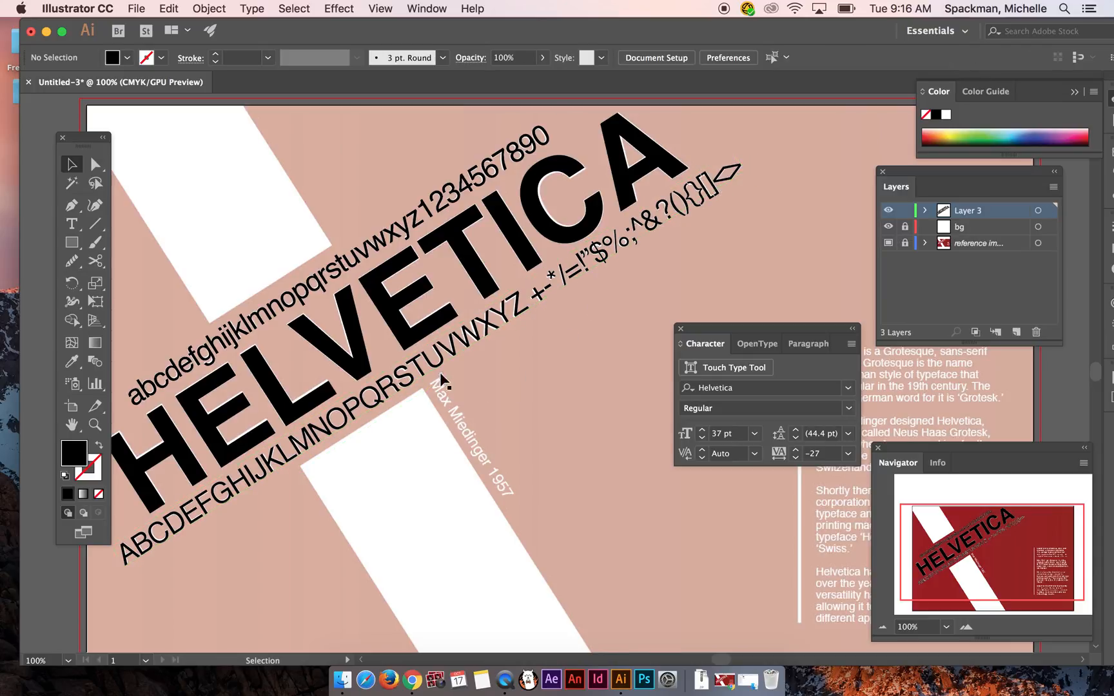
{"action": "left_click", "coordinate": [474, 240]}
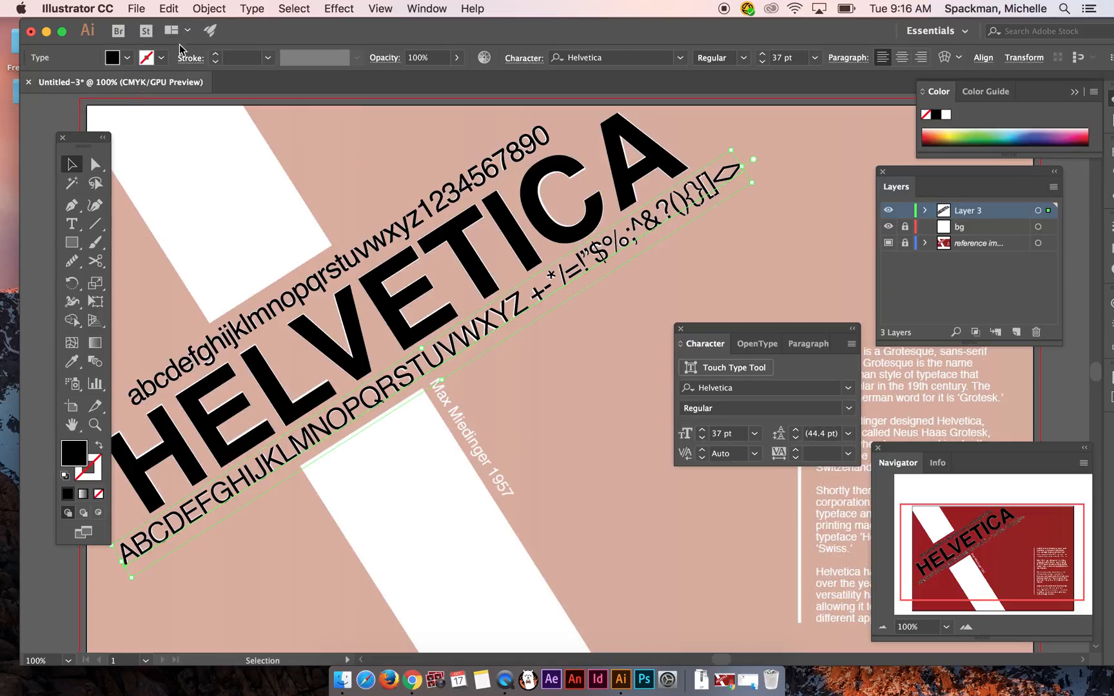
{"action": "left_click", "coordinate": [208, 8]}
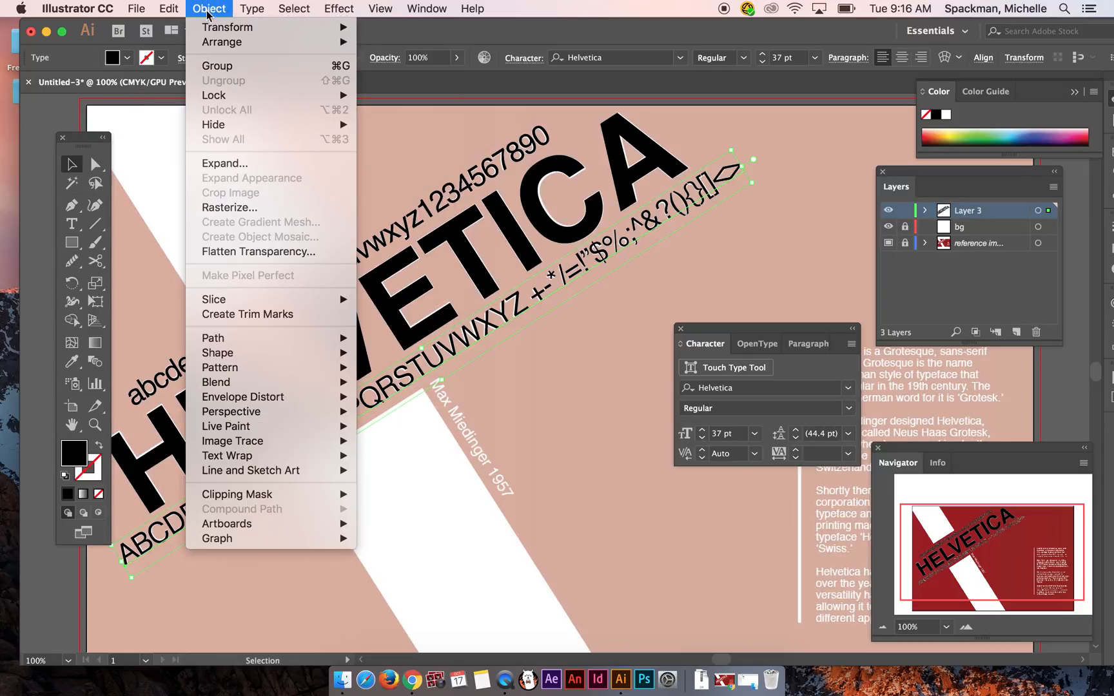
{"action": "mouse_move", "coordinate": [252, 9]}
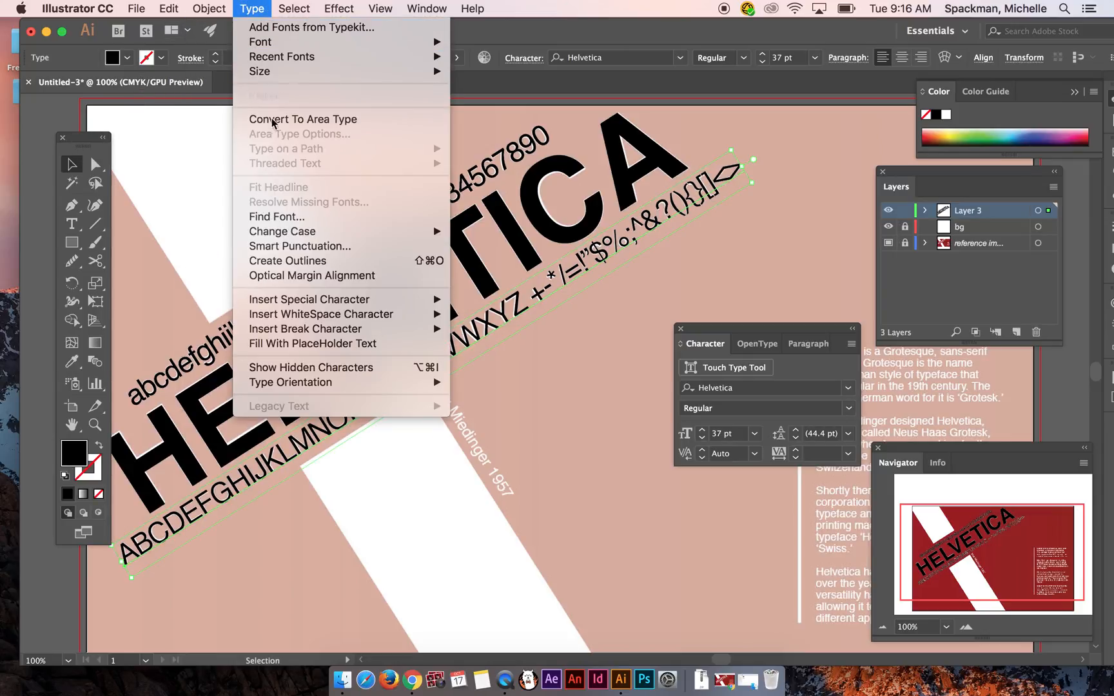
{"action": "left_click", "coordinate": [315, 261]}
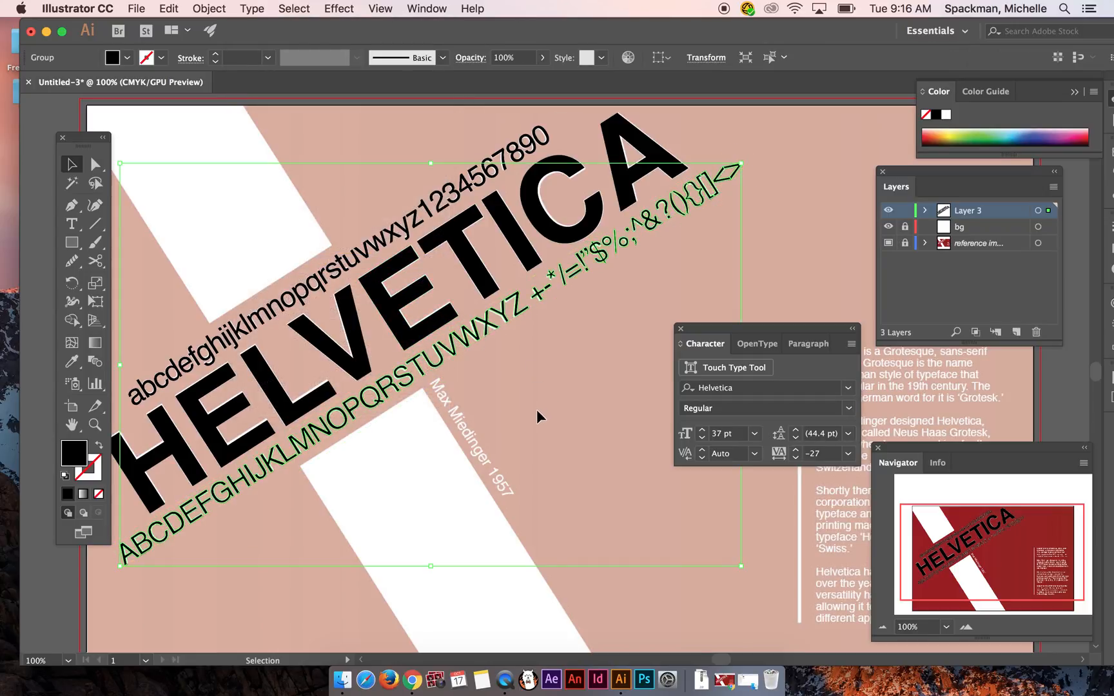
{"action": "left_click", "coordinate": [836, 175]}
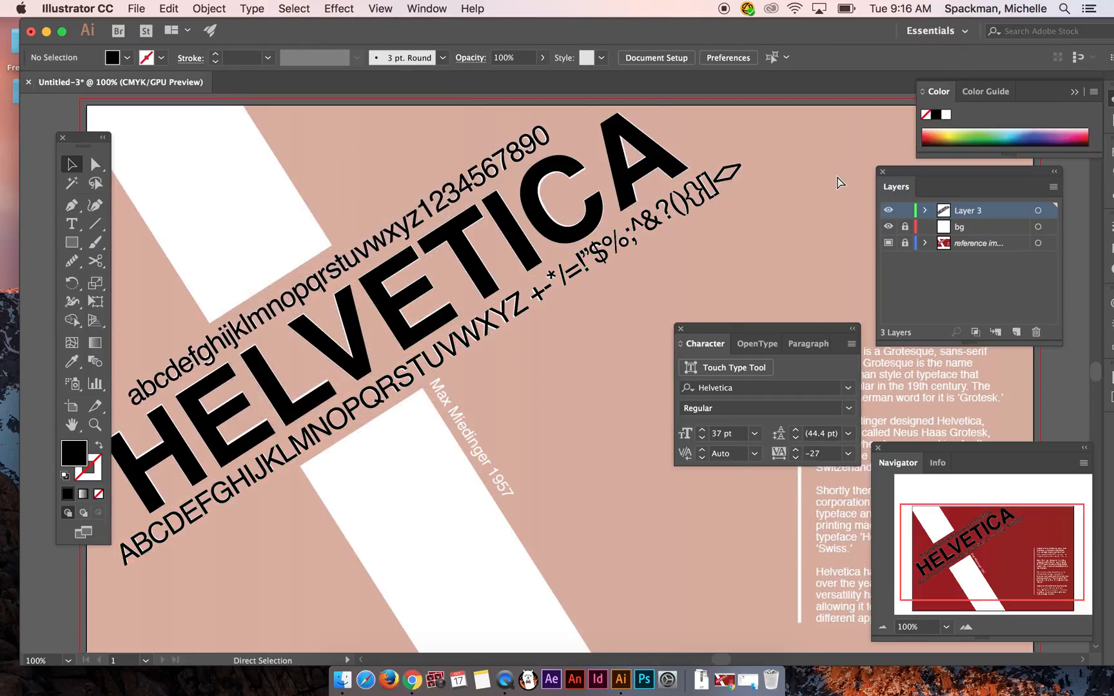
Step: Add a separate text line reading "Max Miedinger 1957" in the empty area beside the template's slanted credit line
{"action": "key", "text": "super+minus"}
{"action": "left_click_drag", "start_coordinate": [772, 328], "coordinate": [778, 115]}
{"action": "key", "text": "super+plus"}
{"action": "key", "text": "super+plus"}
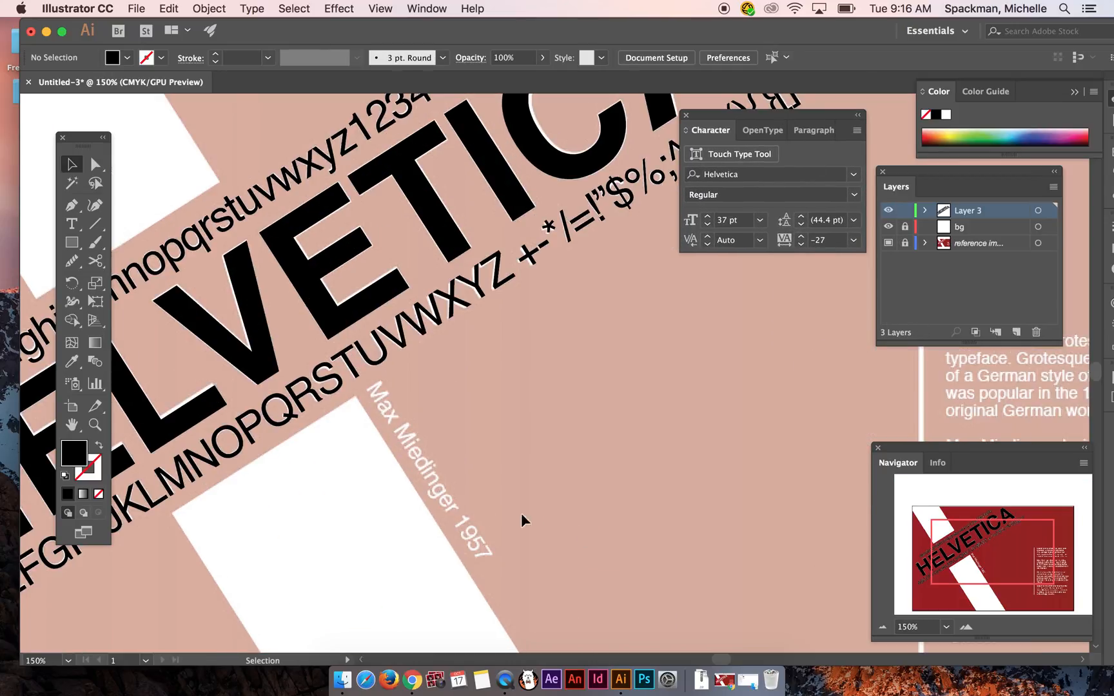
{"action": "key", "text": "t"}
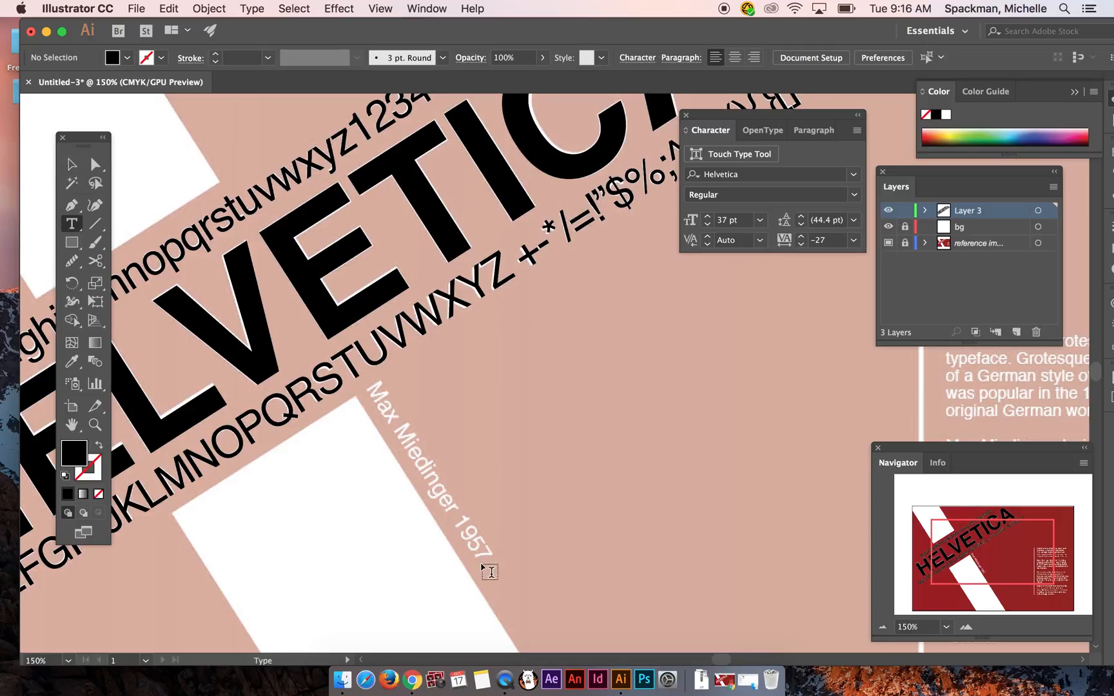
{"action": "left_click", "coordinate": [577, 453]}
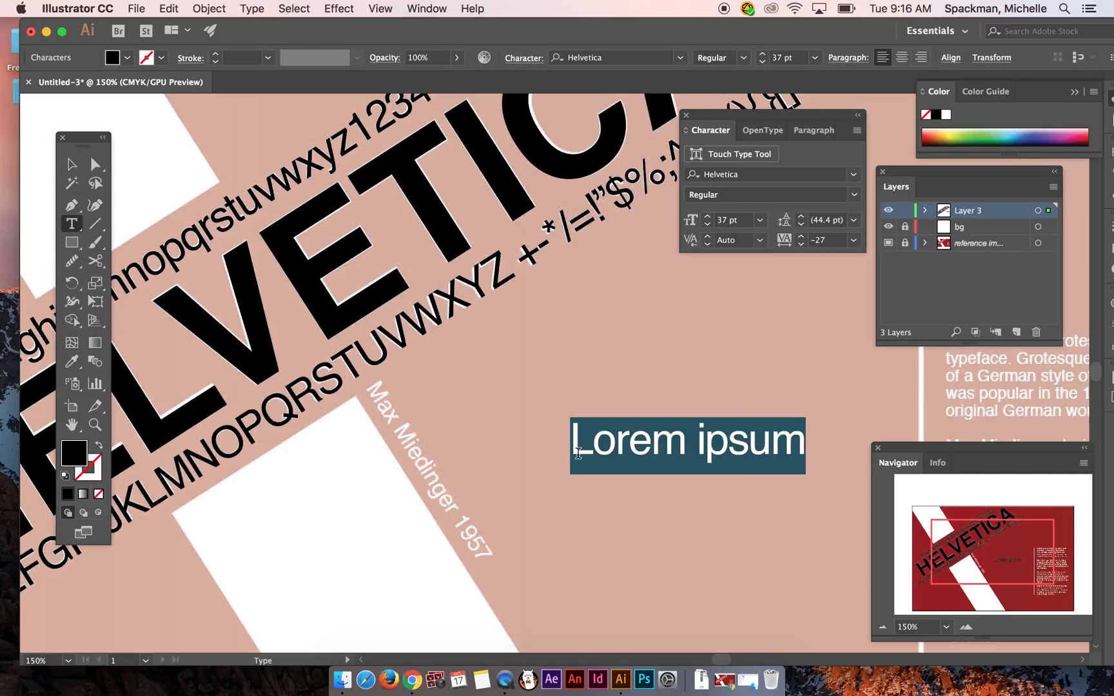
{"action": "type", "text": "MAX"}
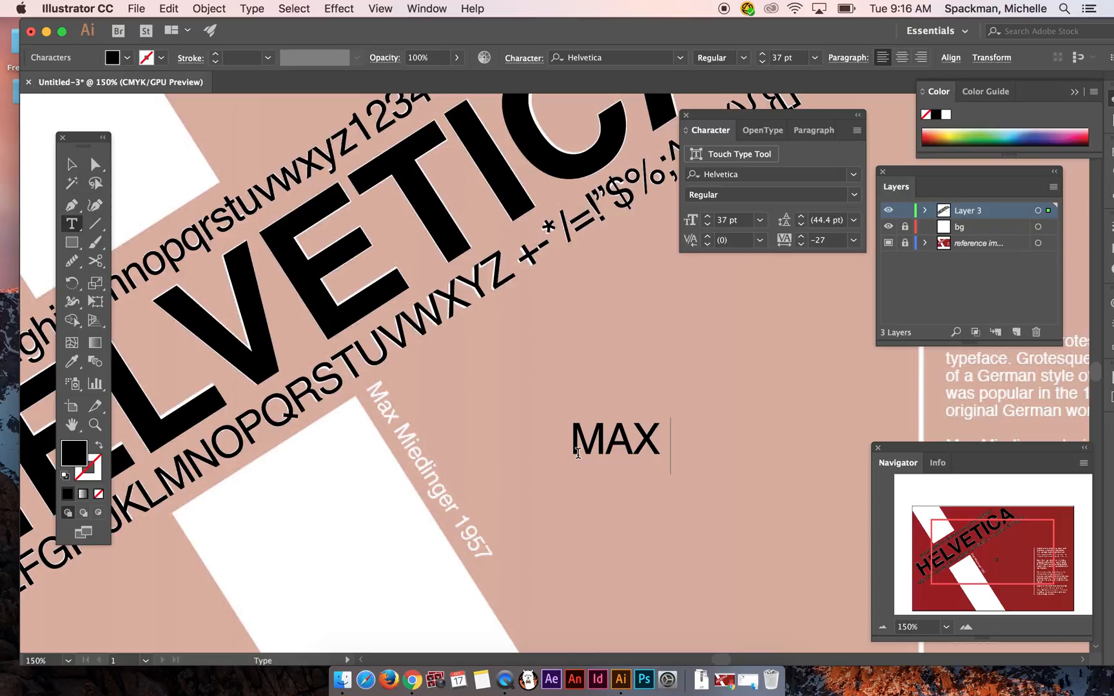
{"action": "key", "text": "BackSpace"}
{"action": "key", "text": "BackSpace"}
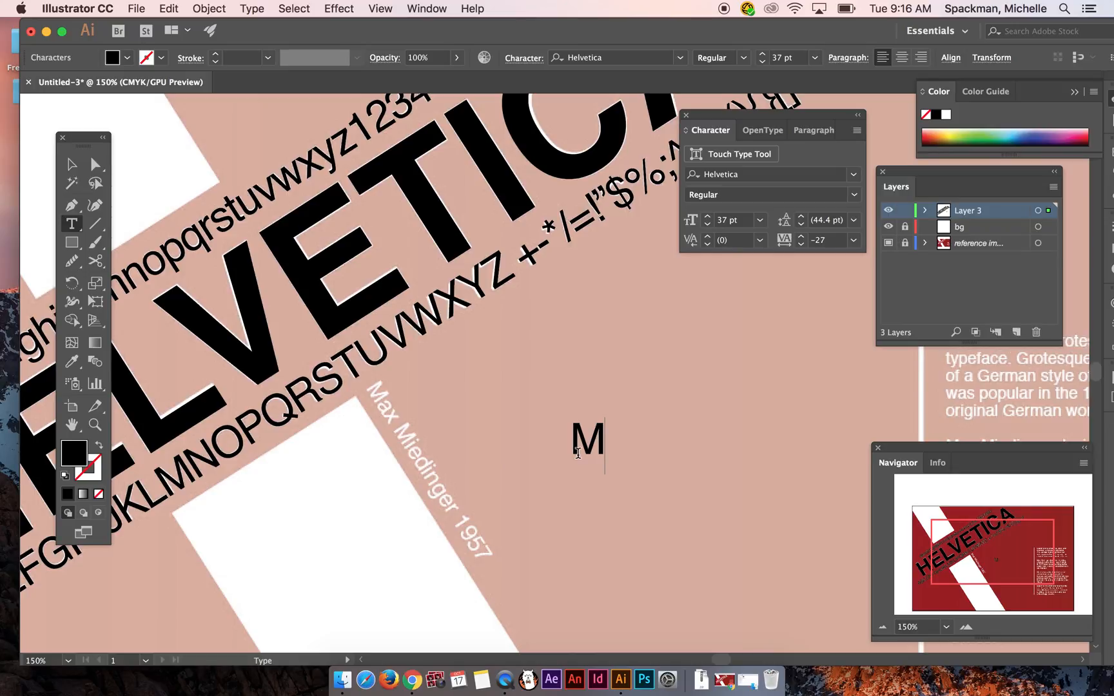
{"action": "type", "text": "ax Mie"}
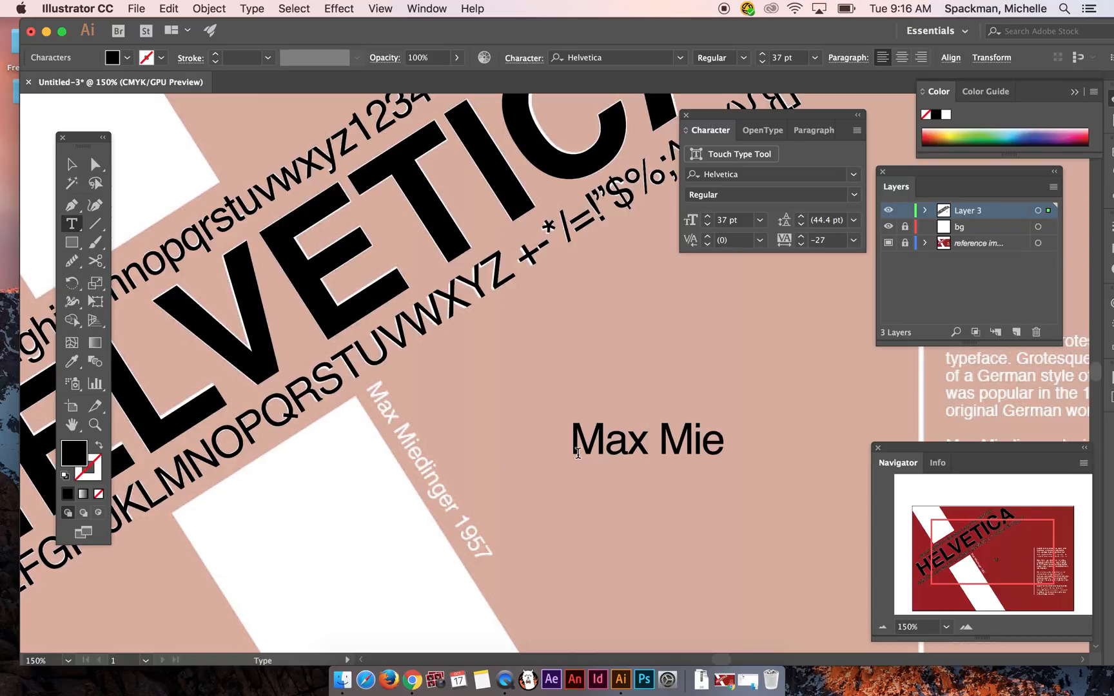
{"action": "type", "text": "dinger"}
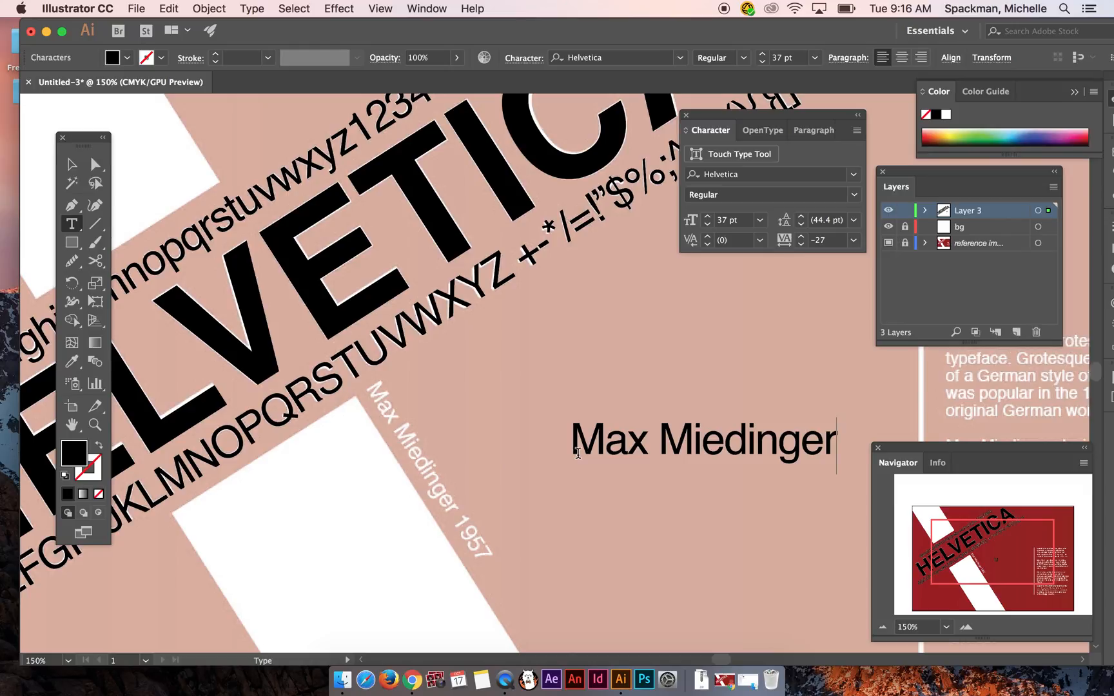
{"action": "type", "text": " 1957"}
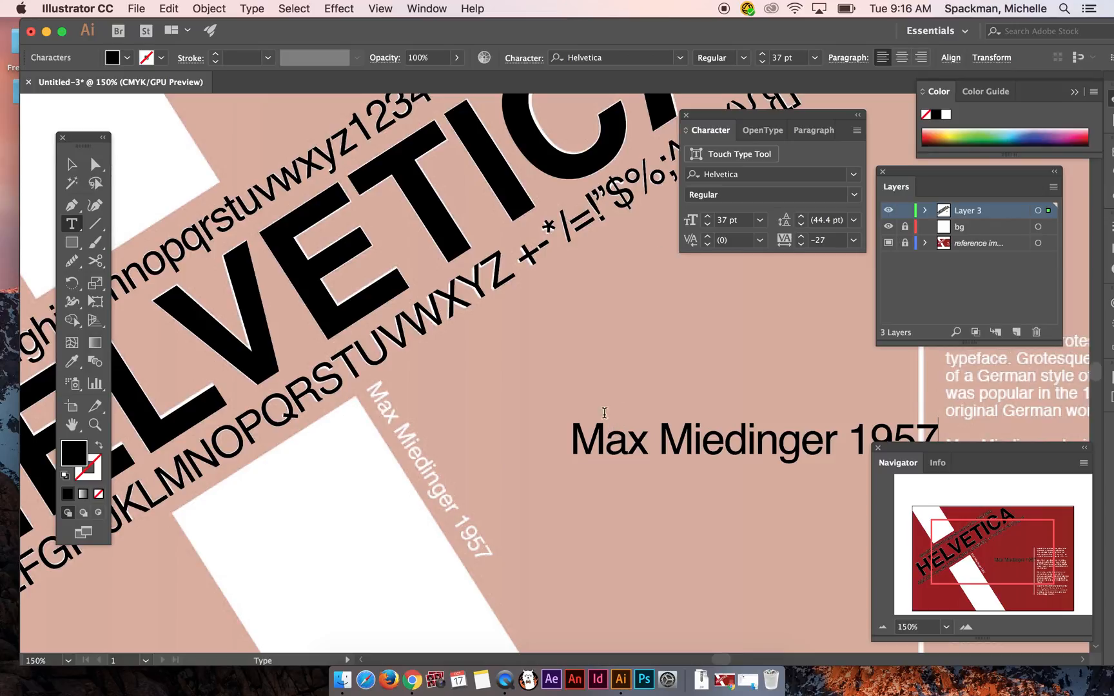
Step: Set the leading of the "Max Miedinger 1957" text to 12 pt, and reduce it to 11 pt
{"action": "key", "text": "super+a"}
{"action": "left_click", "coordinate": [854, 220]}
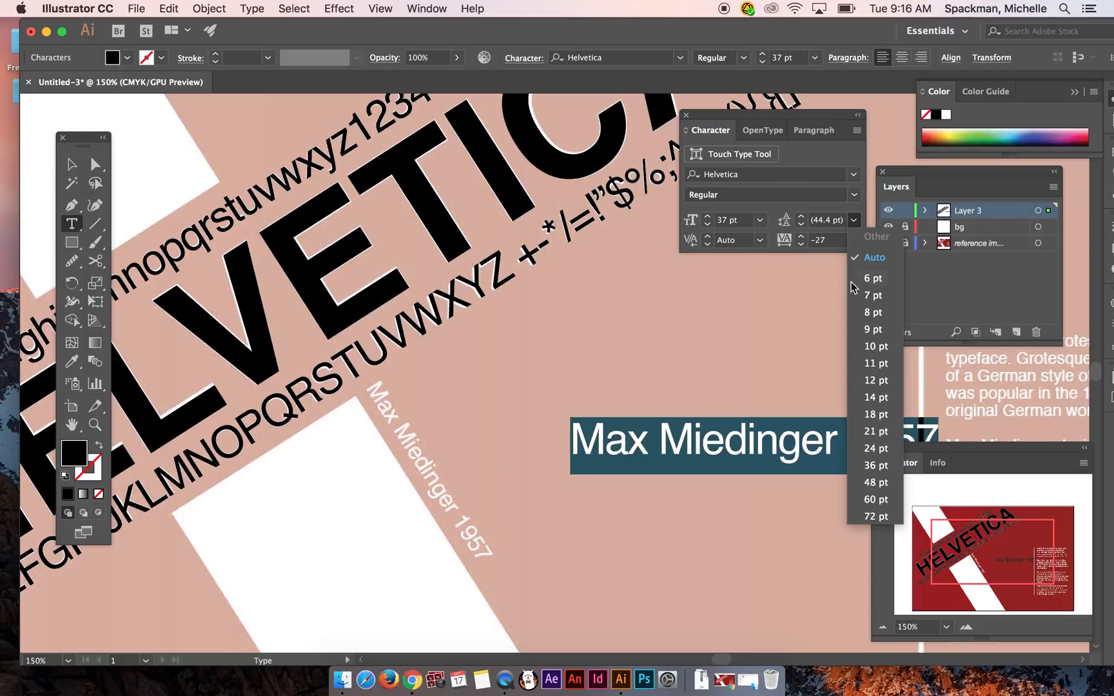
{"action": "left_click", "coordinate": [883, 381]}
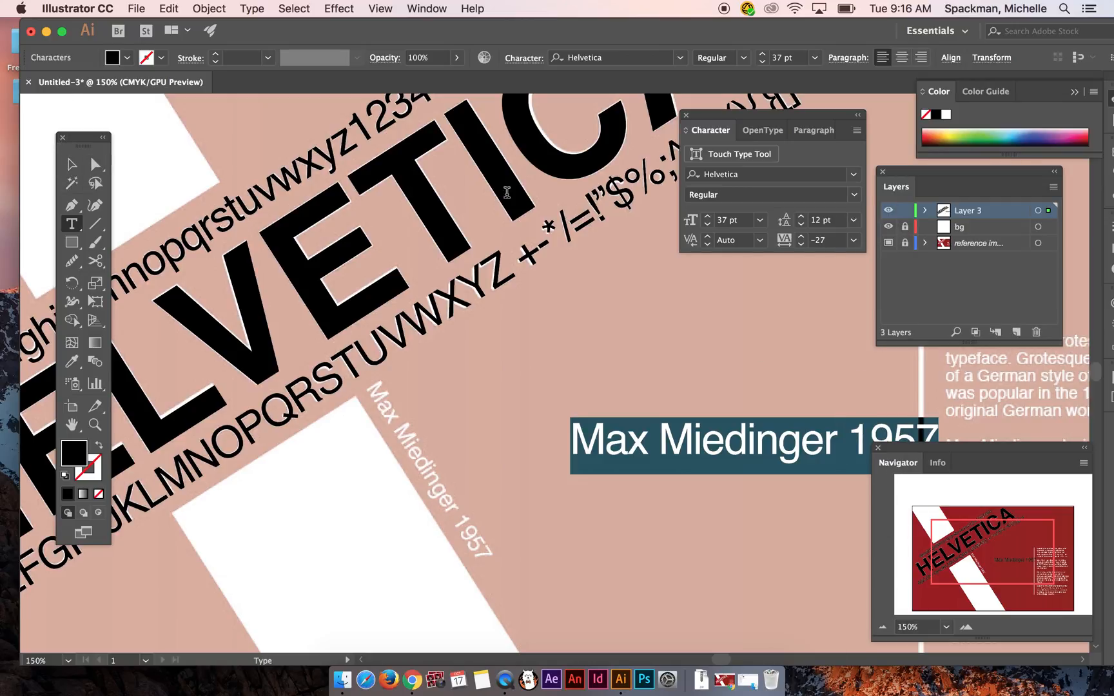
{"action": "left_click", "coordinate": [853, 220]}
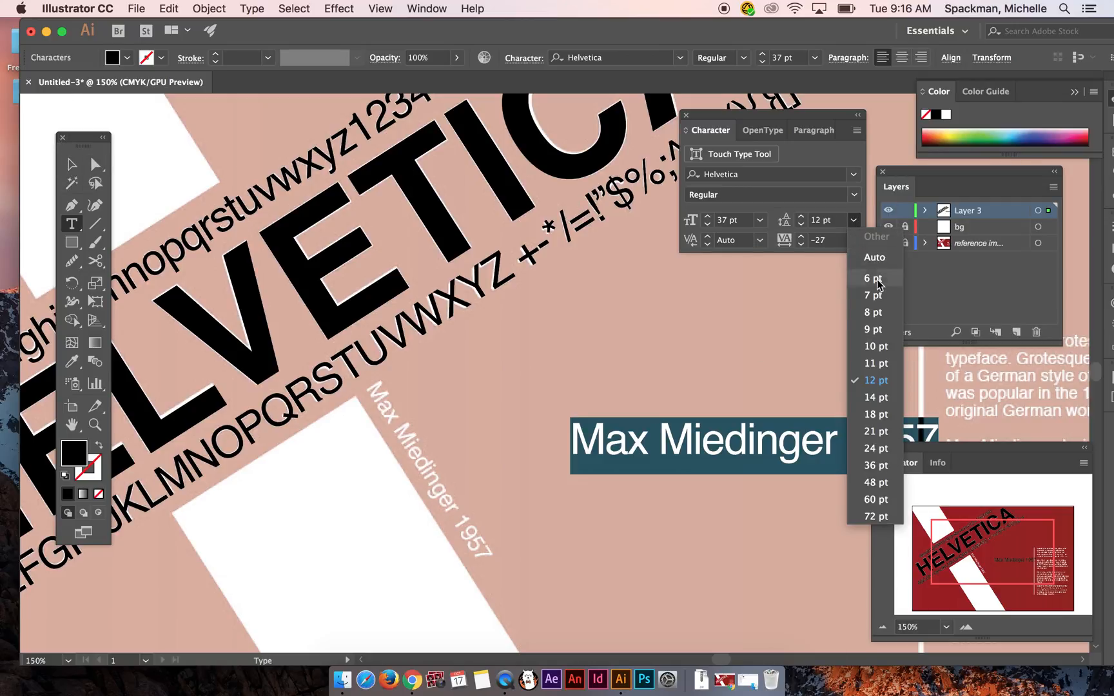
{"action": "left_click", "coordinate": [878, 363]}
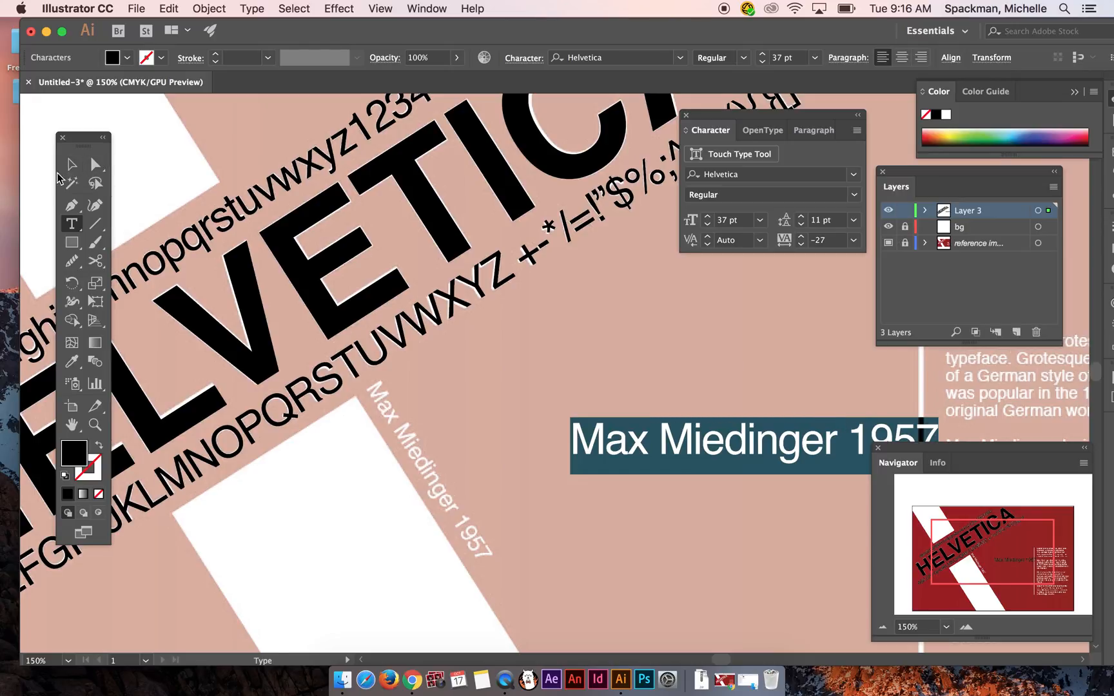
Step: Move the "Max Miedinger 1957" text up beside the start of the template's slanted credit line
{"action": "left_click", "coordinate": [71, 164]}
{"action": "left_click_drag", "start_coordinate": [746, 440], "coordinate": [585, 365]}
{"action": "key", "text": "y"}
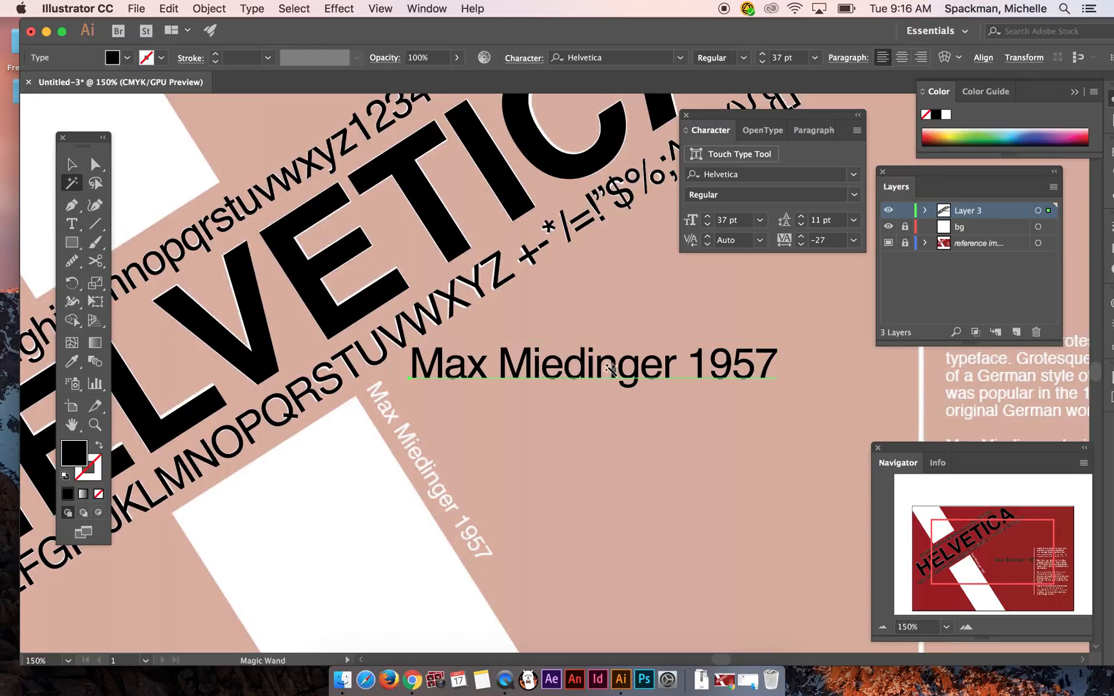
Step: Reset the leading of the "Max Miedinger 1957" text to Auto and reduce its font size to 18 pt
{"action": "key", "text": "t"}
{"action": "left_click", "coordinate": [617, 372]}
{"action": "key", "text": "super+a"}
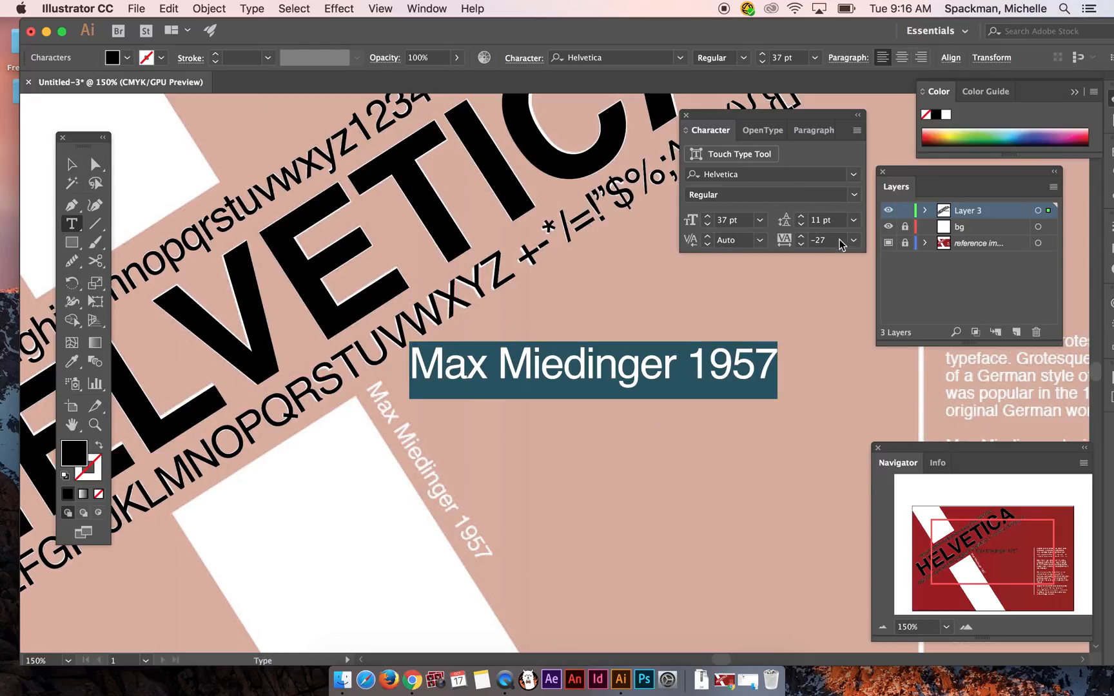
{"action": "left_click", "coordinate": [853, 220]}
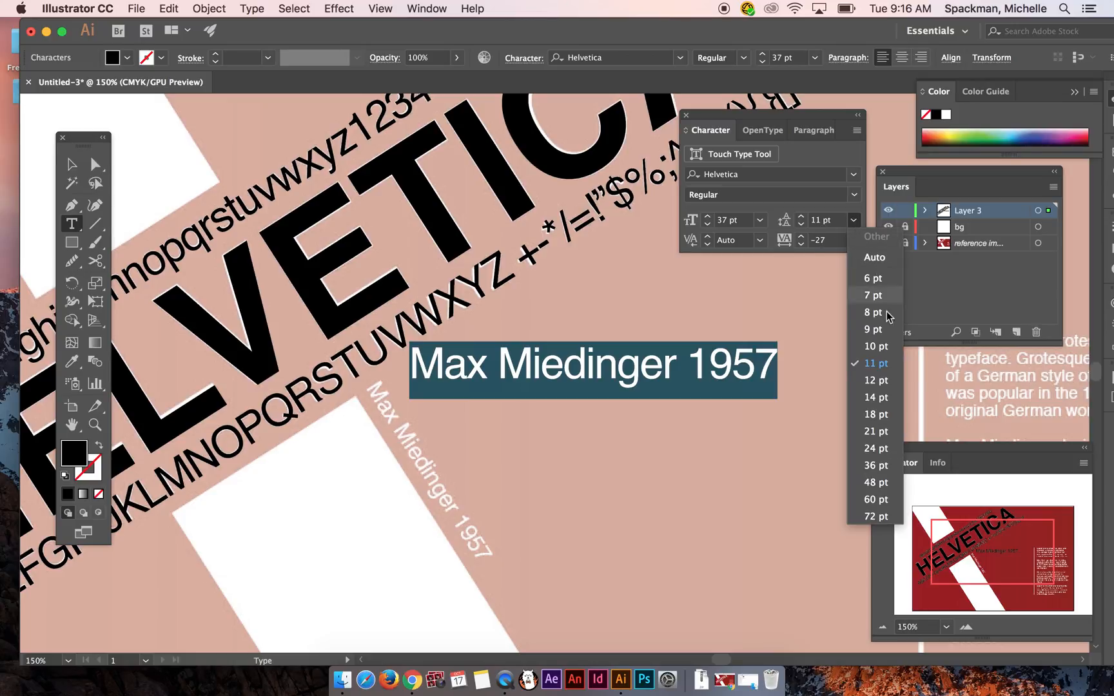
{"action": "left_click", "coordinate": [883, 264]}
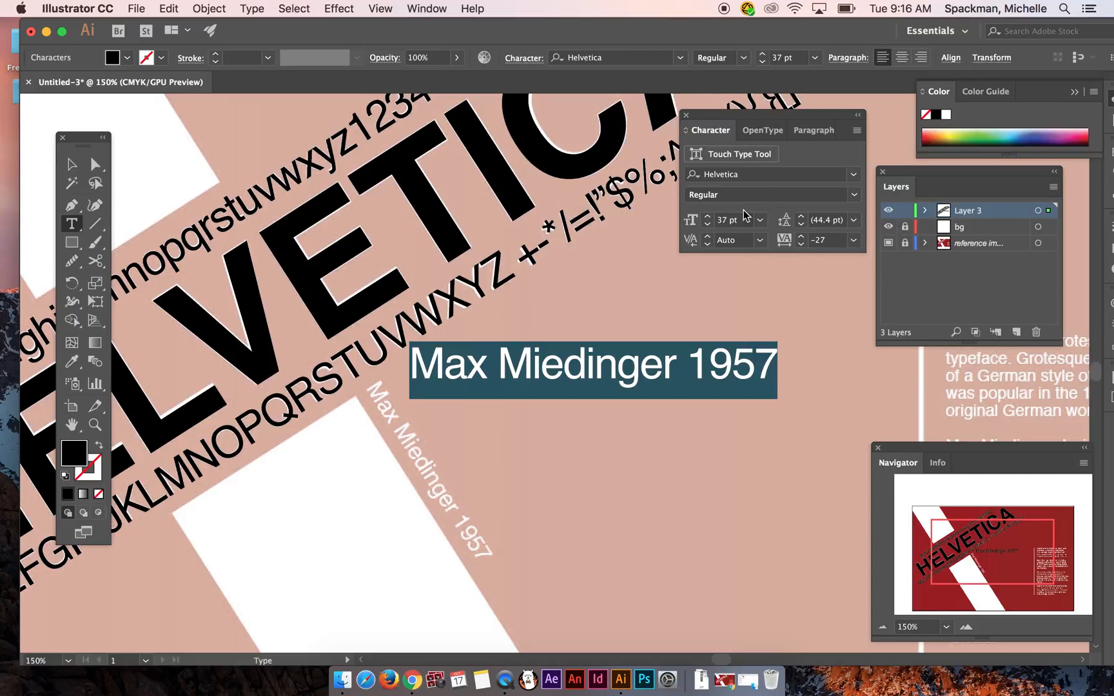
{"action": "left_click", "coordinate": [762, 224]}
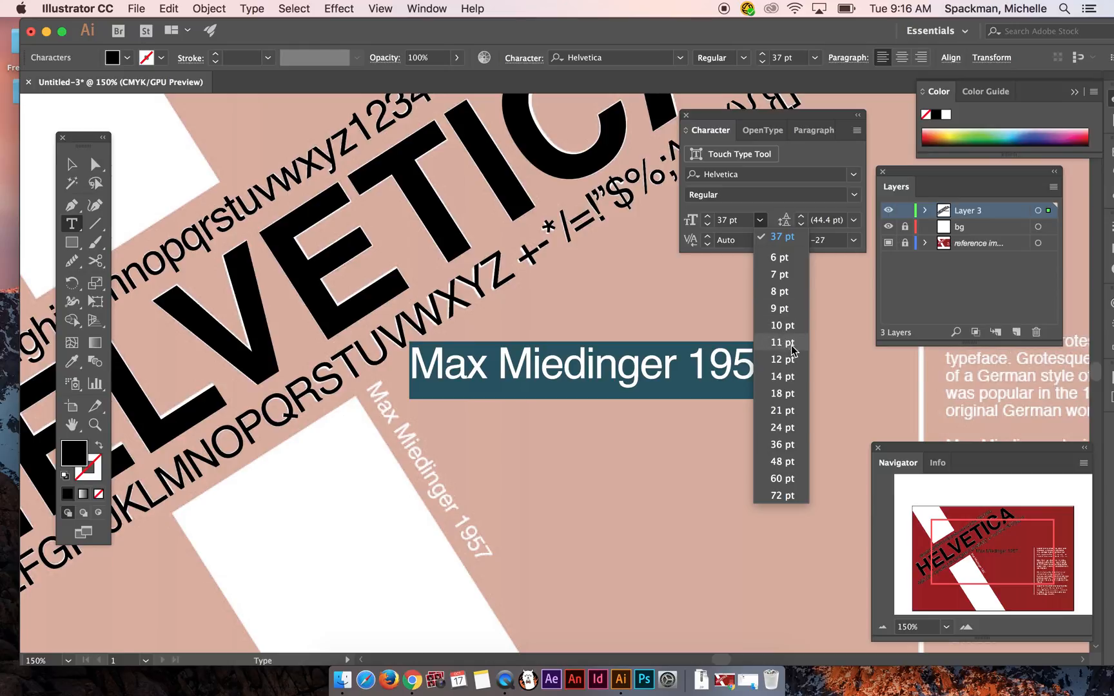
{"action": "left_click", "coordinate": [782, 422]}
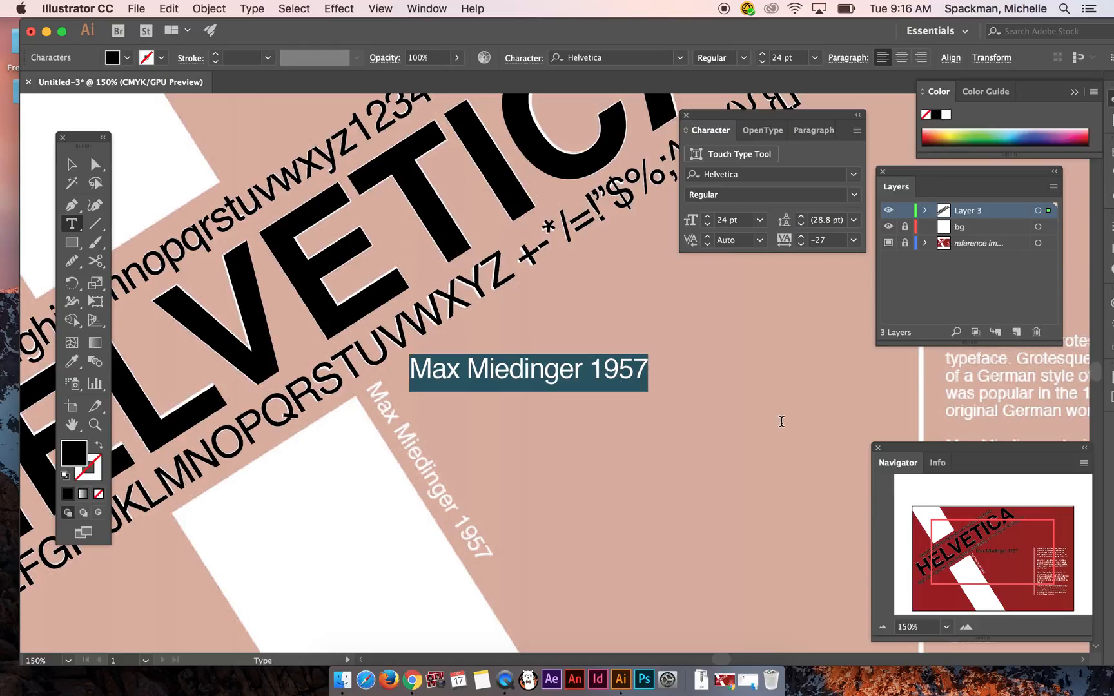
{"action": "left_click", "coordinate": [760, 221]}
{"action": "left_click", "coordinate": [782, 413]}
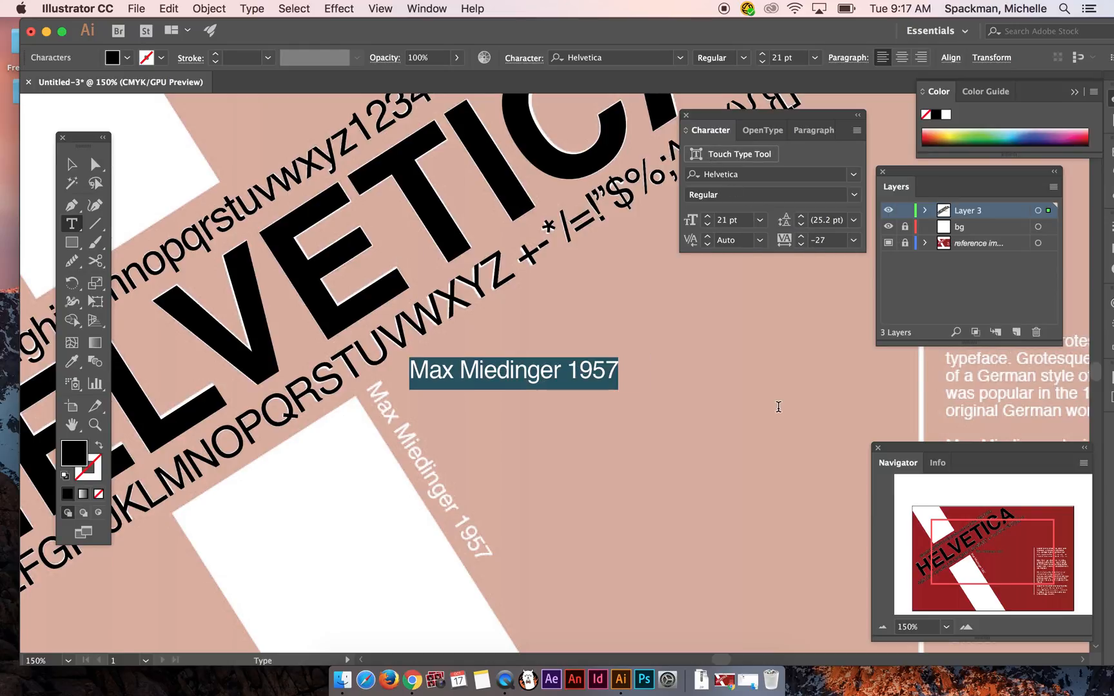
{"action": "left_click", "coordinate": [761, 220]}
{"action": "left_click", "coordinate": [782, 394]}
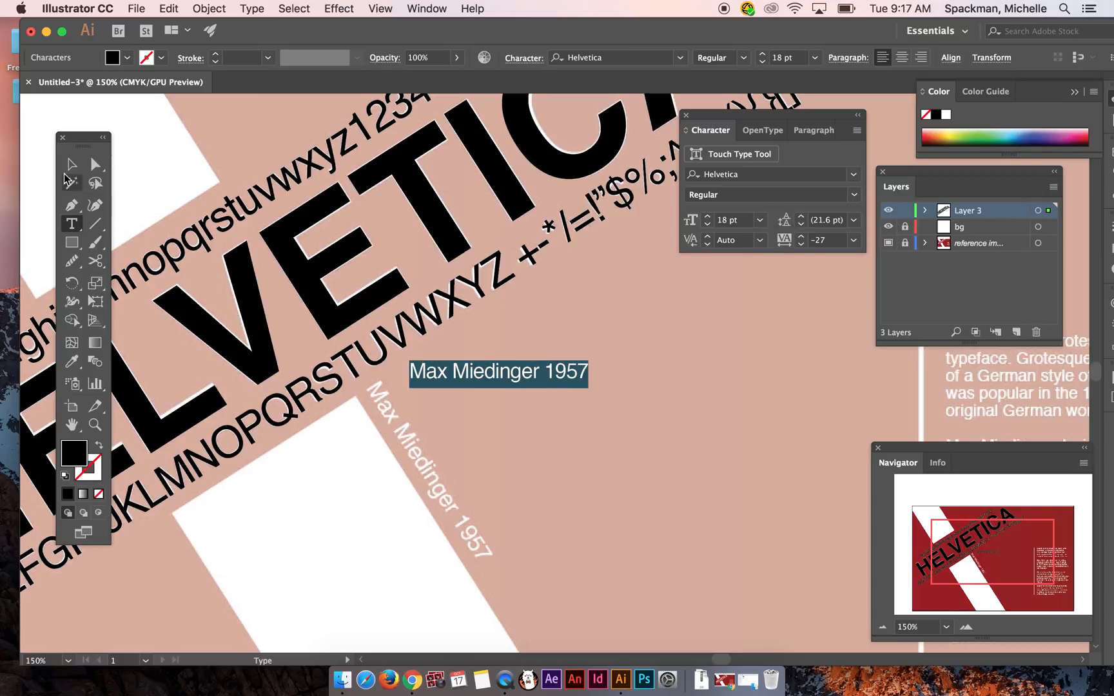
Step: Rotate the "Max Miedinger 1957" text to the template's slanted credit line and move it onto the line's start
{"action": "left_click", "coordinate": [71, 164]}
{"action": "left_click_drag", "start_coordinate": [598, 358], "coordinate": [578, 433]}
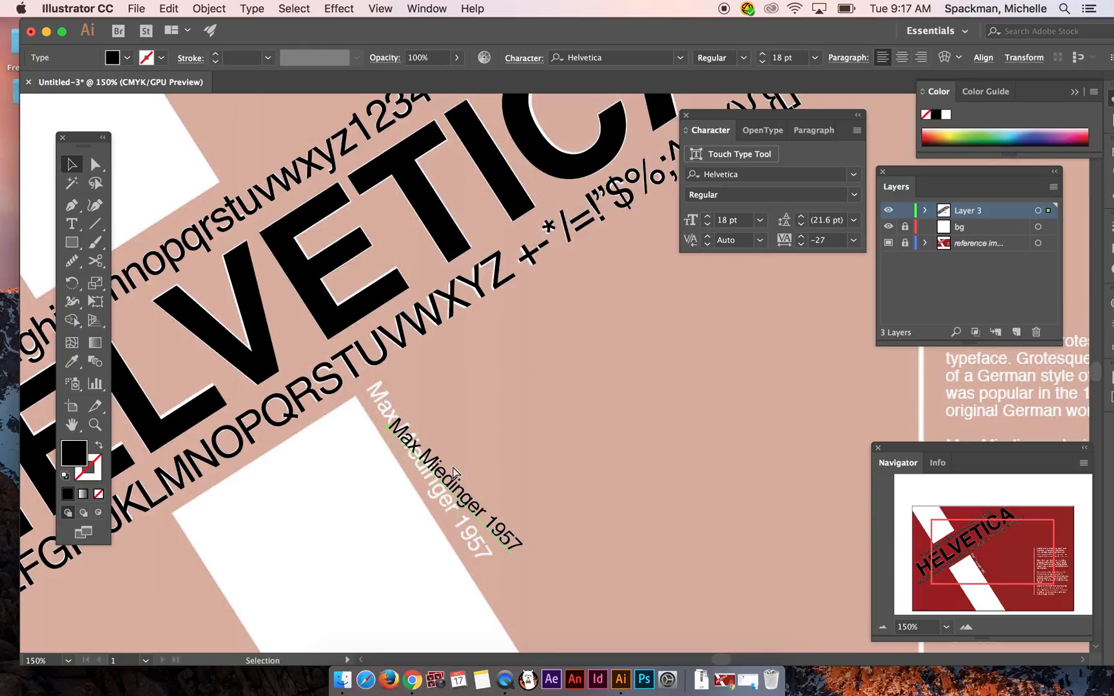
{"action": "key", "text": "super+equal"}
{"action": "key", "text": "super+equal"}
{"action": "key", "text": "super+equal"}
{"action": "left_click_drag", "start_coordinate": [541, 356], "coordinate": [490, 266]}
{"action": "left_click_drag", "start_coordinate": [702, 424], "coordinate": [674, 458]}
{"action": "left_click_drag", "start_coordinate": [465, 210], "coordinate": [430, 224]}
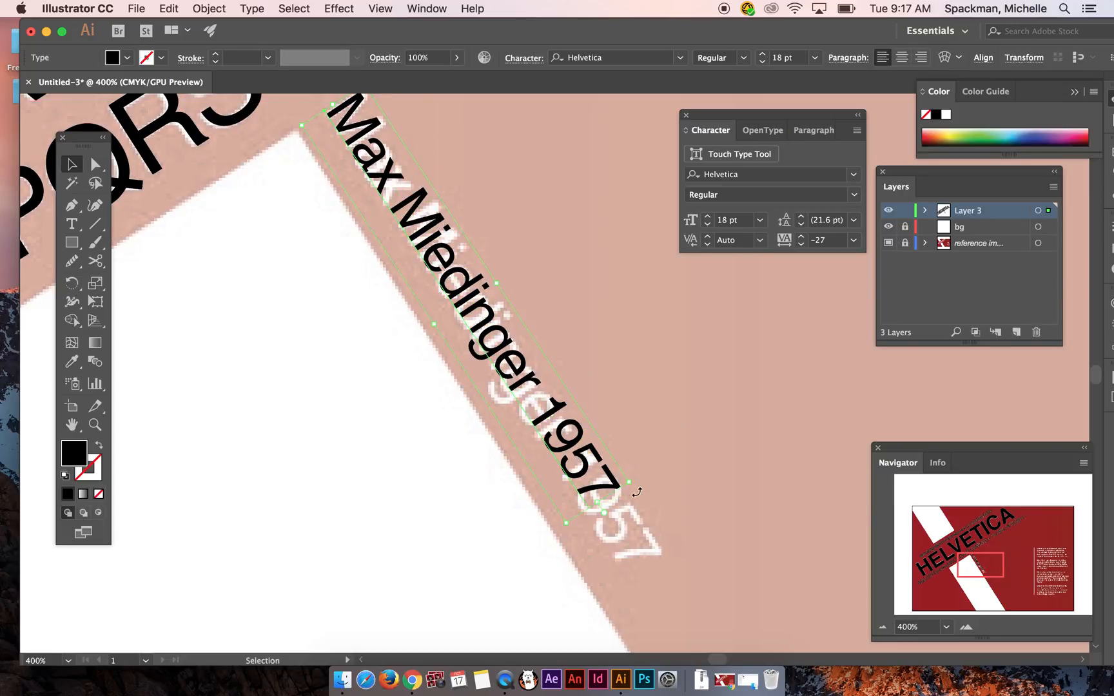
Step: Scale the "Max Miedinger 1957" text up to 21.02 pt and nudge it into alignment with the template's credit line
{"action": "left_click_drag", "start_coordinate": [637, 482], "coordinate": [691, 550]}
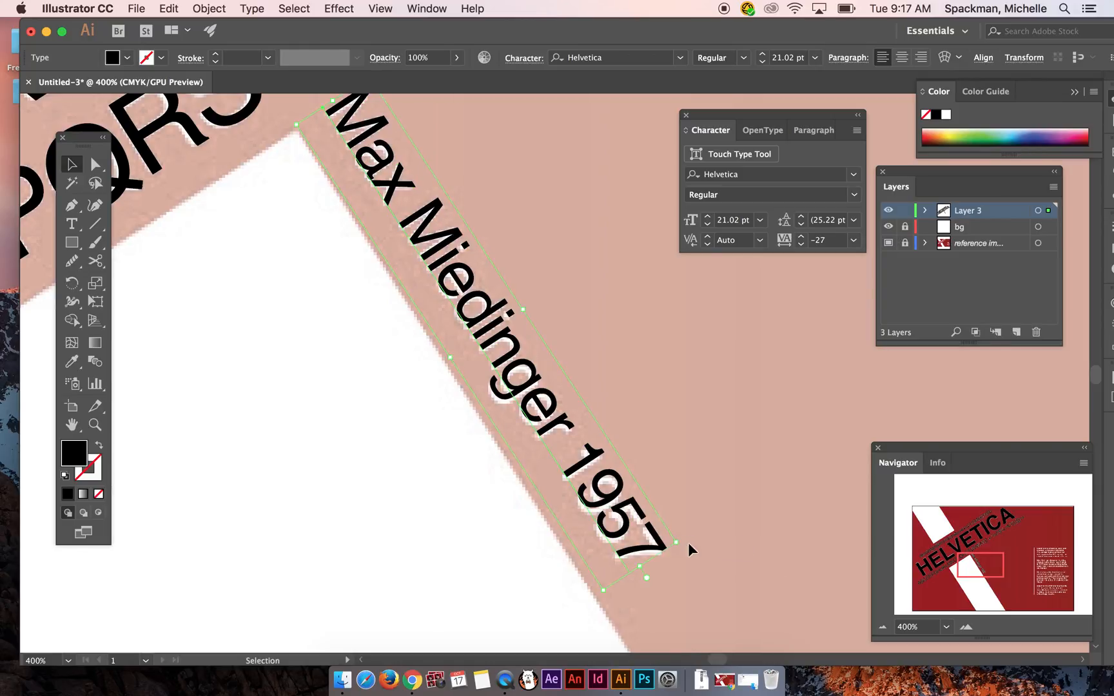
{"action": "key", "text": "Left"}
{"action": "key", "text": "Left"}
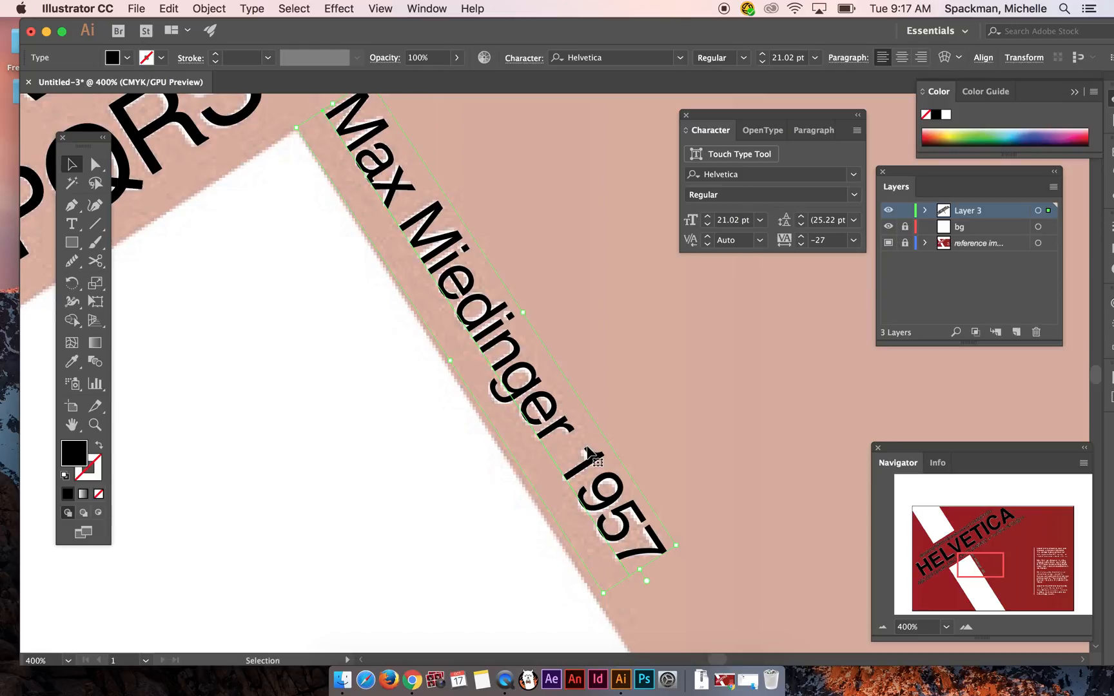
{"action": "key", "text": "Right"}
{"action": "key", "text": "Down"}
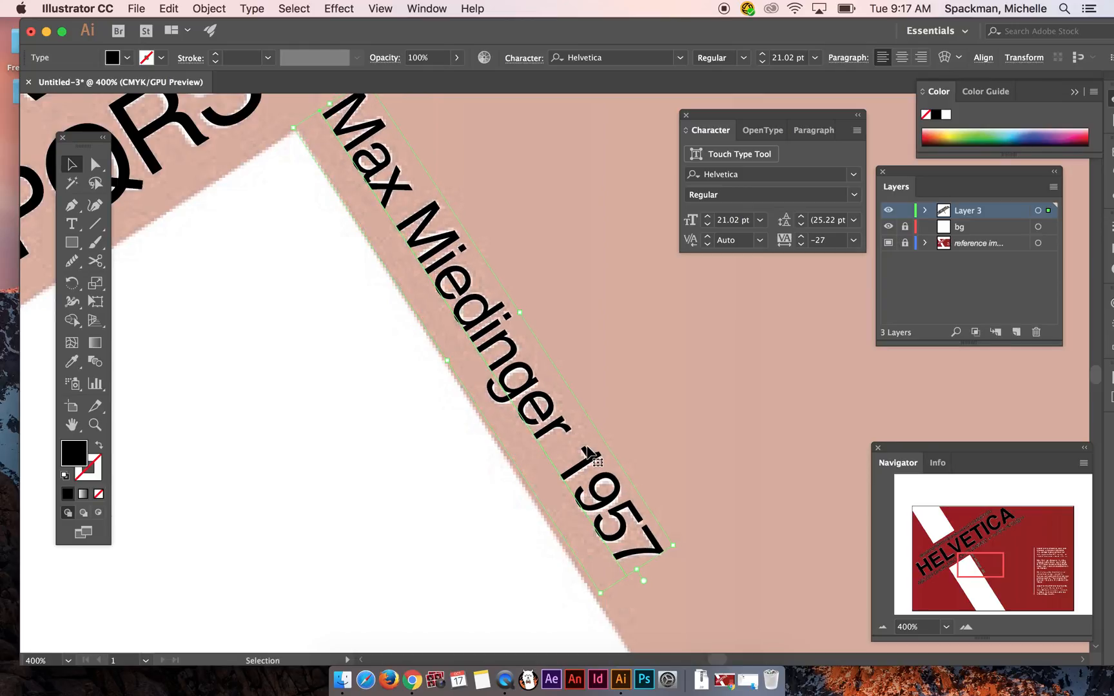
{"action": "key", "text": "Right"}
Step: Set the tracking of the whole "Max Miedinger 1957" text to -29
{"action": "key", "text": "t"}
{"action": "left_click", "coordinate": [530, 383]}
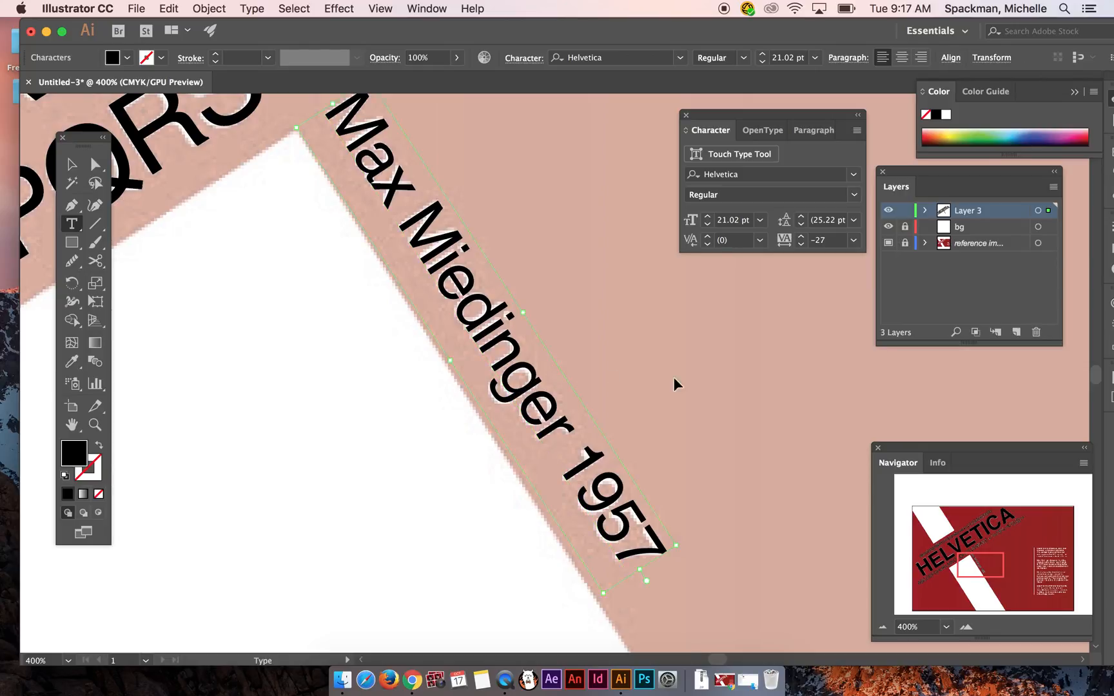
{"action": "key", "text": "super+a"}
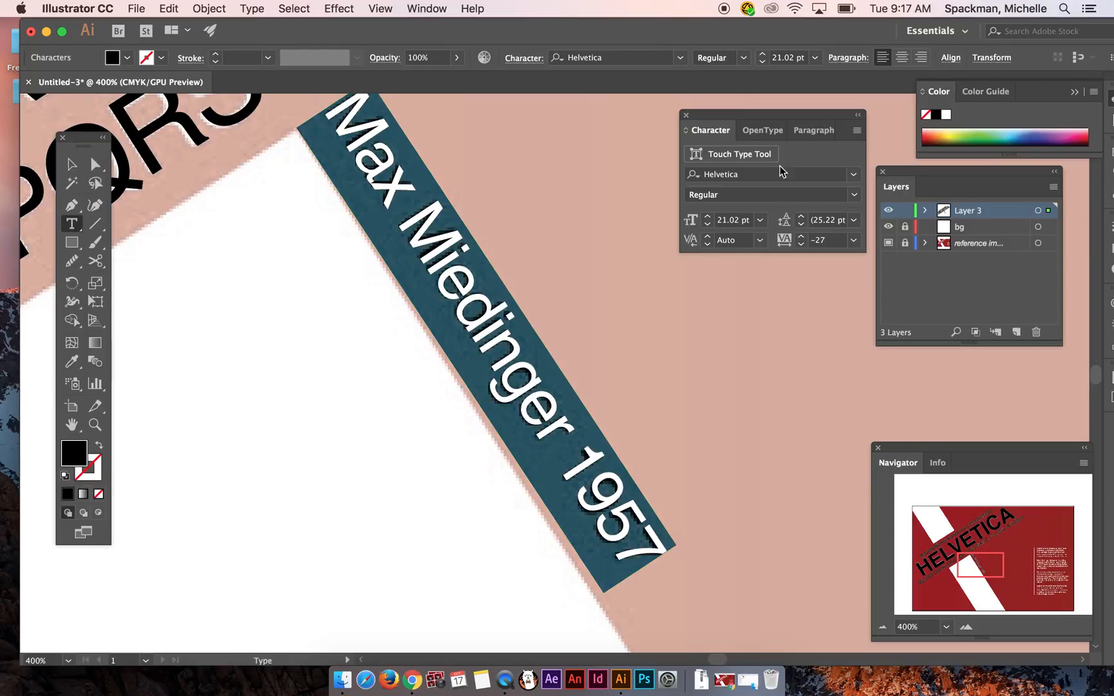
{"action": "left_click", "coordinate": [801, 244]}
{"action": "left_click", "coordinate": [801, 244]}
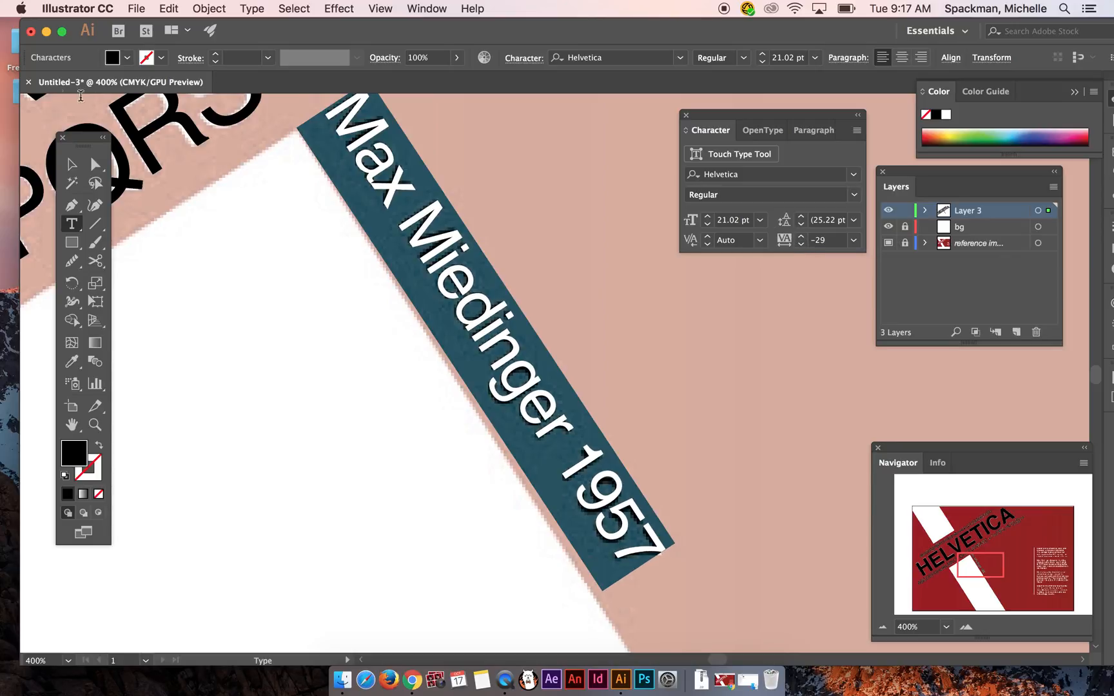
{"action": "left_click", "coordinate": [72, 164]}
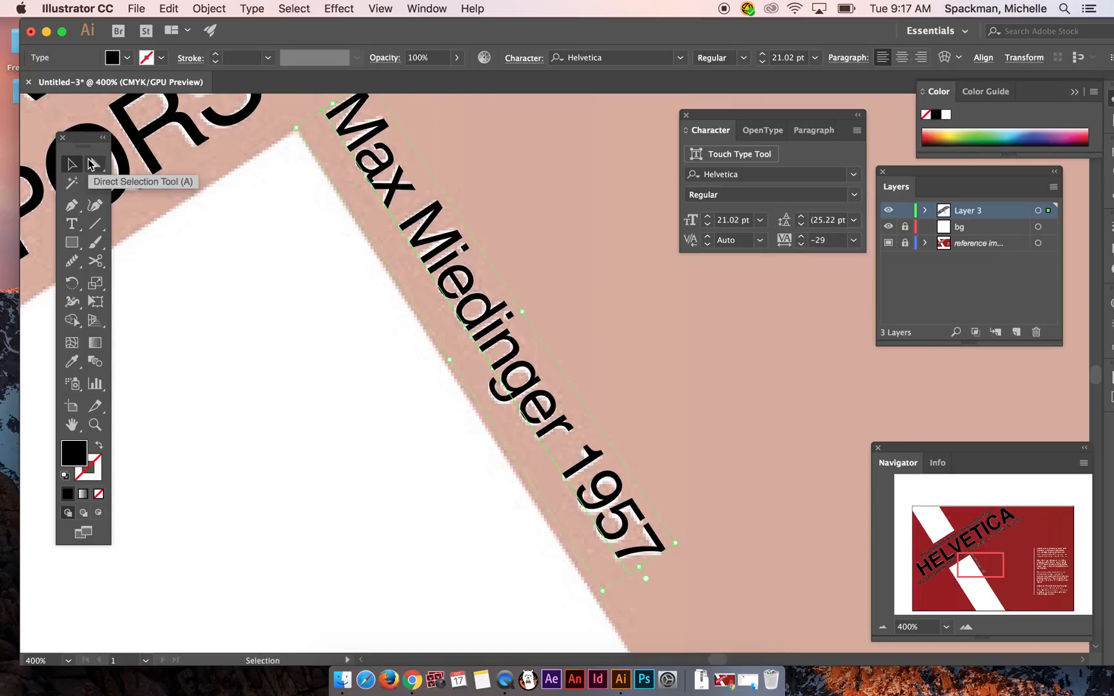
{"action": "key", "text": "super+minus"}
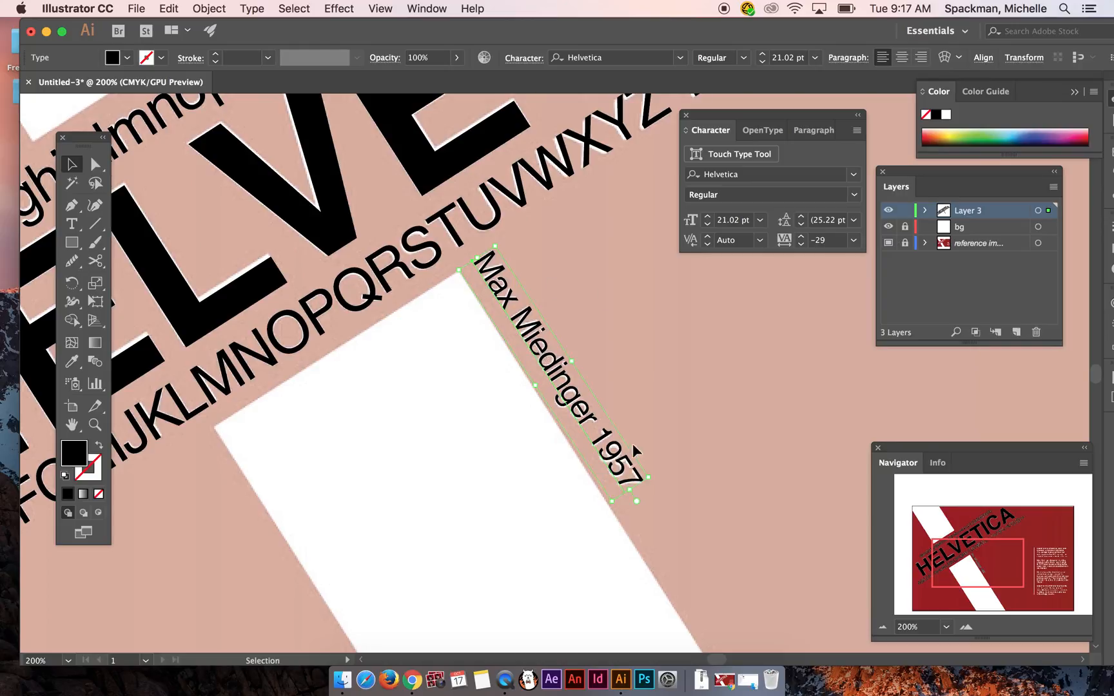
Step: Fine-tune the rotation of the "Max Miedinger 1957" text and convert it to outlines
{"action": "left_click_drag", "start_coordinate": [654, 473], "coordinate": [655, 480]}
{"action": "left_click", "coordinate": [699, 467]}
{"action": "left_click", "coordinate": [622, 455]}
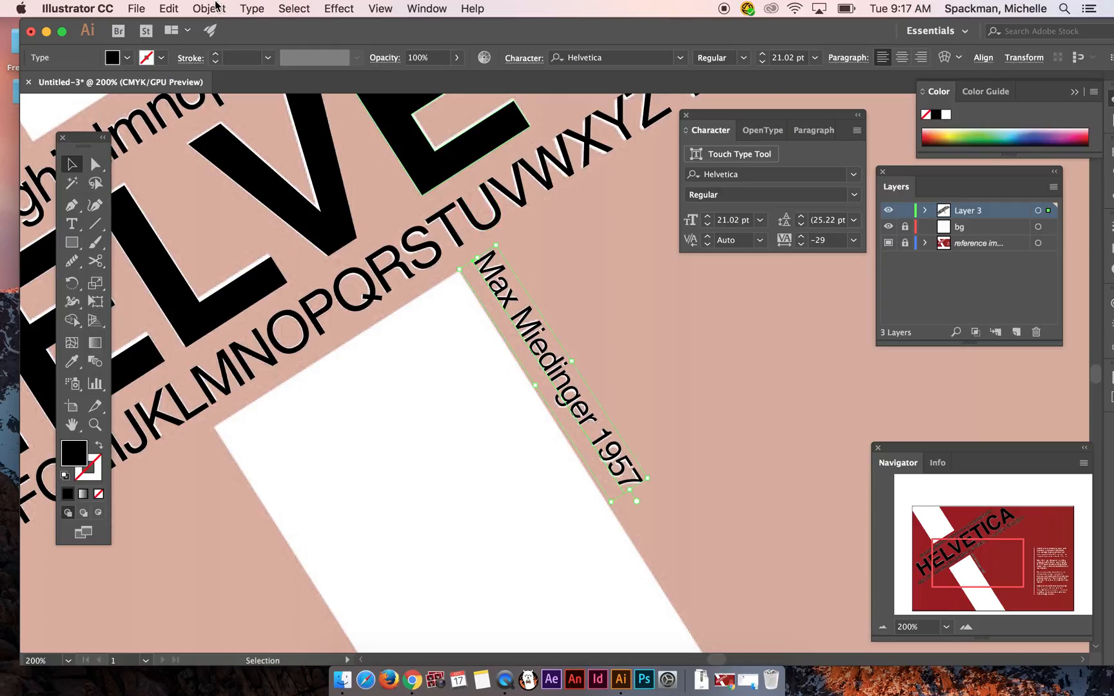
{"action": "left_click", "coordinate": [220, 8]}
{"action": "mouse_move", "coordinate": [252, 9]}
{"action": "left_click", "coordinate": [329, 262]}
{"action": "left_click", "coordinate": [740, 356]}
Step: Draw an area text frame over the template's body paragraphs and replace its placeholder text with "Helvetica"
{"action": "key", "text": "super+minus"}
{"action": "key", "text": "super+minus"}
{"action": "key", "text": "super+minus"}
{"action": "key", "text": "super+minus"}
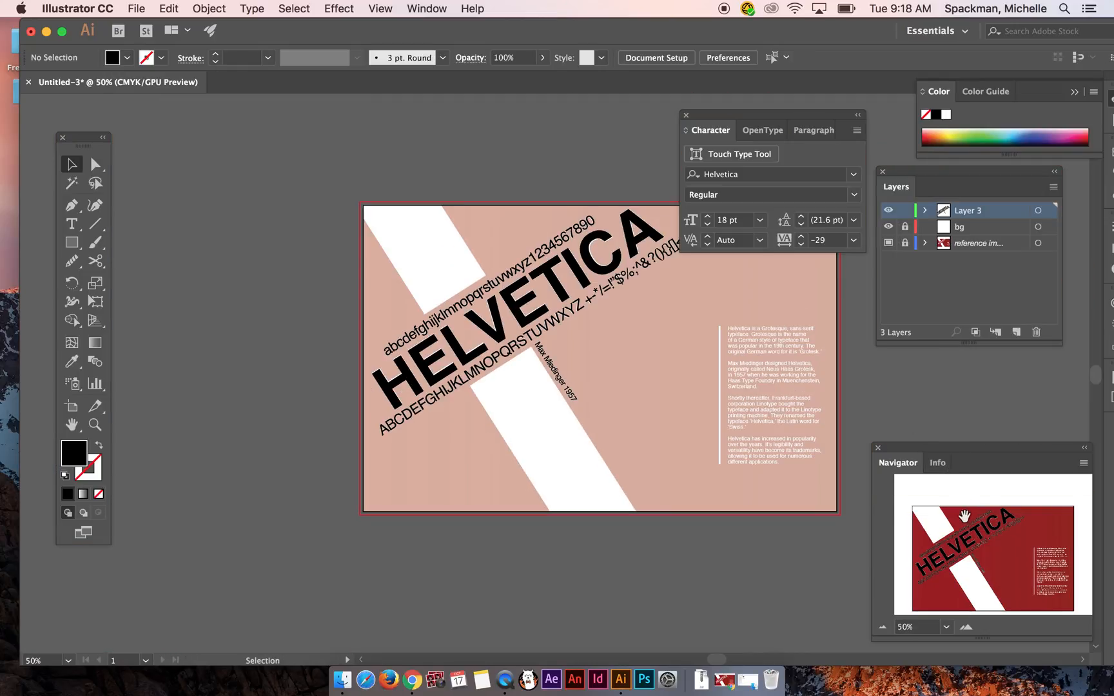
{"action": "left_click_drag", "start_coordinate": [964, 516], "coordinate": [1051, 512]}
{"action": "key", "text": "super+equal"}
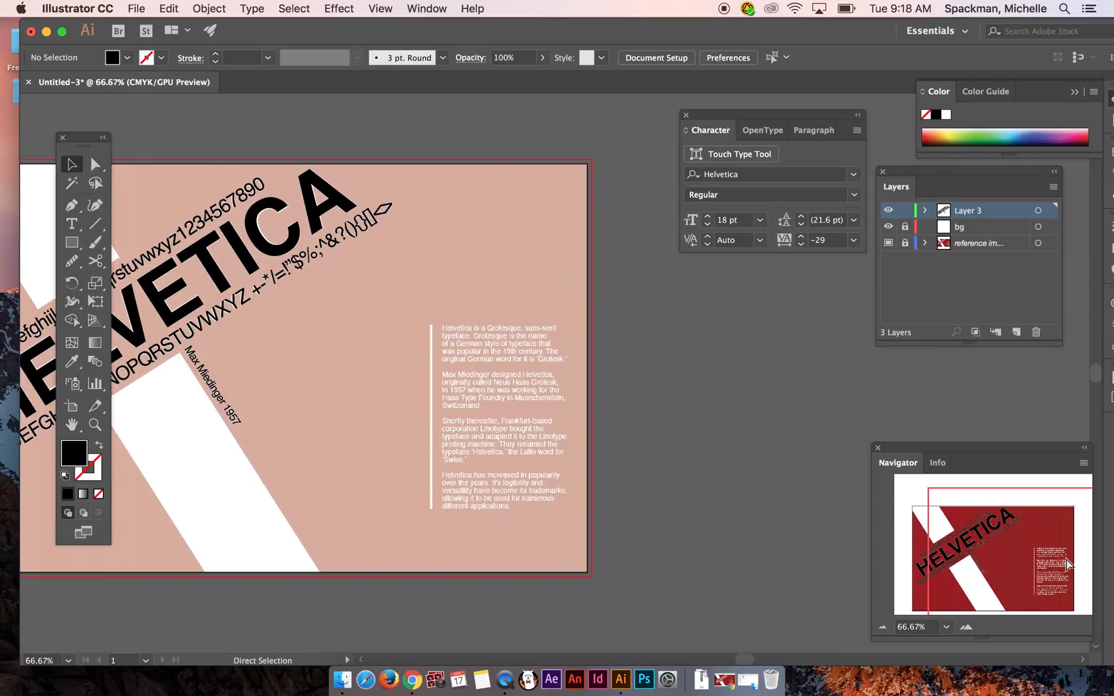
{"action": "key", "text": "super+equal"}
{"action": "key", "text": "super+equal"}
{"action": "mouse_move", "coordinate": [1067, 564]}
{"action": "left_mouse_down"}
{"action": "mouse_move", "coordinate": [1050, 563]}
{"action": "mouse_move", "coordinate": [1063, 566]}
{"action": "left_mouse_up"}
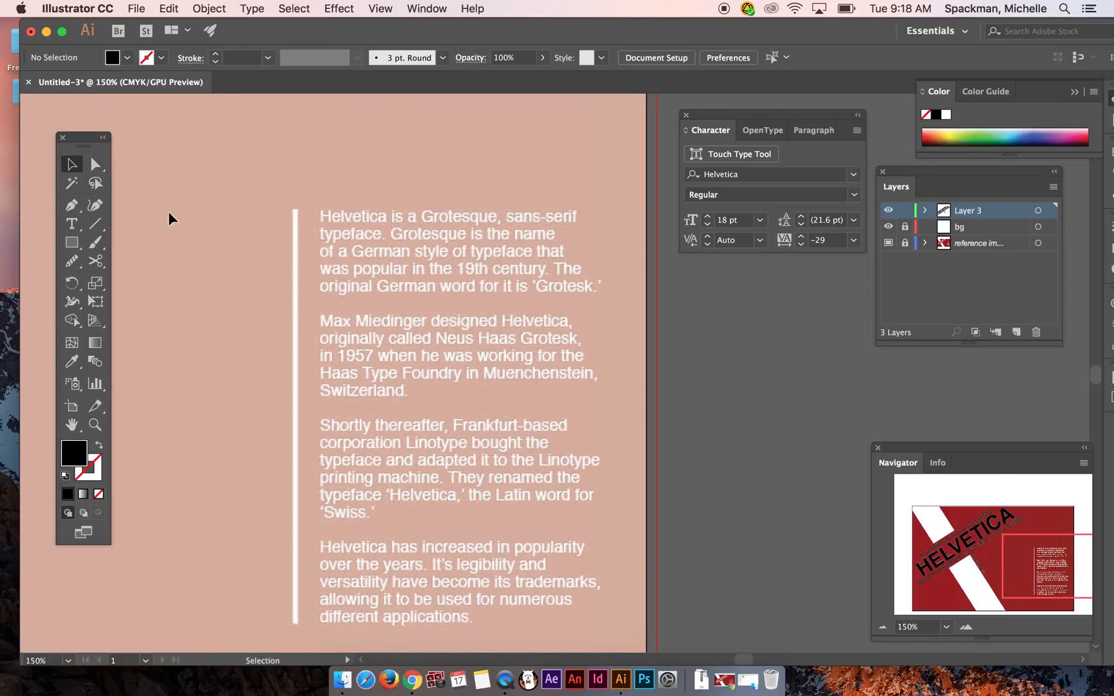
{"action": "left_click", "coordinate": [75, 227]}
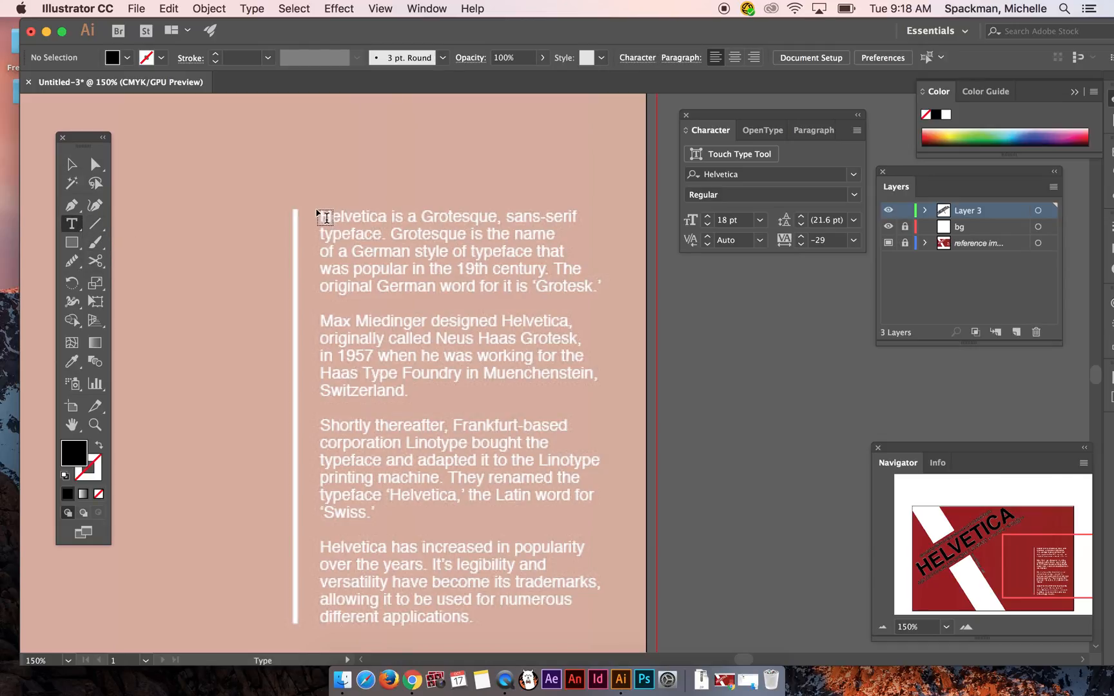
{"action": "left_click_drag", "start_coordinate": [329, 222], "coordinate": [609, 629]}
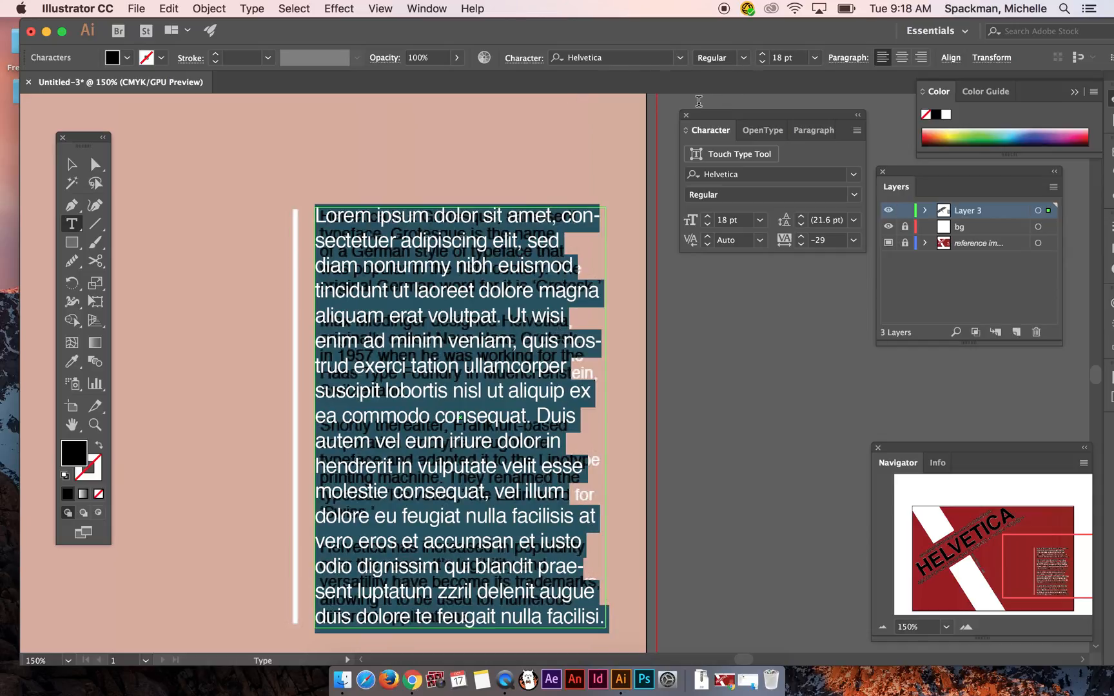
{"action": "key", "text": "super+v"}
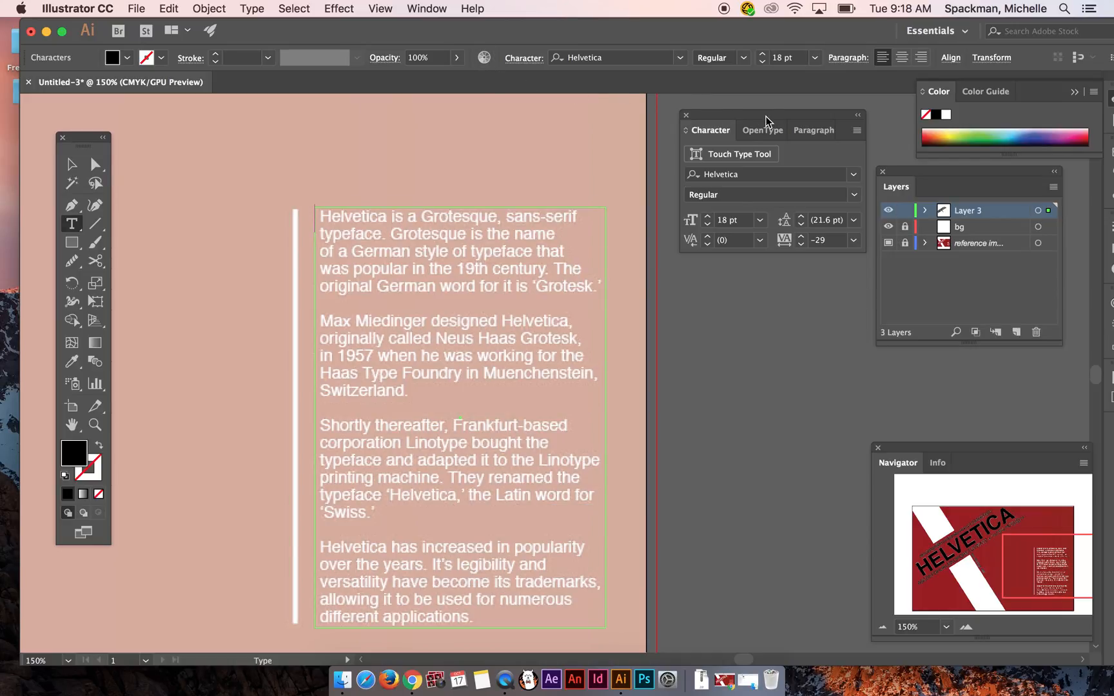
{"action": "type", "text": "Helvetica"}
Step: Set the font size of the word "Helvetica" in the body text frame to 15 pt
{"action": "key", "text": "super+a"}
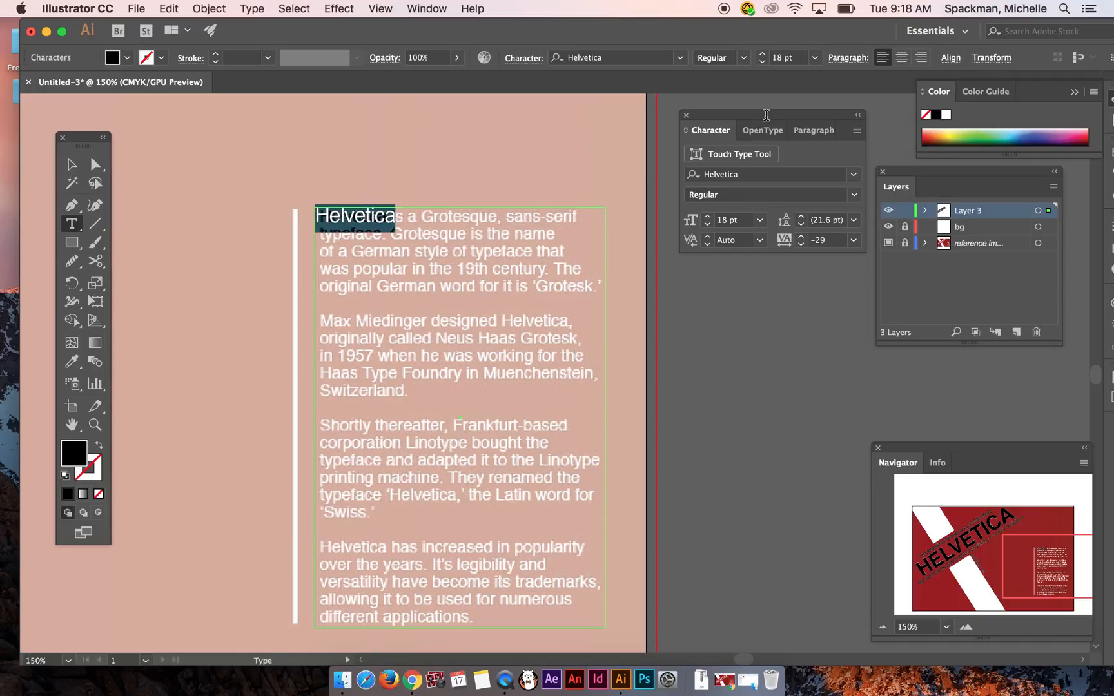
{"action": "key", "text": "super+equal"}
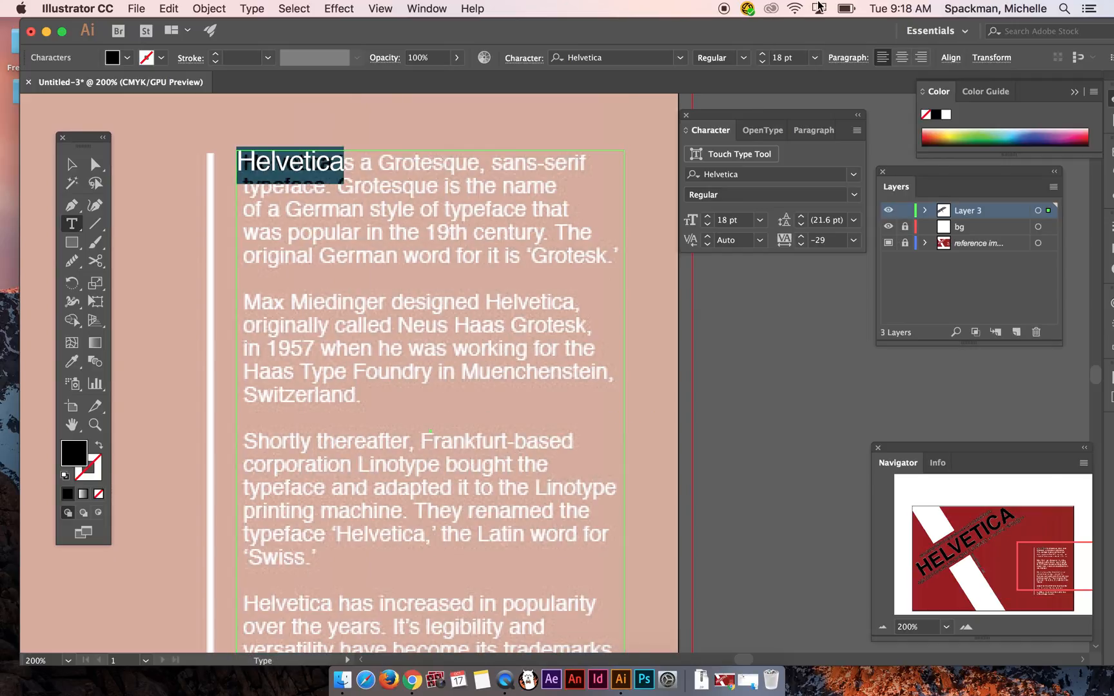
{"action": "left_click", "coordinate": [766, 60]}
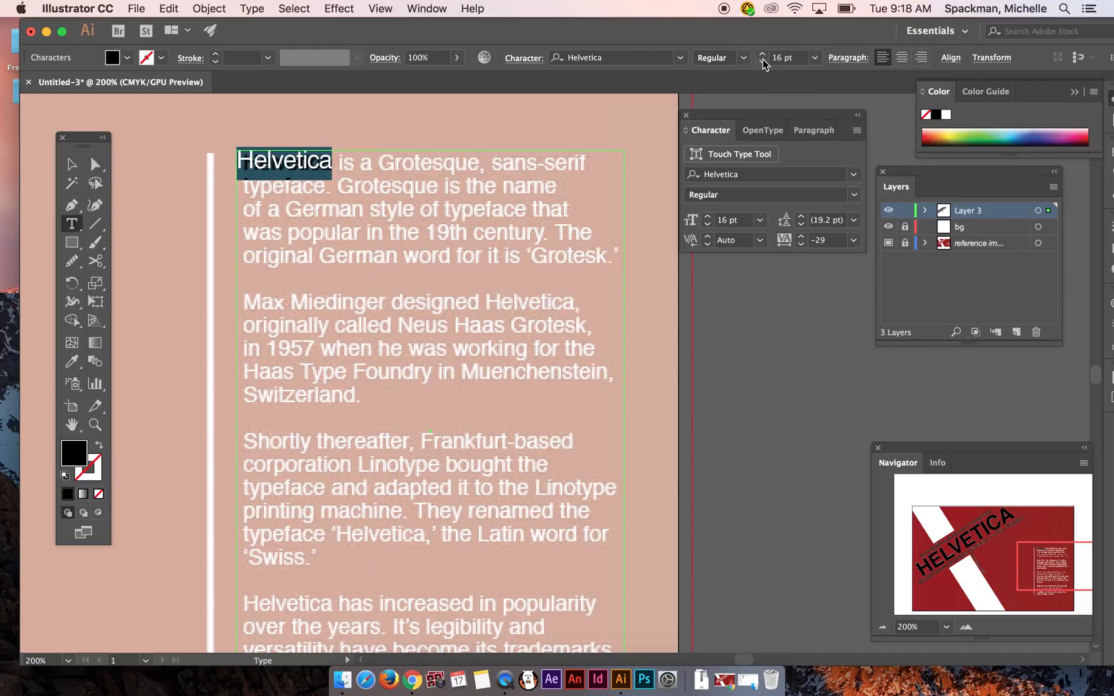
{"action": "left_click", "coordinate": [762, 60]}
Step: Nudge the body text frame down and across until "Helvetica" lines up with the template's first word
{"action": "left_click", "coordinate": [73, 166]}
{"action": "key", "text": "Down"}
{"action": "key", "text": "Down"}
{"action": "key", "text": "Down"}
{"action": "key", "text": "Right"}
{"action": "key", "text": "Right"}
{"action": "key", "text": "Right"}
{"action": "key", "text": "Up"}
{"action": "key", "text": "Right"}
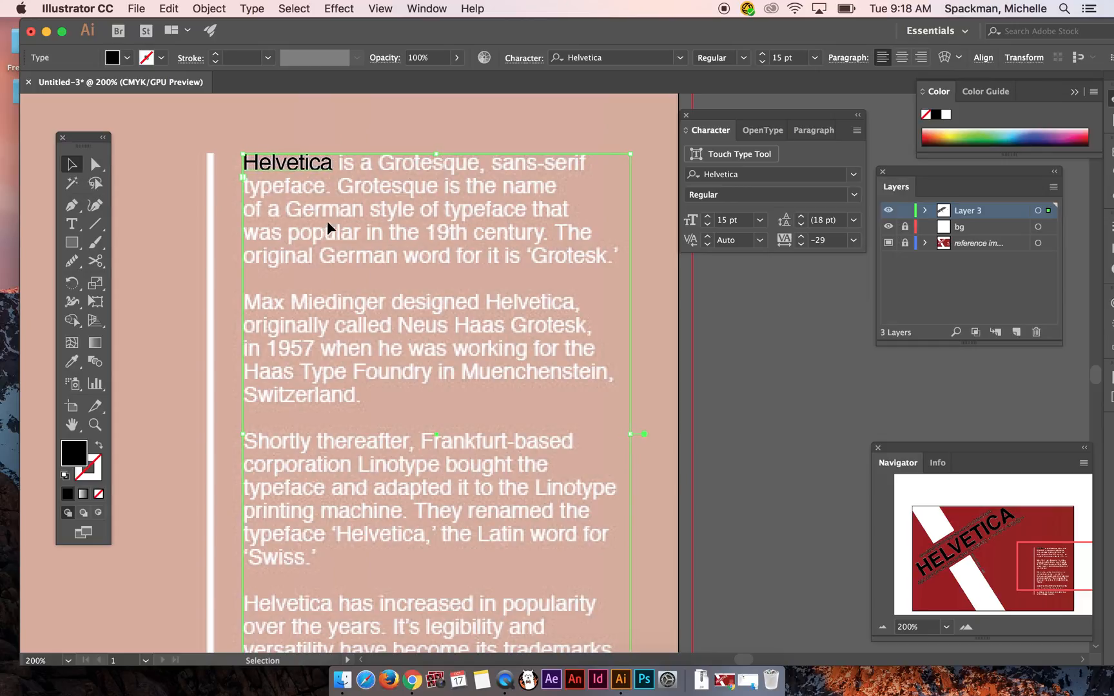
Step: Continue the body text so it reads "Helvetica is a Grotesque, sans-serif typface"
{"action": "double_click", "coordinate": [334, 160]}
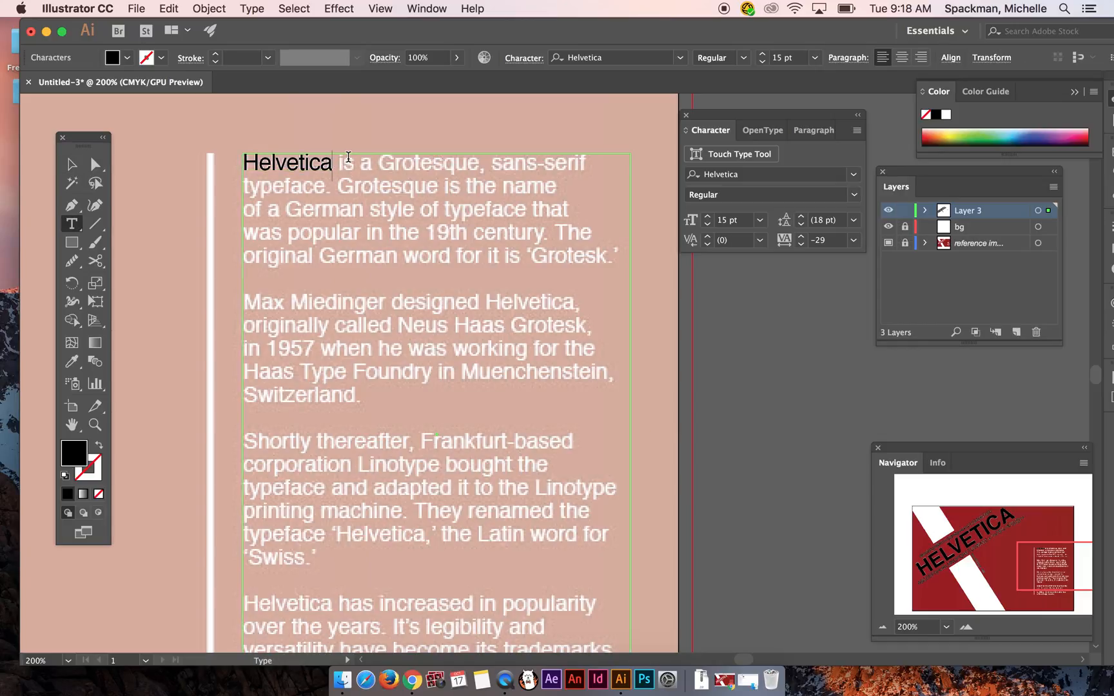
{"action": "type", "text": "is a Grotesque"}
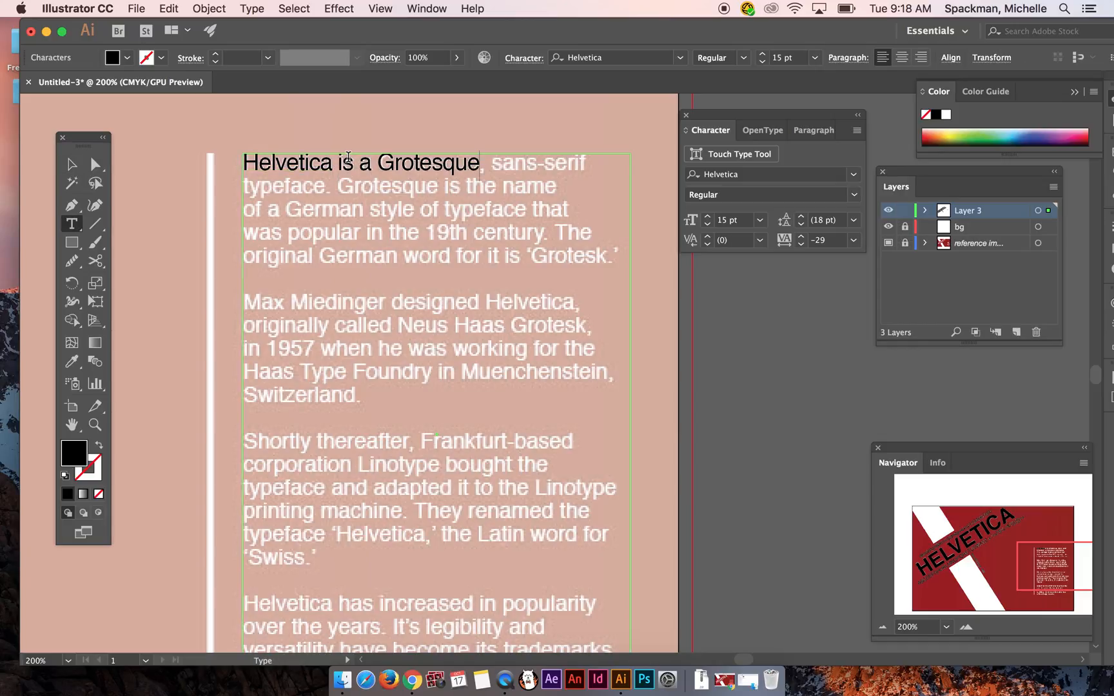
{"action": "type", "text": ", sans-serif "}
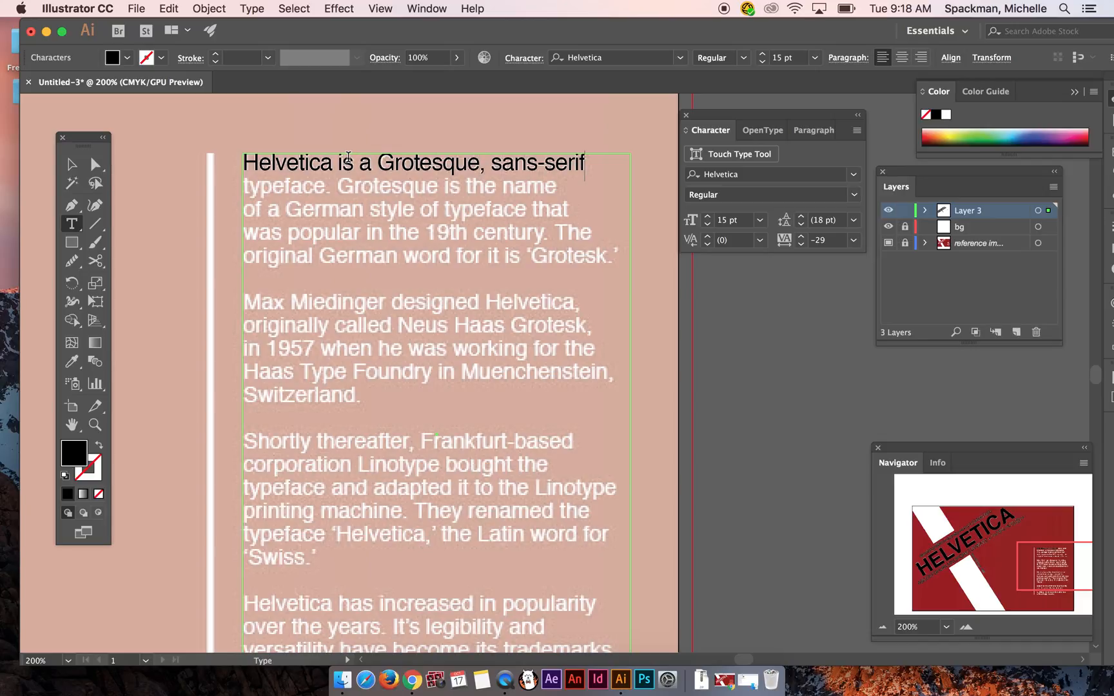
{"action": "type", "text": "typface"}
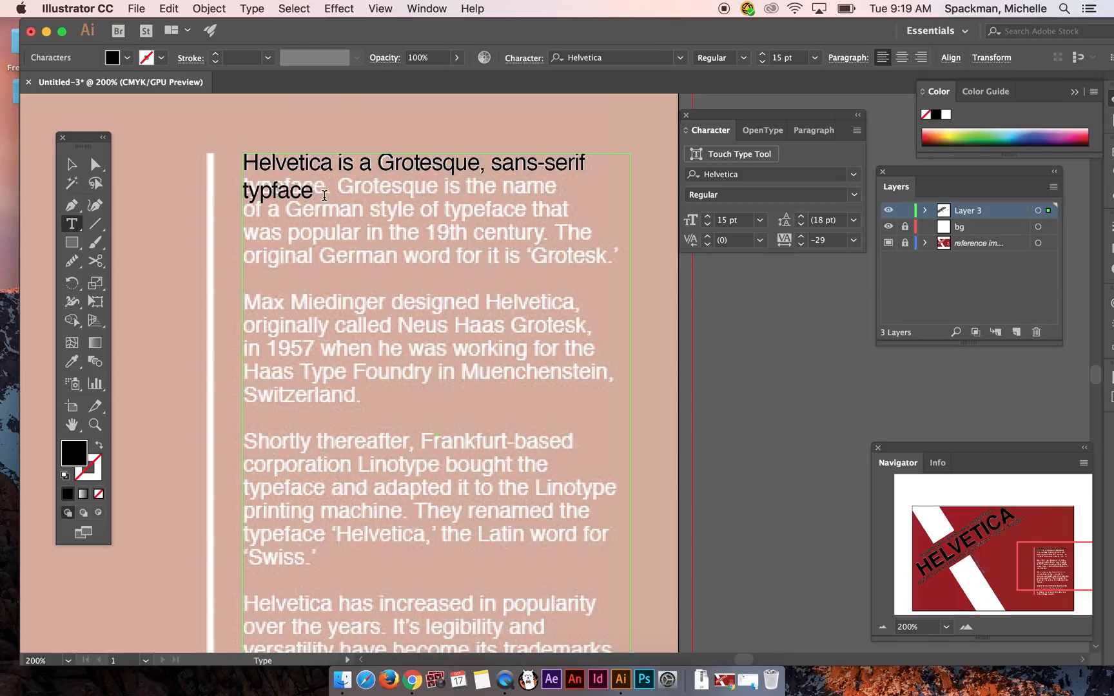
Step: Set the leading of both body text lines to 15 pt
{"action": "left_click_drag", "start_coordinate": [320, 191], "coordinate": [201, 122]}
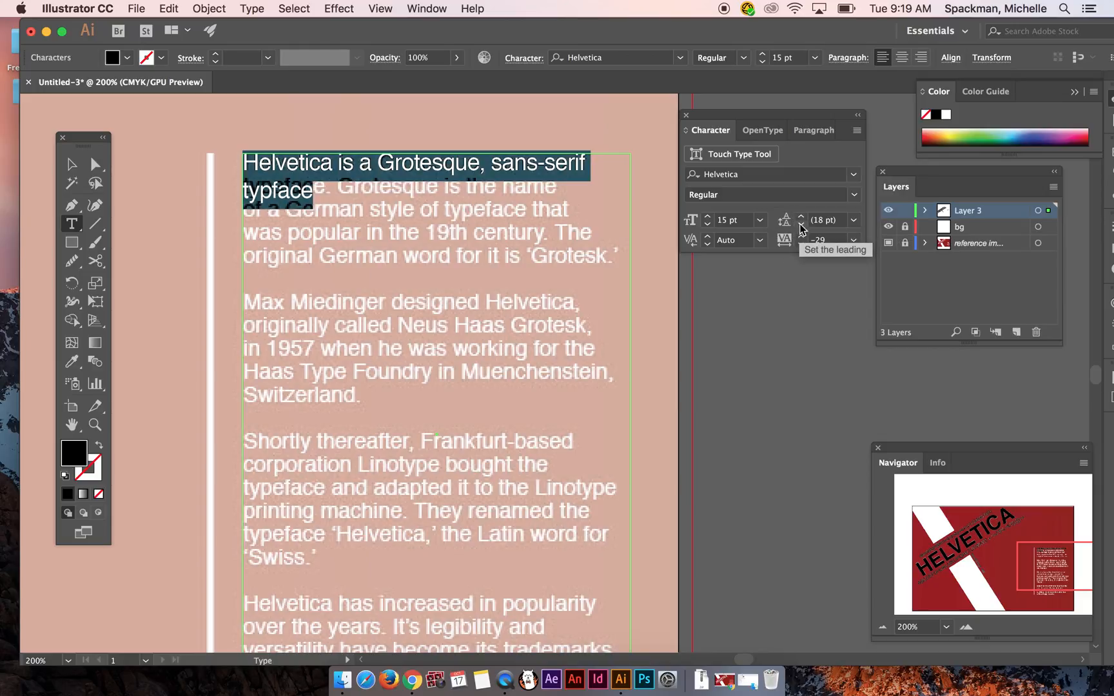
{"action": "left_click", "coordinate": [800, 225]}
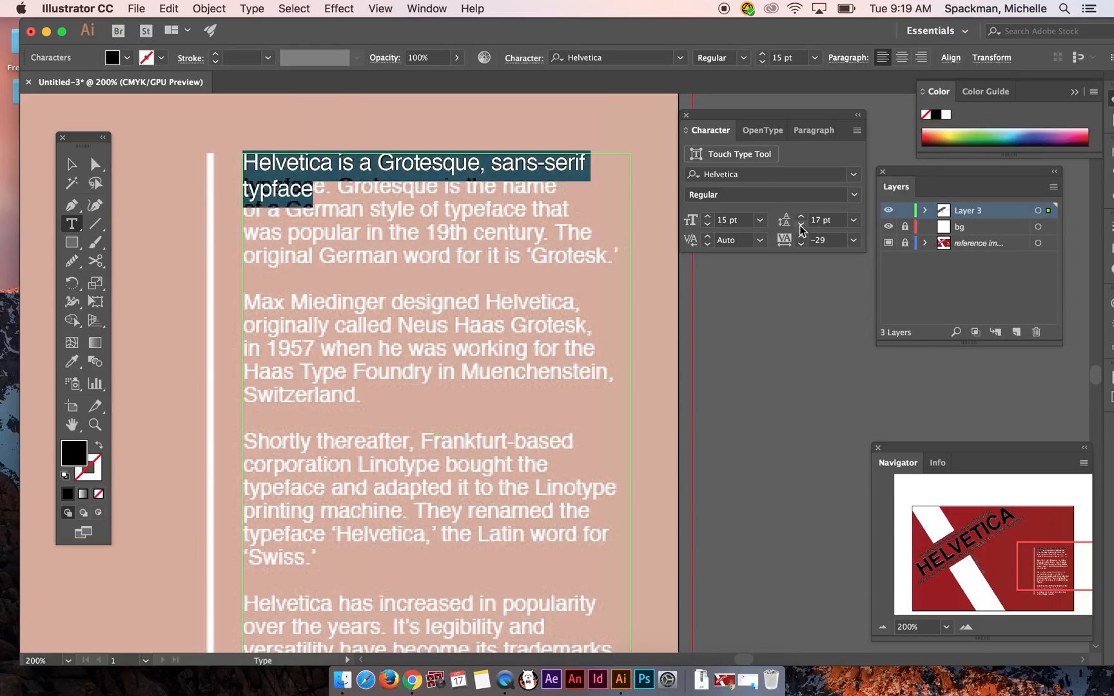
{"action": "left_click", "coordinate": [801, 225]}
{"action": "left_click", "coordinate": [800, 225]}
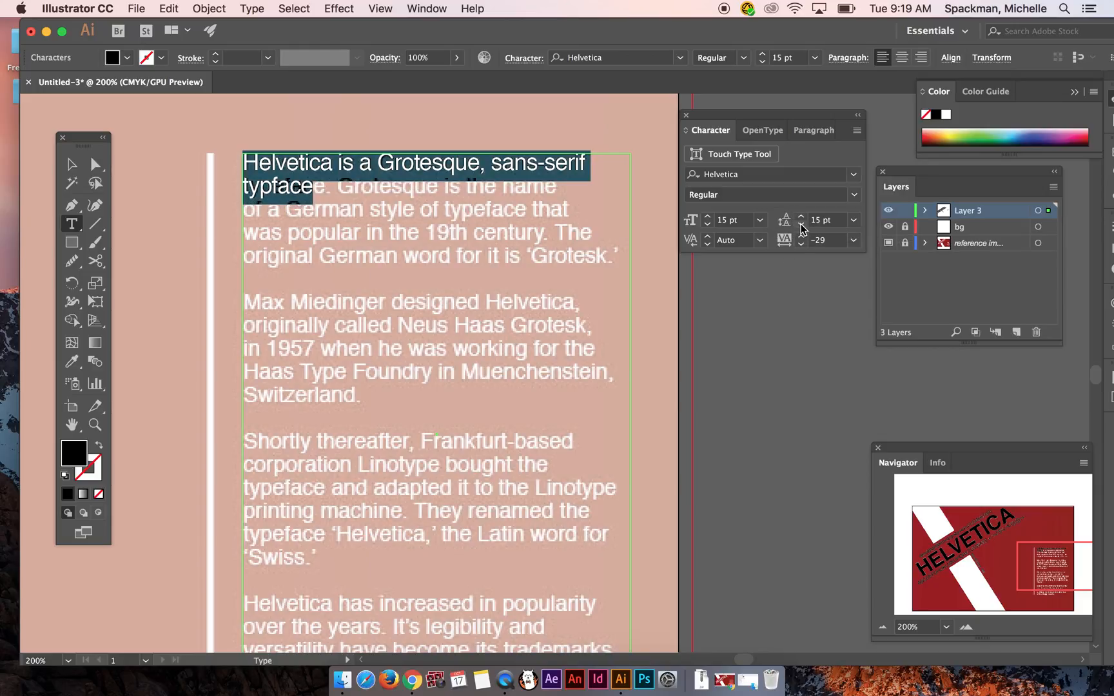
{"action": "left_click", "coordinate": [328, 194]}
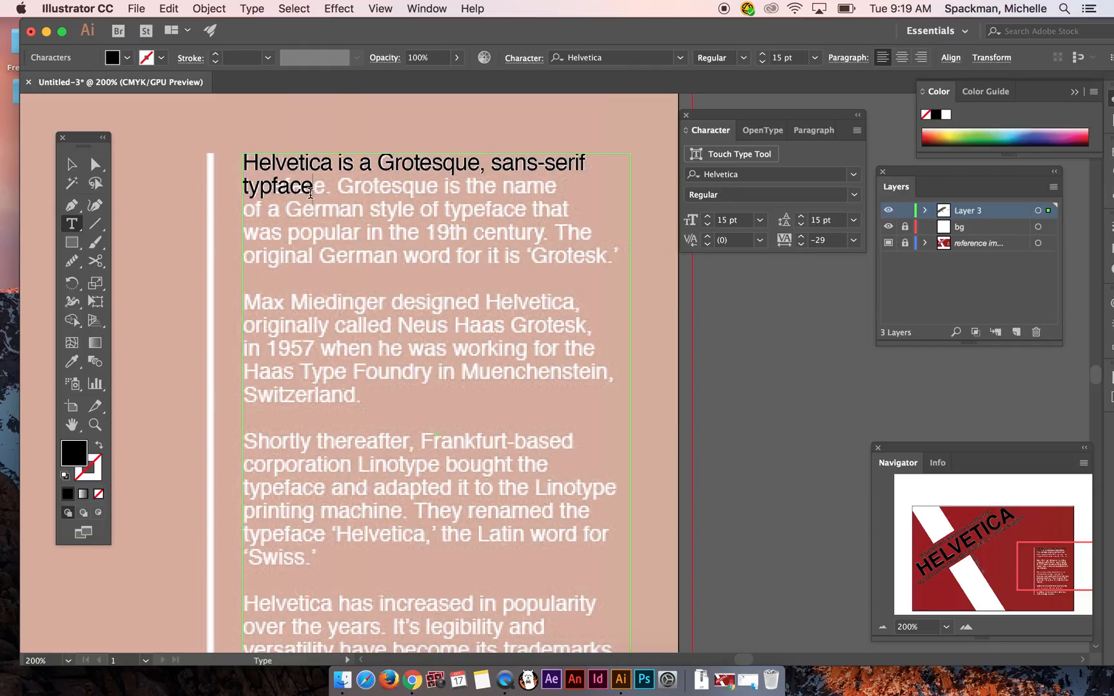
Step: Cut the word "typface" and paste it back after "sans-serif"
{"action": "left_click_drag", "start_coordinate": [314, 188], "coordinate": [232, 182]}
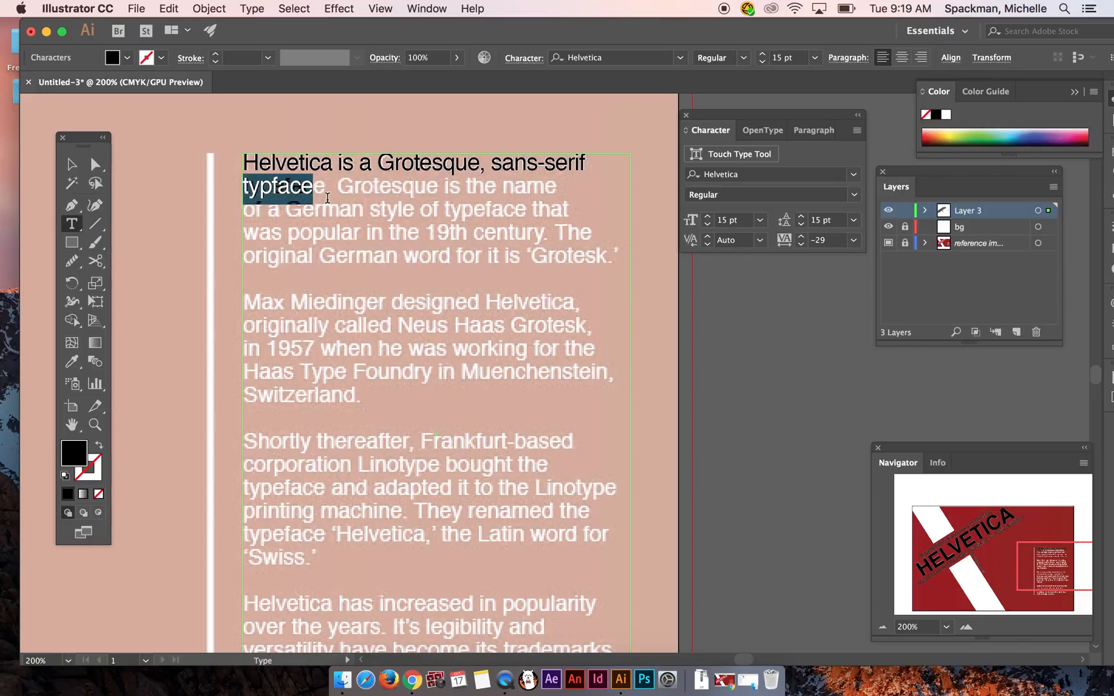
{"action": "key", "text": "super+x"}
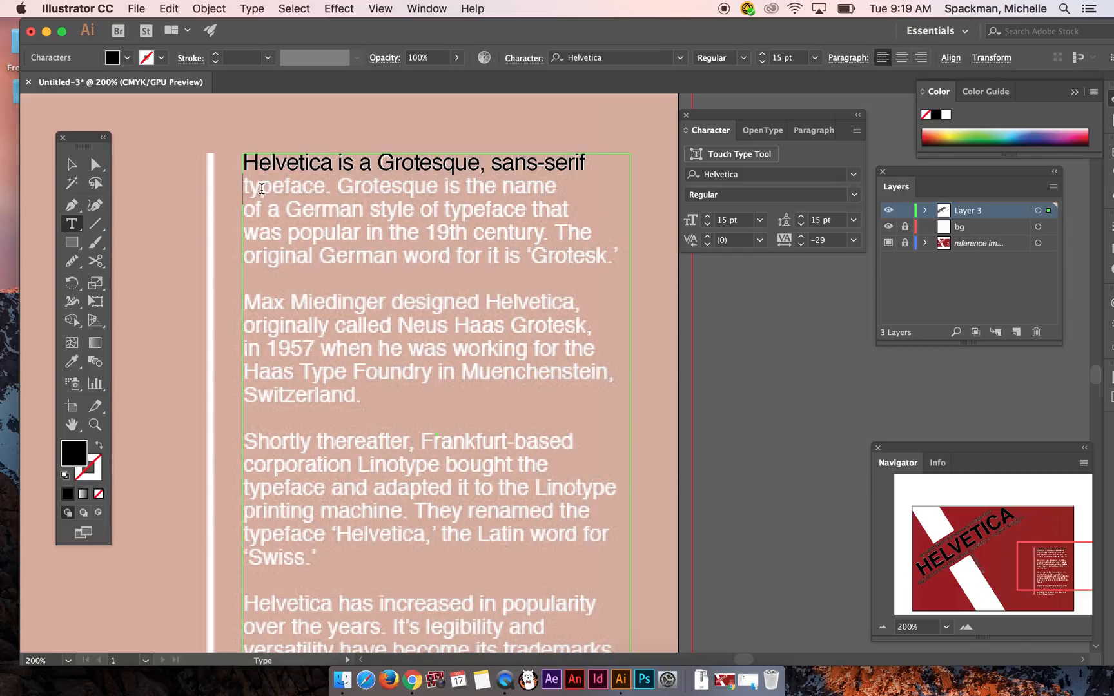
{"action": "left_click", "coordinate": [591, 161]}
{"action": "key", "text": "super+v"}
Step: Raise the tracking of the word "typface" on the second body line to 72
{"action": "left_click_drag", "start_coordinate": [314, 186], "coordinate": [186, 191]}
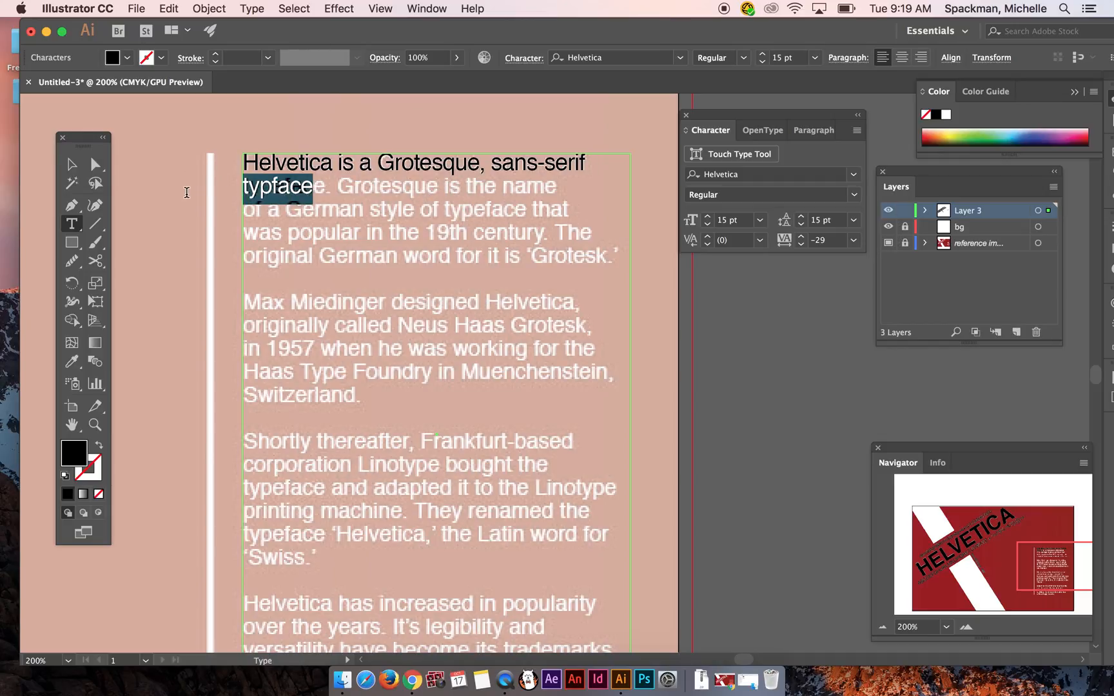
{"action": "left_click", "coordinate": [801, 239]}
{"action": "left_click", "coordinate": [803, 242]}
{"action": "left_click", "coordinate": [803, 236]}
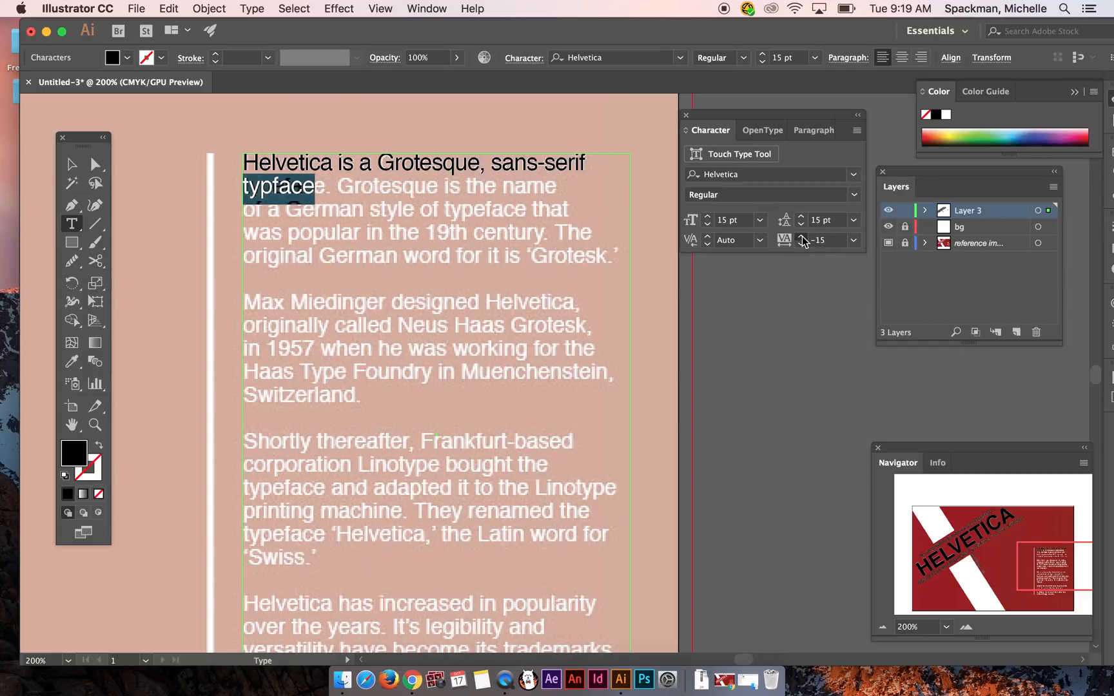
{"action": "left_click", "coordinate": [803, 237]}
{"action": "left_click", "coordinate": [802, 237]}
{"action": "left_click", "coordinate": [802, 238]}
{"action": "left_click", "coordinate": [803, 237]}
{"action": "left_click", "coordinate": [802, 238]}
{"action": "left_click", "coordinate": [803, 238]}
{"action": "left_click", "coordinate": [802, 238]}
{"action": "left_click", "coordinate": [802, 238]}
{"action": "left_click", "coordinate": [802, 237]}
Step: Try a tighter leading on the word "typface" and return it to 15 pt
{"action": "left_click", "coordinate": [802, 224]}
{"action": "left_click", "coordinate": [801, 224]}
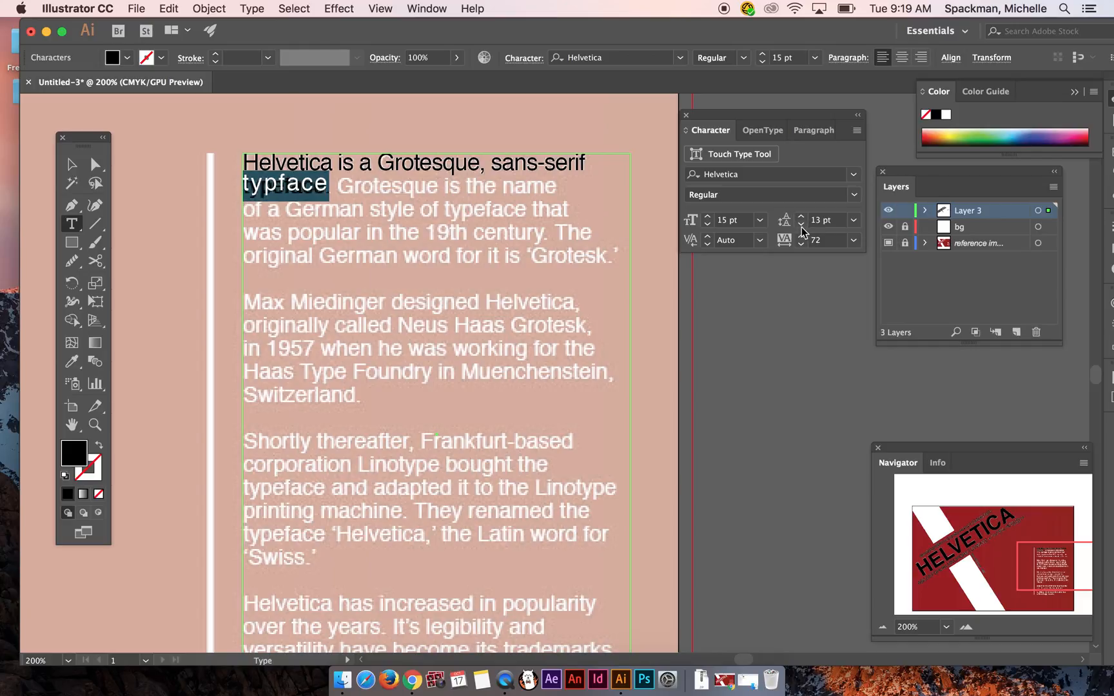
{"action": "left_click", "coordinate": [801, 225]}
{"action": "left_click", "coordinate": [802, 215]}
{"action": "left_click", "coordinate": [801, 216]}
{"action": "left_click", "coordinate": [802, 216]}
Step: Reduce the tracking of the word "typface" to 30
{"action": "left_click", "coordinate": [801, 244]}
{"action": "left_click", "coordinate": [798, 244]}
{"action": "left_click", "coordinate": [798, 243]}
{"action": "left_click", "coordinate": [798, 243]}
{"action": "left_click", "coordinate": [798, 243]}
{"action": "left_click", "coordinate": [797, 245]}
{"action": "left_click", "coordinate": [797, 244]}
{"action": "left_click", "coordinate": [797, 245]}
{"action": "left_click", "coordinate": [798, 244]}
{"action": "left_click", "coordinate": [797, 244]}
{"action": "left_click", "coordinate": [798, 244]}
{"action": "left_click", "coordinate": [800, 243]}
{"action": "left_click", "coordinate": [800, 244]}
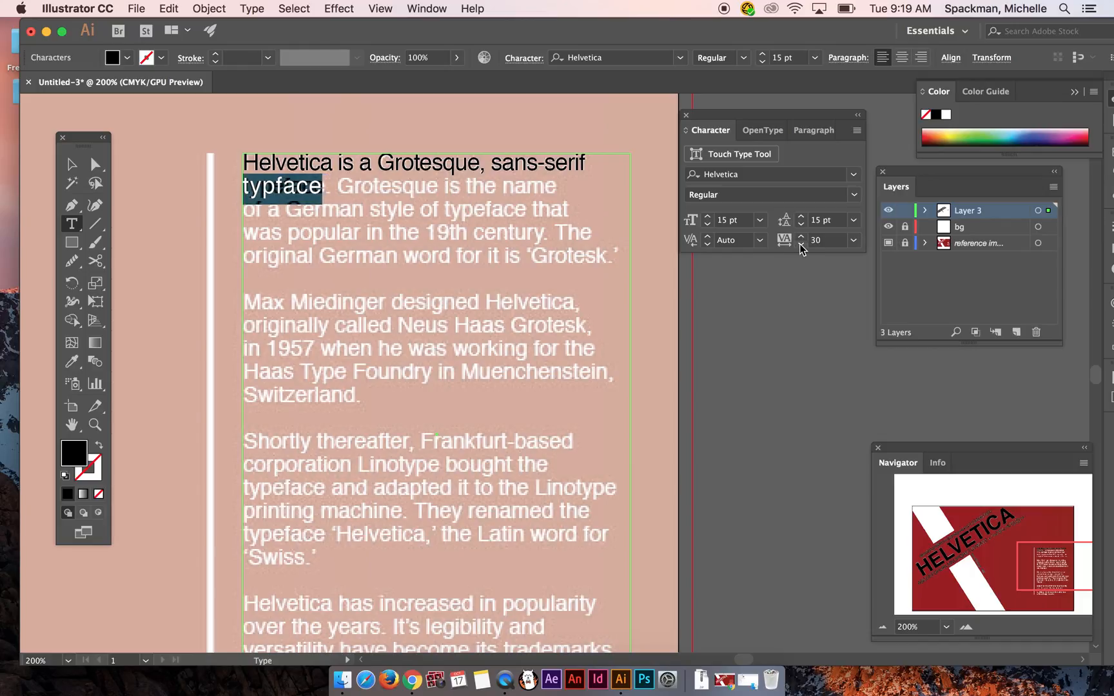
Step: Set the tracking of the word "typface" on the second body line to 32
{"action": "left_click", "coordinate": [801, 236]}
{"action": "left_click", "coordinate": [801, 237]}
{"action": "left_click", "coordinate": [802, 237]}
Step: Try the Bold and Bold Oblique styles on the first two body lines and return them to Regular
{"action": "left_click_drag", "start_coordinate": [334, 183], "coordinate": [206, 139]}
{"action": "left_click", "coordinate": [744, 59]}
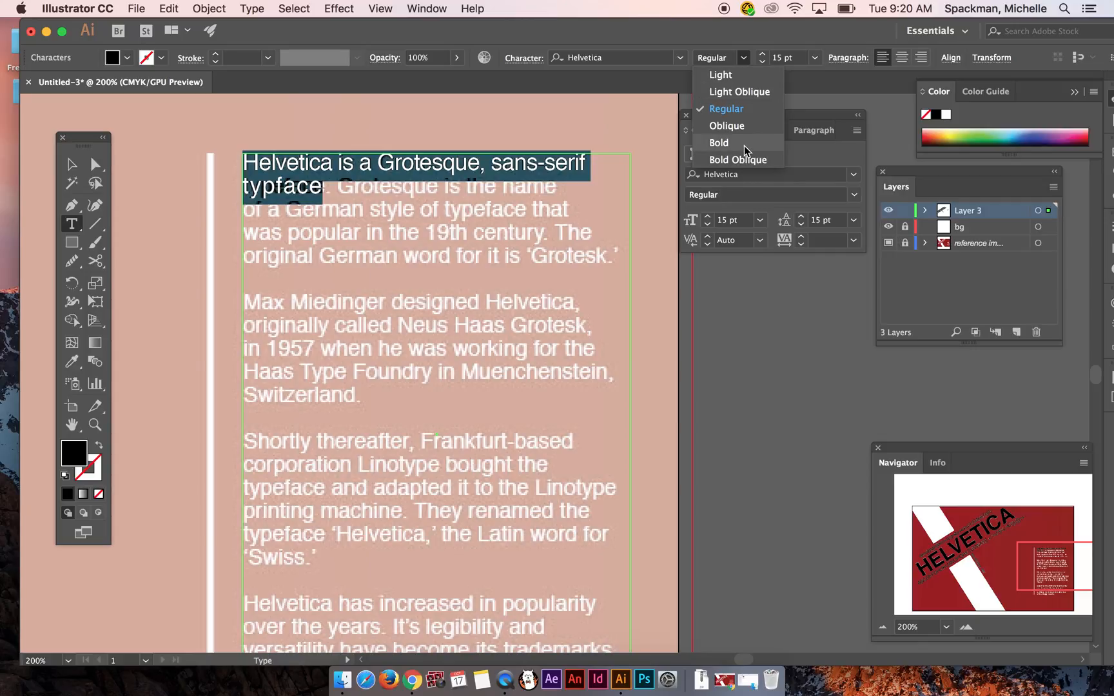
{"action": "left_click", "coordinate": [745, 146]}
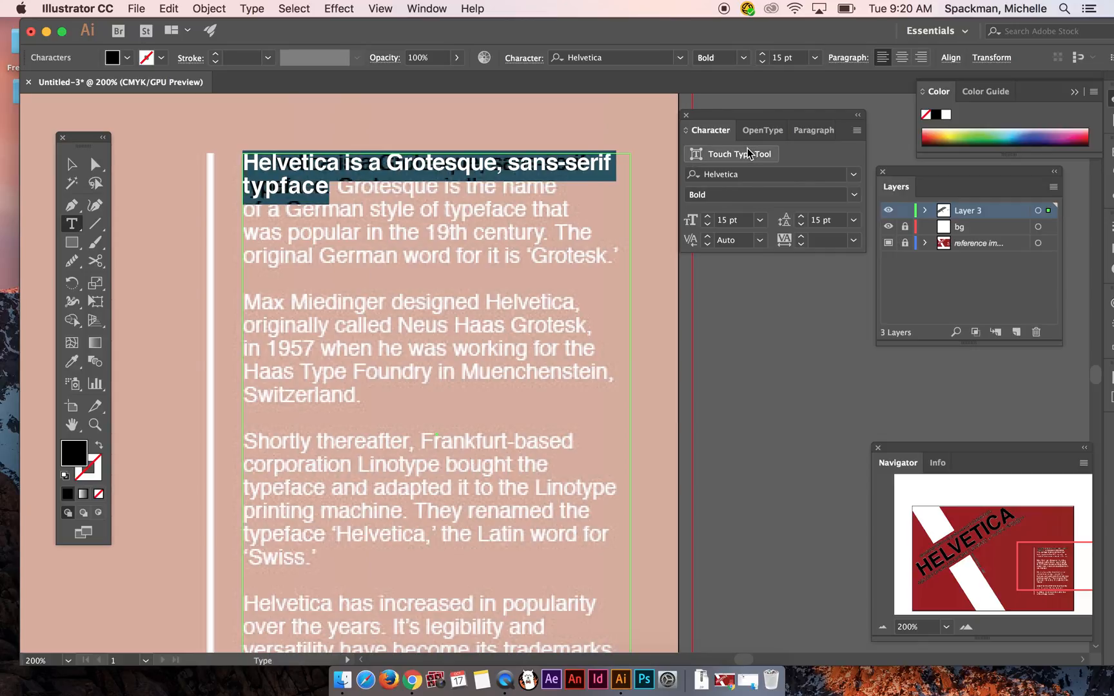
{"action": "left_click", "coordinate": [743, 58]}
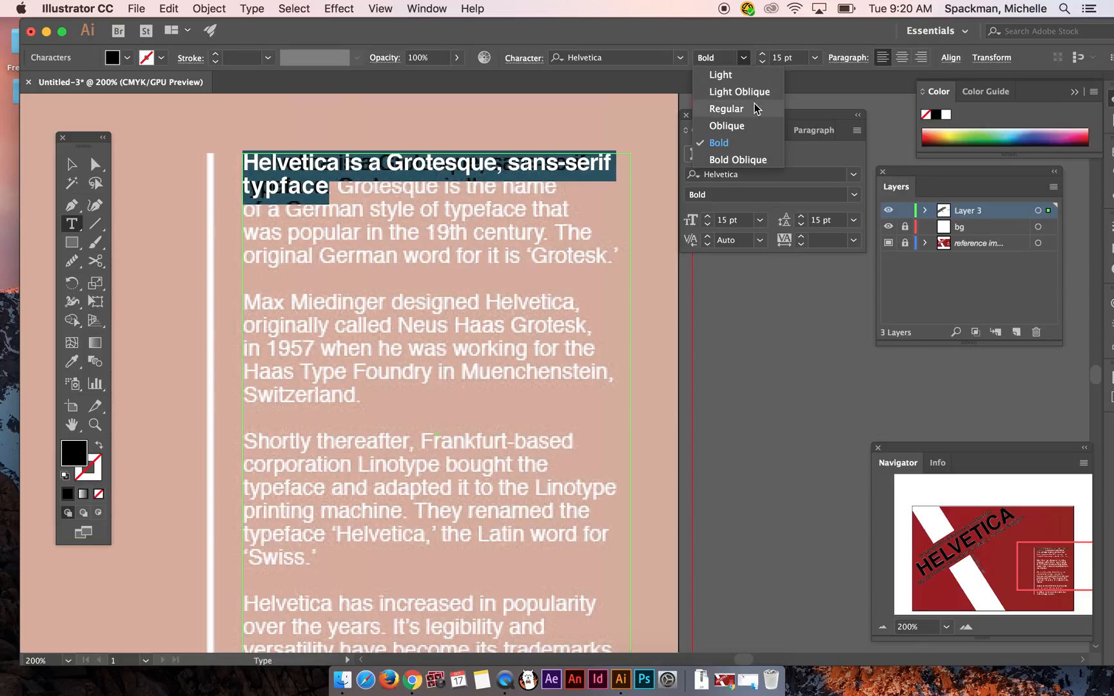
{"action": "left_click", "coordinate": [740, 158]}
{"action": "left_click", "coordinate": [744, 59]}
{"action": "left_click", "coordinate": [743, 105]}
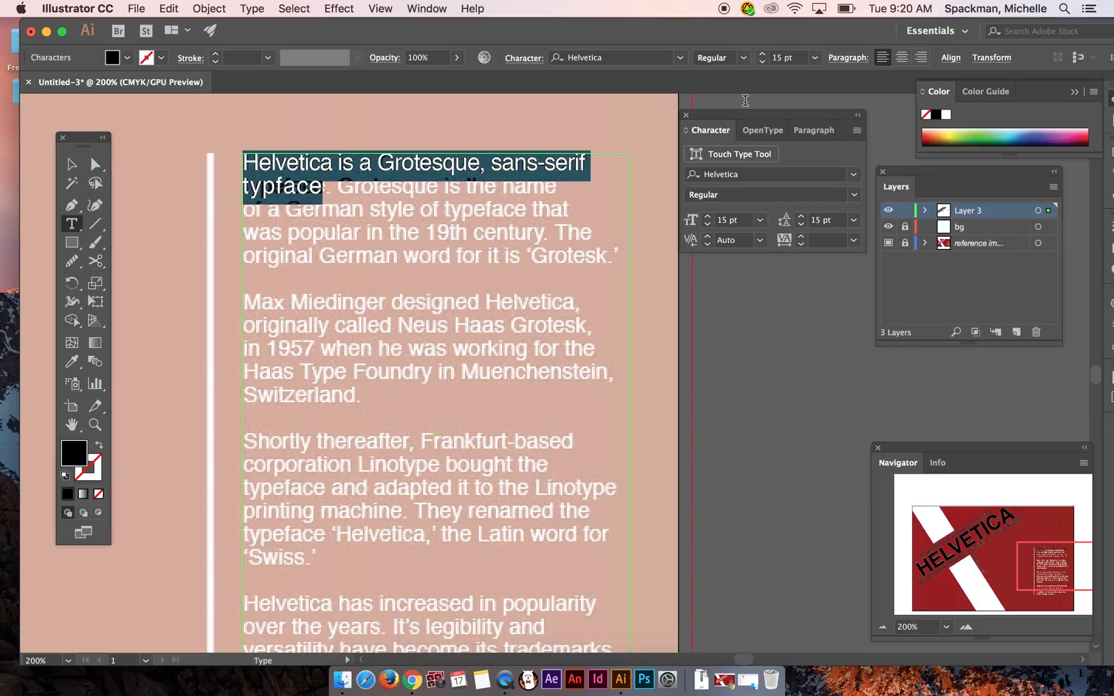
Step: Continue the body paragraph with ". Grotesque is the name of a german style of typeface that was popular in the 19th centure. The"
{"action": "left_click", "coordinate": [334, 188]}
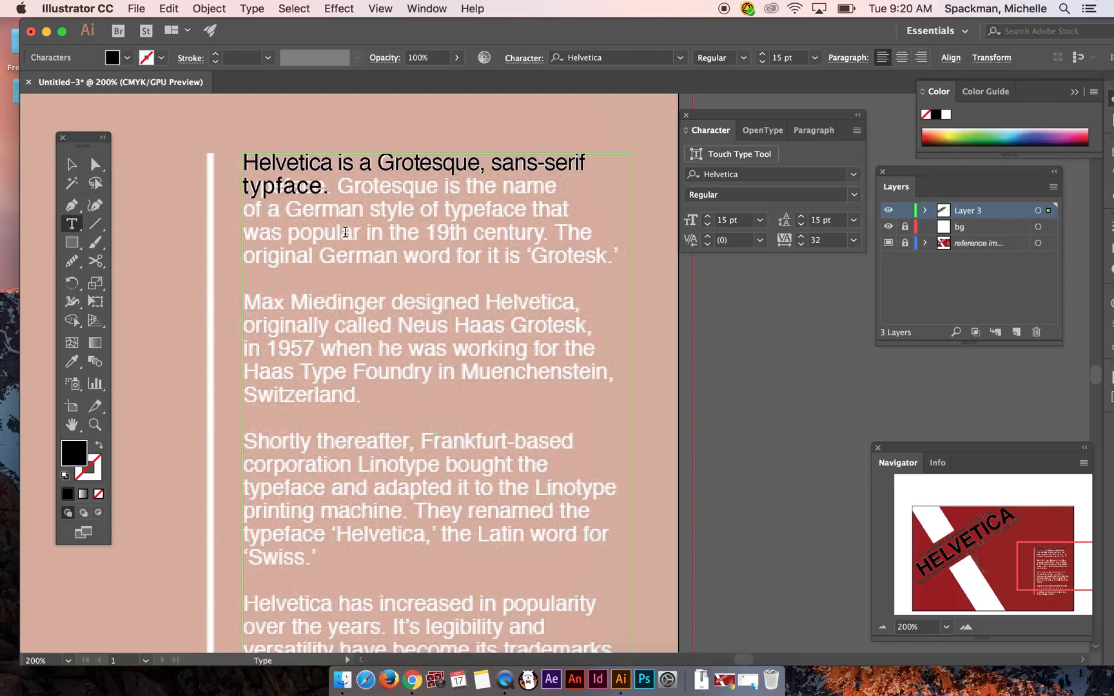
{"action": "type", "text": "Grotesque is the name of"}
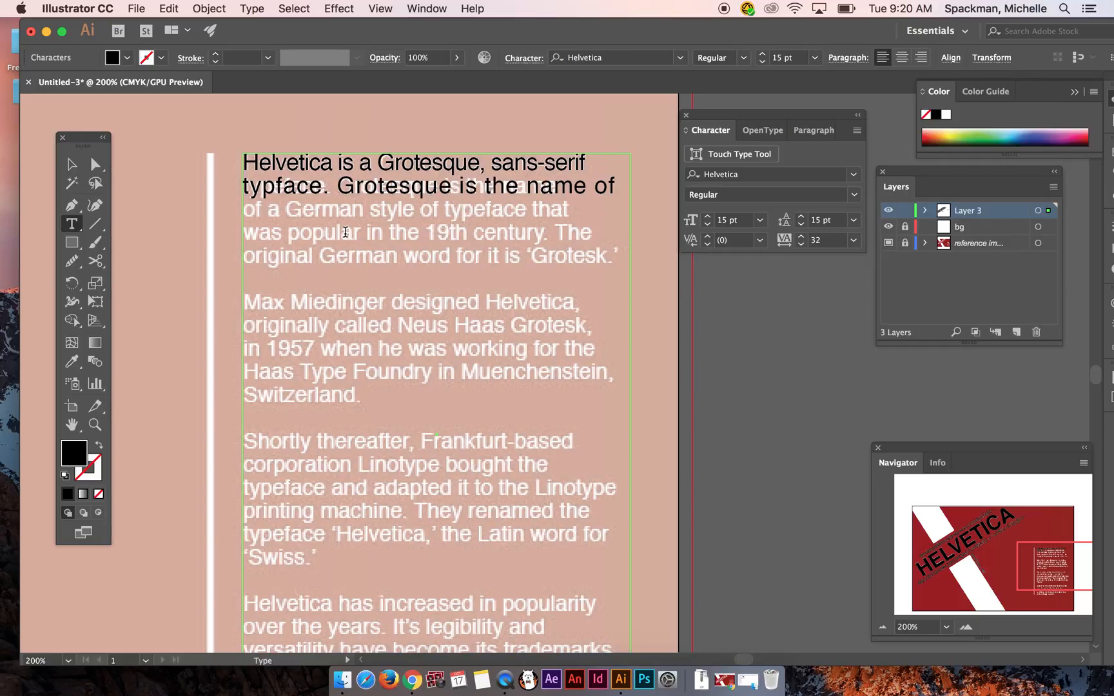
{"action": "type", "text": " a german style of"}
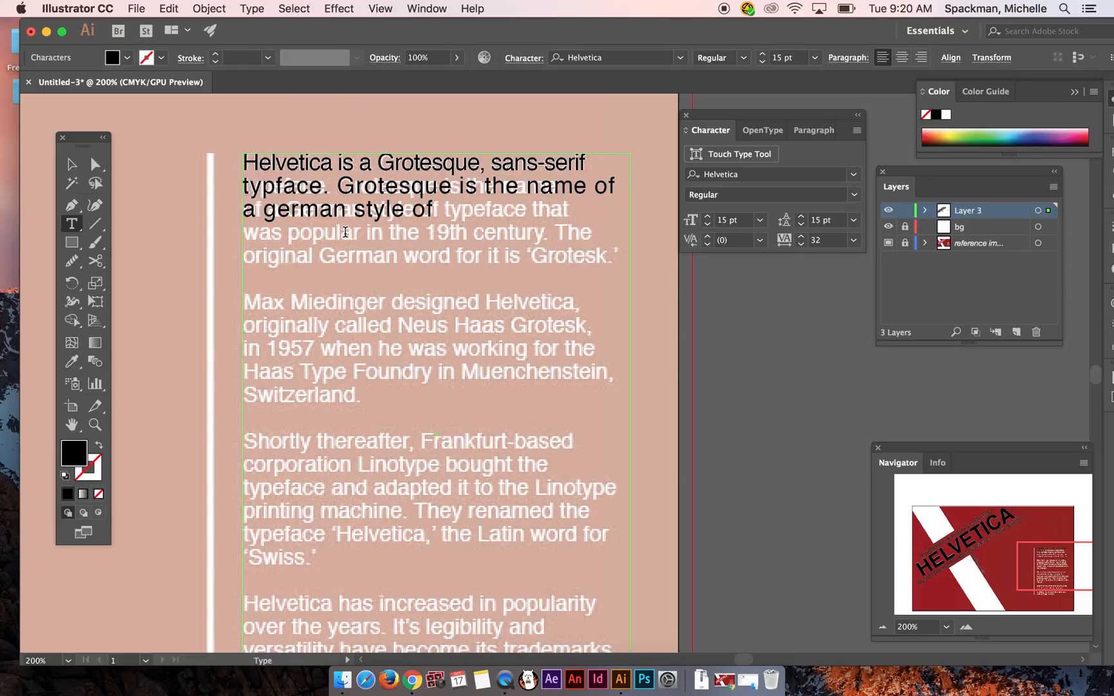
{"action": "type", "text": " typeface that w"}
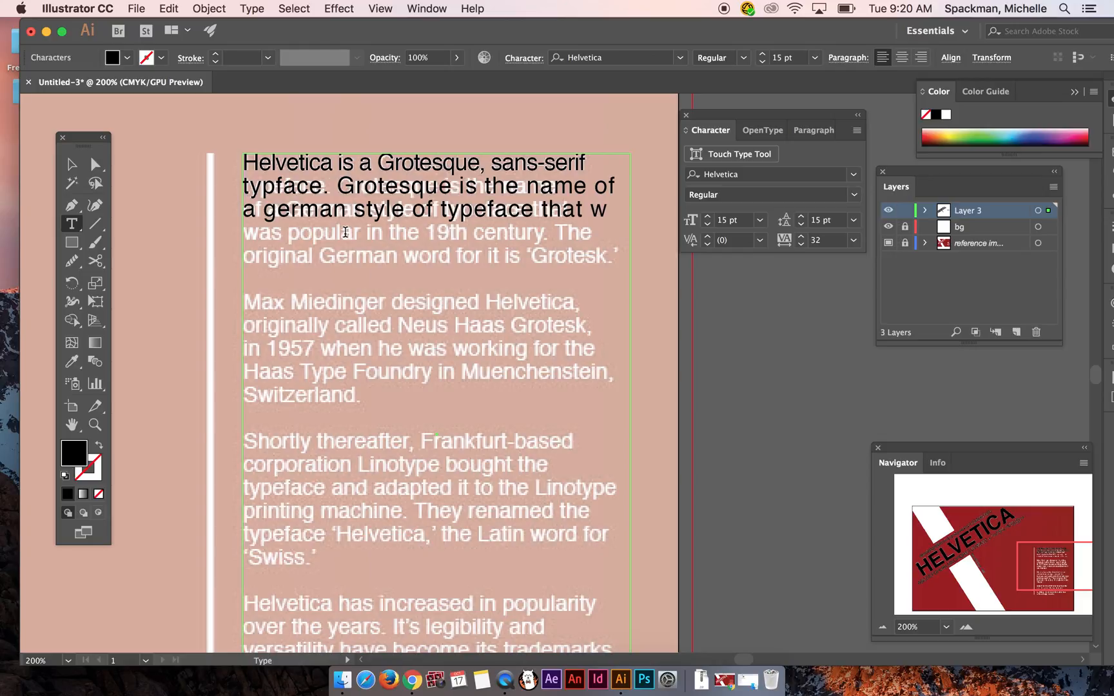
{"action": "type", "text": "as popular in"}
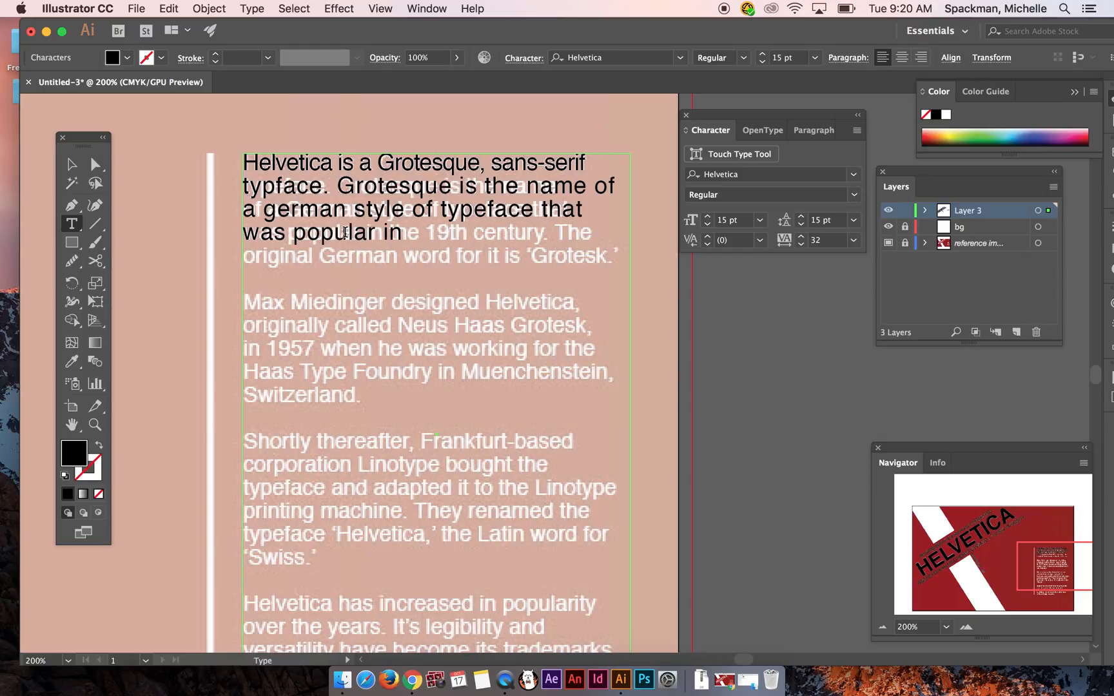
{"action": "type", "text": " the 19th cen"}
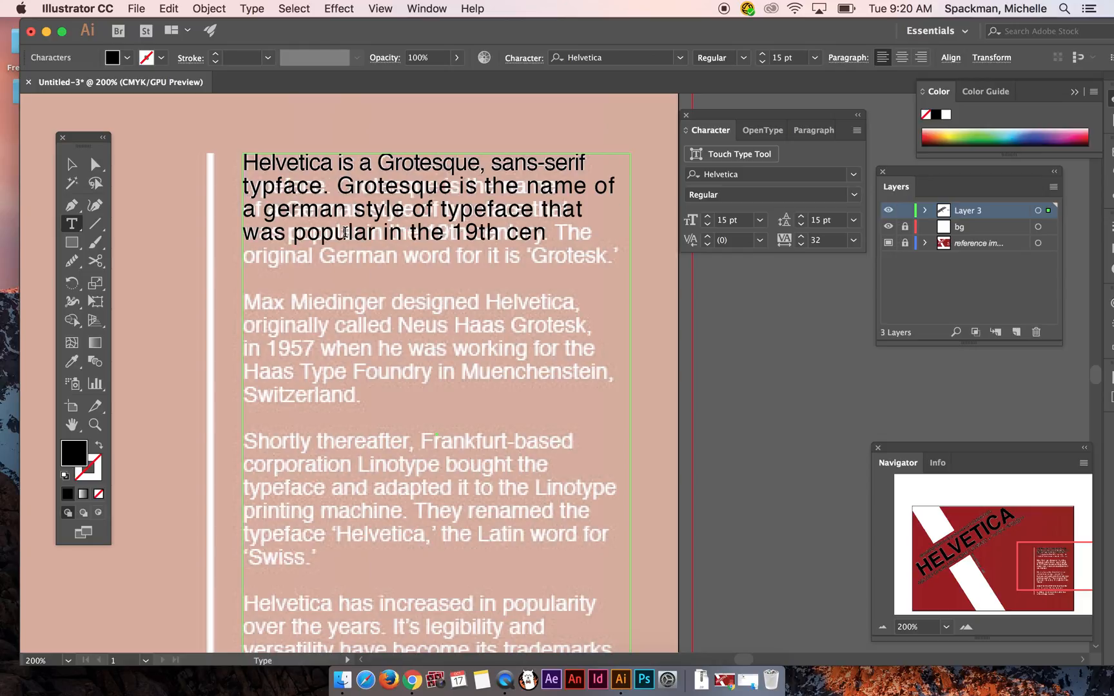
{"action": "type", "text": "ture. The"}
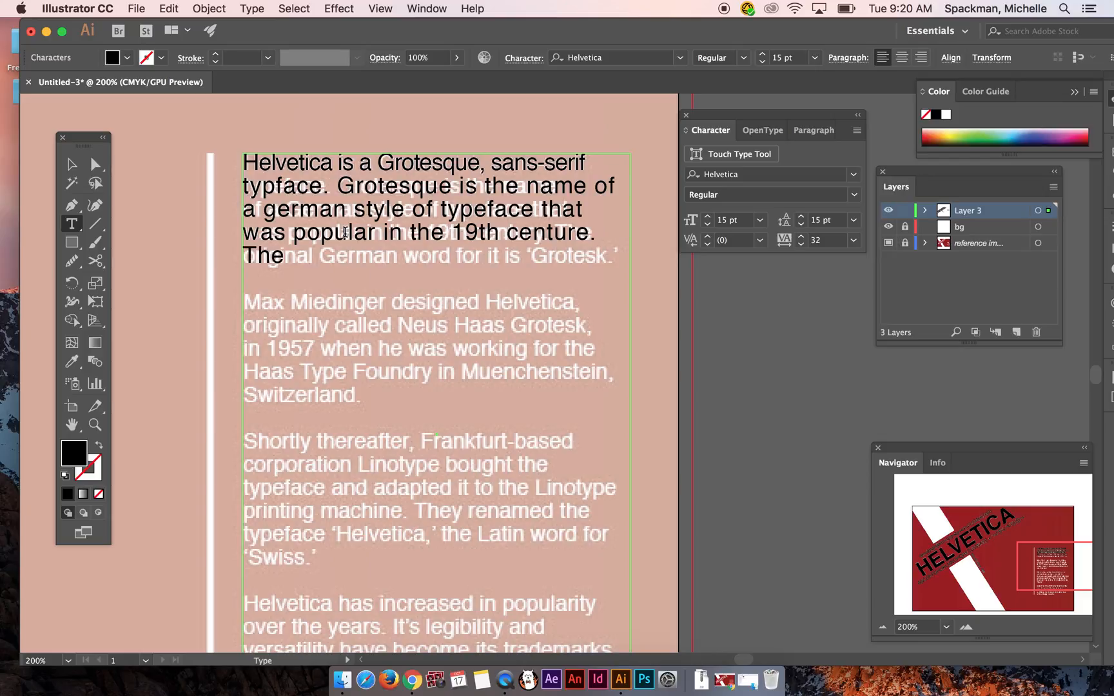
Step: Complete the paragraph with "original German word for it is ‘Grotesk’", correcting the first letter of the quoted word to G
{"action": "type", "text": " original German w"}
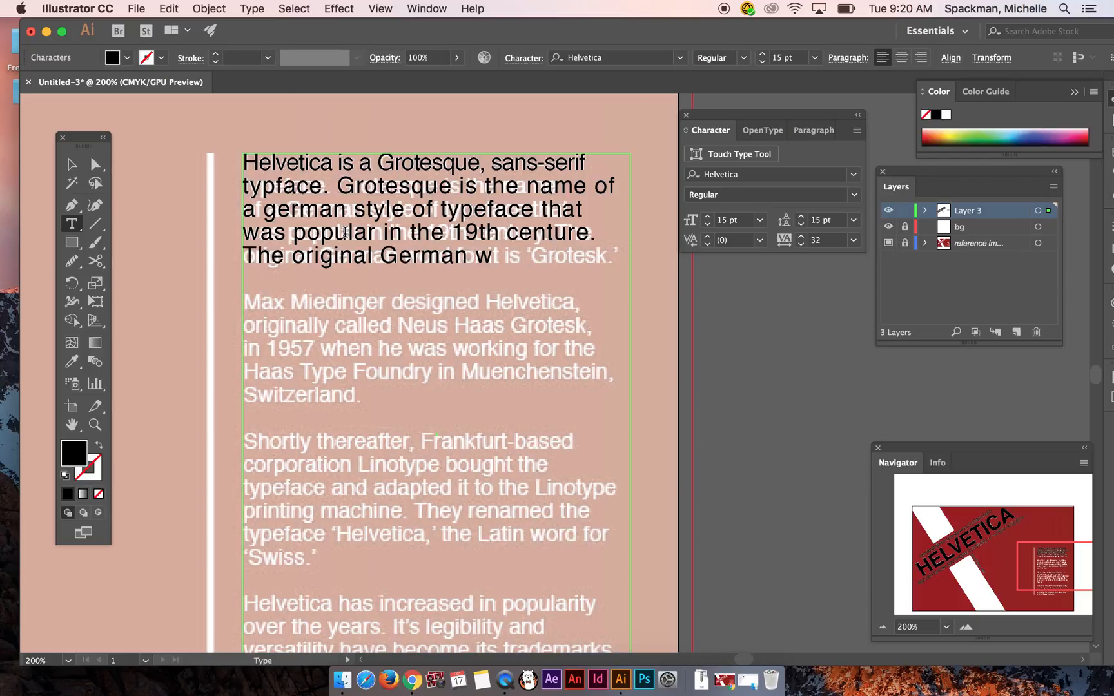
{"action": "type", "text": "ord for it is"}
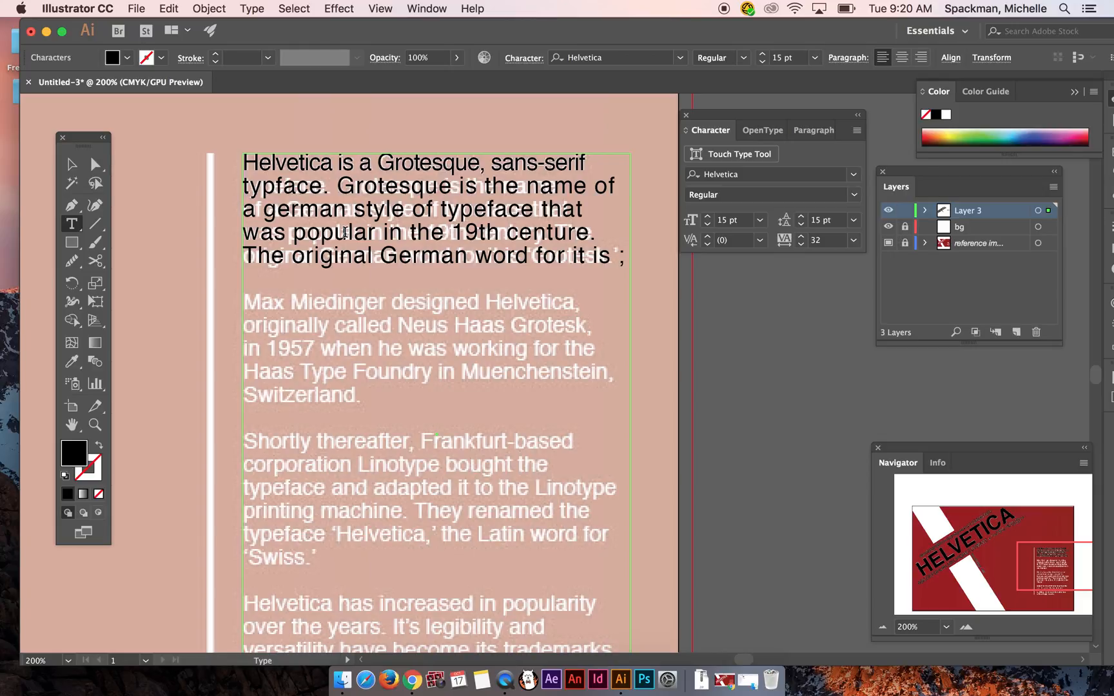
{"action": "type", "text": " ‘Frotesk’"}
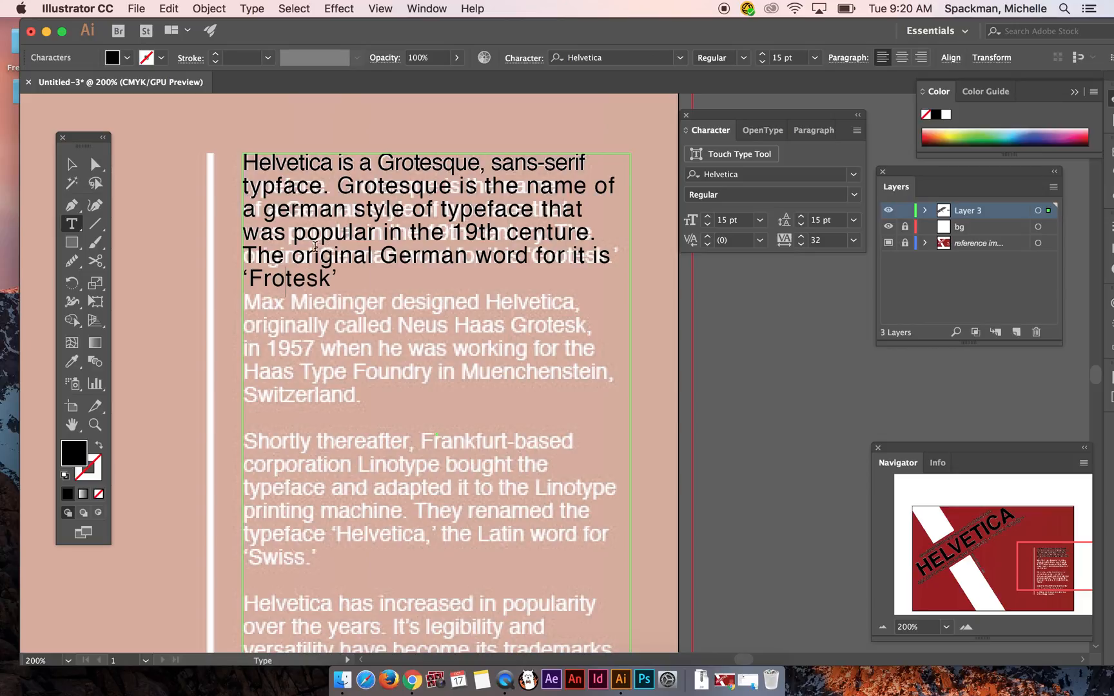
{"action": "left_click", "coordinate": [260, 283]}
{"action": "key", "text": "BackSpace"}
{"action": "type", "text": "G"}
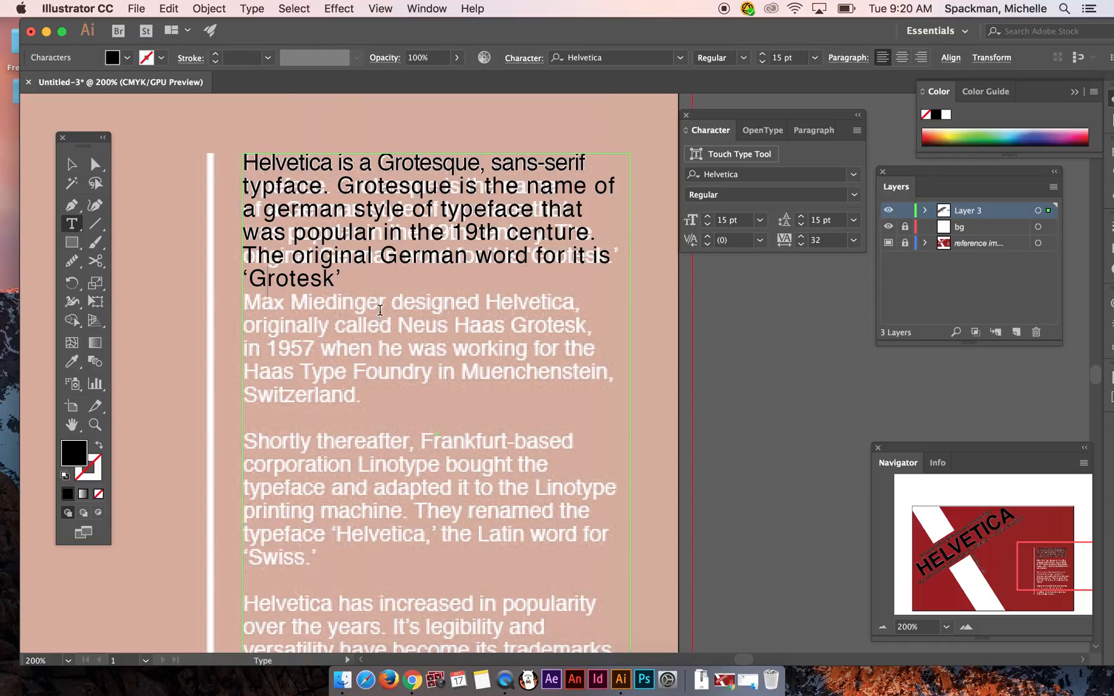
Step: Set the whole body paragraph to 0 tracking, Auto leading and a 14 pt font size
{"action": "left_click_drag", "start_coordinate": [350, 280], "coordinate": [214, 89]}
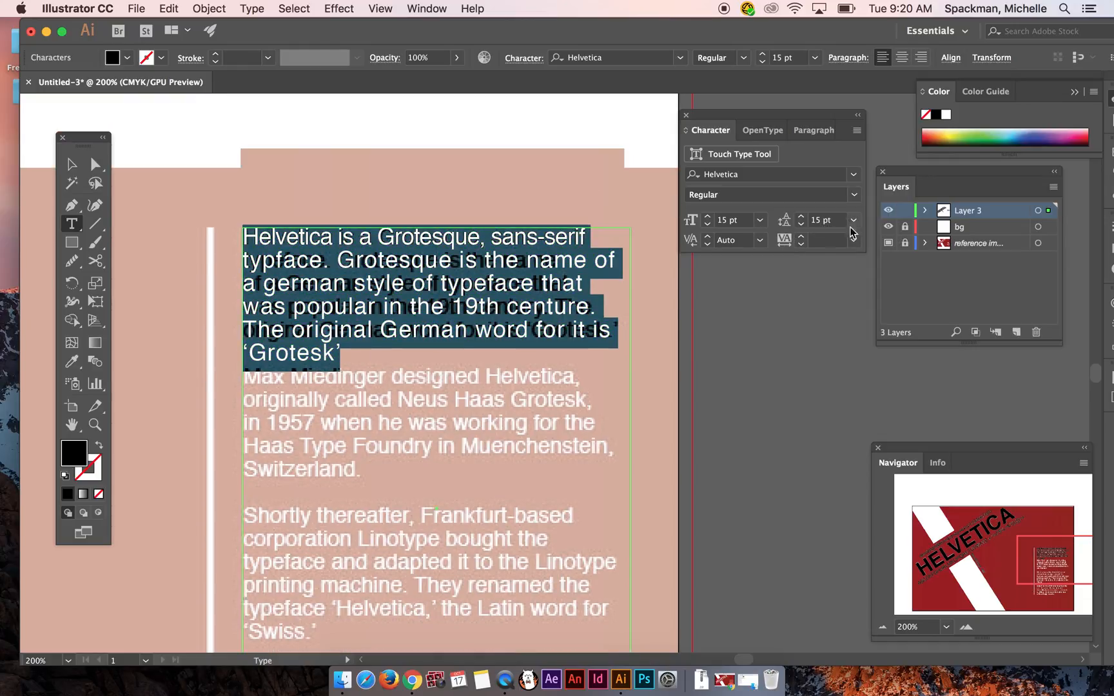
{"action": "left_click", "coordinate": [852, 241]}
{"action": "left_click", "coordinate": [870, 363]}
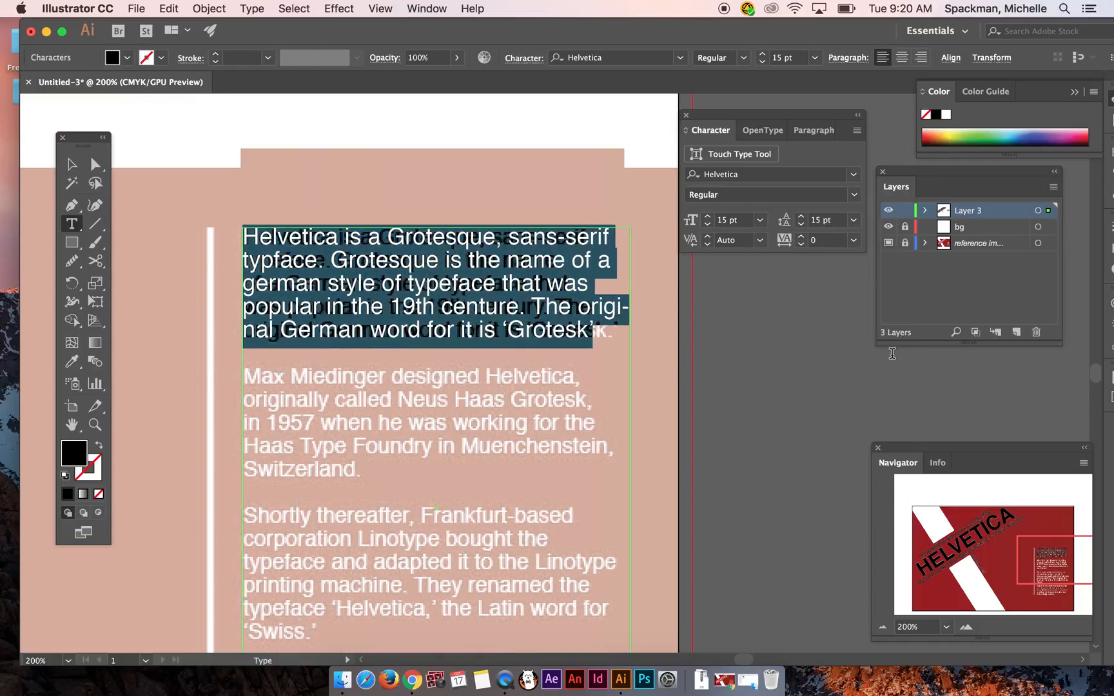
{"action": "left_click", "coordinate": [853, 220]}
{"action": "left_click", "coordinate": [875, 256]}
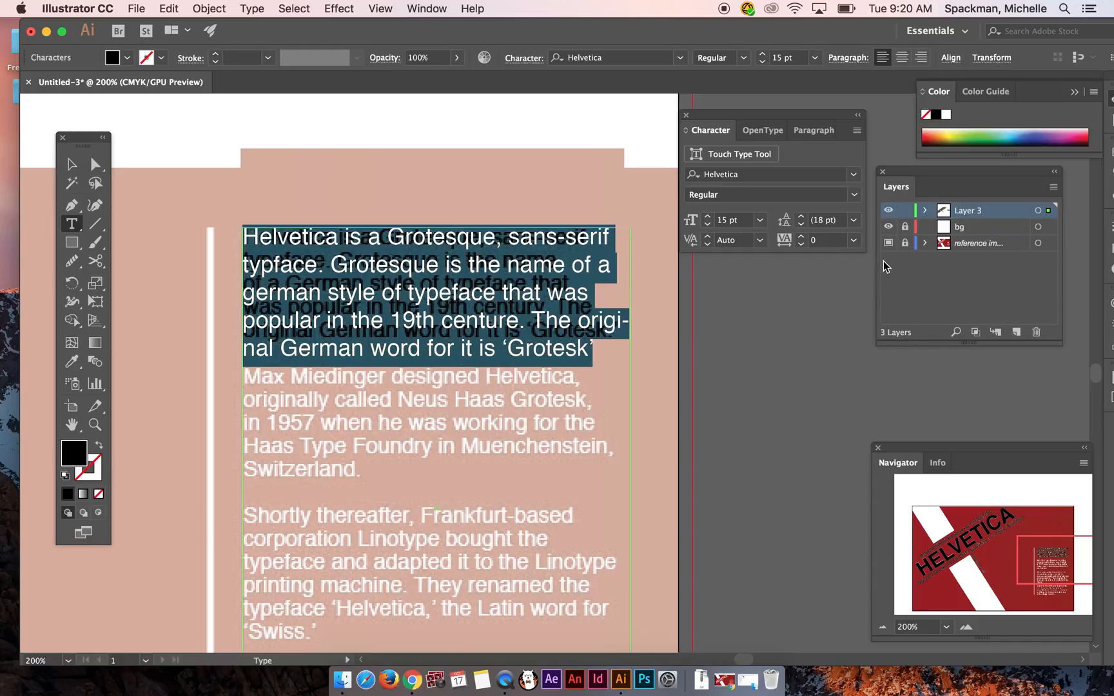
{"action": "left_click", "coordinate": [708, 223]}
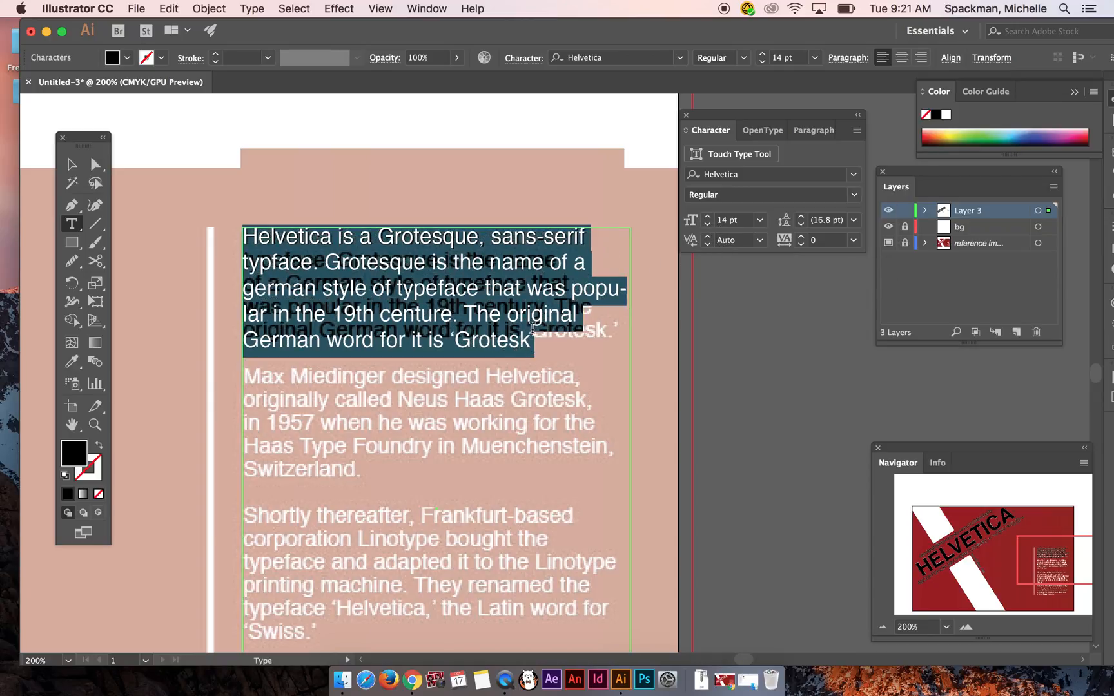
{"action": "left_click", "coordinate": [544, 359]}
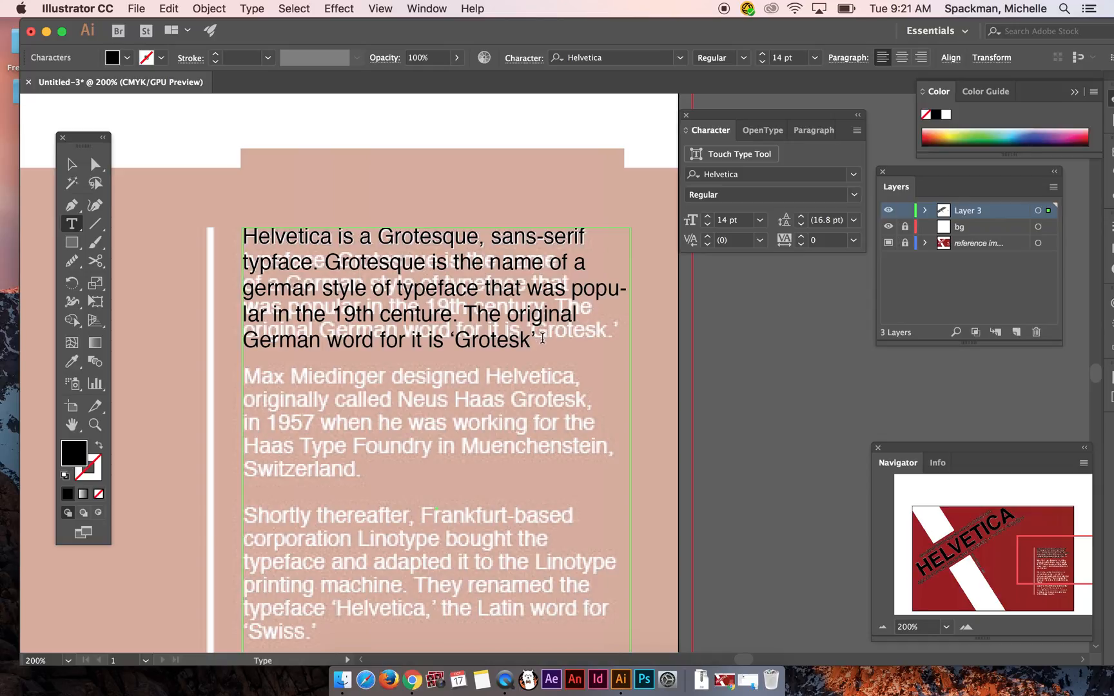
Step: Set the body paragraph's leading to 15 pt and raise its tracking to 14
{"action": "left_click_drag", "start_coordinate": [538, 340], "coordinate": [223, 230]}
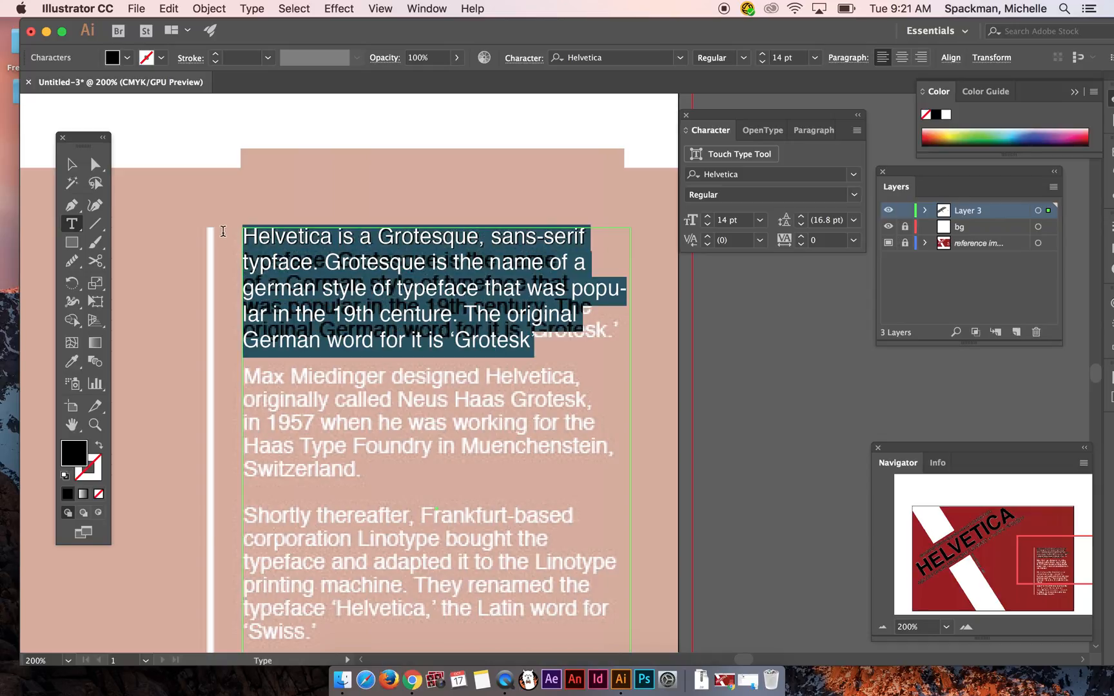
{"action": "left_click", "coordinate": [801, 227]}
{"action": "left_click", "coordinate": [802, 227]}
{"action": "left_click", "coordinate": [802, 236]}
{"action": "left_click", "coordinate": [801, 236]}
{"action": "left_click", "coordinate": [801, 236]}
{"action": "left_click", "coordinate": [801, 236]}
{"action": "left_click", "coordinate": [802, 236]}
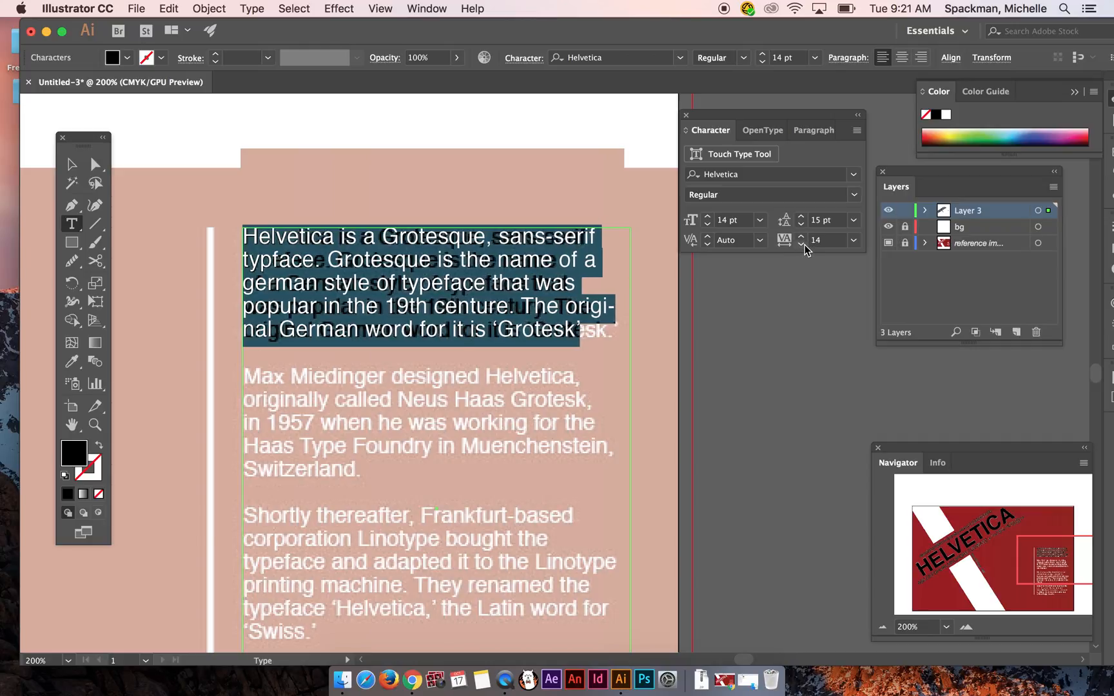
Step: Reduce the body paragraph's tracking to 3
{"action": "left_click", "coordinate": [802, 245]}
{"action": "left_click", "coordinate": [802, 244]}
{"action": "left_click", "coordinate": [801, 244]}
{"action": "left_click", "coordinate": [801, 244]}
{"action": "left_click", "coordinate": [802, 244]}
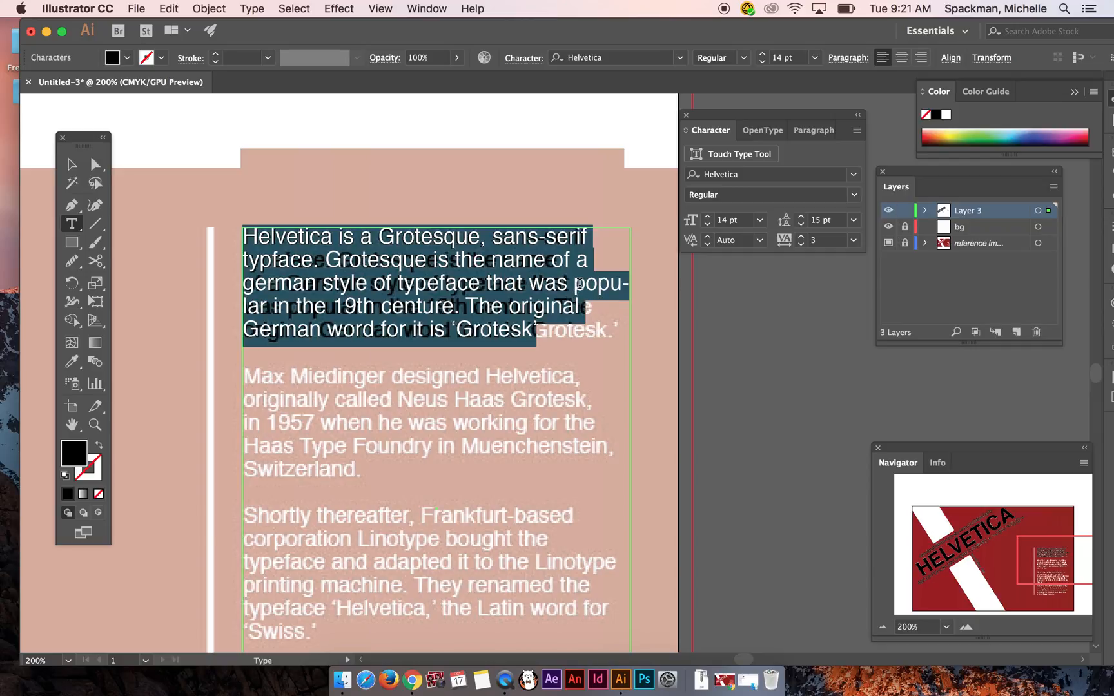
{"action": "key", "text": "Escape"}
{"action": "left_click_drag", "start_coordinate": [433, 337], "coordinate": [592, 270]}
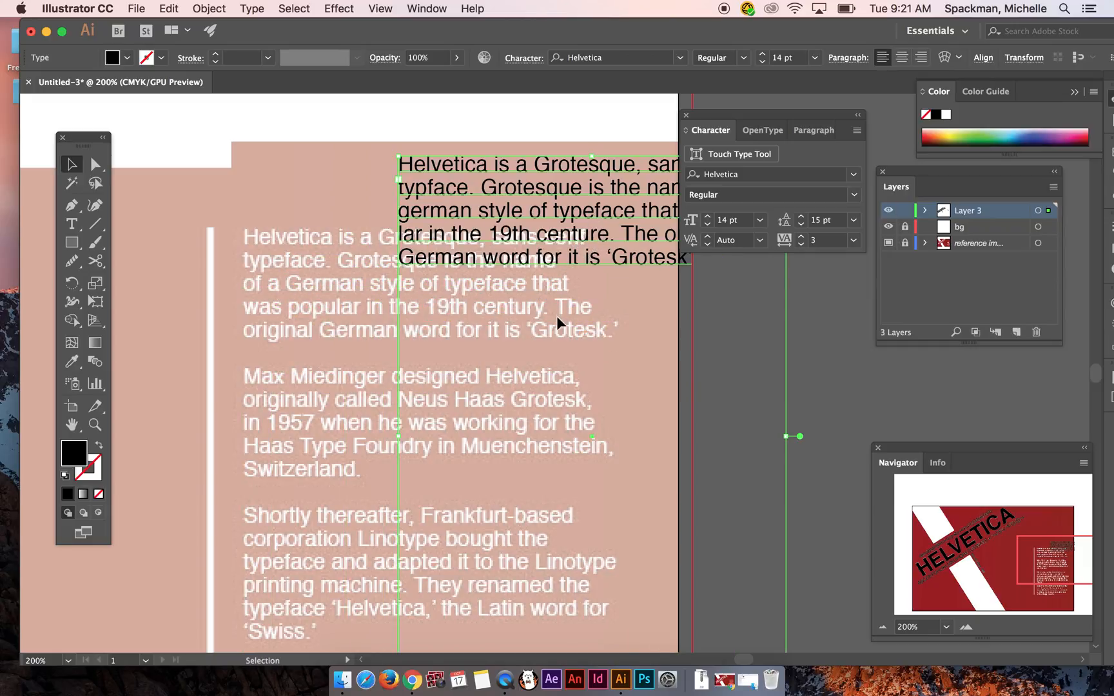
{"action": "key", "text": "super+z"}
{"action": "key", "text": "super+z"}
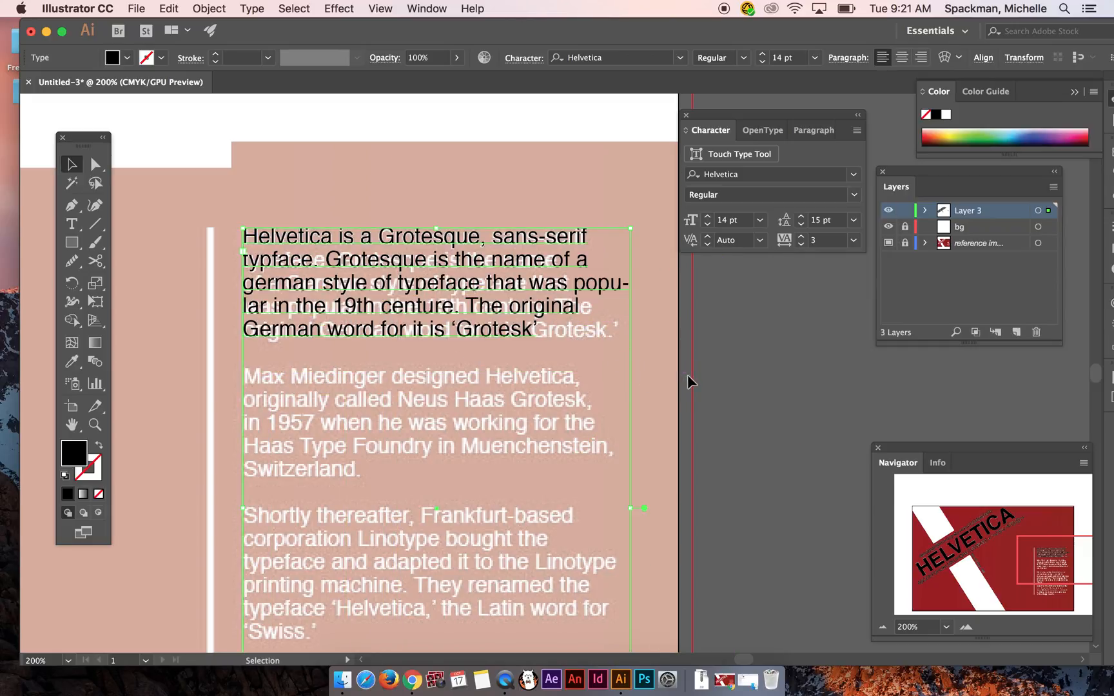
{"action": "left_click", "coordinate": [705, 393]}
{"action": "key", "text": "t"}
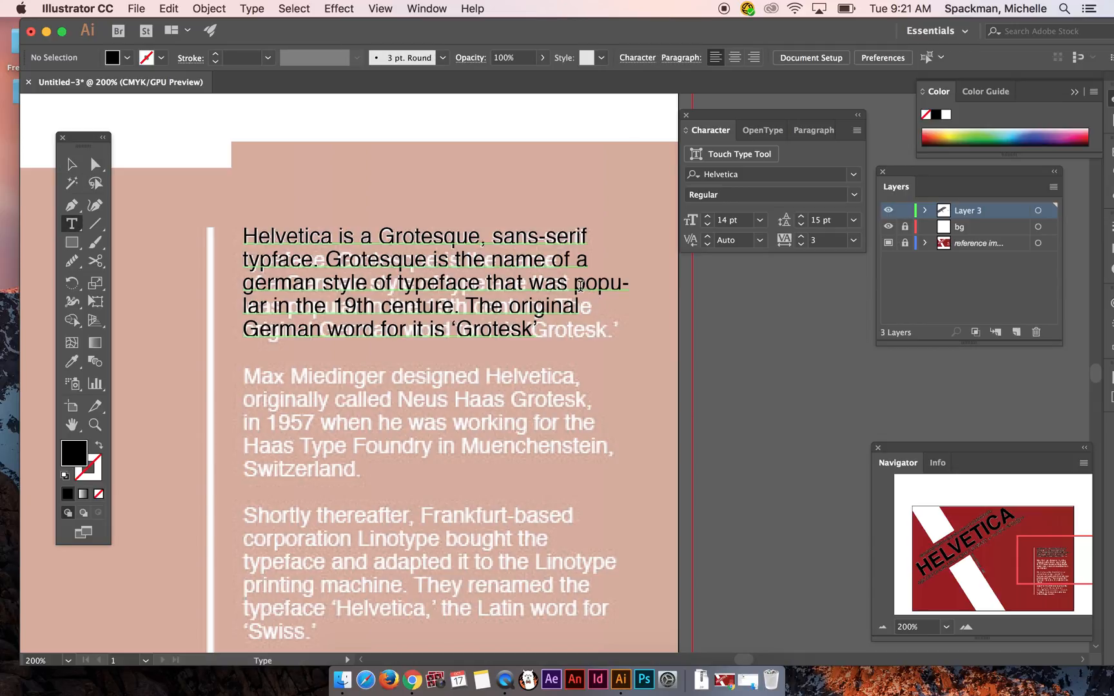
Step: Break the body paragraph's lines before "of a german", "was popular" and "original German" to match the template
{"action": "left_click", "coordinate": [578, 283]}
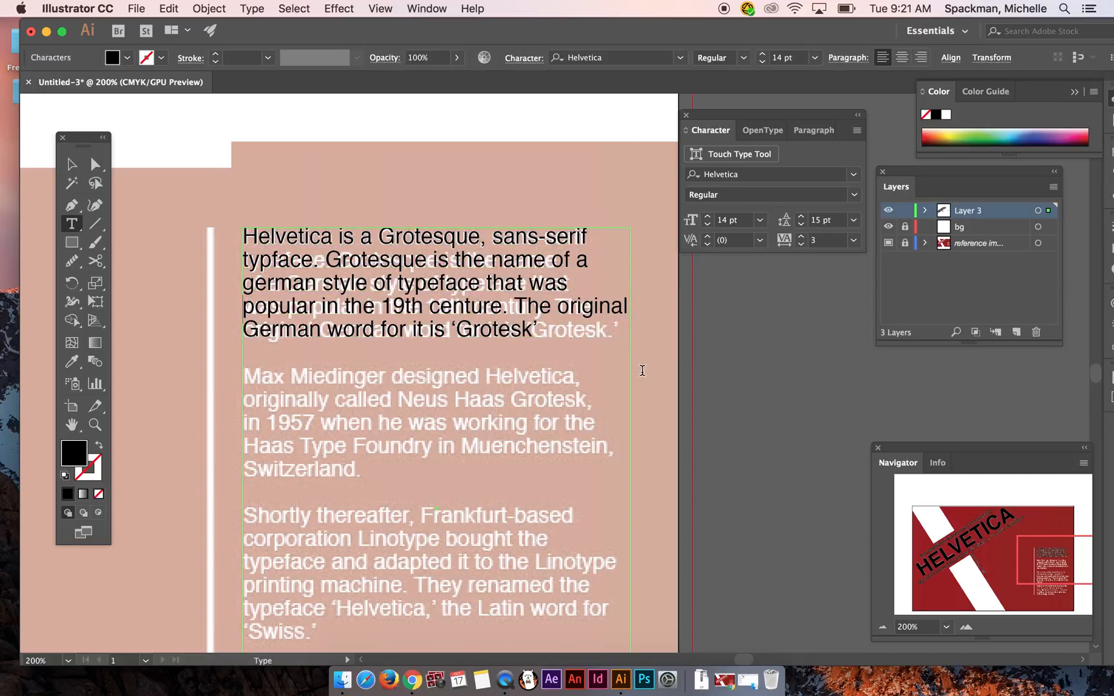
{"action": "left_click", "coordinate": [555, 307]}
{"action": "key", "text": "shift+Return"}
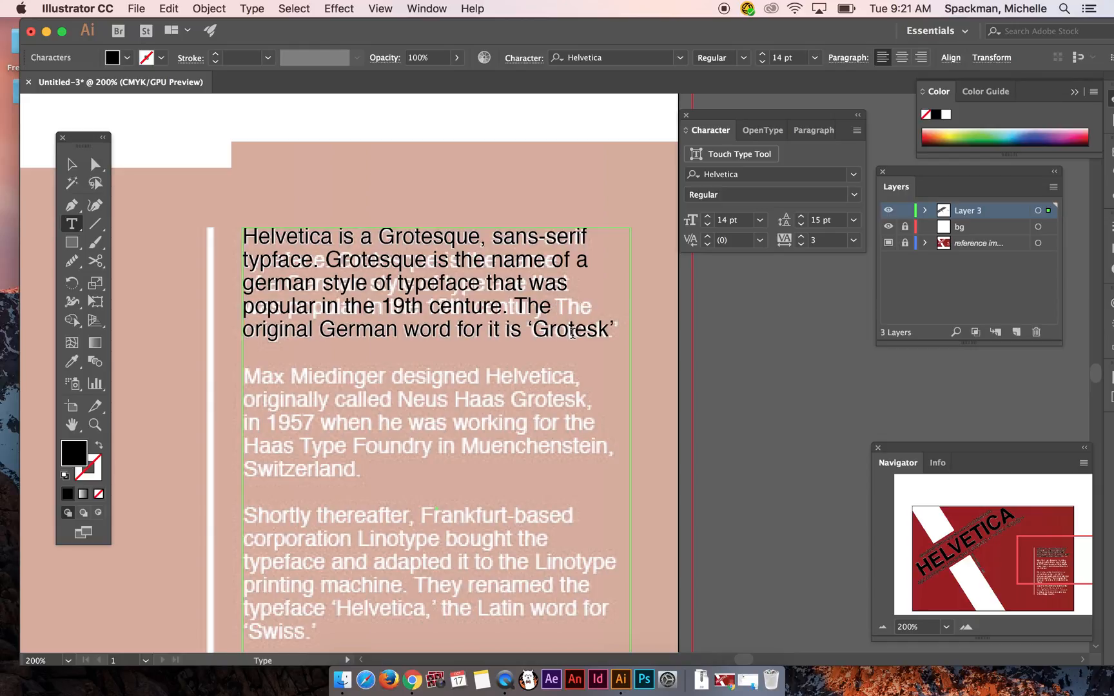
{"action": "left_click", "coordinate": [551, 266]}
{"action": "key", "text": "shift+Return"}
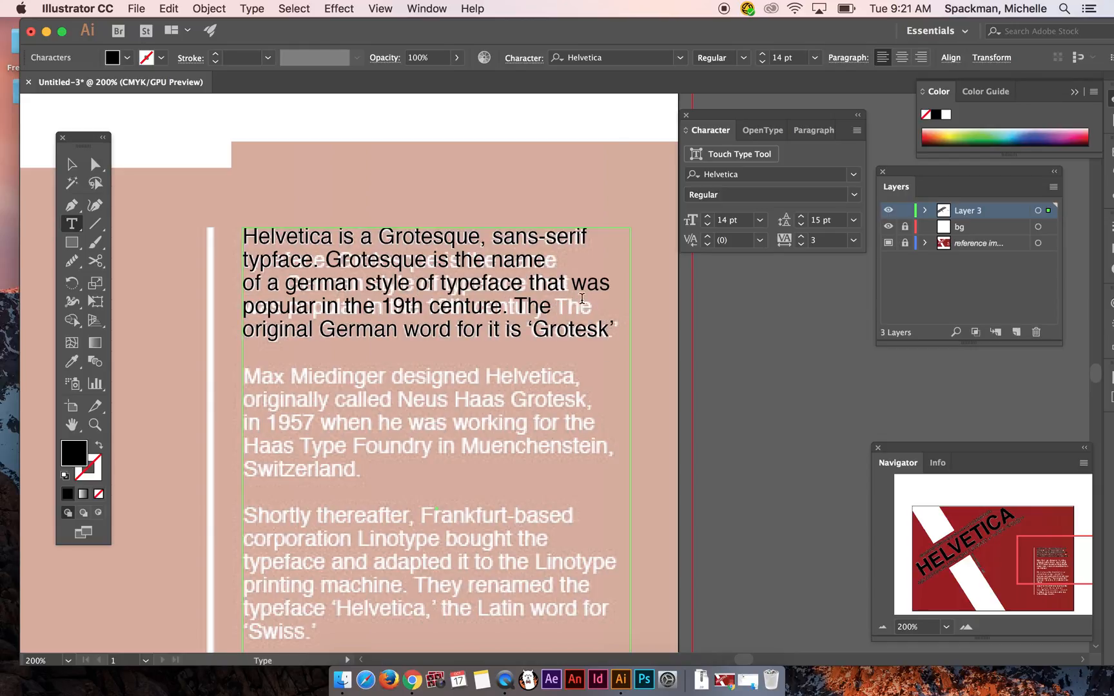
{"action": "left_click", "coordinate": [572, 283]}
{"action": "key", "text": "shift+Return"}
{"action": "left_click", "coordinate": [248, 331]}
{"action": "key", "text": "BackSpace"}
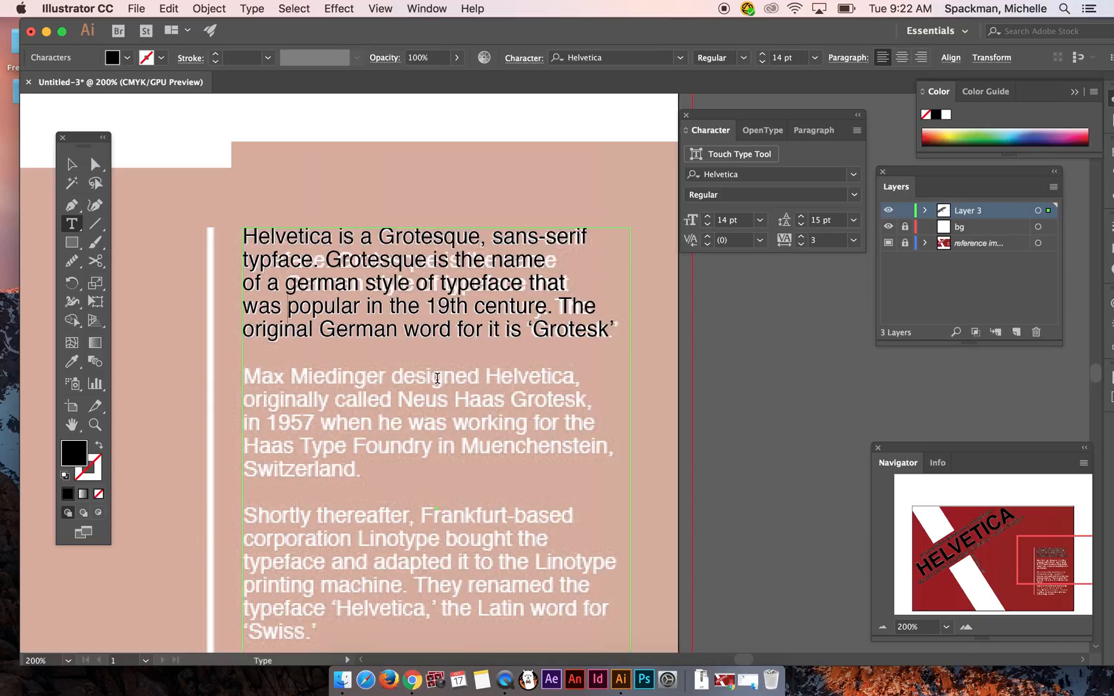
Step: Start a second paragraph below the first with the line "Max Miedinger design Helvetica,"
{"action": "left_click", "coordinate": [613, 329]}
{"action": "key", "text": "Down"}
{"action": "type", "text": "Max"}
{"action": "type", "text": " Miedinge"}
{"action": "key", "text": "BackSpace"}
{"action": "type", "text": "inger design"}
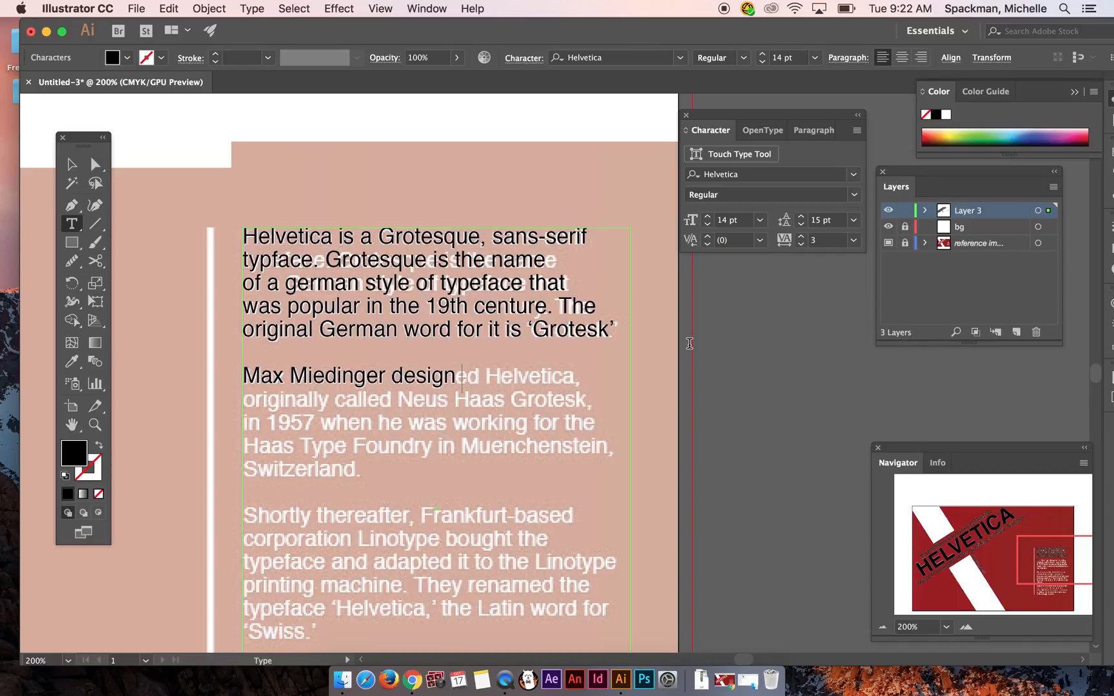
{"action": "type", "text": " Helvetica,"}
{"action": "key", "text": "Return"}
Step: Continue the second paragraph with "orginally called Neus Haas Grotesk," and "in 1957", following the template's line breaks
{"action": "type", "text": "orginally"}
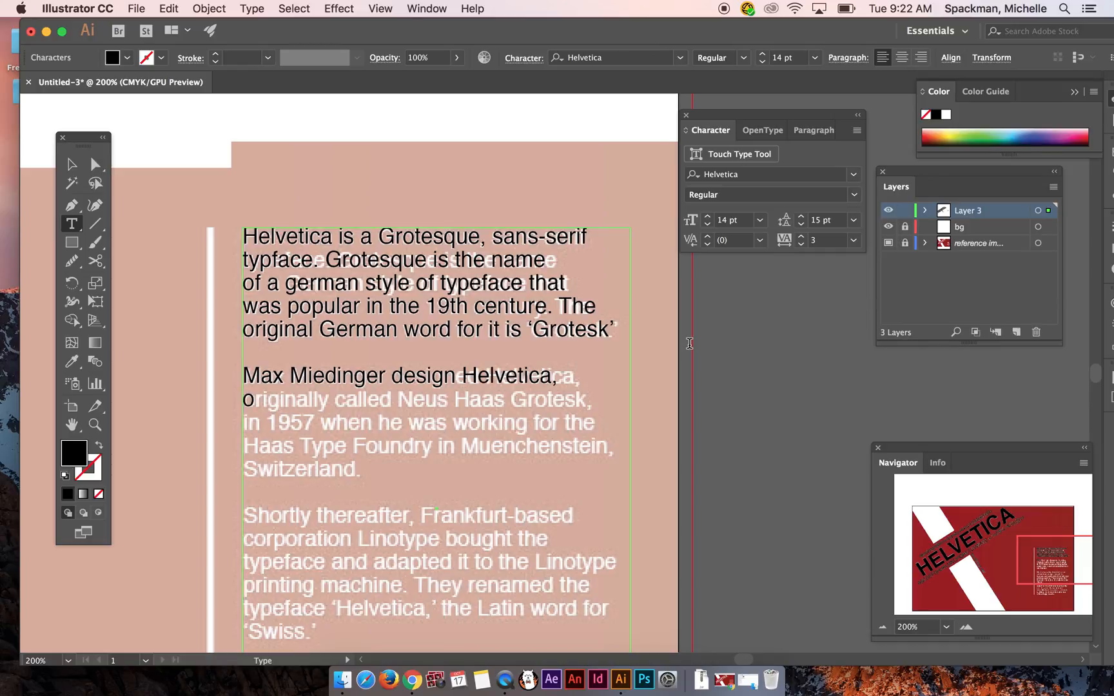
{"action": "type", "text": " called"}
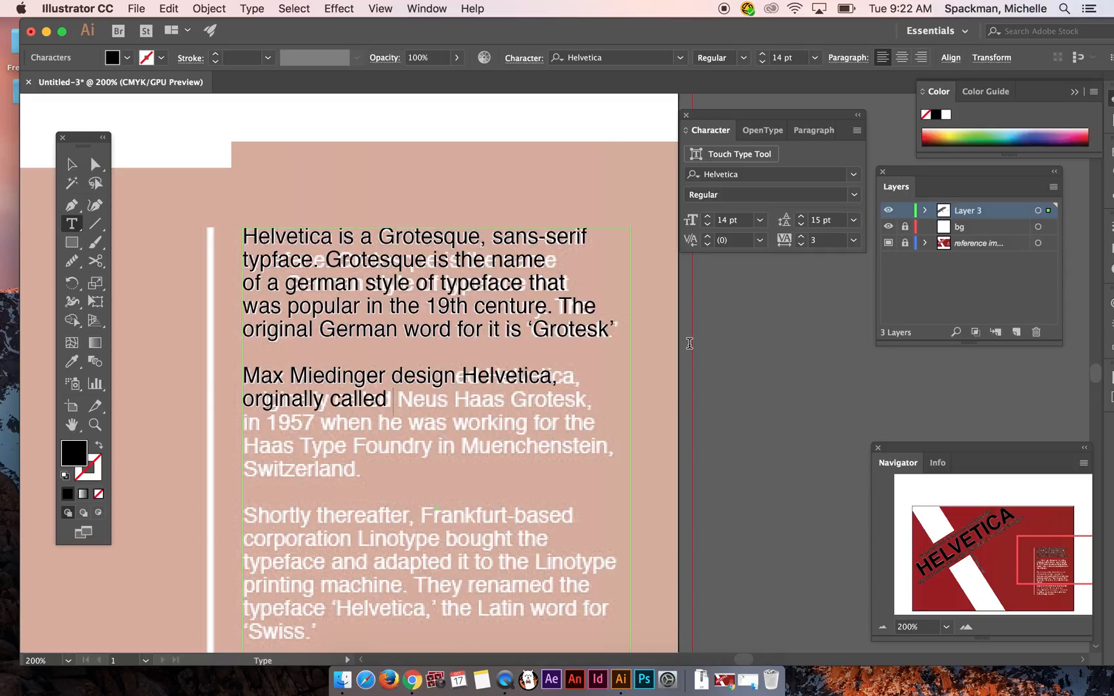
{"action": "type", "text": " Neus Haas"}
{"action": "key", "text": "BackSpace"}
{"action": "type", "text": "as Gro"}
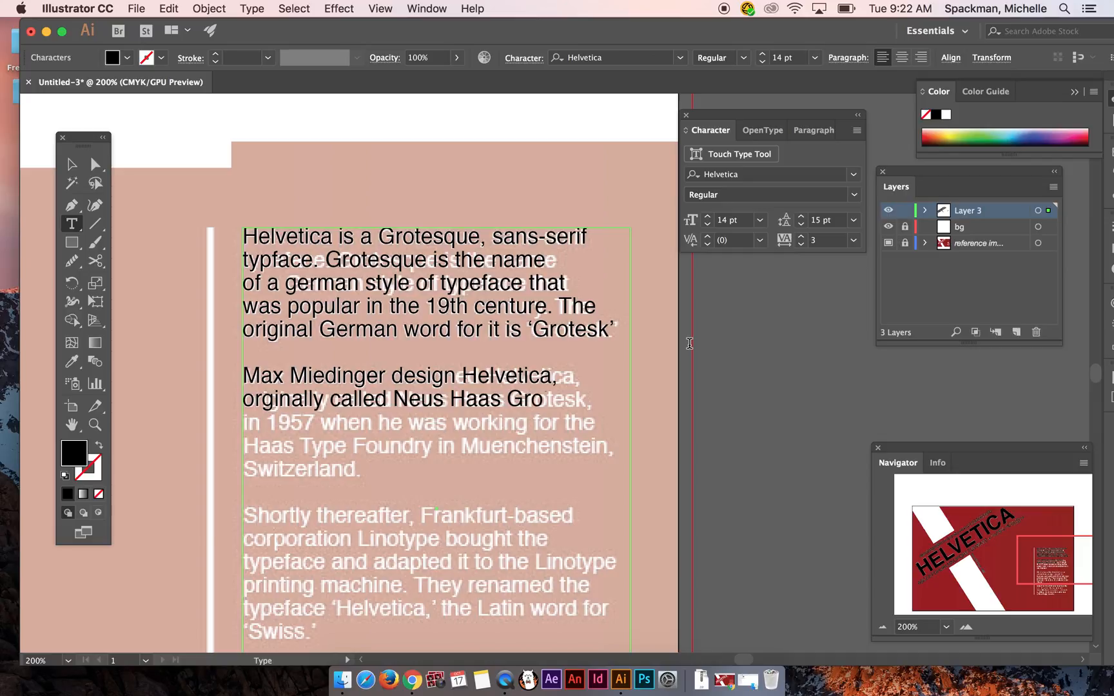
{"action": "type", "text": "tesk, in 195"}
{"action": "type", "text": "7"}
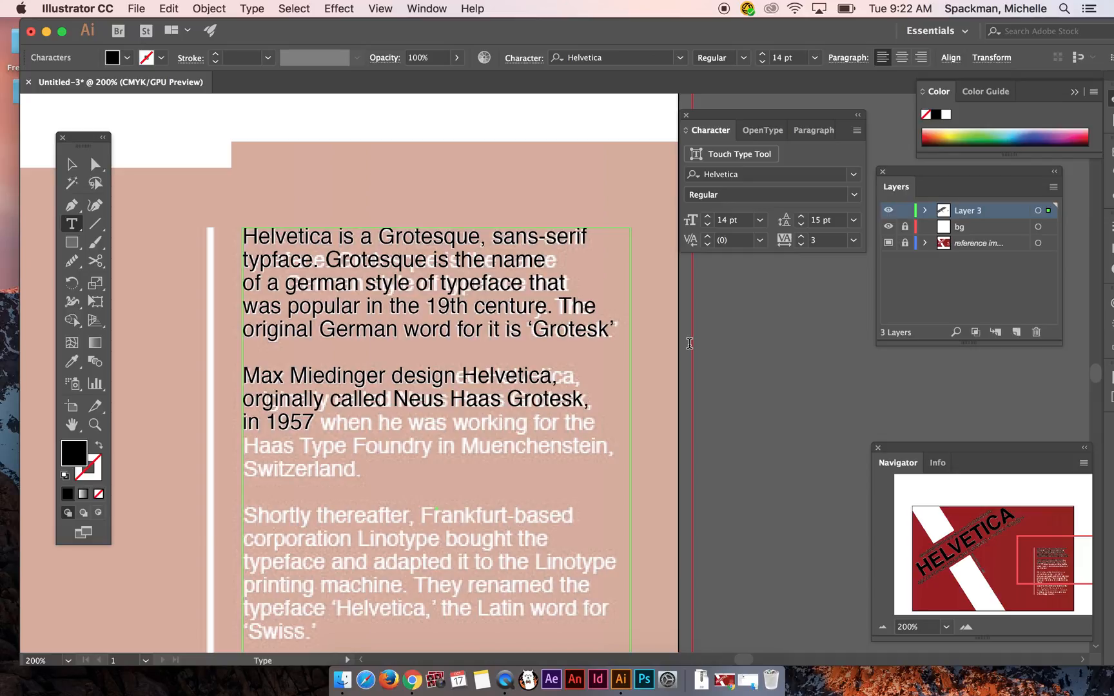
Step: Finish the second paragraph with "when he was working for the Haas Type Foundry in Muenchenstein, Switzerland." and start a third after a blank line
{"action": "type", "text": " when he was working for the"}
{"action": "key", "text": "Return"}
{"action": "type", "text": "Haas Type Foundry in Mu"}
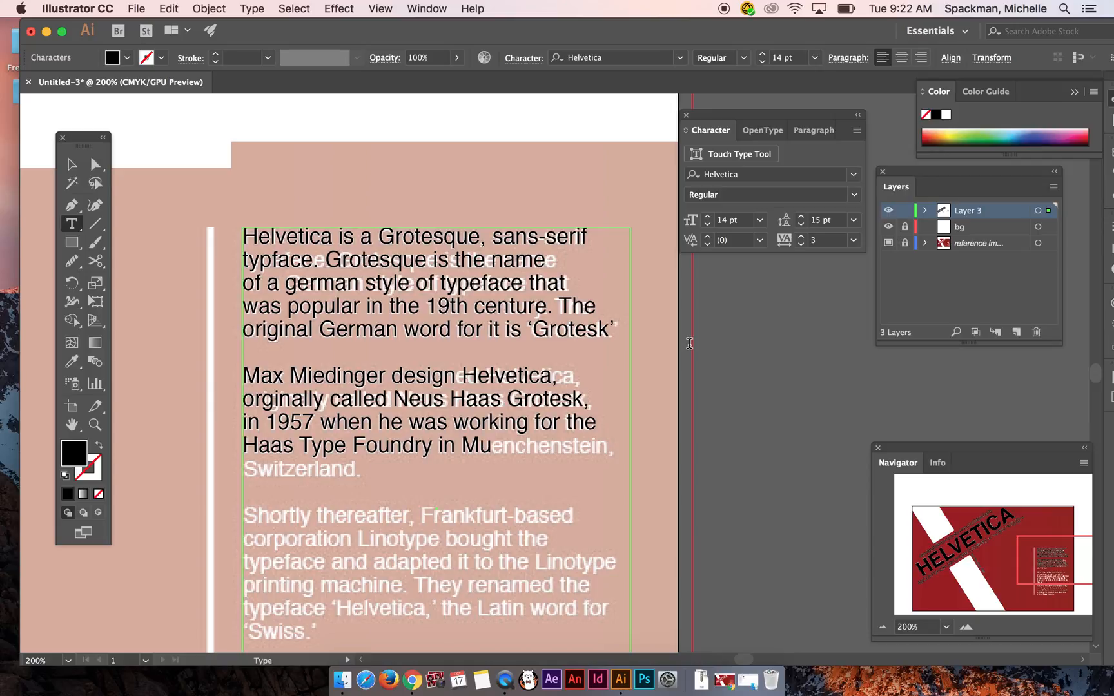
{"action": "type", "text": "enchenstei"}
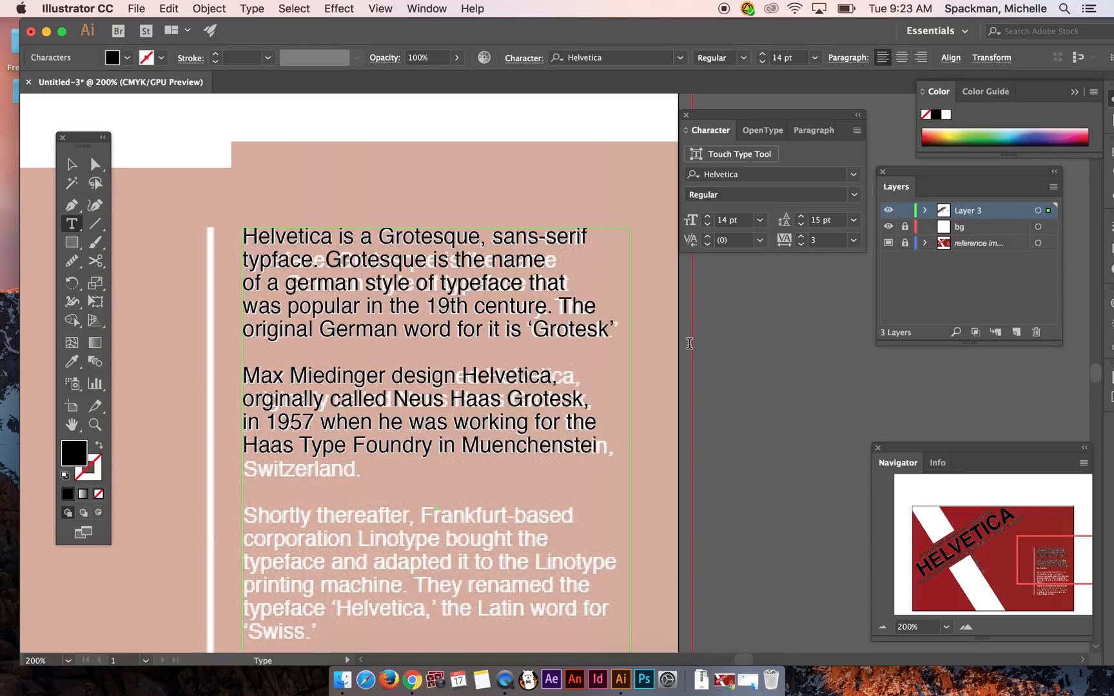
{"action": "type", "text": "n, Switzzer"}
{"action": "key", "text": "BackSpace"}
{"action": "key", "text": "BackSpace"}
{"action": "key", "text": "BackSpace"}
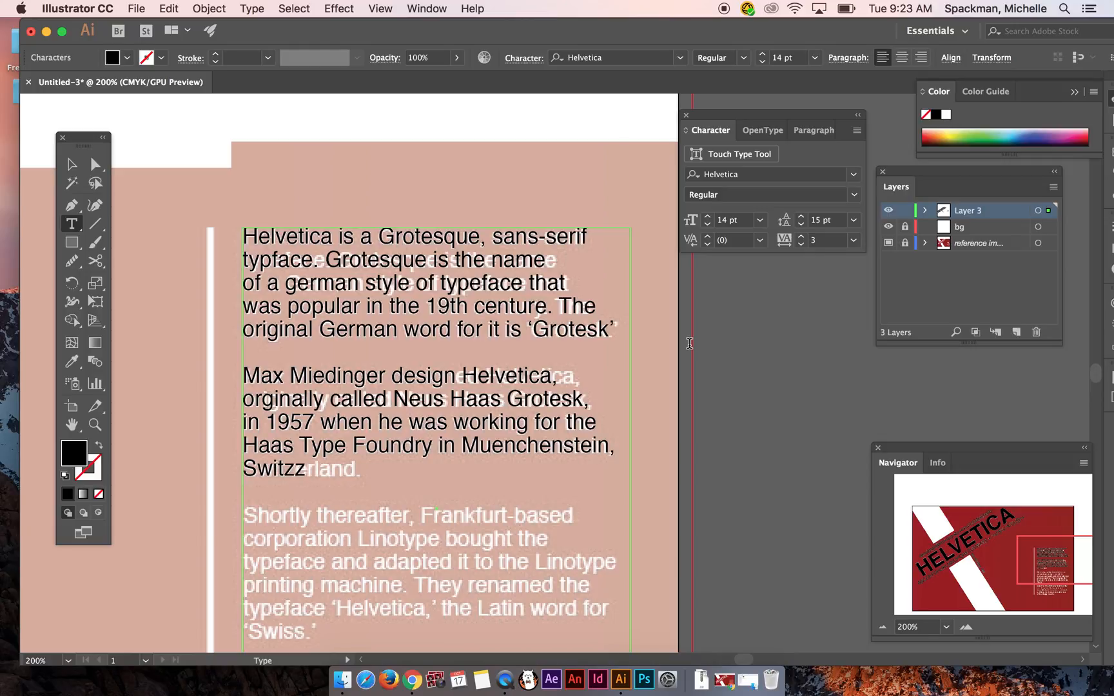
{"action": "type", "text": "zerland.Sh"}
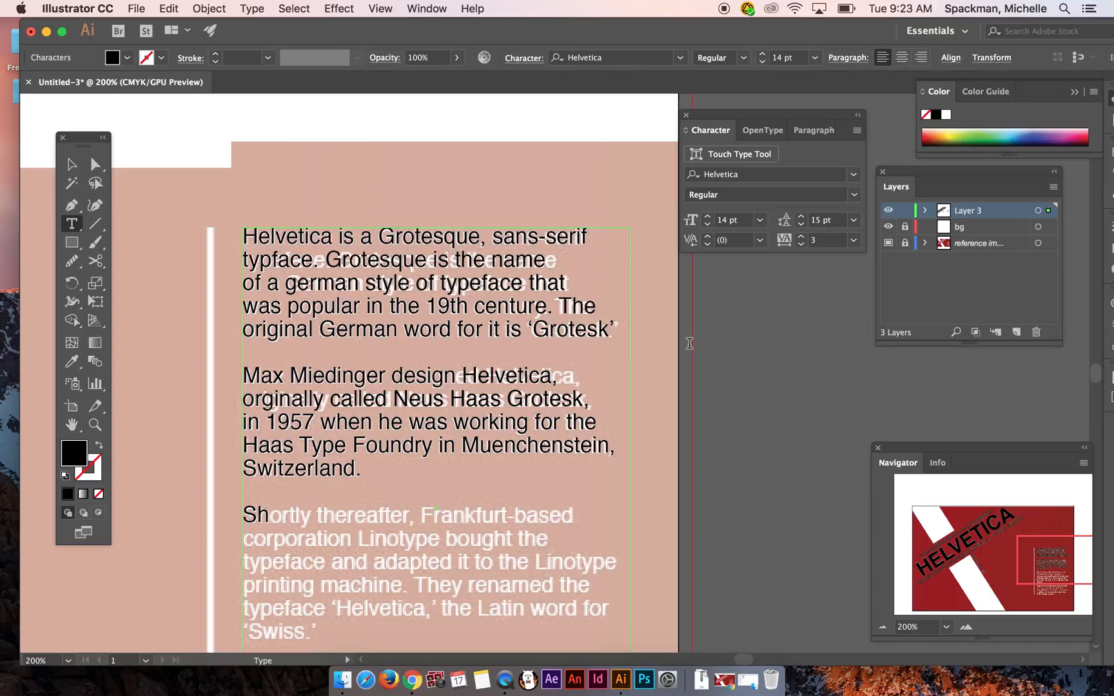
Step: Write the third paragraph's first two lines, "Shortly thereafter, Frankfurt-based" and "corporation Linotype bought the"
{"action": "type", "text": "ortly thereafter, Frankf"}
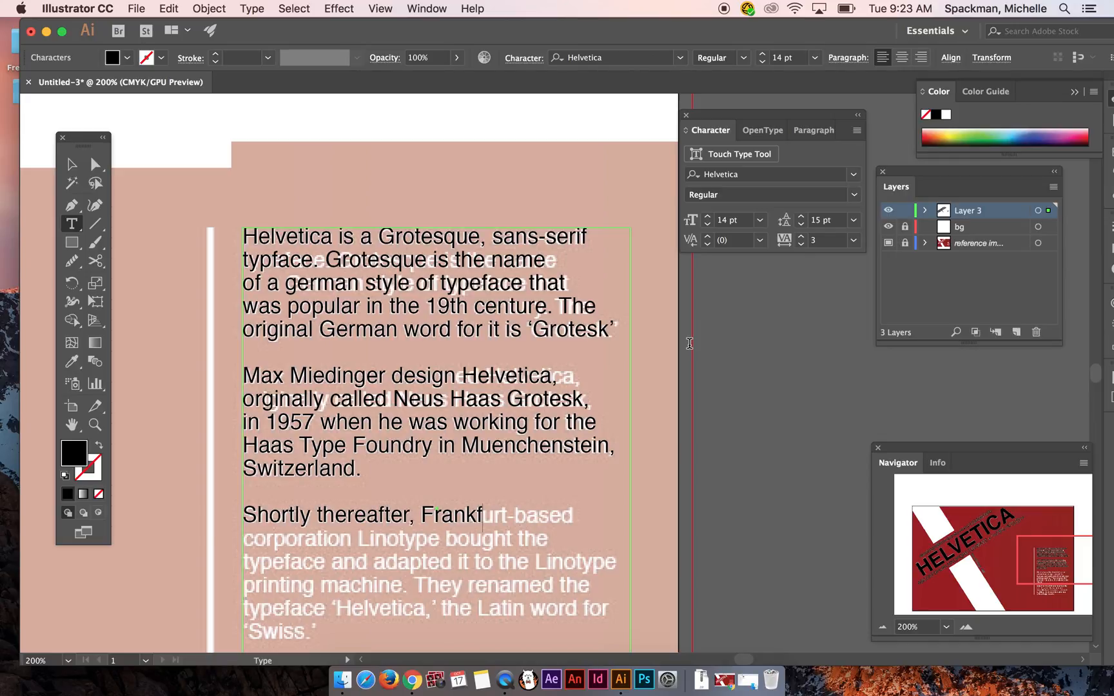
{"action": "type", "text": "urt-based"}
{"action": "key", "text": "Return"}
{"action": "type", "text": "corpor"}
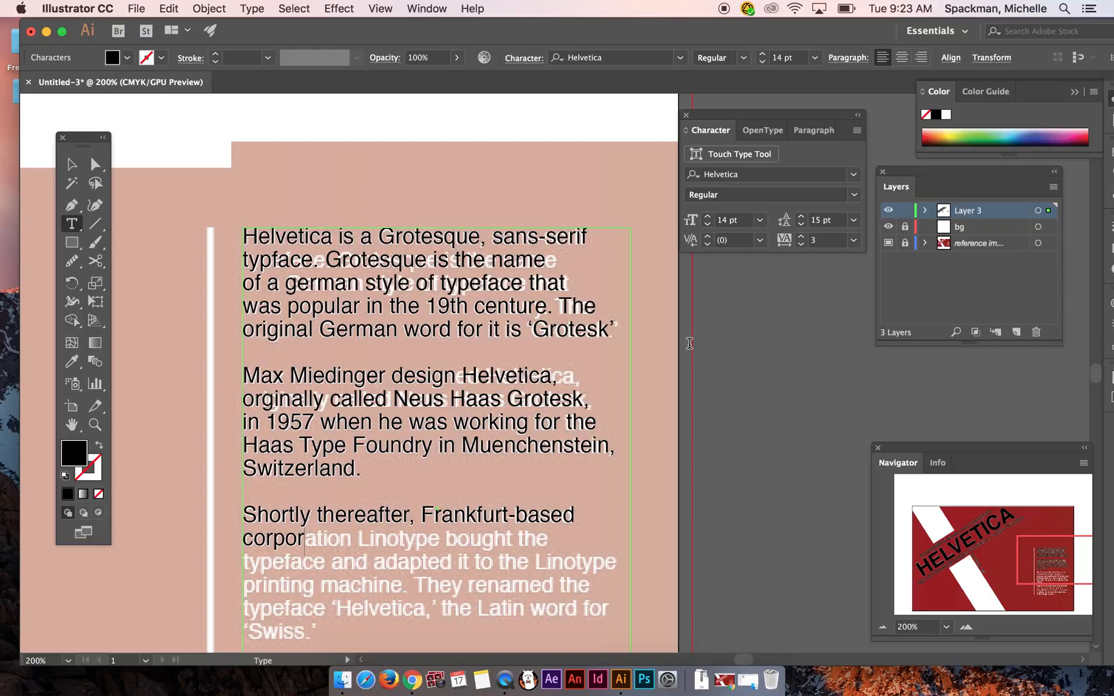
{"action": "type", "text": "ation Linotype br"}
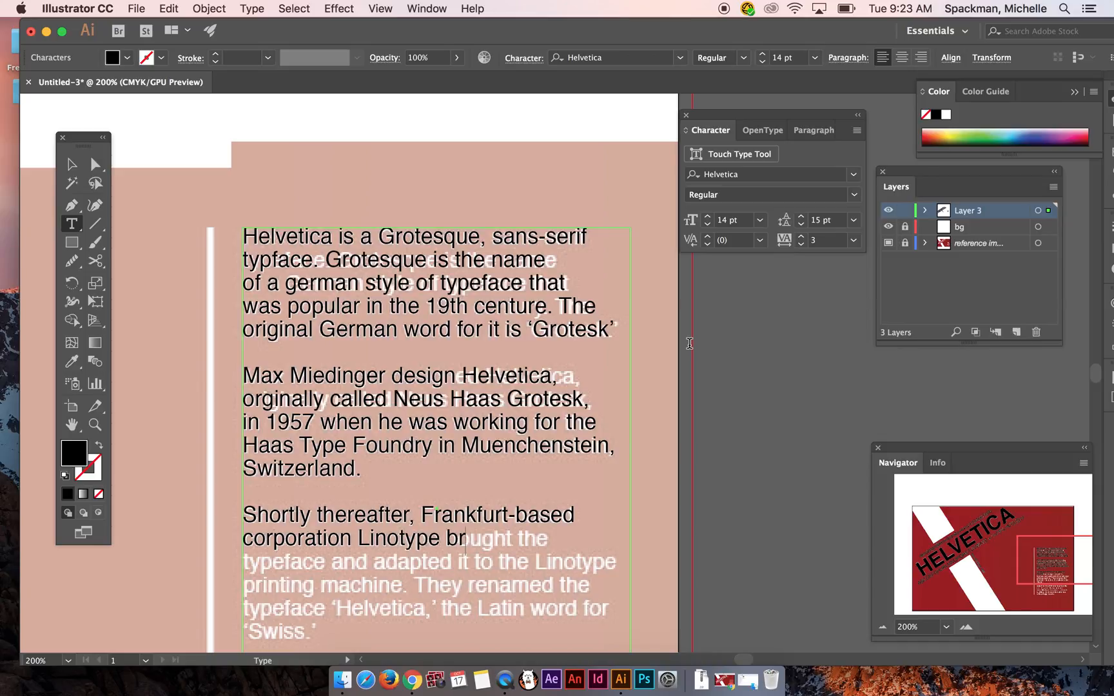
{"action": "key", "text": "BackSpace"}
{"action": "type", "text": "ought the"}
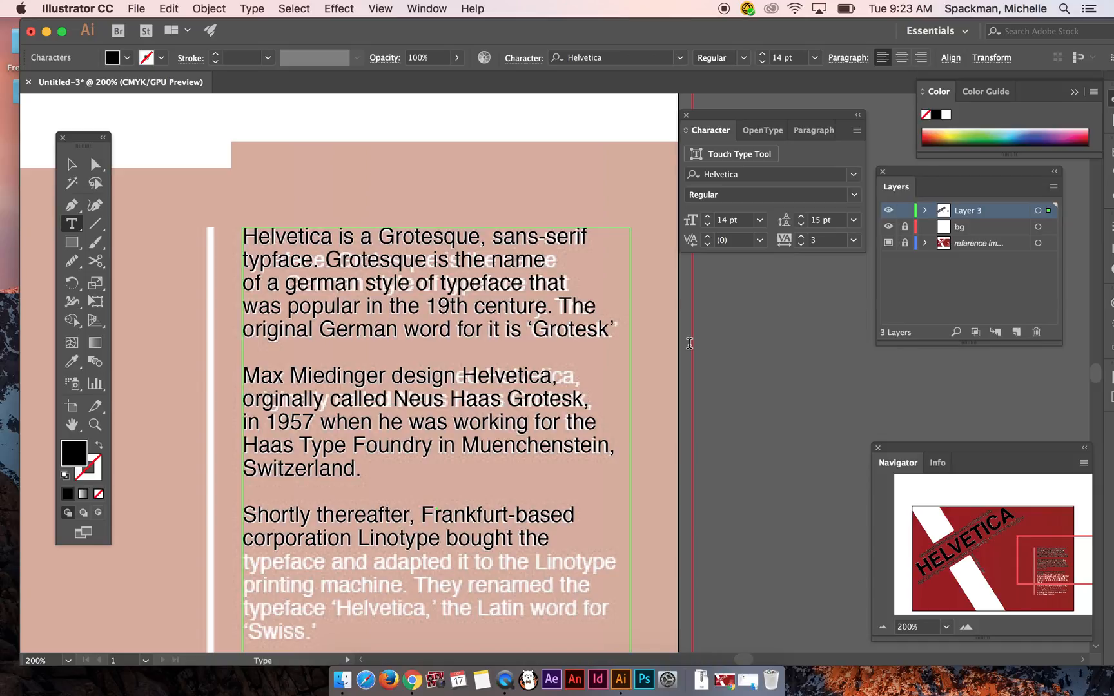
Step: Continue the third paragraph with "typeface and adapted it to the linotype printing machine. They renamed the typeface"
{"action": "type", "text": " typeface and adapted it"}
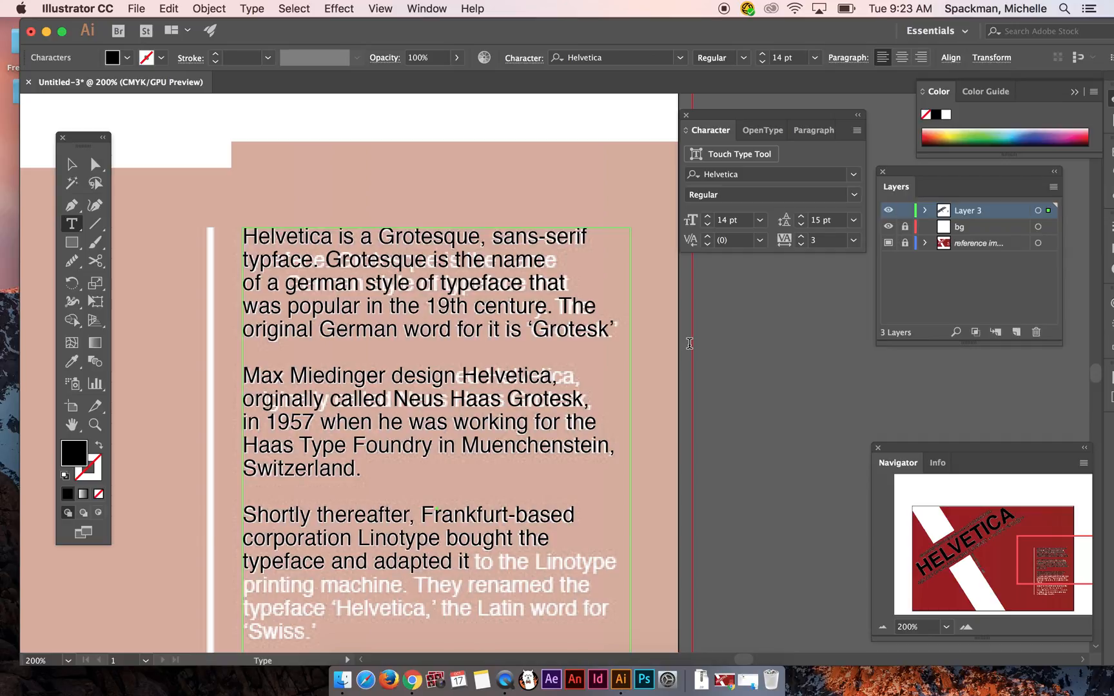
{"action": "type", "text": " to the linoty"}
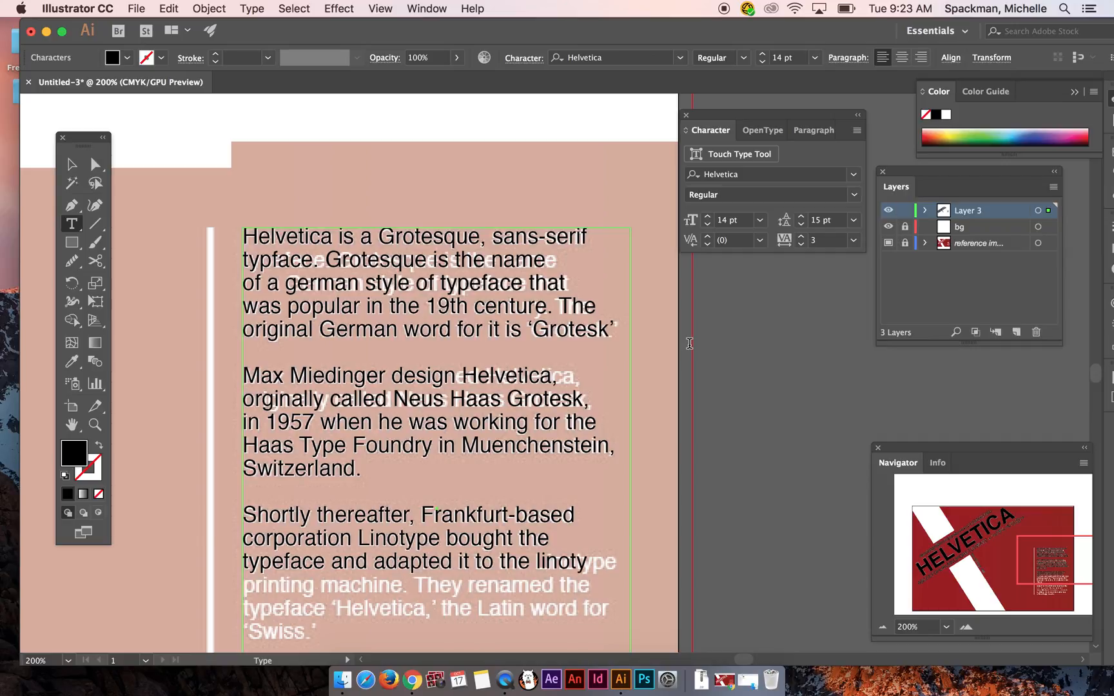
{"action": "type", "text": "pe printing "}
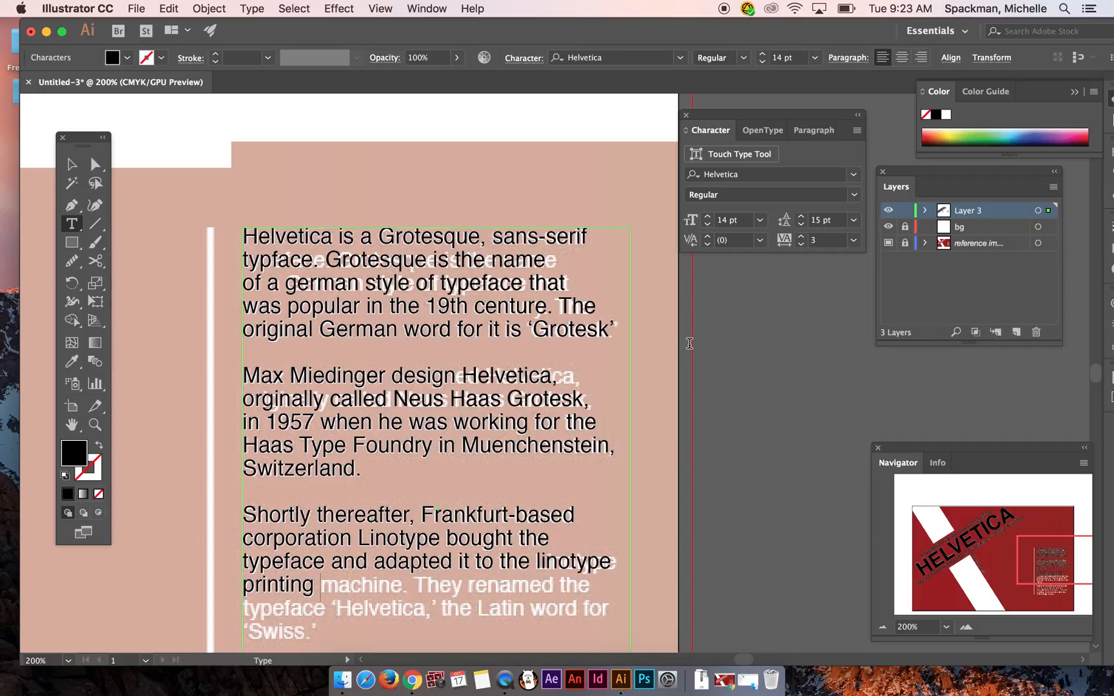
{"action": "type", "text": "machine. They renam"}
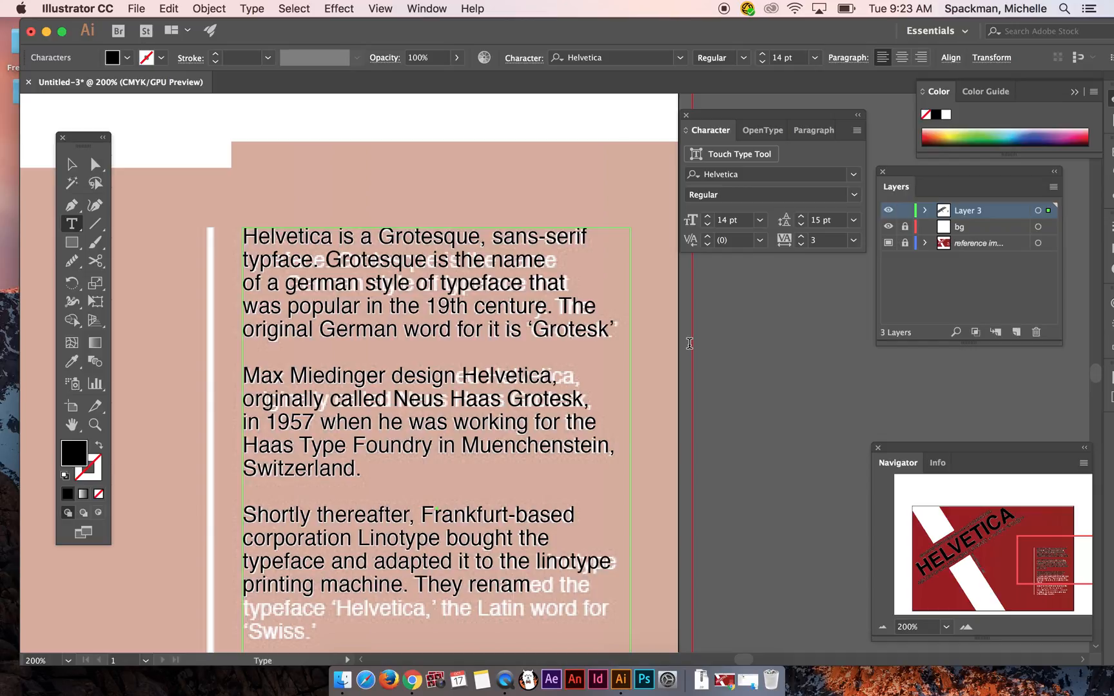
{"action": "type", "text": "ed the typeface"}
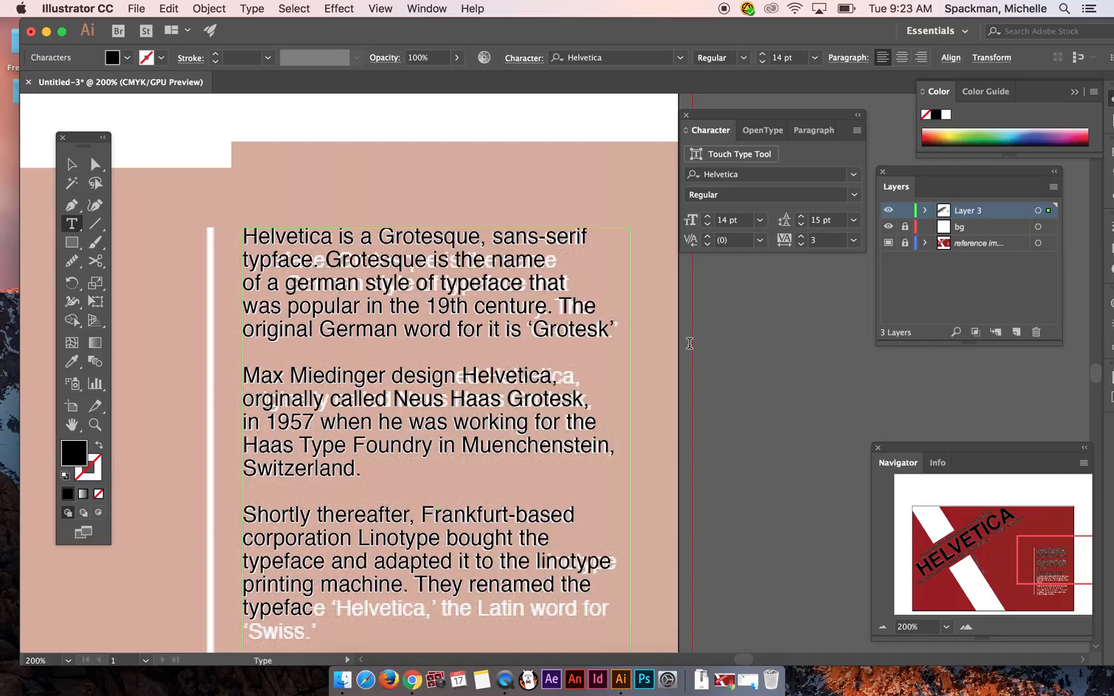
Step: Finish the third paragraph with "‘Helvetica,’ the Latin word for ‘Swiss.’", matching the template's wording and lowercase "word"
{"action": "type", "text": " 'Helvetica’"}
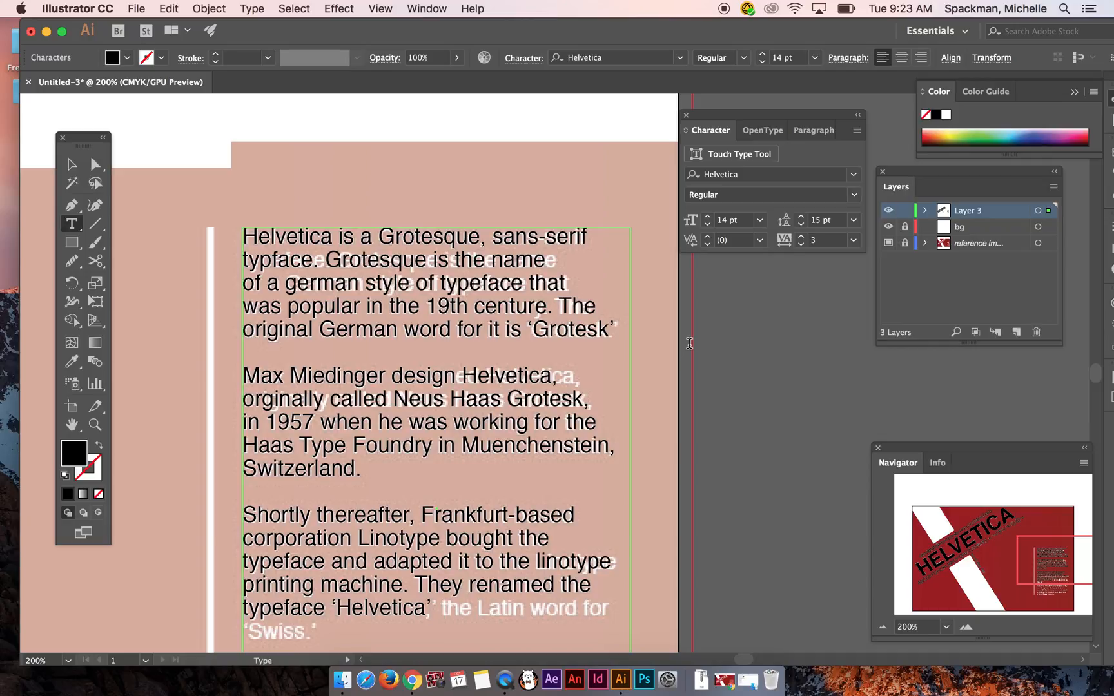
{"action": "type", "text": ",' the Latin Wo"}
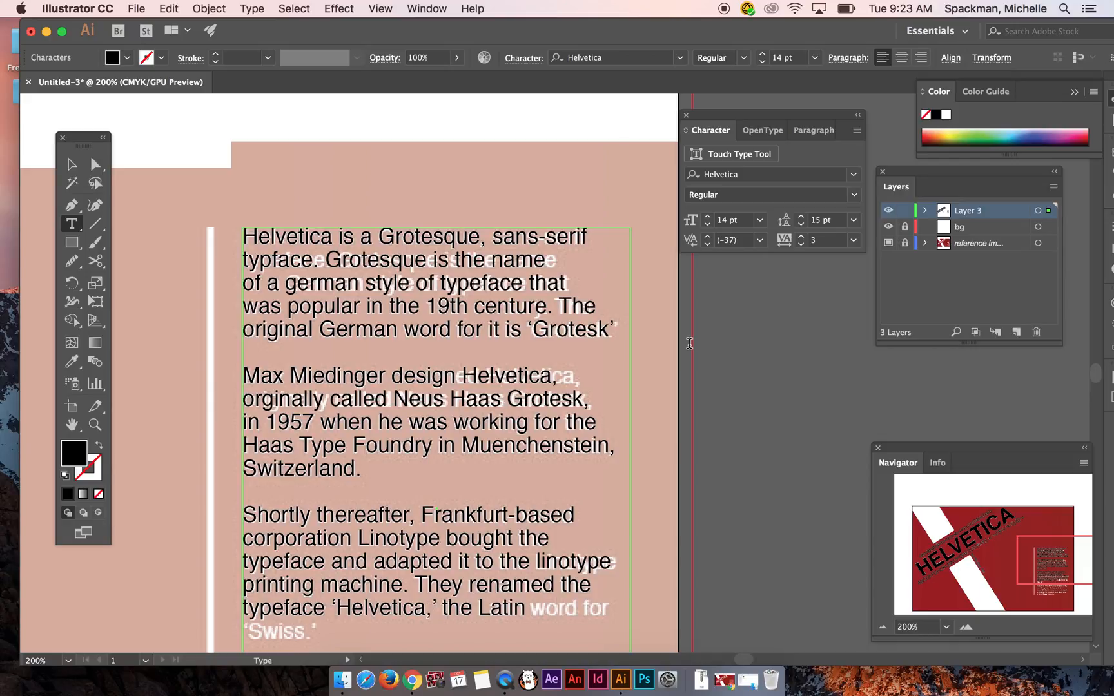
{"action": "key", "text": "BackSpace"}
{"action": "key", "text": "BackSpace"}
{"action": "key", "text": "BackSpace"}
{"action": "type", "text": "word for"}
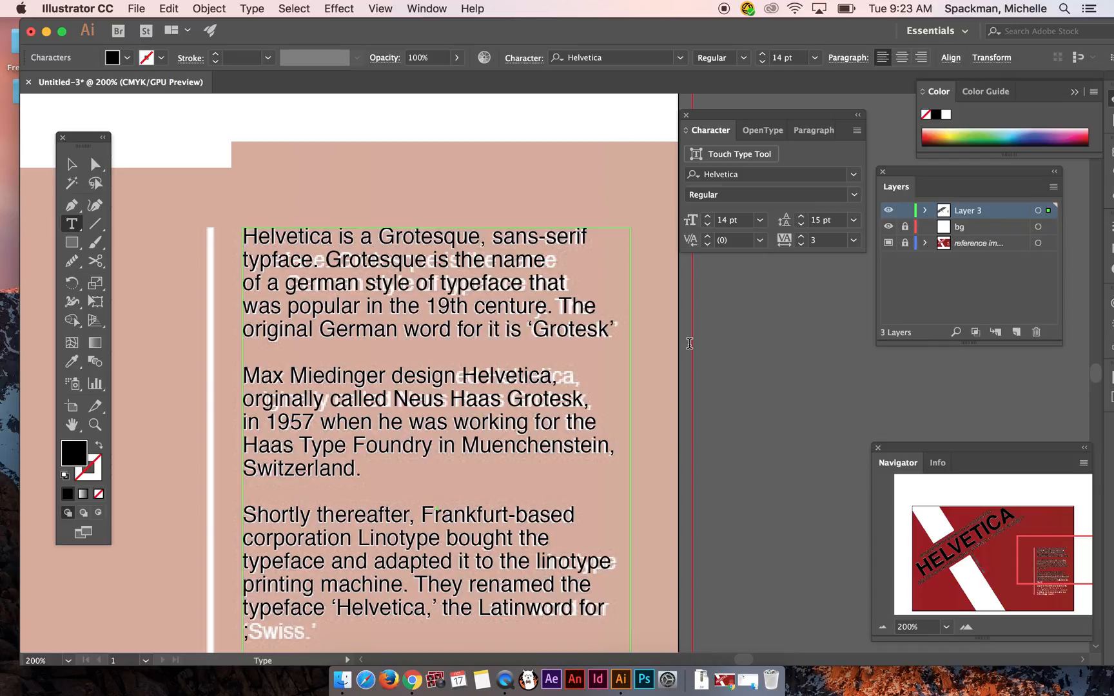
{"action": "type", "text": " 'Swiss'."}
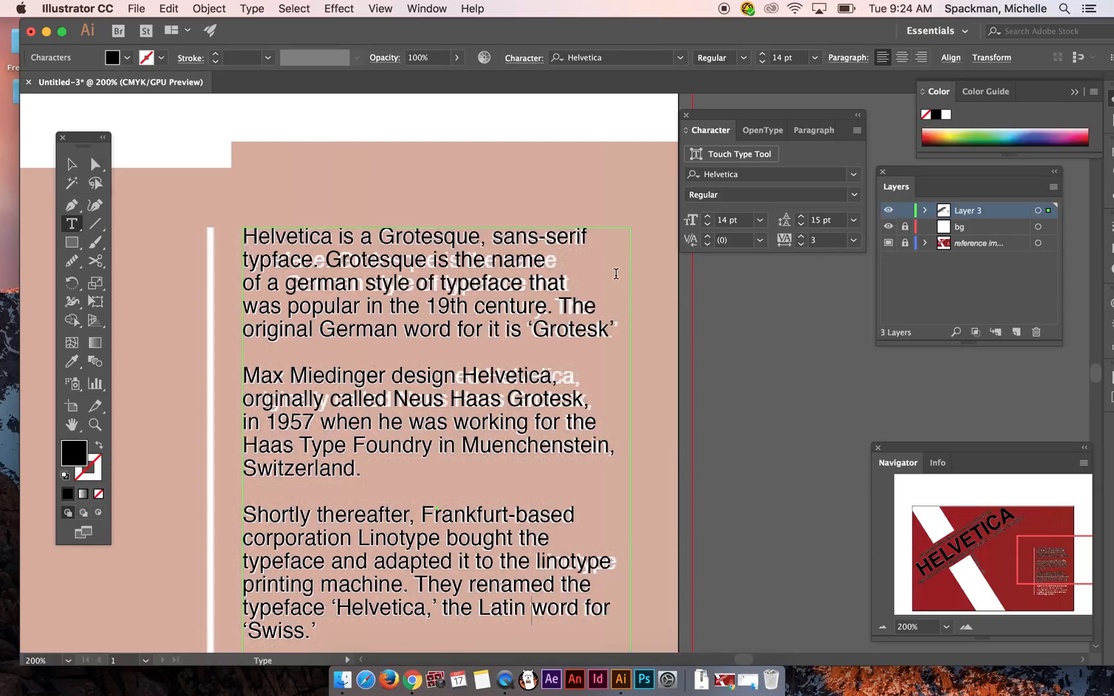
Step: Start a fourth paragraph below the third with "Helvetica has increased in popularity over the years. It’s legibility and"
{"action": "key", "text": "super+minus"}
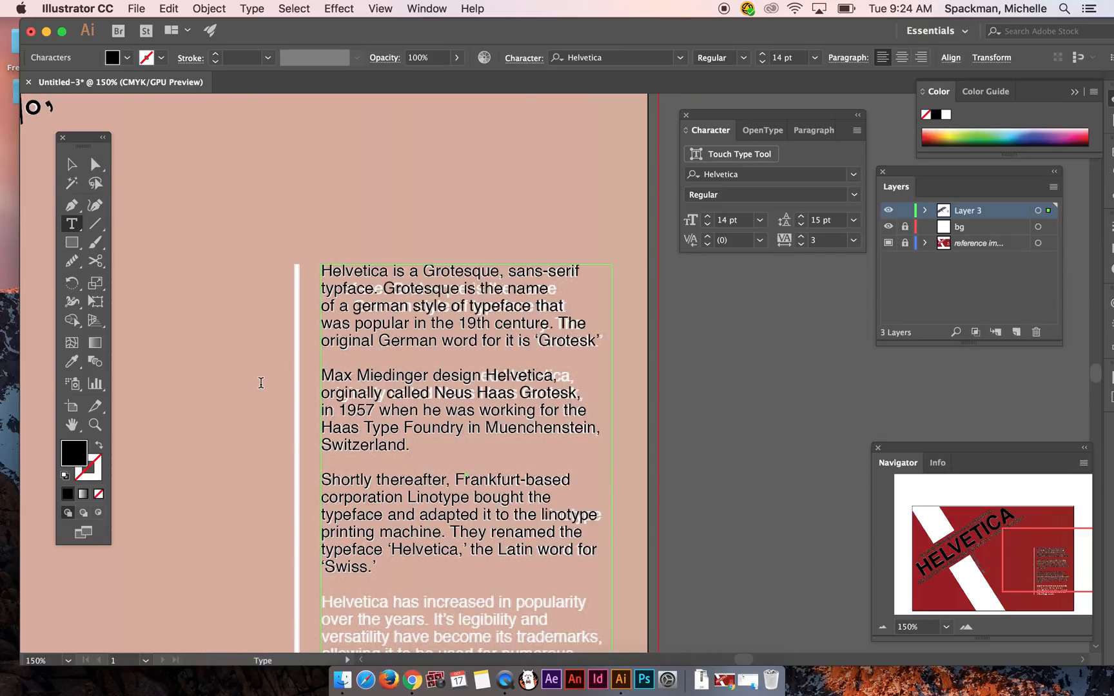
{"action": "left_click_drag", "start_coordinate": [1034, 565], "coordinate": [1070, 584]}
{"action": "key", "text": "super+plus"}
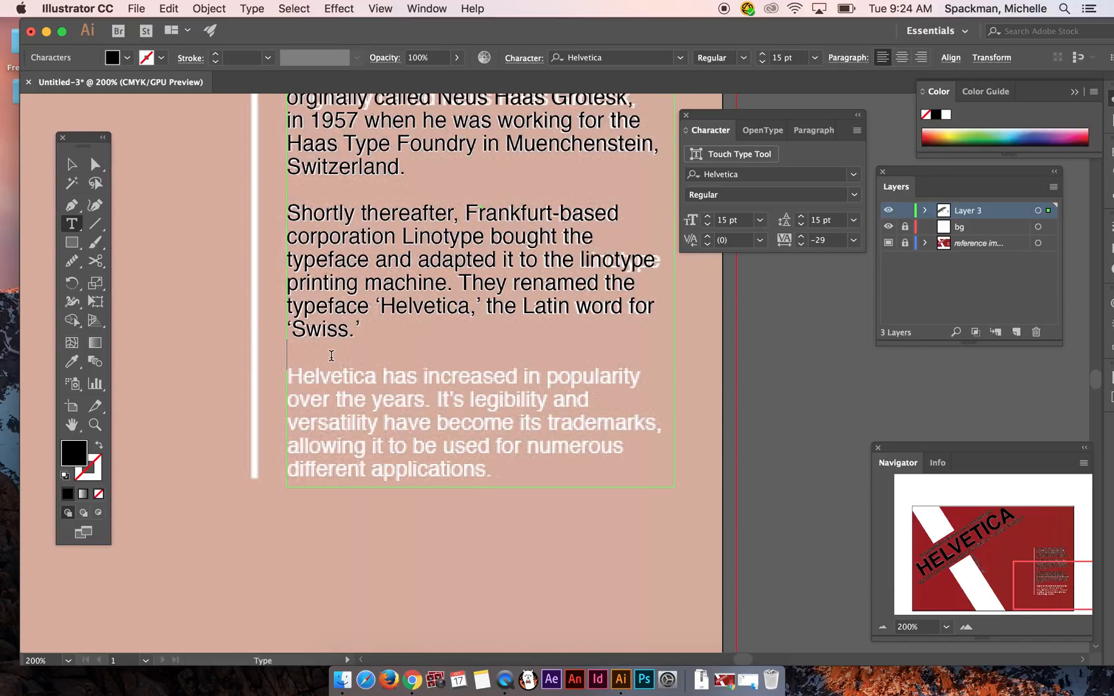
{"action": "type", "text": "Helvetica has increased"}
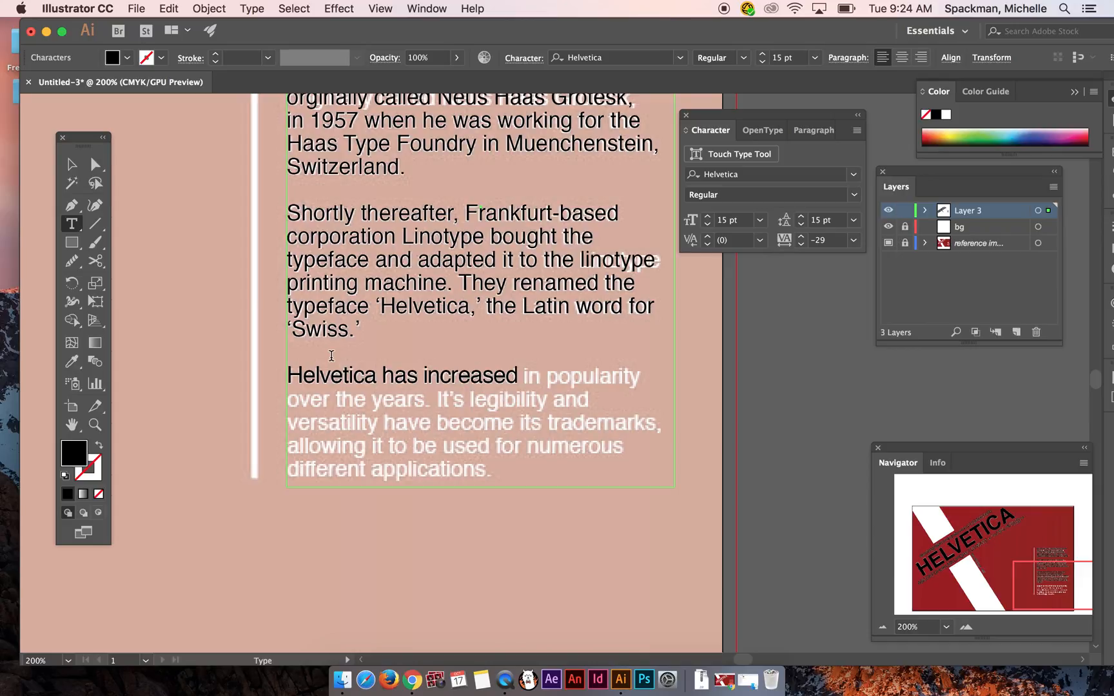
{"action": "type", "text": " in populari"}
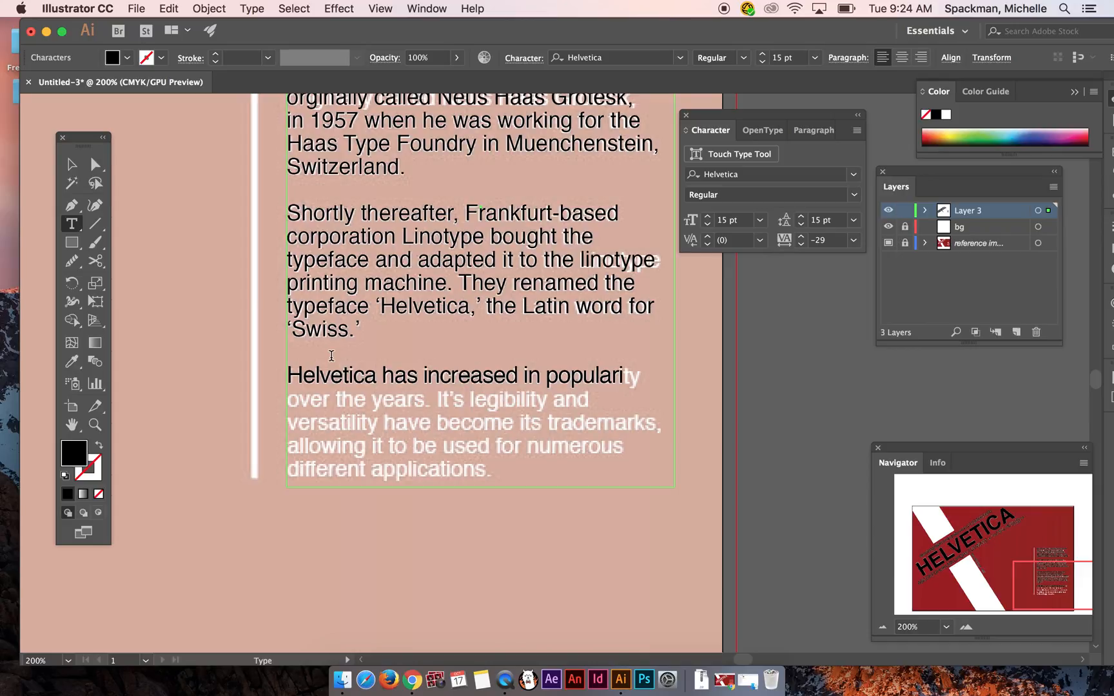
{"action": "type", "text": "ty over the years. It's legibility"}
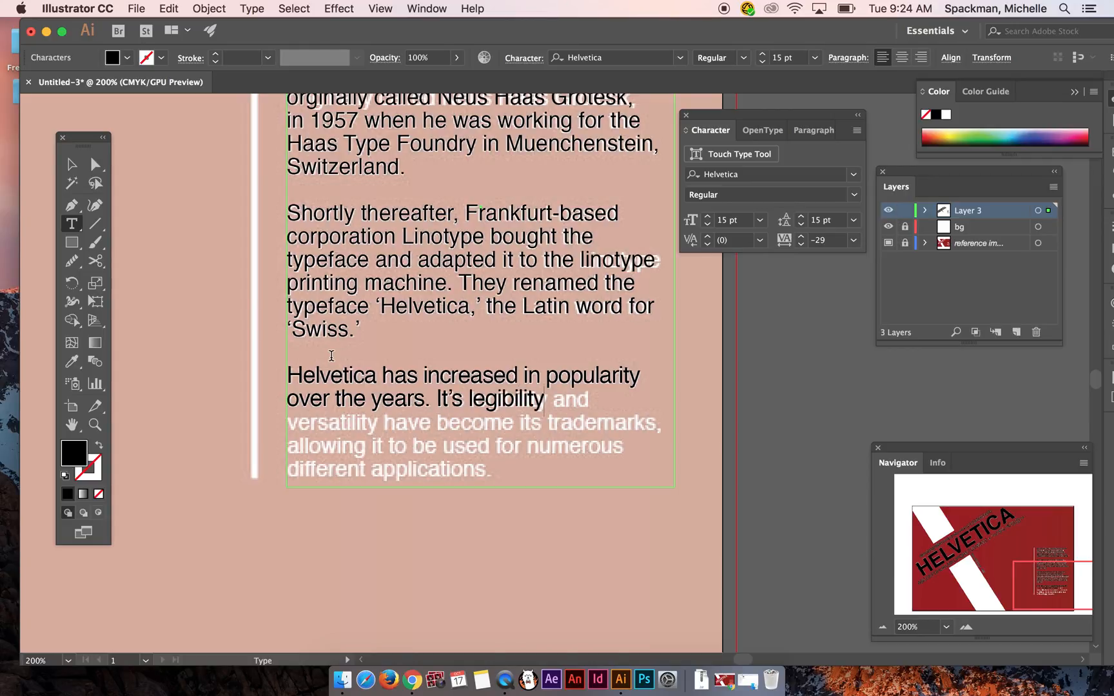
{"action": "key", "text": "BackSpace"}
{"action": "key", "text": "BackSpace"}
{"action": "key", "text": "BackSpace"}
{"action": "type", "text": "lity and"}
Step: Finish the fourth paragraph with "versatility have become its trademarks, allowing it to be used for numerous different applications."
{"action": "type", "text": " versatiity"}
{"action": "key", "text": "BackSpace"}
{"action": "key", "text": "BackSpace"}
{"action": "key", "text": "BackSpace"}
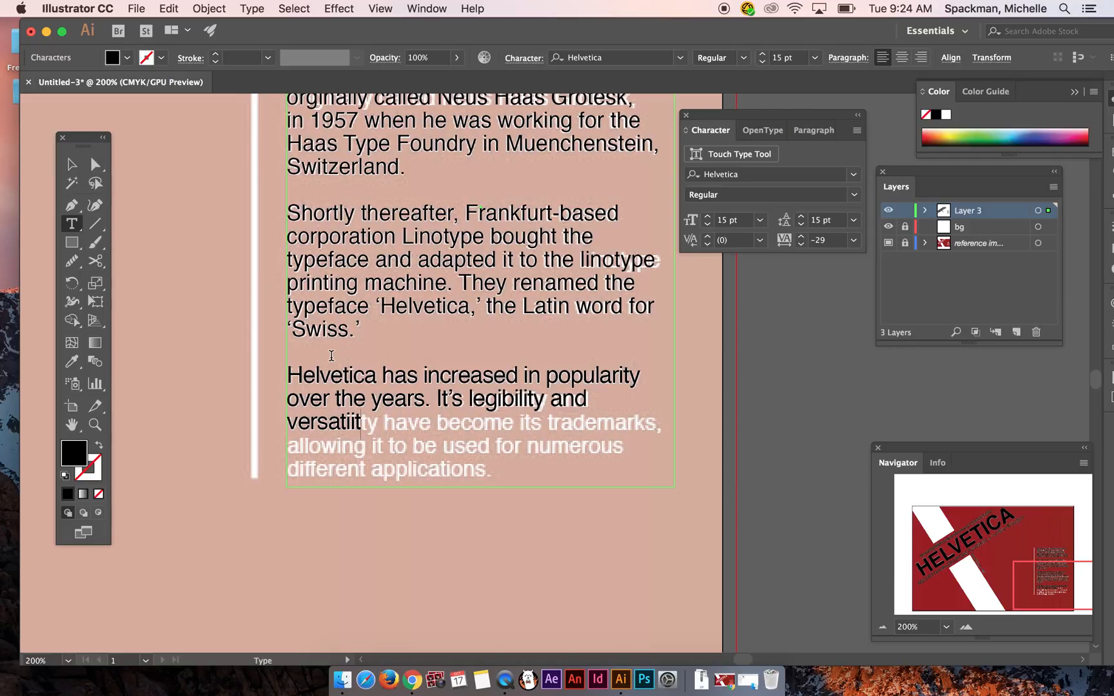
{"action": "type", "text": "lity have become its trademarks,"}
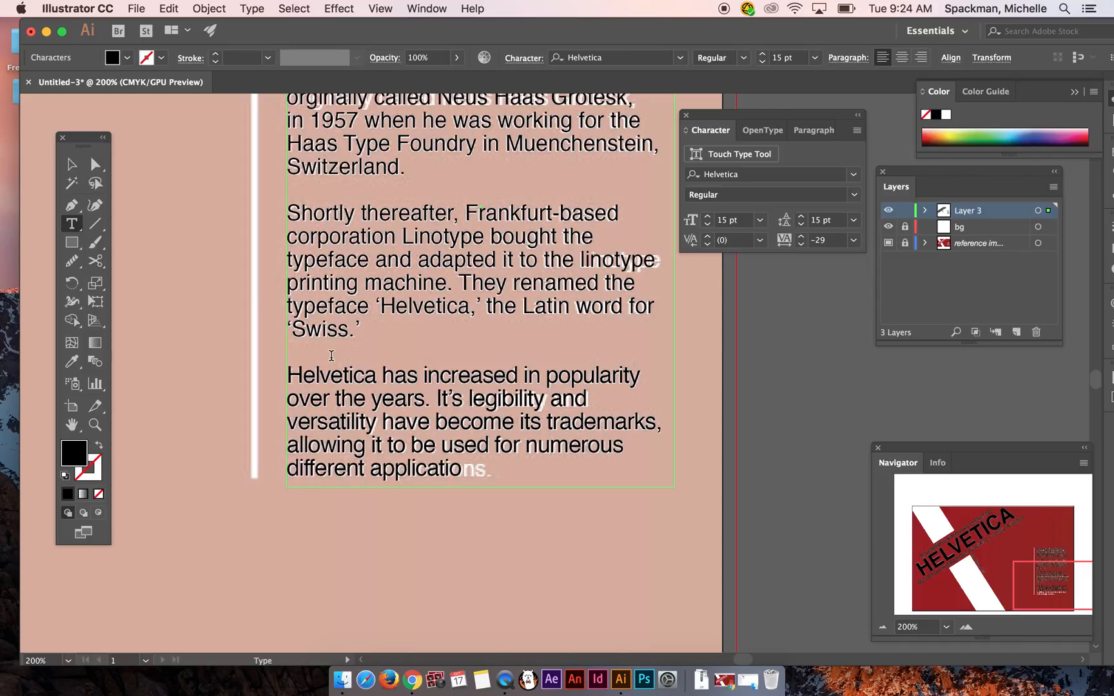
Step: Lock Layer 3, which holds the poster's text, and rename it "type"
{"action": "key", "text": "super+minus"}
{"action": "key", "text": "super+minus"}
{"action": "key", "text": "super+minus"}
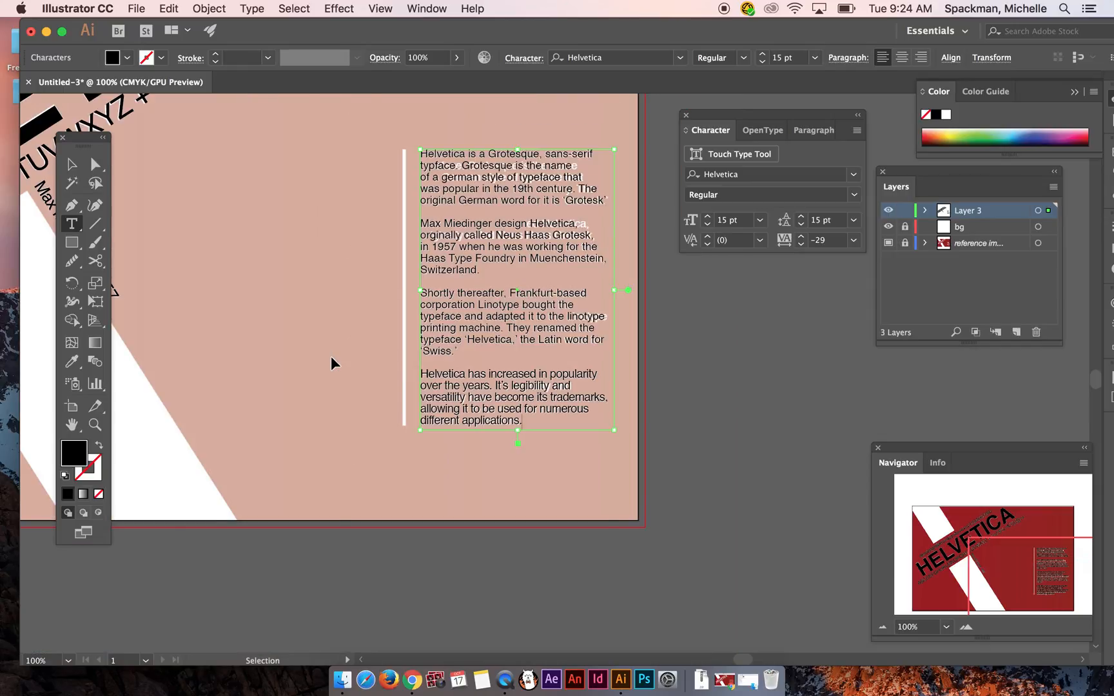
{"action": "left_click", "coordinate": [997, 544]}
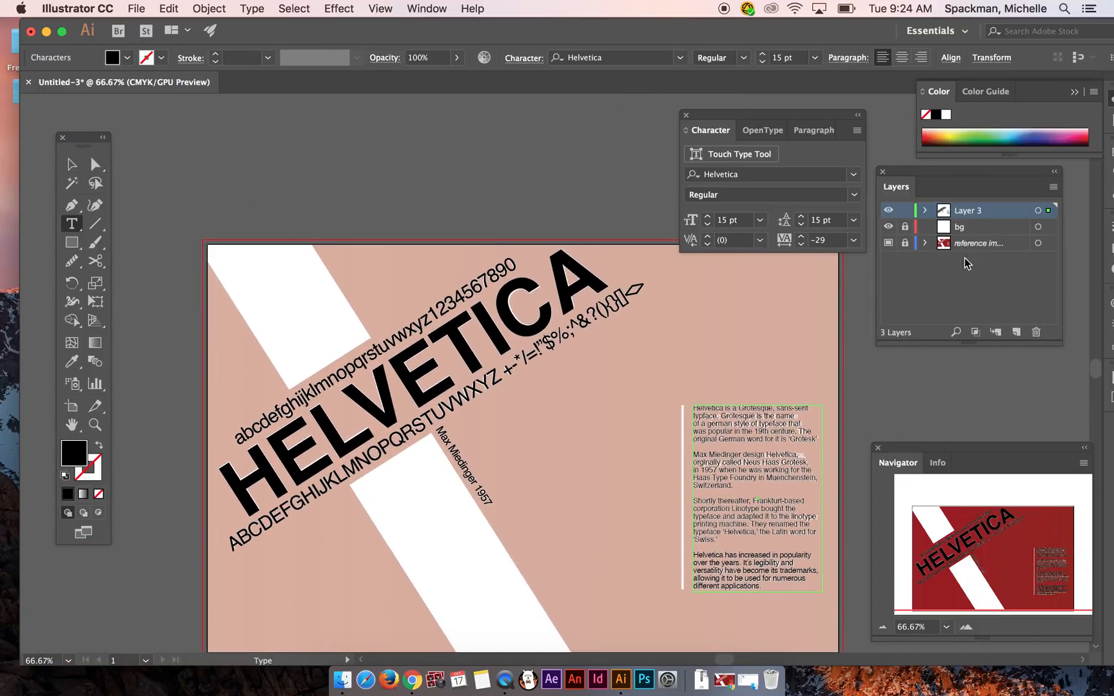
{"action": "left_click", "coordinate": [904, 210]}
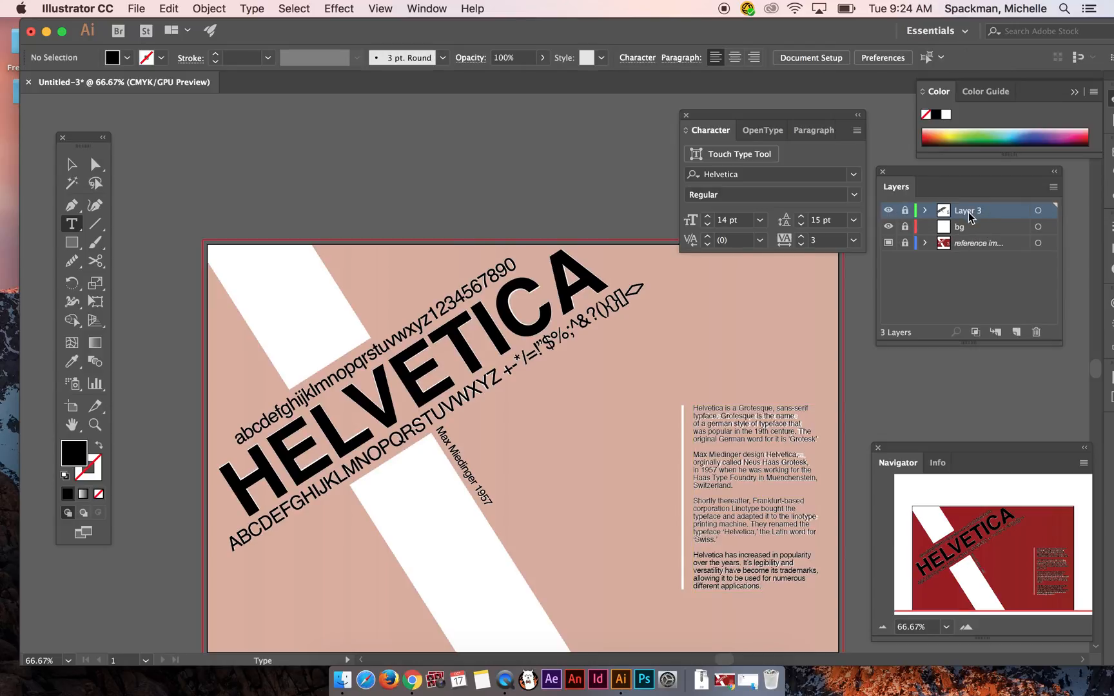
{"action": "double_click", "coordinate": [969, 211]}
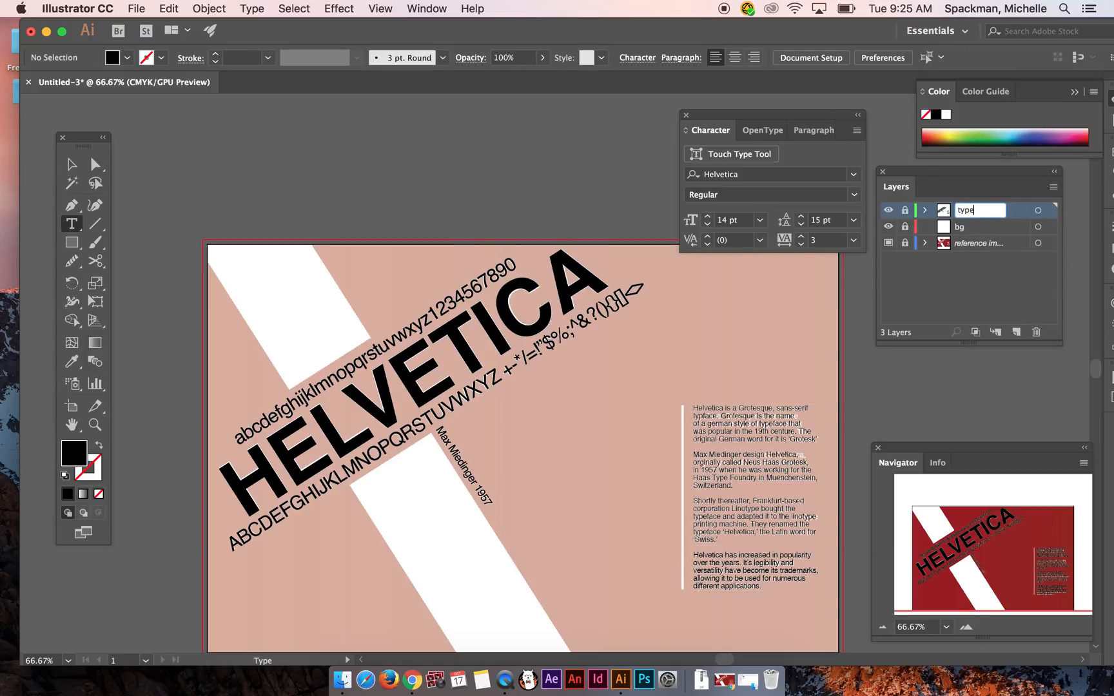
{"action": "key", "text": "Return"}
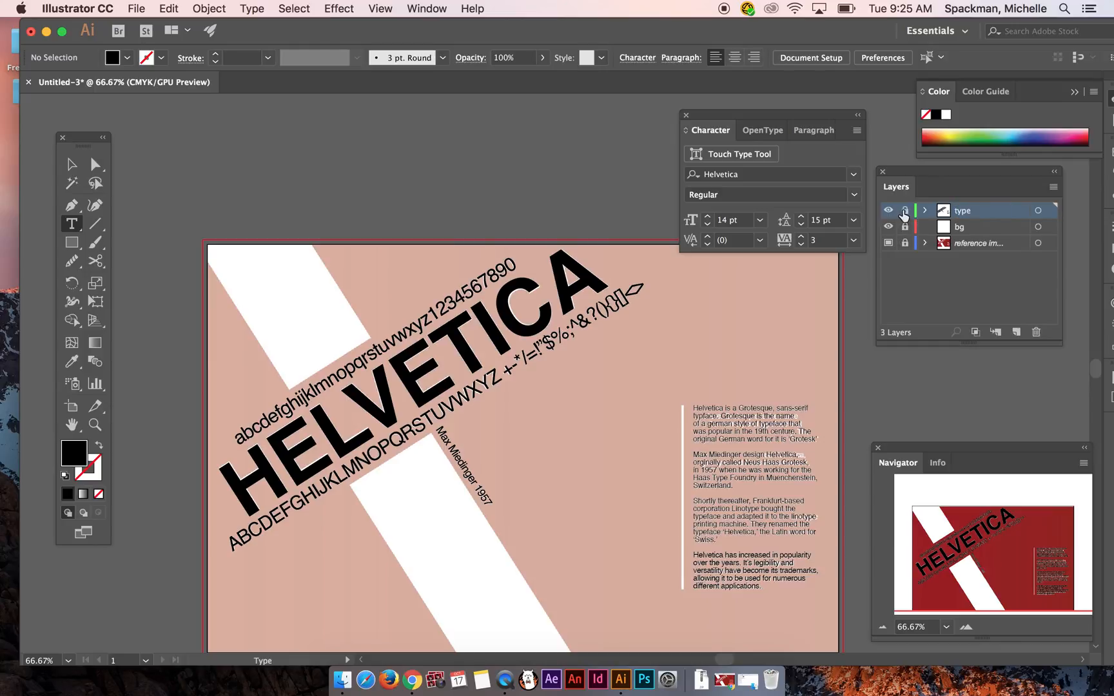
Step: Unlock the type layer and run Check Spelling on the body paragraphs, closing it without making any replacement
{"action": "left_click", "coordinate": [61, 162]}
{"action": "left_click", "coordinate": [905, 211]}
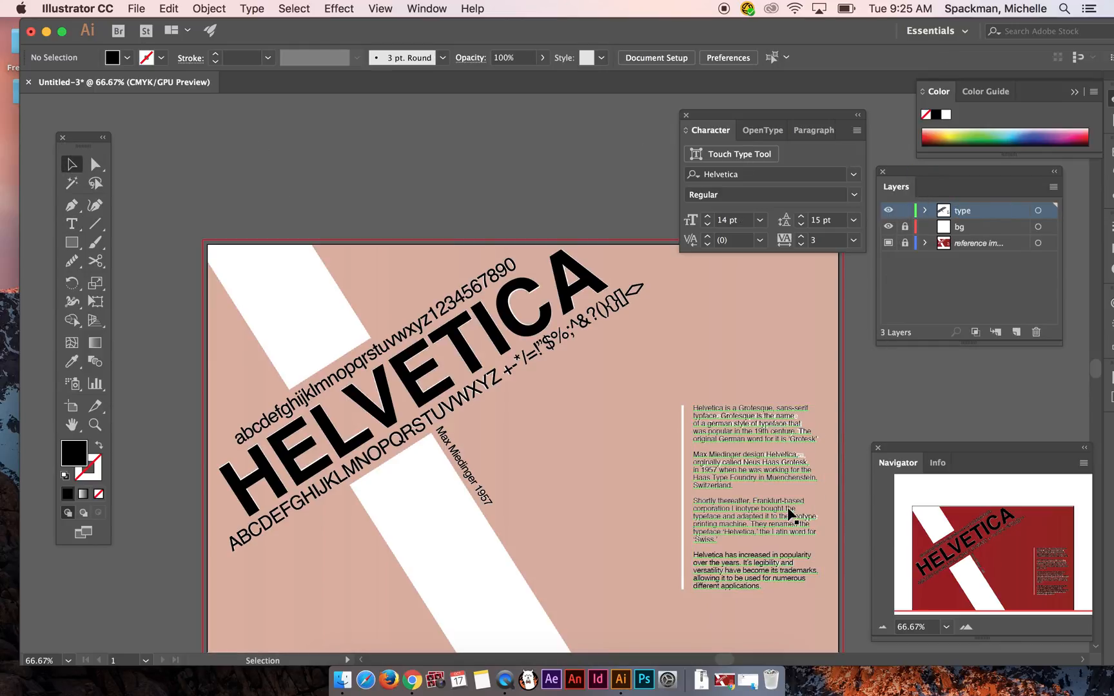
{"action": "left_click", "coordinate": [795, 514]}
{"action": "left_click", "coordinate": [261, 10]}
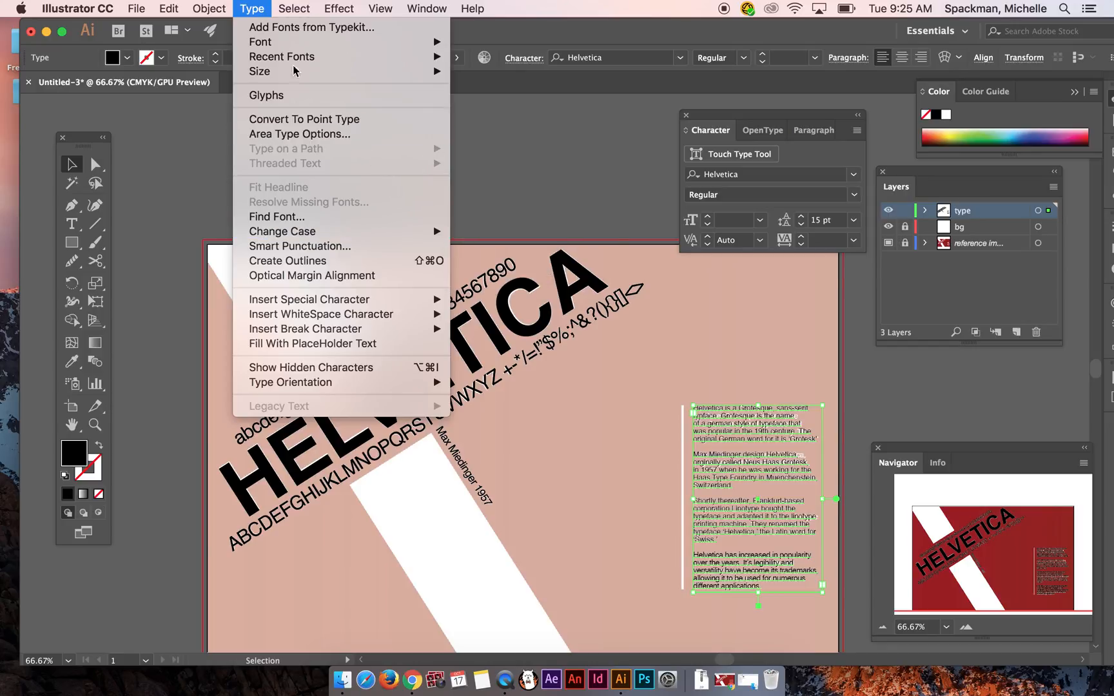
{"action": "mouse_move", "coordinate": [169, 8]}
{"action": "left_click", "coordinate": [229, 224]}
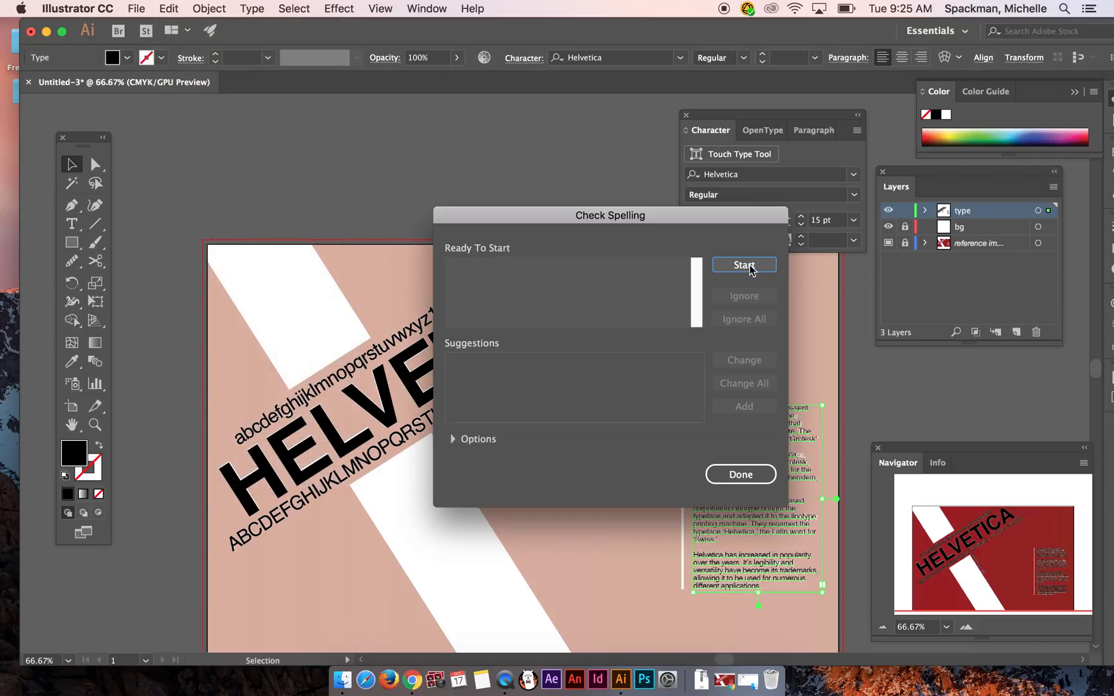
{"action": "left_click", "coordinate": [745, 265]}
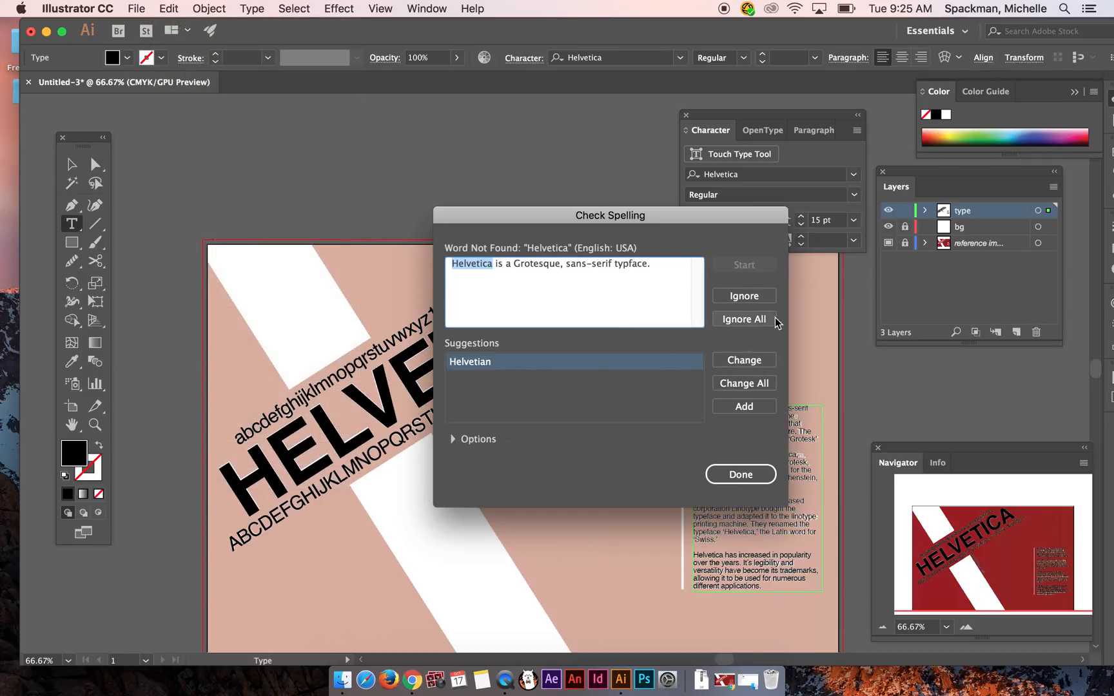
{"action": "left_click", "coordinate": [758, 480]}
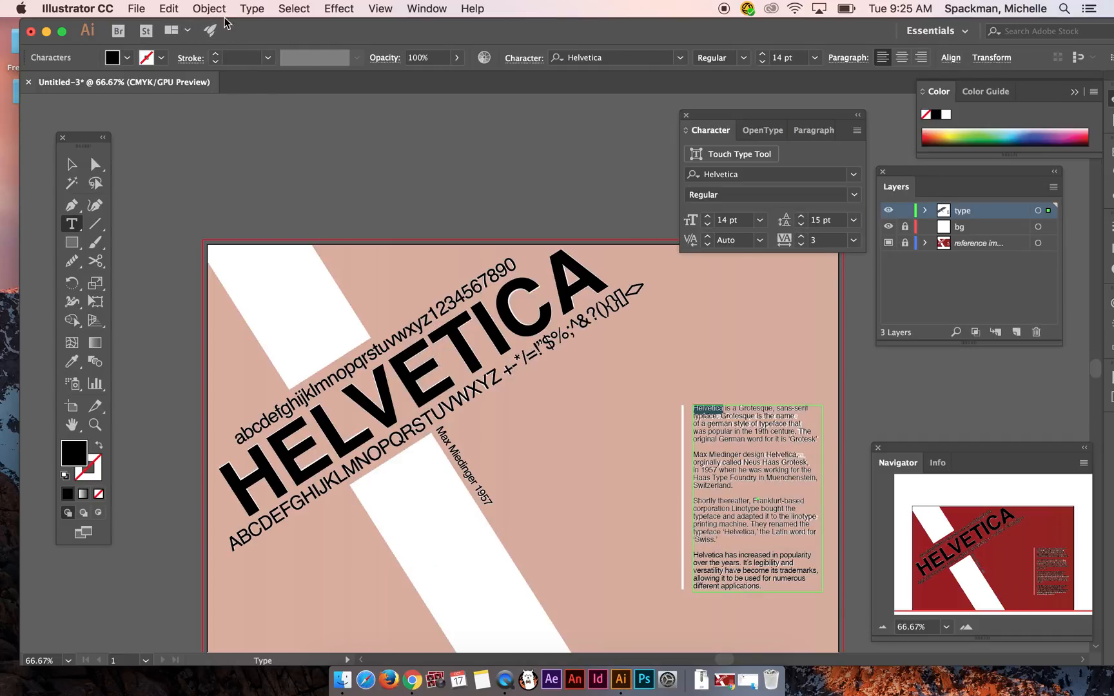
Step: Convert the block of body paragraphs to outlines and deselect it
{"action": "left_click", "coordinate": [72, 164]}
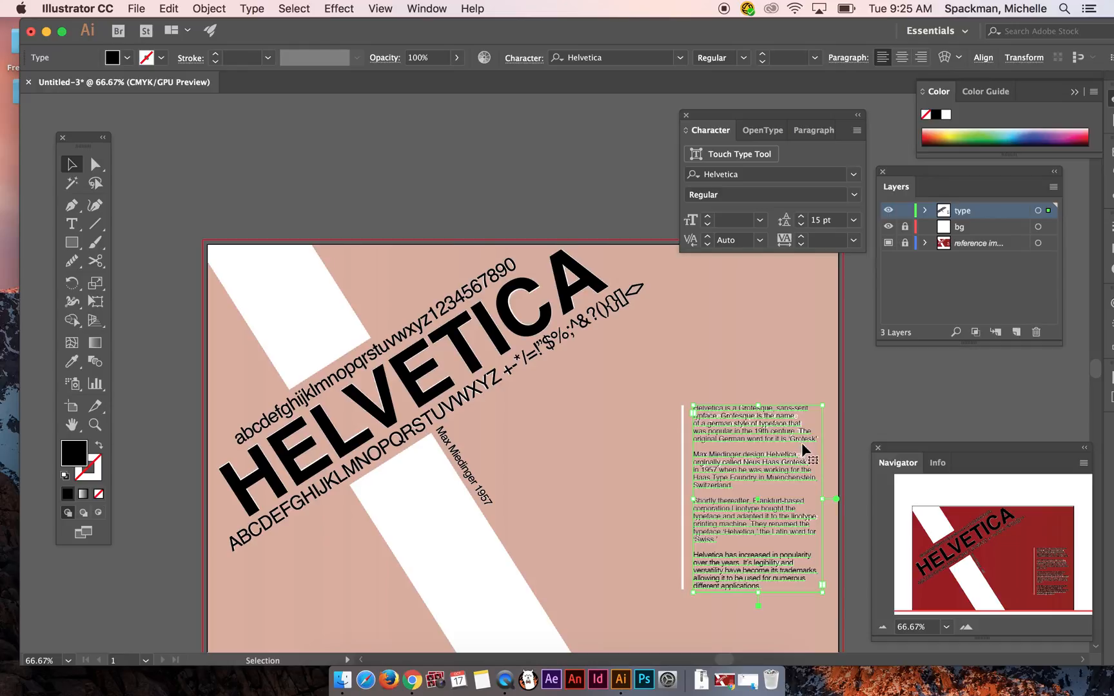
{"action": "left_click", "coordinate": [250, 7]}
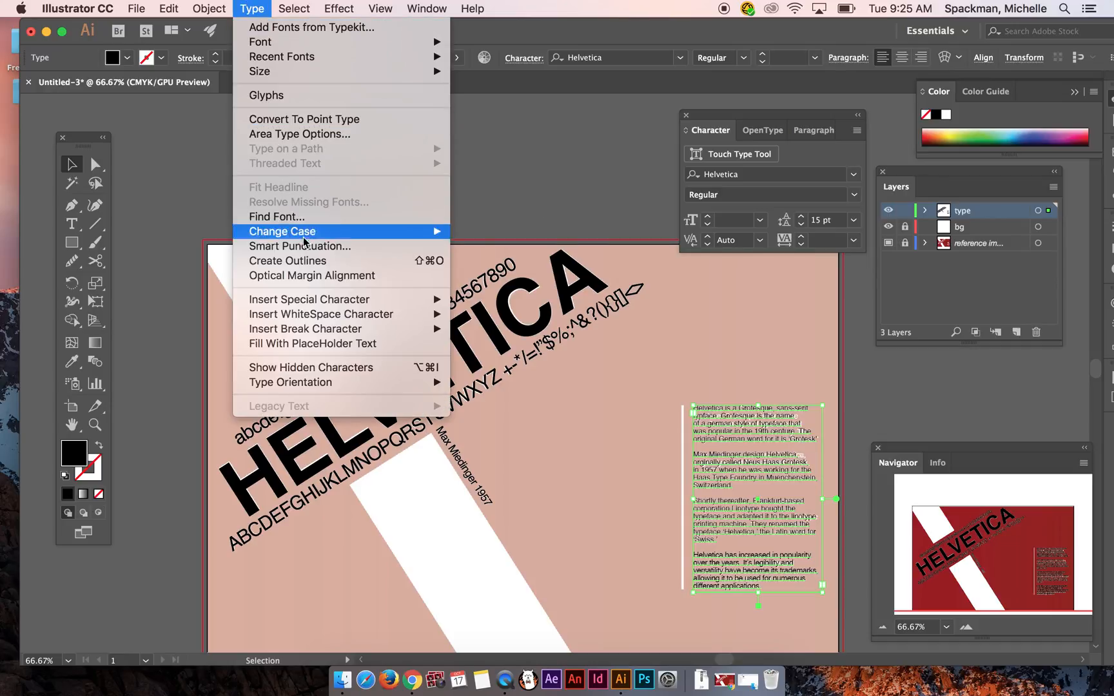
{"action": "left_click", "coordinate": [293, 257]}
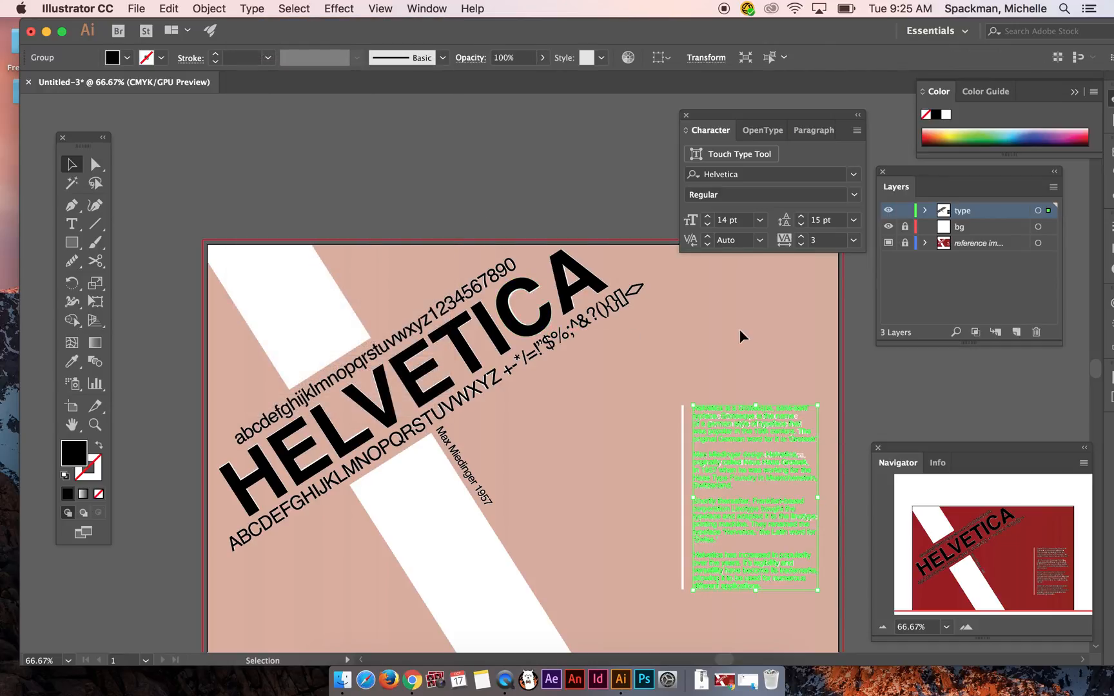
{"action": "left_click", "coordinate": [580, 164]}
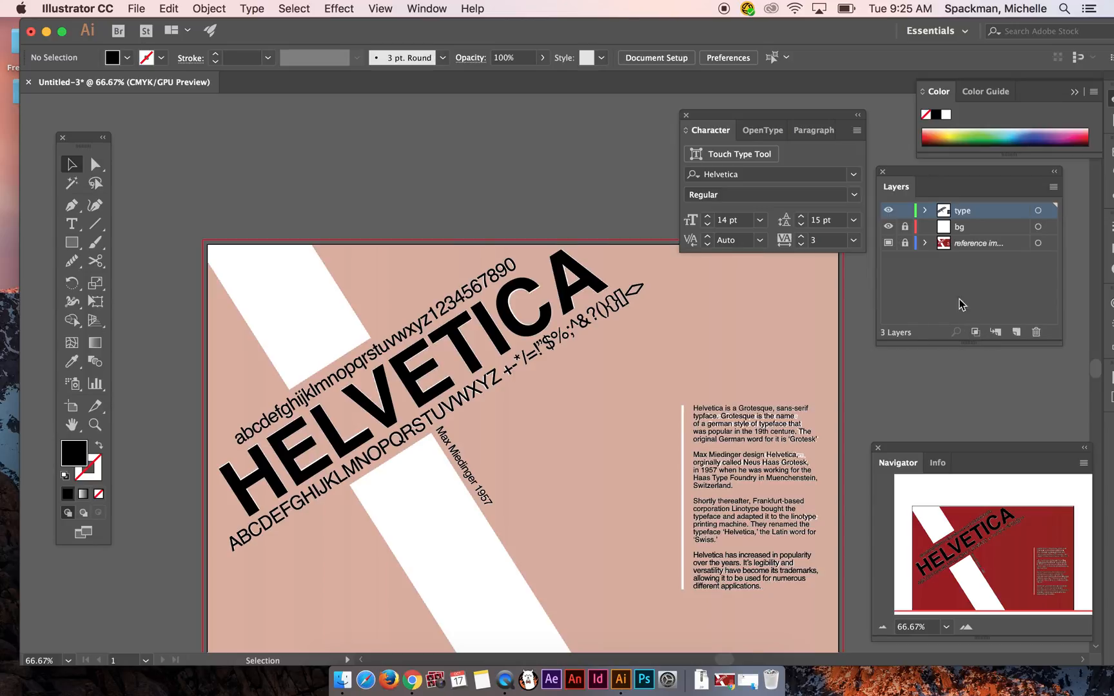
Step: Lock the type layer, unlock the bg layer and make it active with the Line Segment tool ready
{"action": "left_click", "coordinate": [904, 211]}
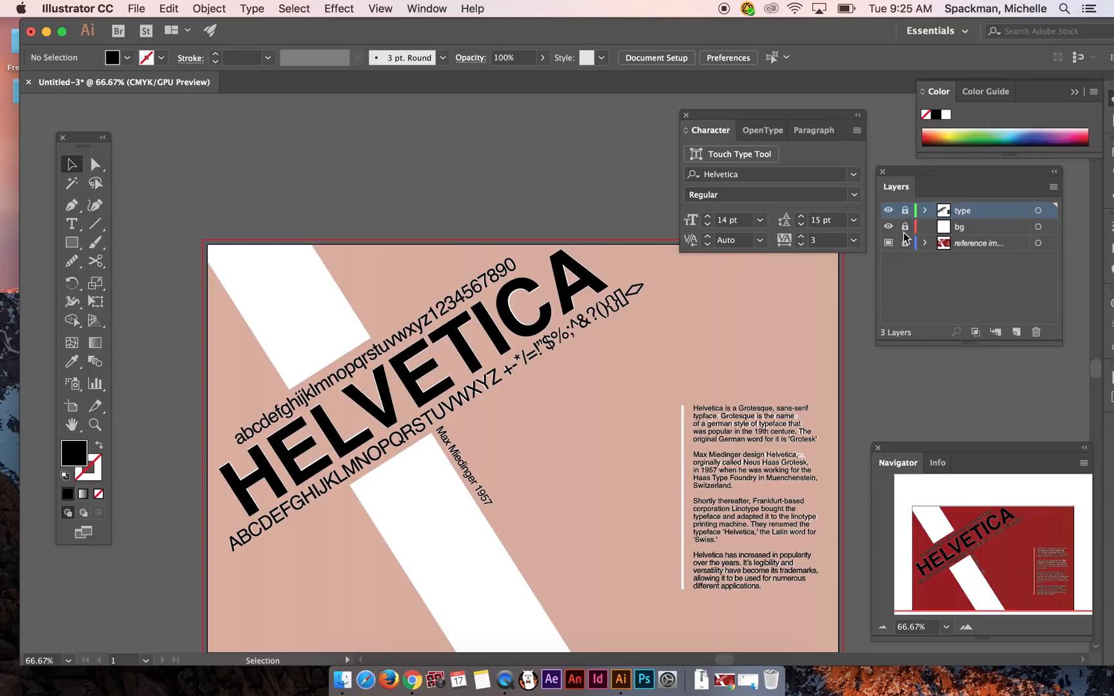
{"action": "mouse_move", "coordinate": [999, 543]}
{"action": "left_mouse_down"}
{"action": "mouse_move", "coordinate": [1019, 552]}
{"action": "mouse_move", "coordinate": [1009, 559]}
{"action": "left_mouse_up"}
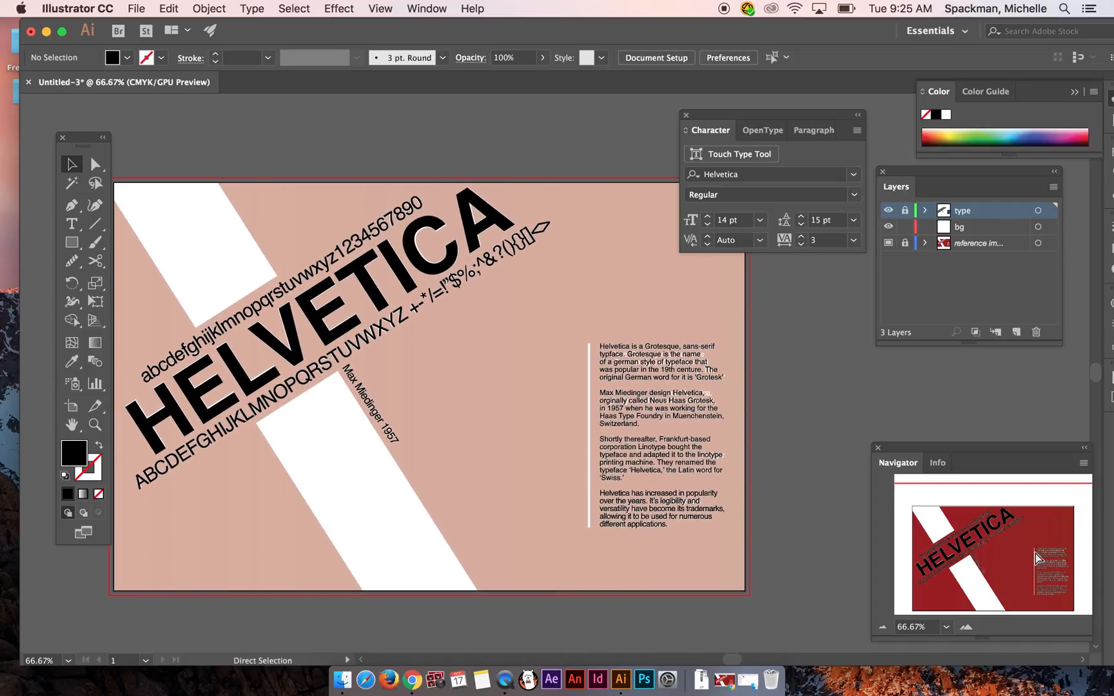
{"action": "key", "text": "super+1"}
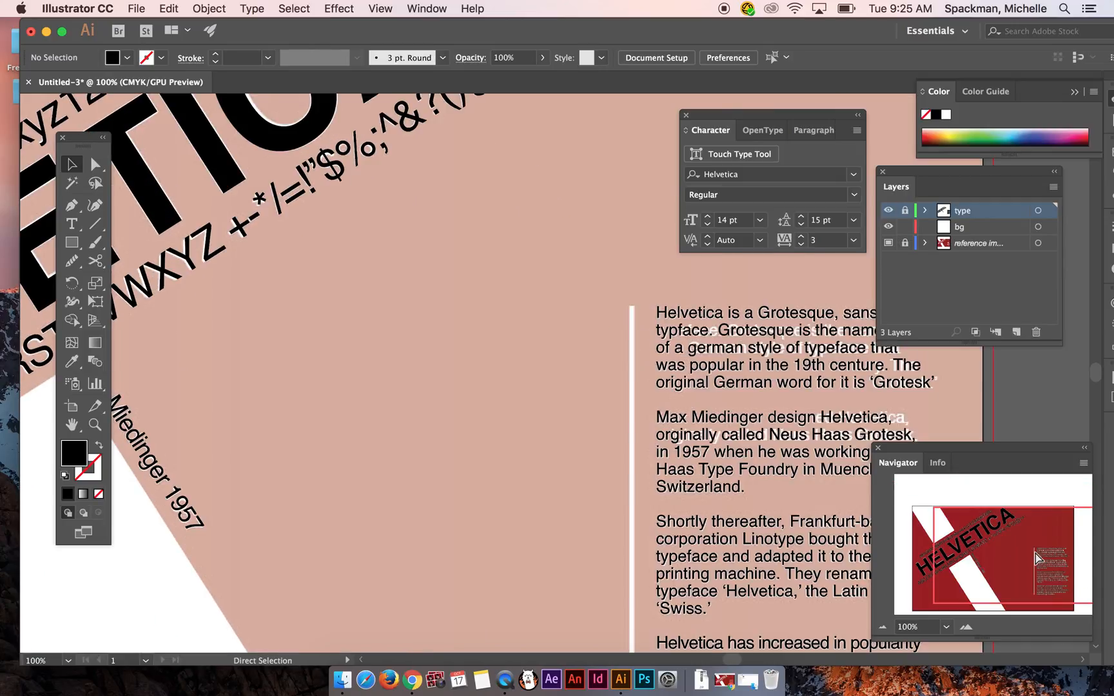
{"action": "left_click_drag", "start_coordinate": [961, 546], "coordinate": [1049, 580]}
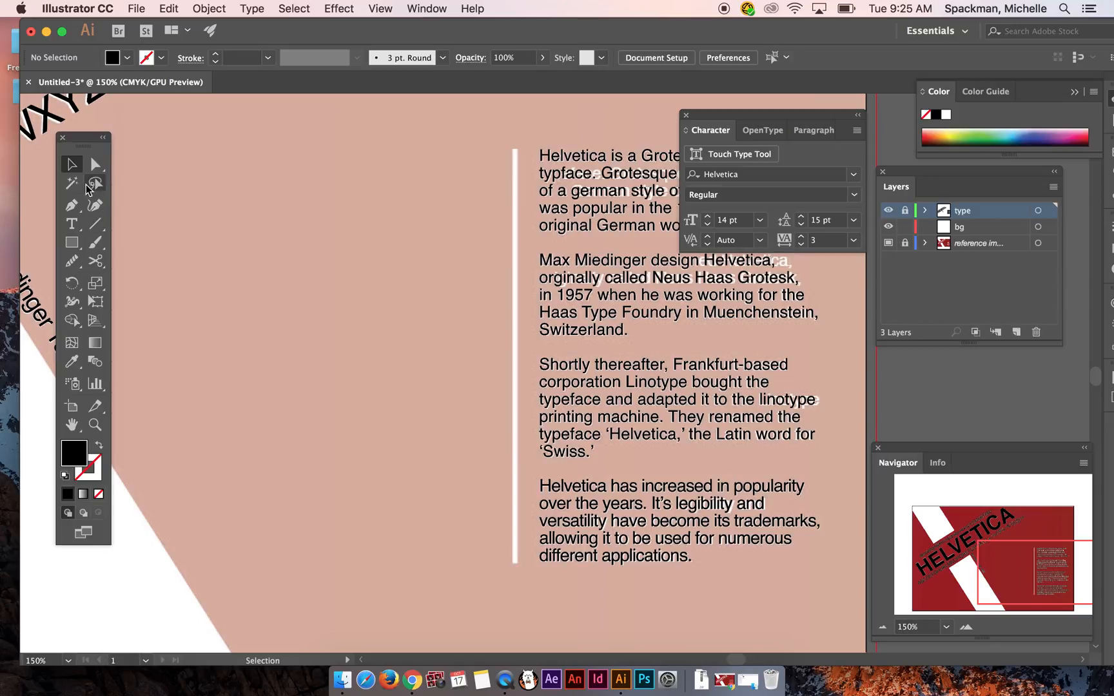
{"action": "left_click", "coordinate": [101, 226]}
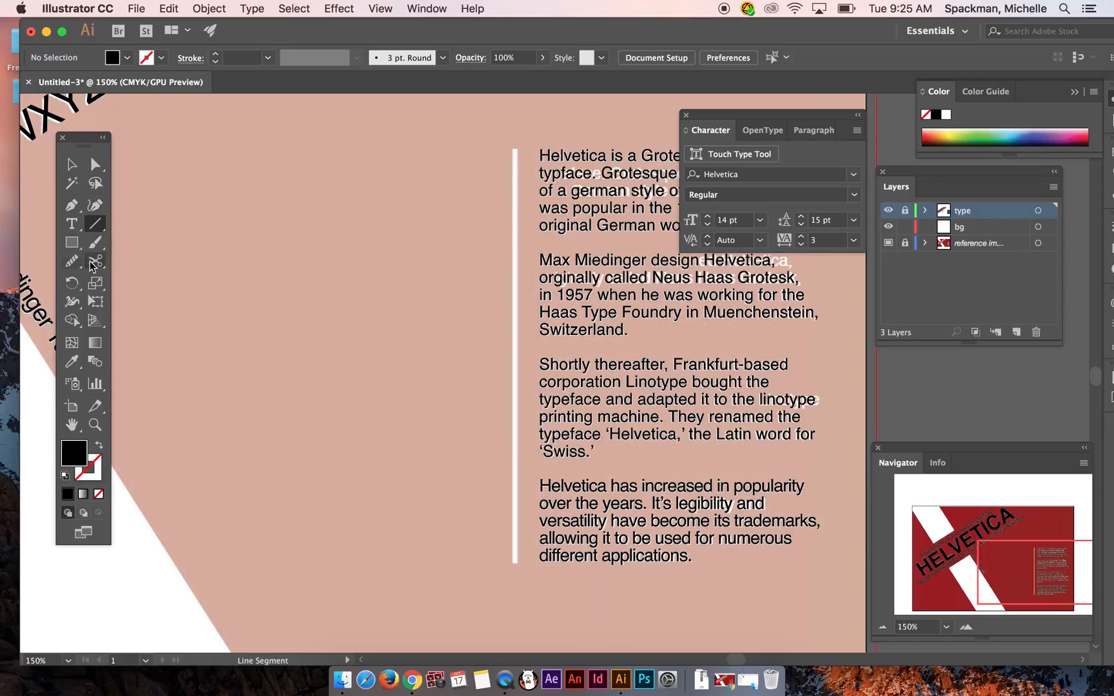
{"action": "left_click", "coordinate": [96, 230]}
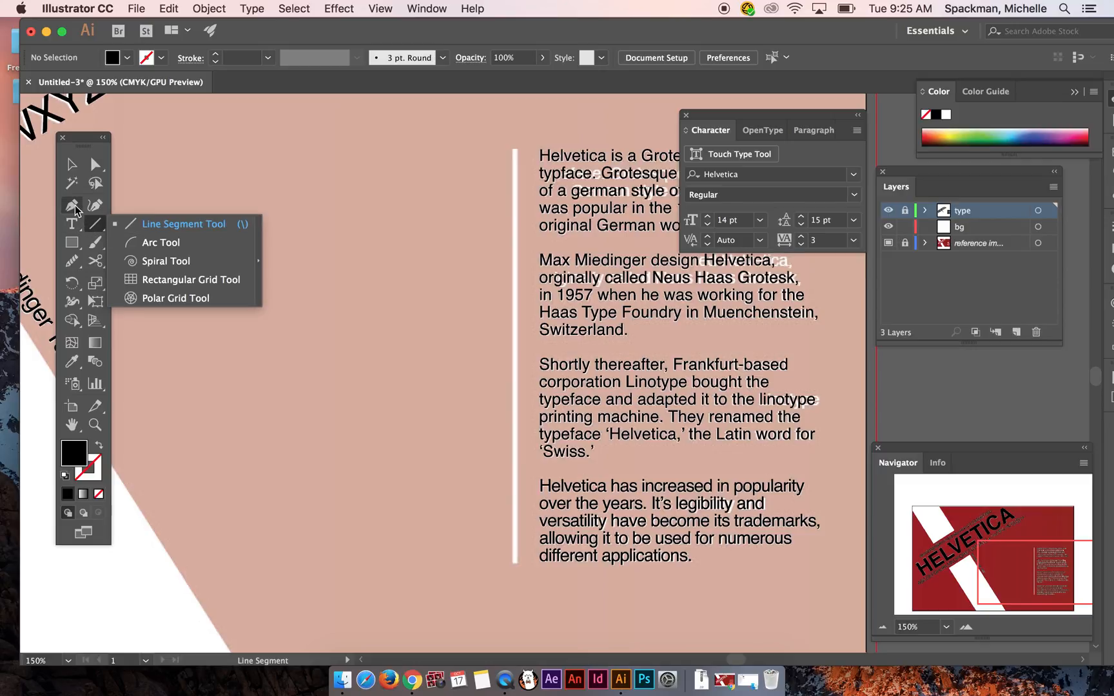
{"action": "left_click", "coordinate": [95, 229]}
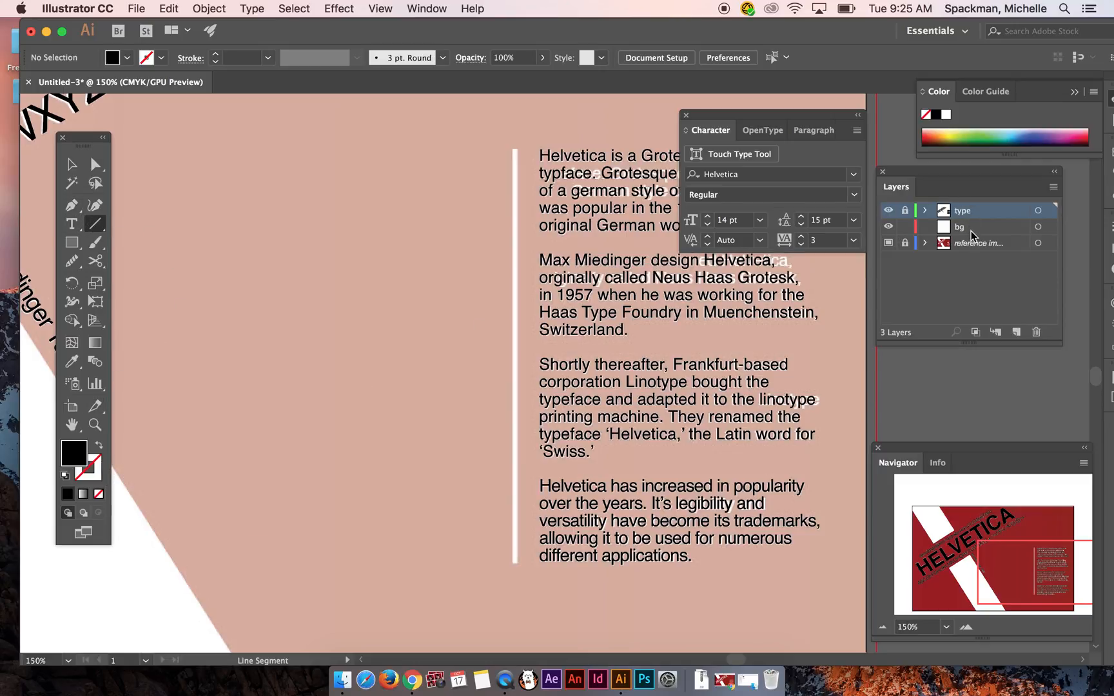
{"action": "left_click", "coordinate": [971, 231]}
Step: Set the drawing colours for the line to no fill and a white stroke
{"action": "left_click", "coordinate": [99, 446]}
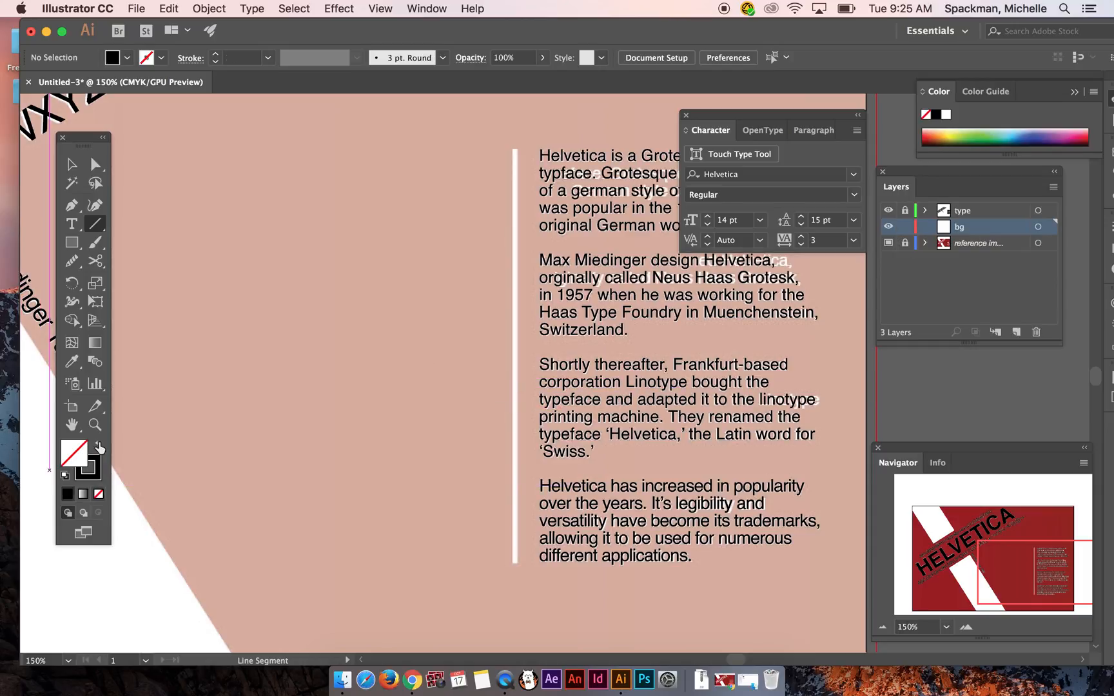
{"action": "left_click", "coordinate": [99, 446]}
{"action": "left_click", "coordinate": [98, 446]}
{"action": "left_click", "coordinate": [97, 474]}
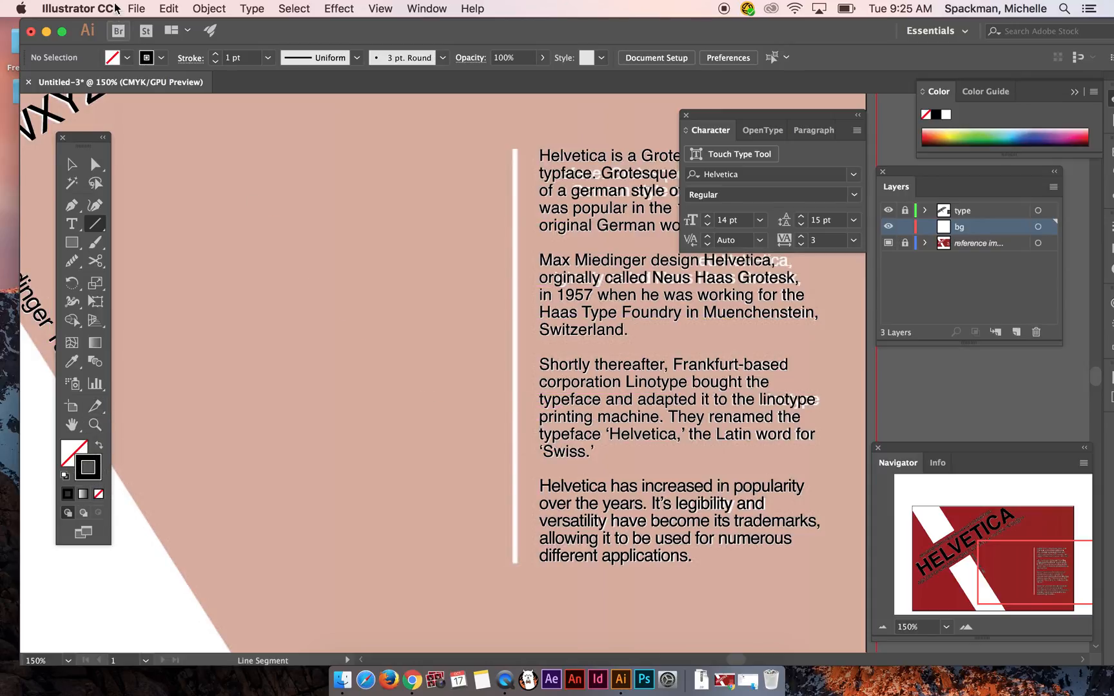
{"action": "left_click", "coordinate": [162, 58]}
{"action": "left_click", "coordinate": [33, 85]}
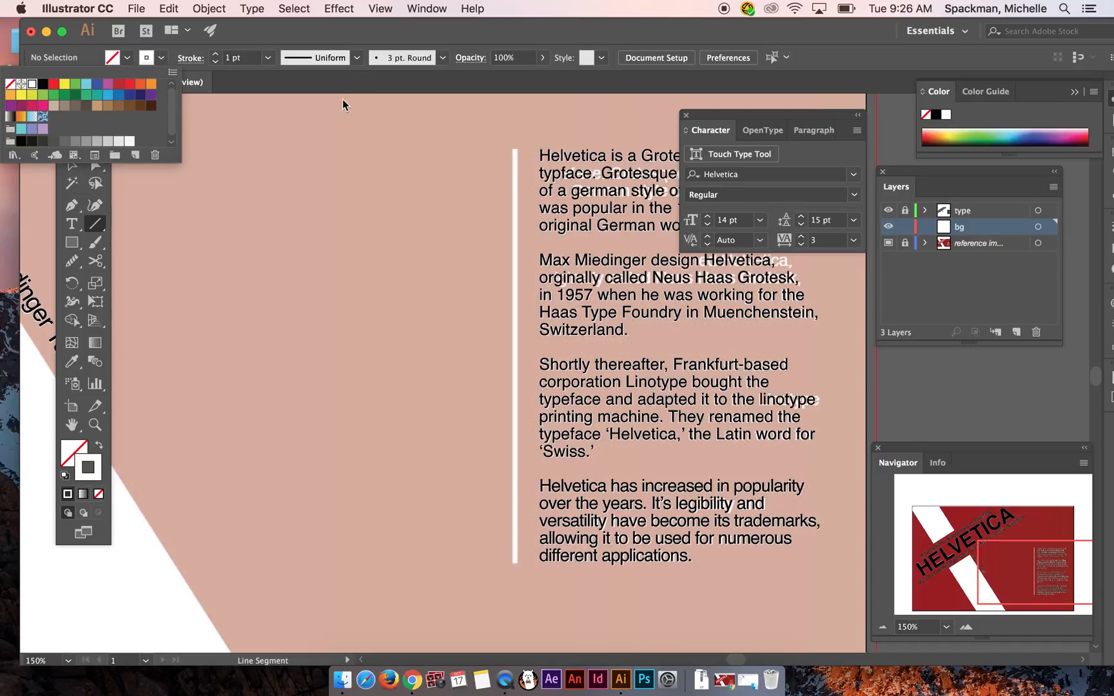
{"action": "left_click", "coordinate": [347, 30]}
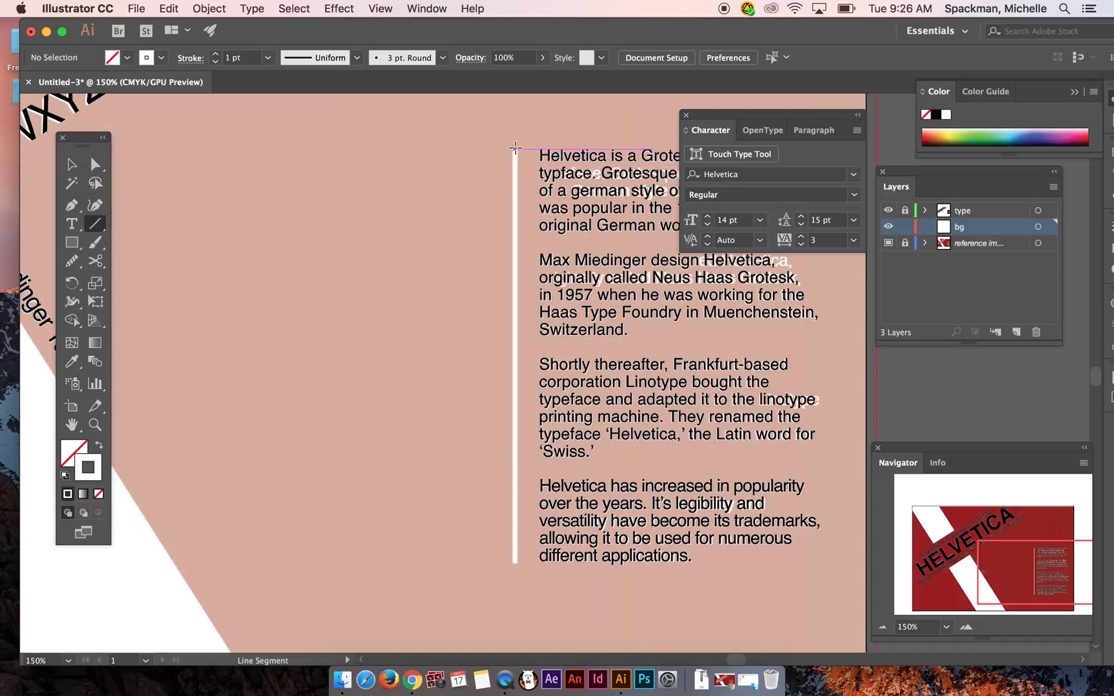
Step: Draw a straight vertical line along the full length of the template's white rule, and move it aside to compare thicknesses
{"action": "mouse_move", "coordinate": [515, 149]}
{"action": "left_mouse_down"}
{"action": "mouse_move", "coordinate": [539, 565]}
{"action": "mouse_move", "coordinate": [246, 509]}
{"action": "mouse_move", "coordinate": [540, 319]}
{"action": "mouse_move", "coordinate": [519, 565]}
{"action": "mouse_move", "coordinate": [420, 477]}
{"action": "mouse_move", "coordinate": [225, 151]}
{"action": "mouse_move", "coordinate": [246, 351]}
{"action": "mouse_move", "coordinate": [341, 522]}
{"action": "mouse_move", "coordinate": [774, 336]}
{"action": "mouse_move", "coordinate": [619, 155]}
{"action": "mouse_move", "coordinate": [288, 157]}
{"action": "mouse_move", "coordinate": [501, 564]}
{"action": "left_mouse_up"}
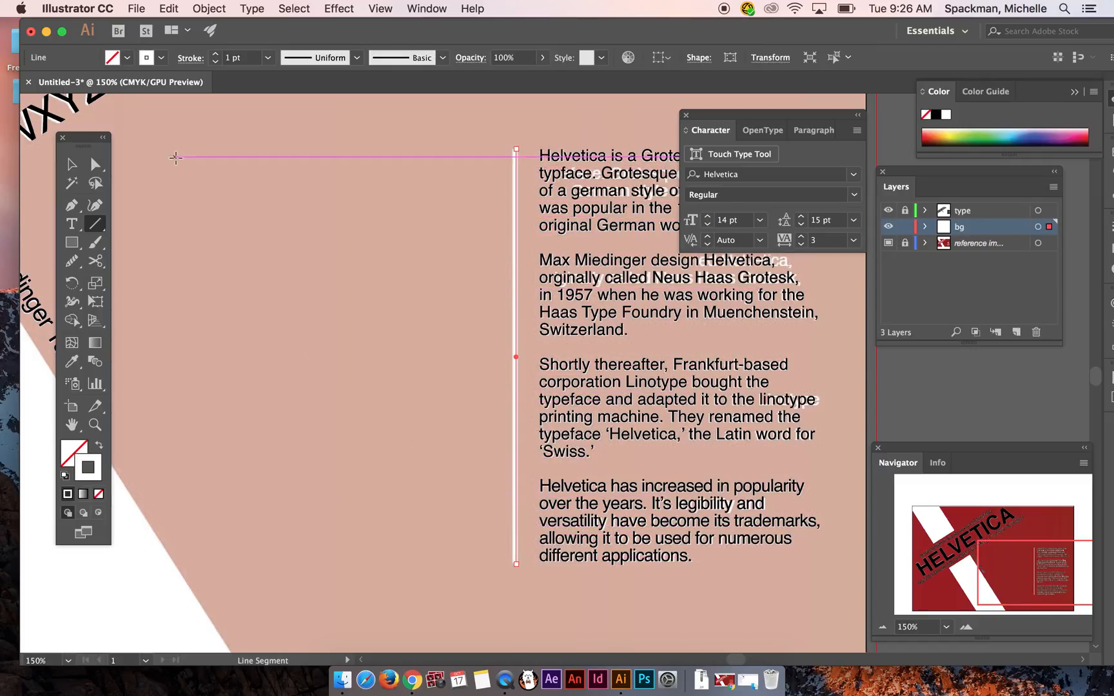
{"action": "left_click", "coordinate": [71, 164]}
{"action": "left_click_drag", "start_coordinate": [518, 241], "coordinate": [469, 241]}
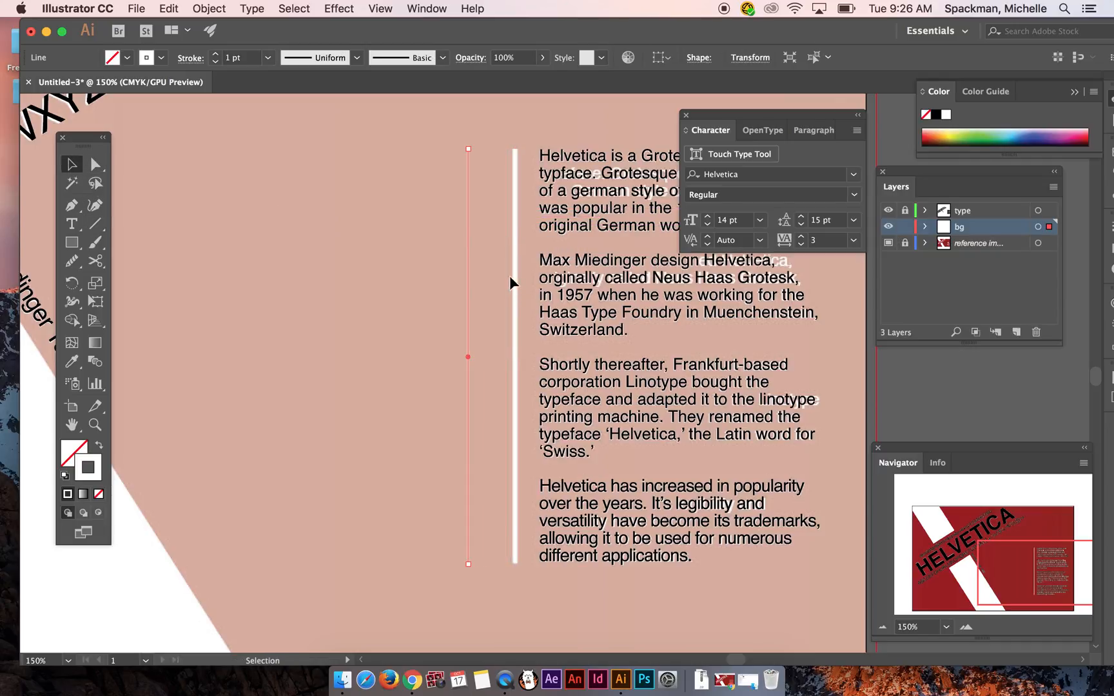
{"action": "left_click", "coordinate": [510, 277]}
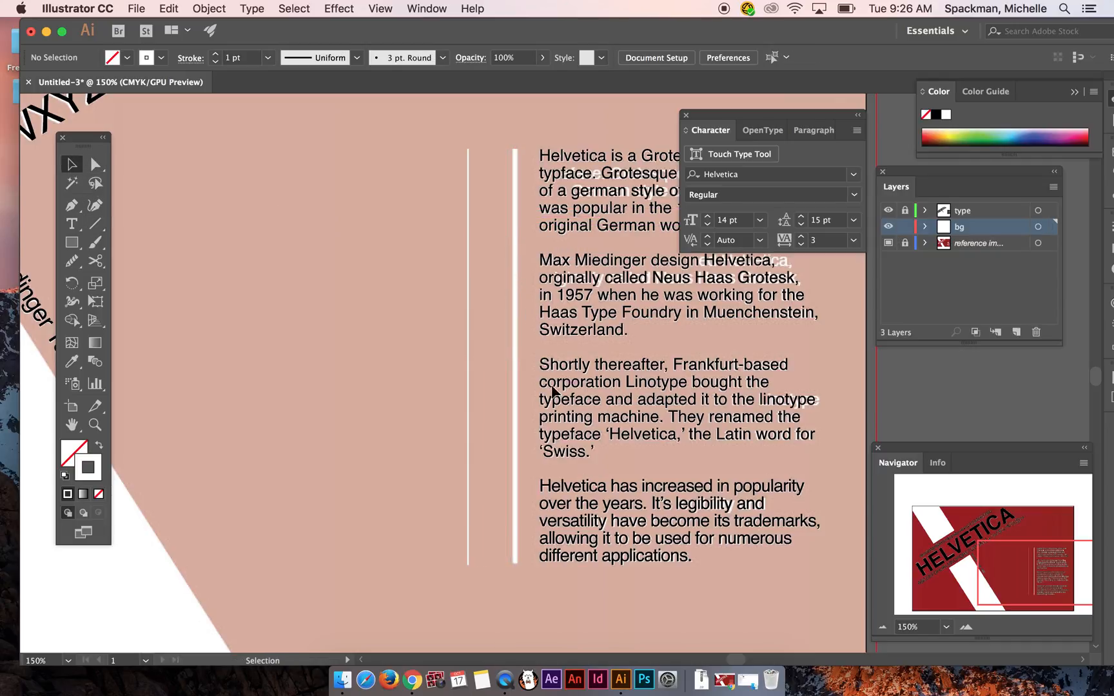
Step: Set the new white line's stroke weight to 5 pt
{"action": "left_click", "coordinate": [469, 216]}
{"action": "left_click", "coordinate": [216, 54]}
{"action": "left_click", "coordinate": [215, 54]}
{"action": "left_click", "coordinate": [215, 54]}
{"action": "left_click", "coordinate": [216, 54]}
{"action": "left_click", "coordinate": [372, 223]}
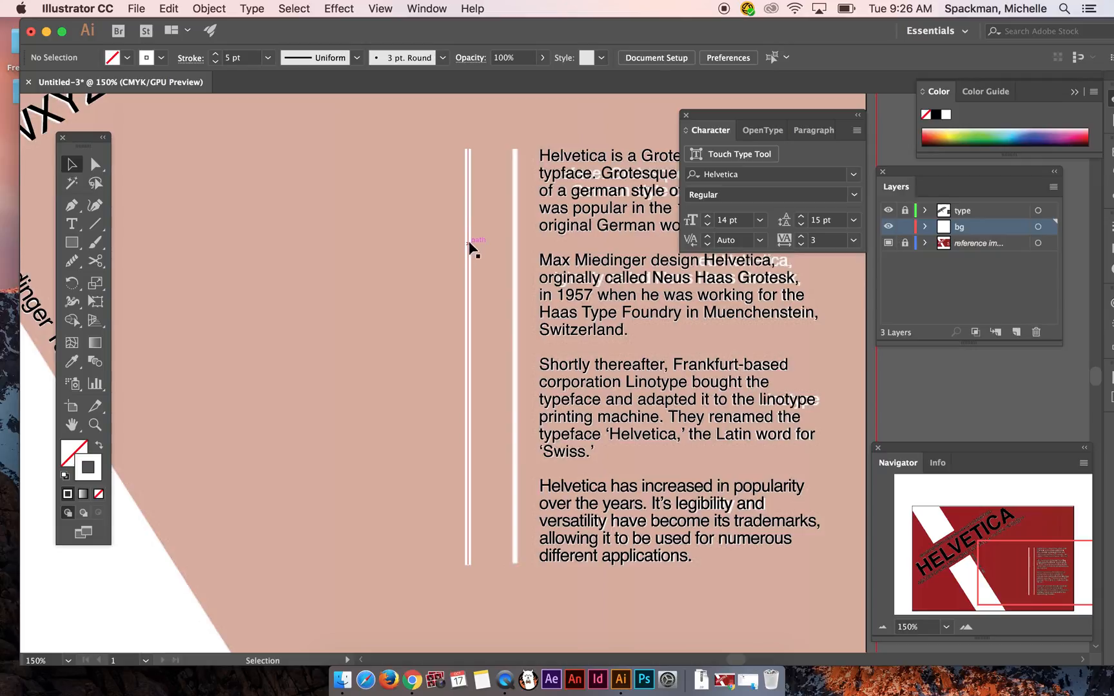
Step: Move the white line back over the template's rule and reduce its stroke weight to 4 pt
{"action": "left_click_drag", "start_coordinate": [468, 246], "coordinate": [515, 254]}
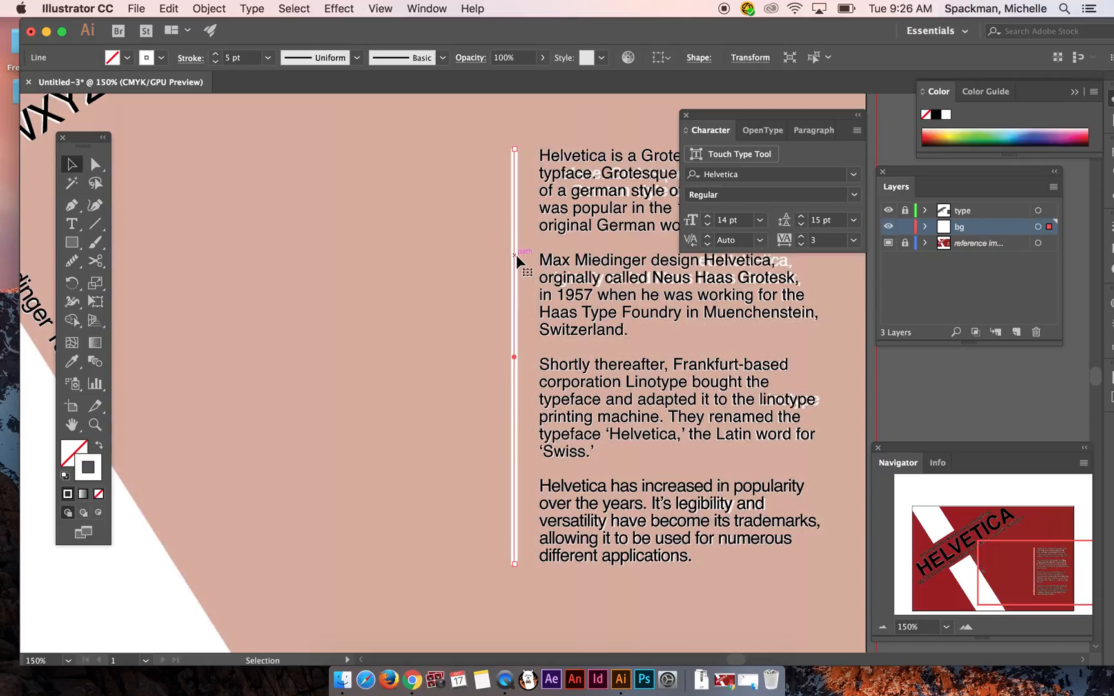
{"action": "left_click", "coordinate": [215, 61]}
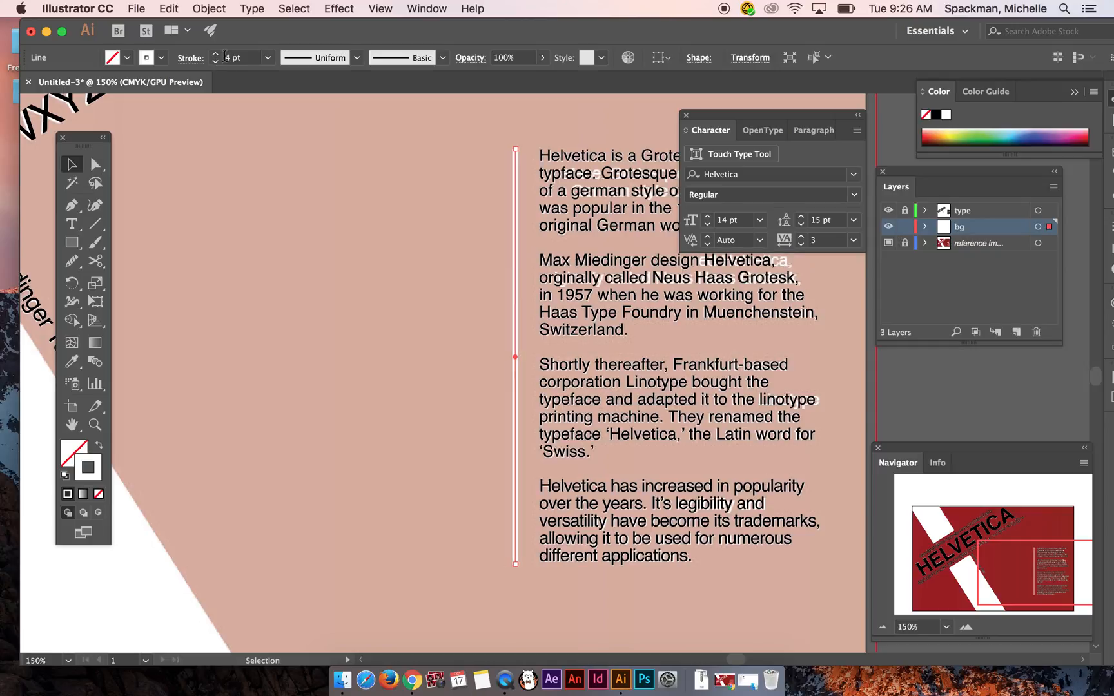
{"action": "left_click", "coordinate": [352, 266]}
{"action": "key", "text": "super+minus"}
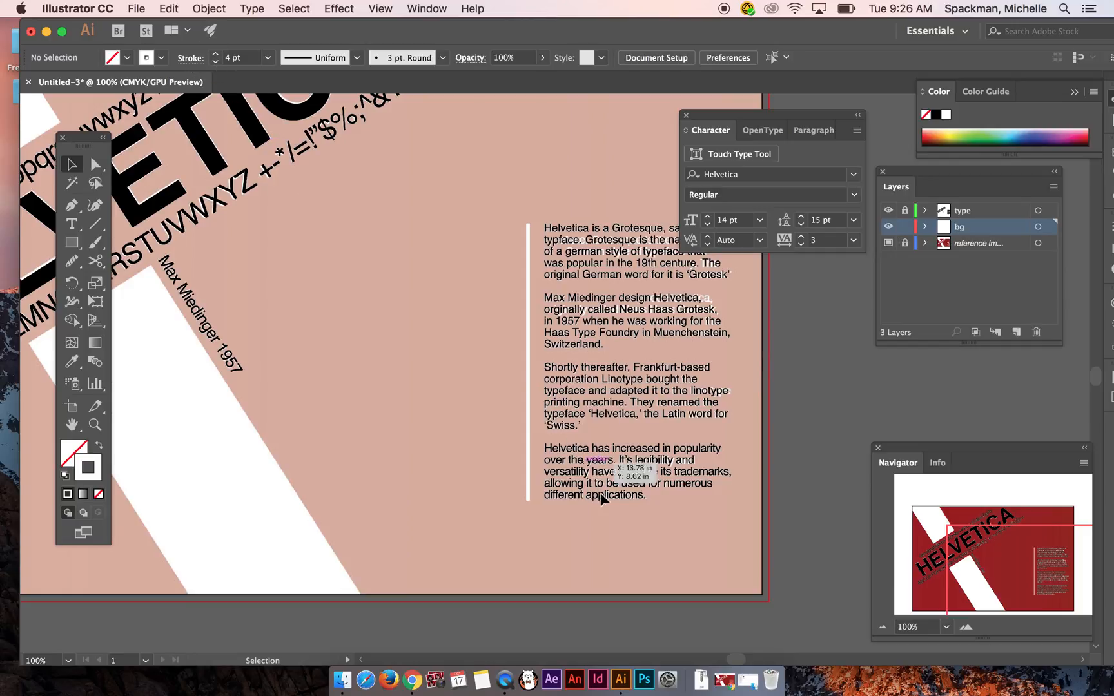
Step: Move the white line aside and try the width profile that tapers at both ends on its stroke
{"action": "key", "text": "super+plus"}
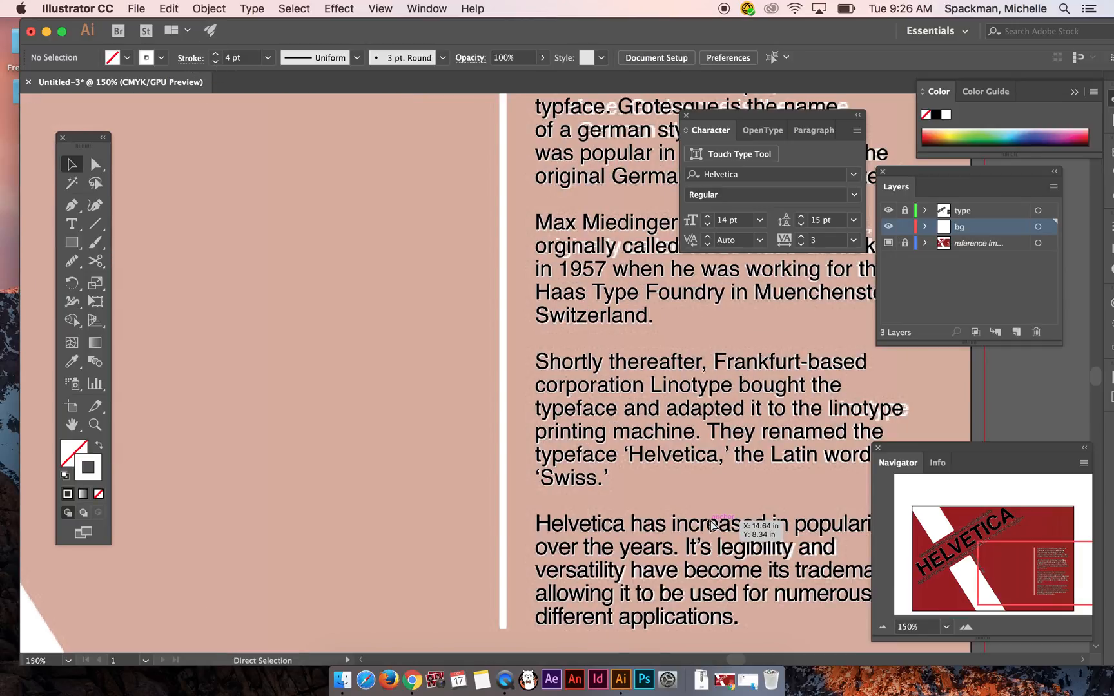
{"action": "left_click_drag", "start_coordinate": [497, 288], "coordinate": [302, 278]}
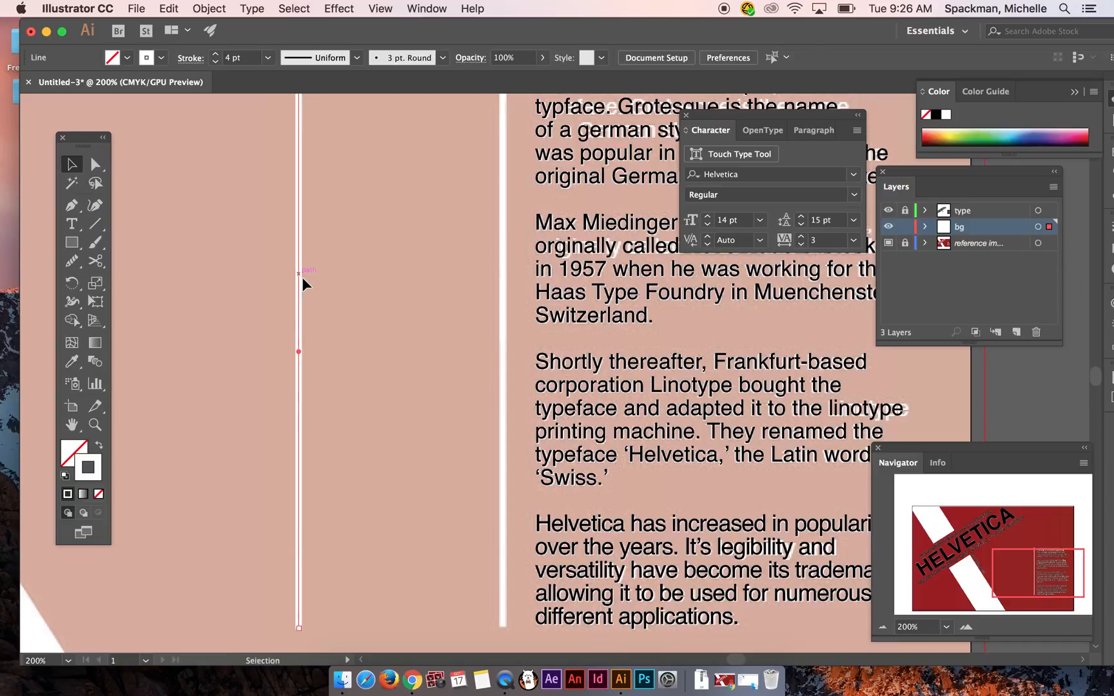
{"action": "left_click", "coordinate": [357, 58]}
{"action": "left_click", "coordinate": [329, 111]}
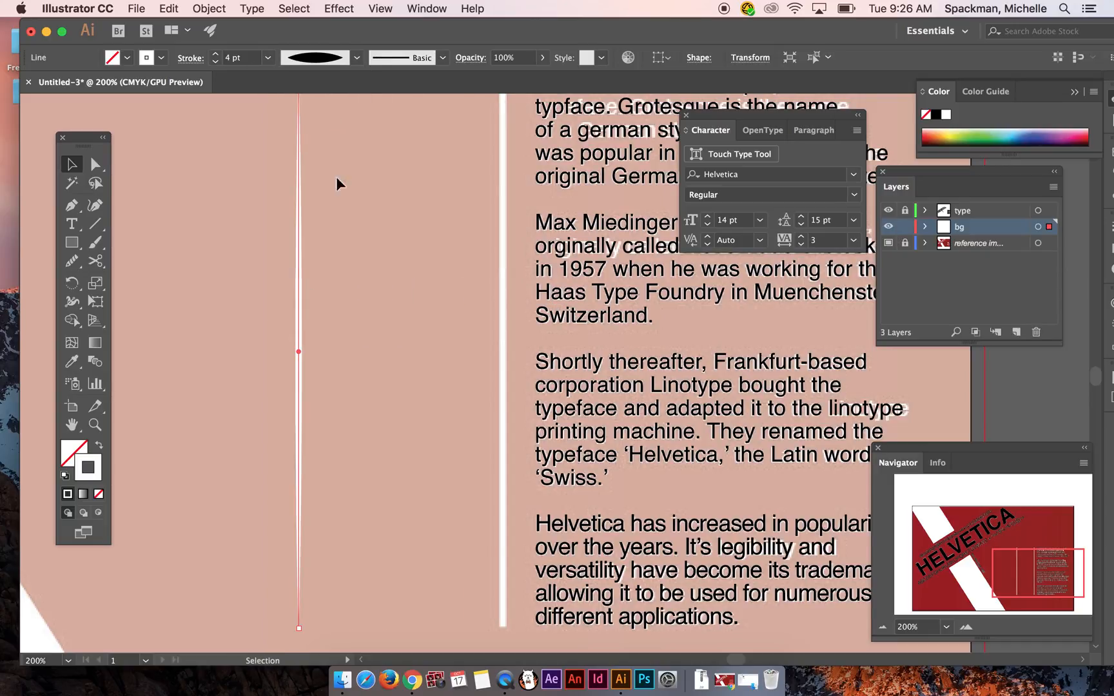
{"action": "left_click", "coordinate": [362, 490]}
{"action": "left_click", "coordinate": [302, 253]}
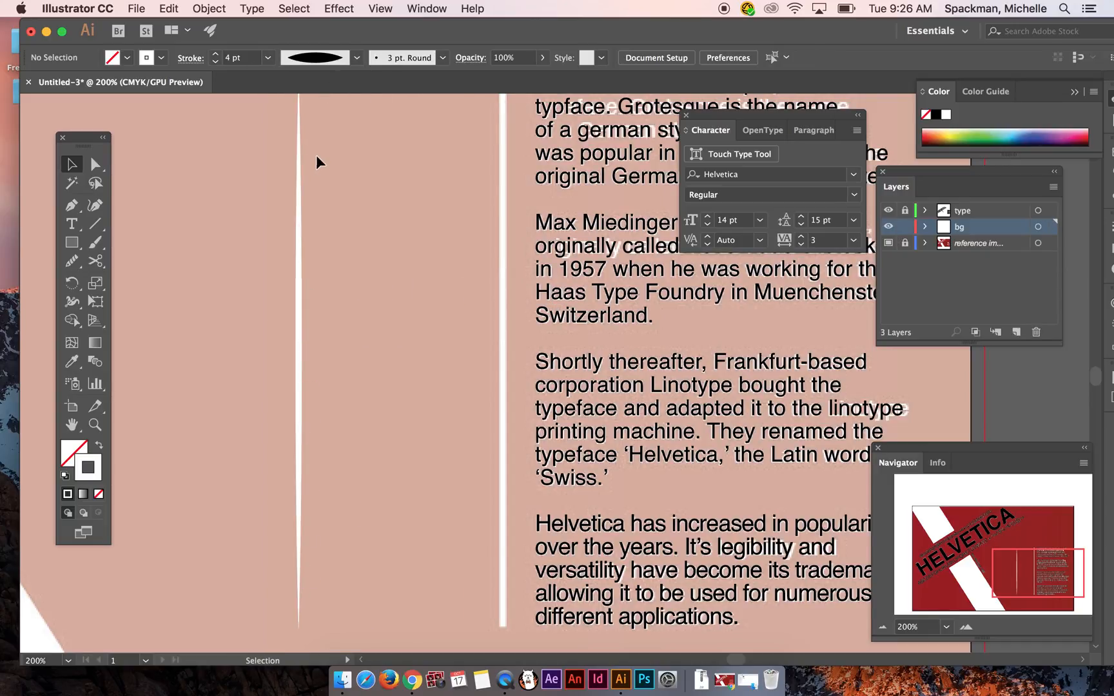
Step: Try the triangular width profile on the white line, restore the Uniform profile and move the line back onto the template's rule
{"action": "left_click", "coordinate": [357, 58]}
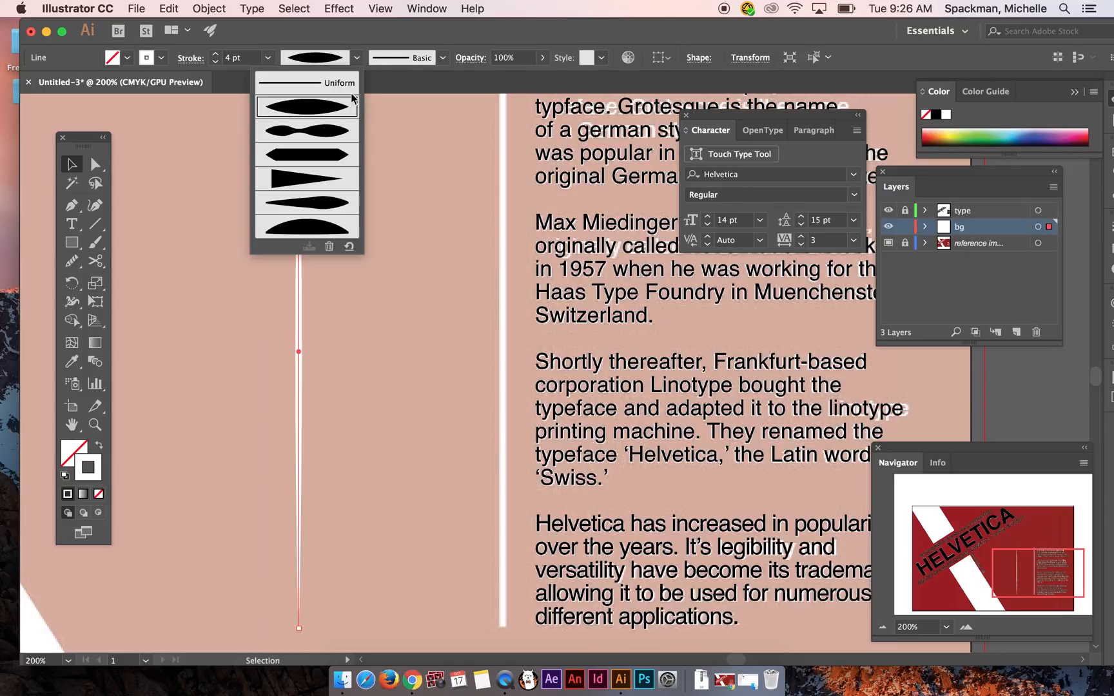
{"action": "left_click", "coordinate": [316, 180]}
{"action": "left_click", "coordinate": [357, 58]}
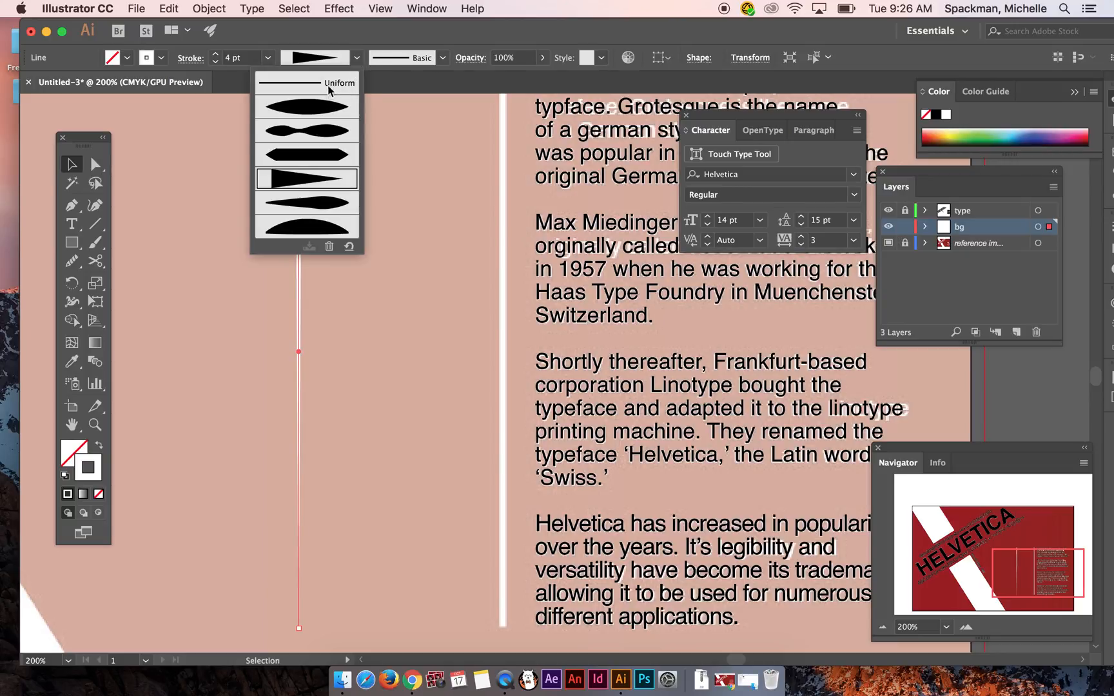
{"action": "left_click", "coordinate": [330, 91]}
{"action": "left_click_drag", "start_coordinate": [297, 330], "coordinate": [512, 351]}
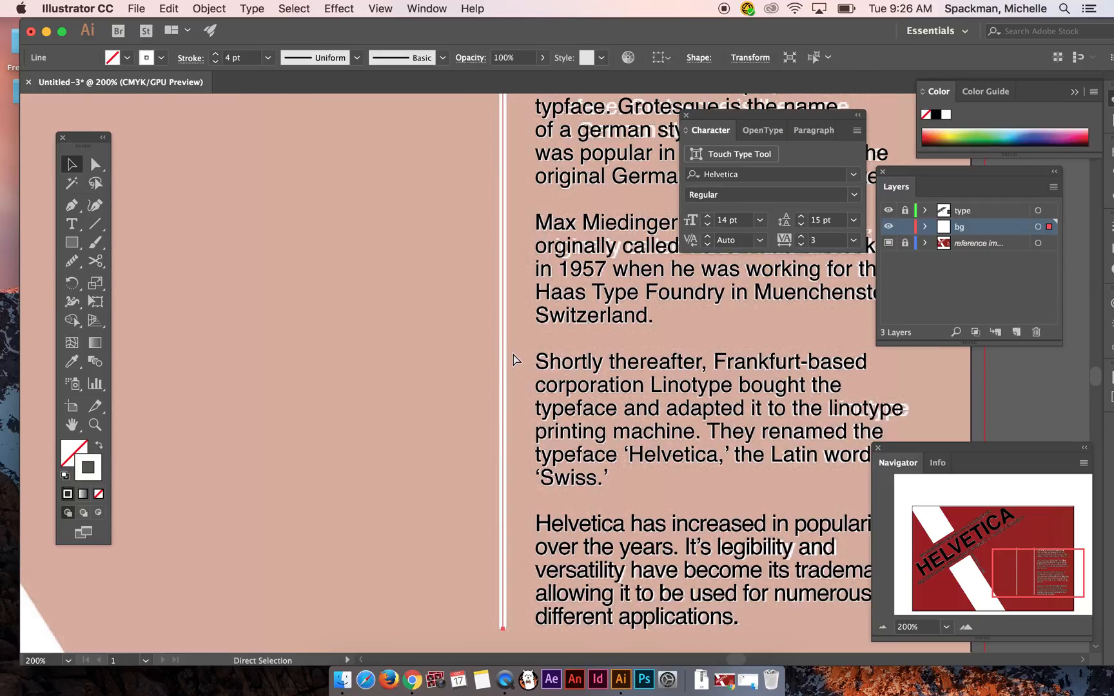
{"action": "key", "text": "super+minus"}
{"action": "left_click_drag", "start_coordinate": [1001, 555], "coordinate": [923, 567]}
{"action": "key", "text": "super+minus"}
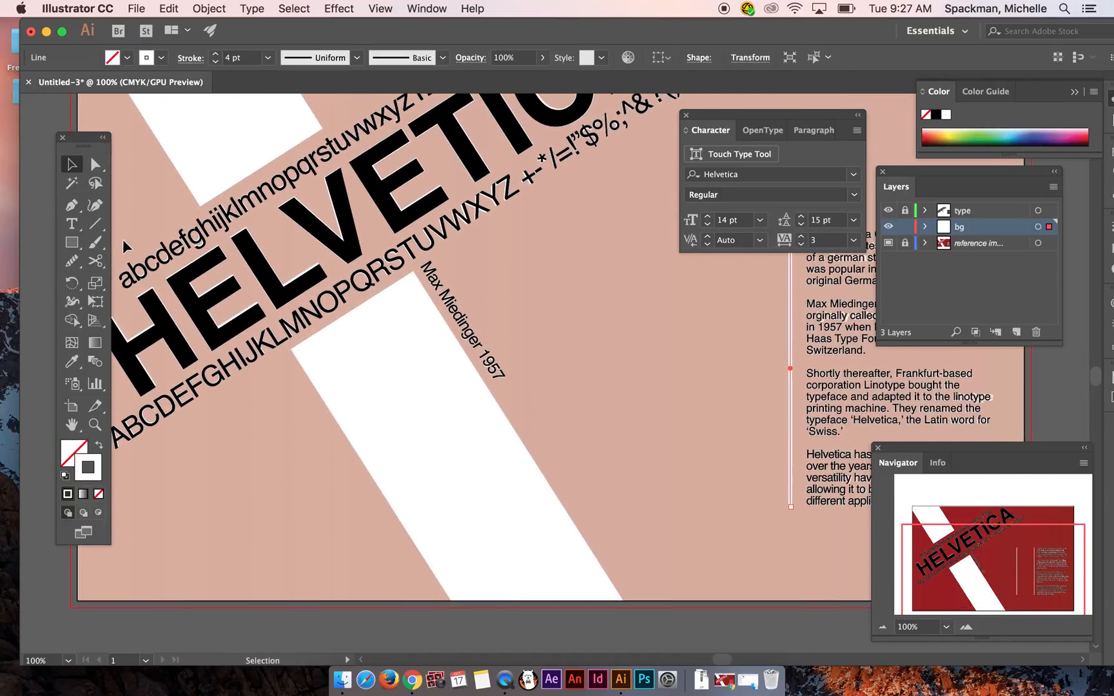
Step: Draw a closed four-sided practice shape with the Pen tool between the diagonal white band and the vertical rule
{"action": "left_click", "coordinate": [74, 208]}
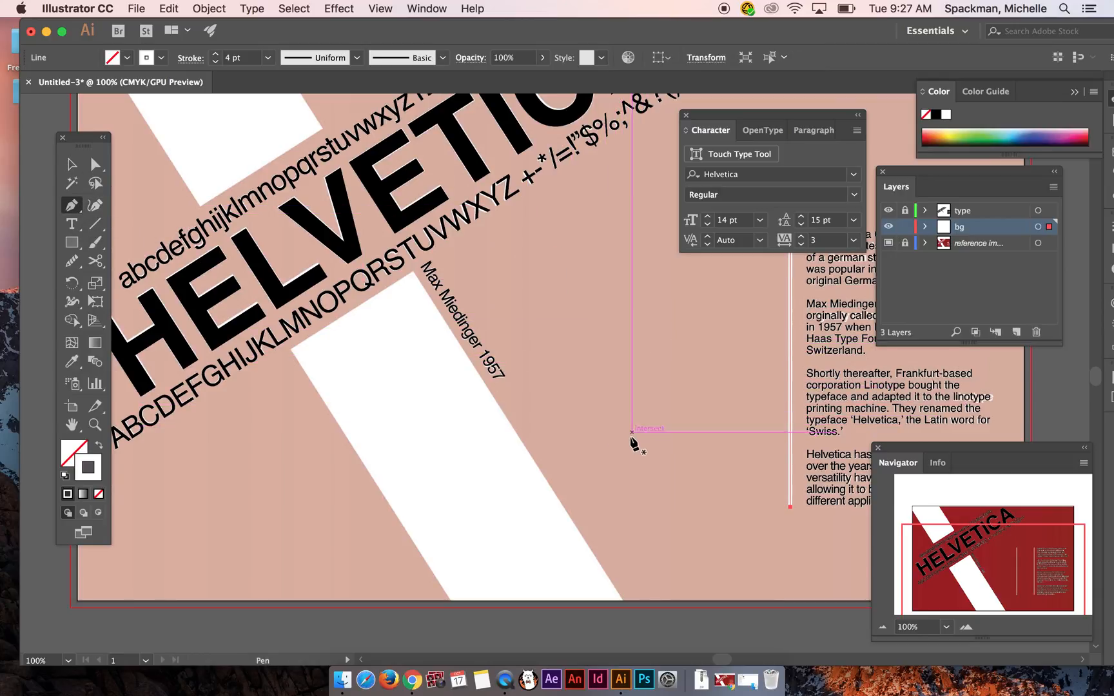
{"action": "left_click_drag", "start_coordinate": [632, 501], "coordinate": [627, 362]}
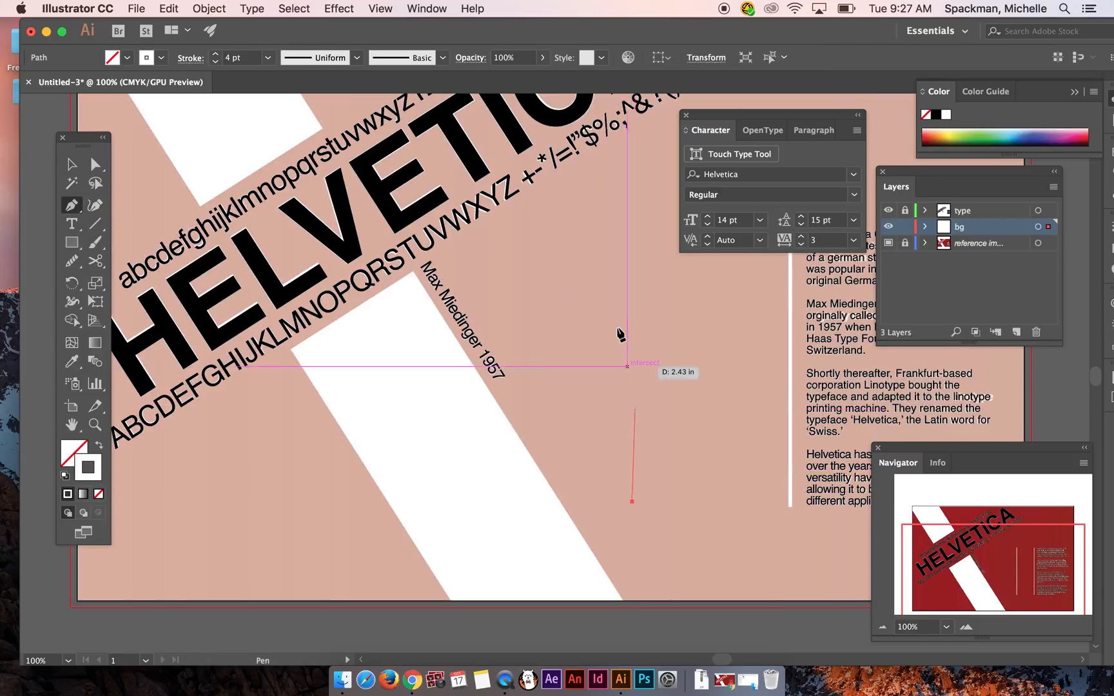
{"action": "left_click", "coordinate": [538, 297]}
{"action": "left_click", "coordinate": [682, 312]}
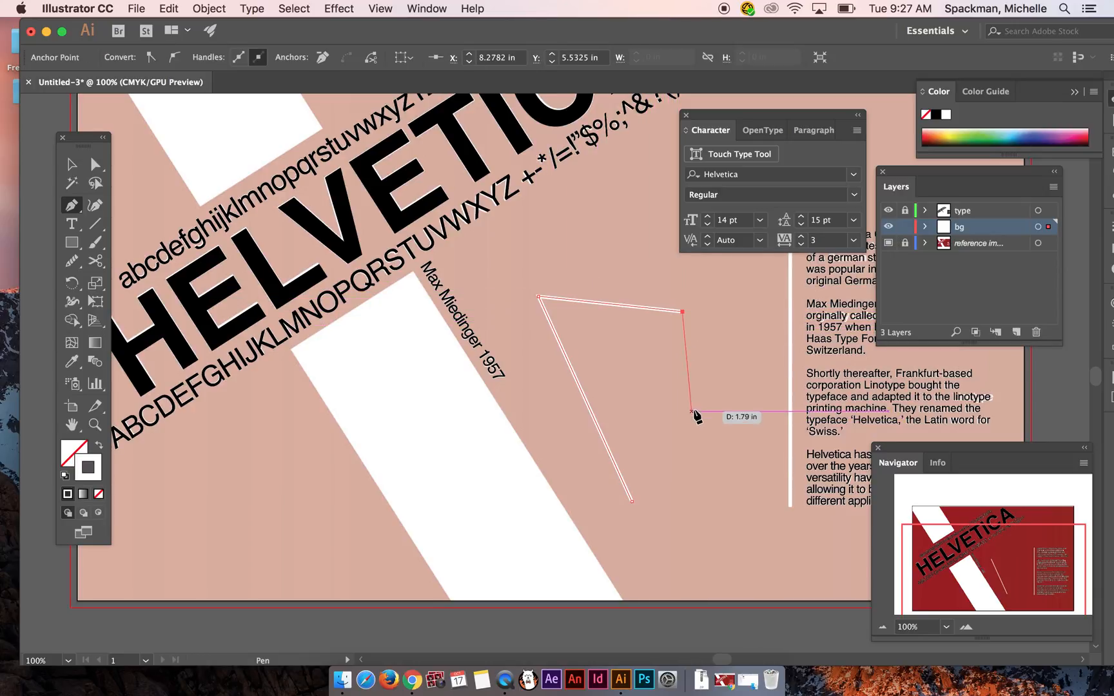
{"action": "left_click", "coordinate": [740, 420]}
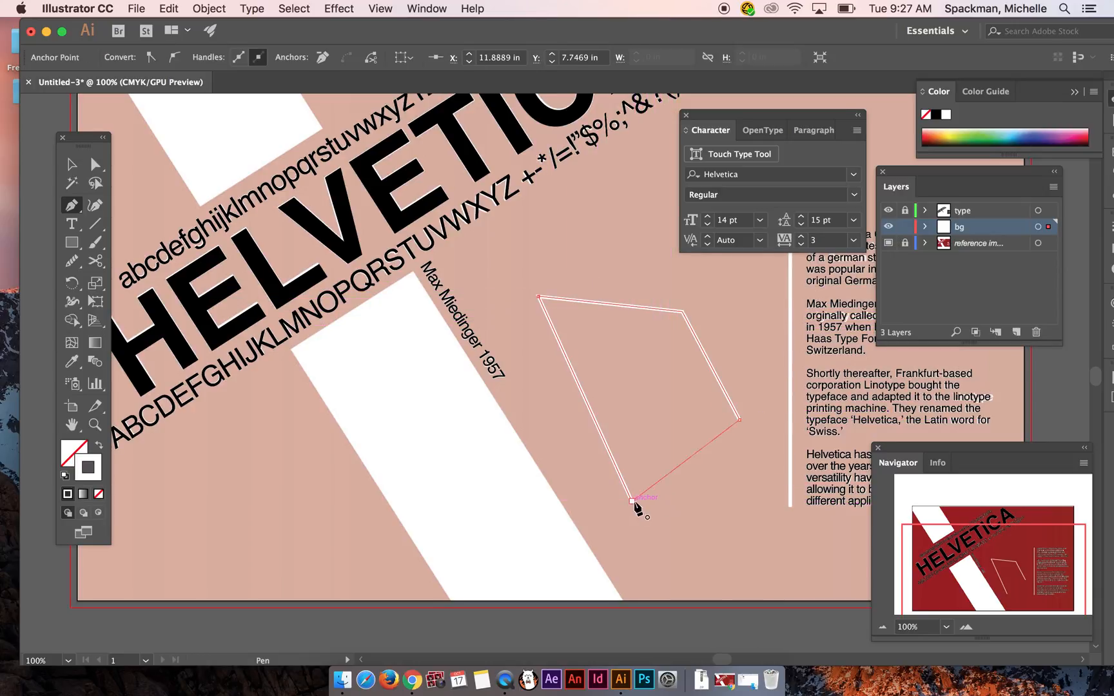
{"action": "left_click", "coordinate": [632, 501]}
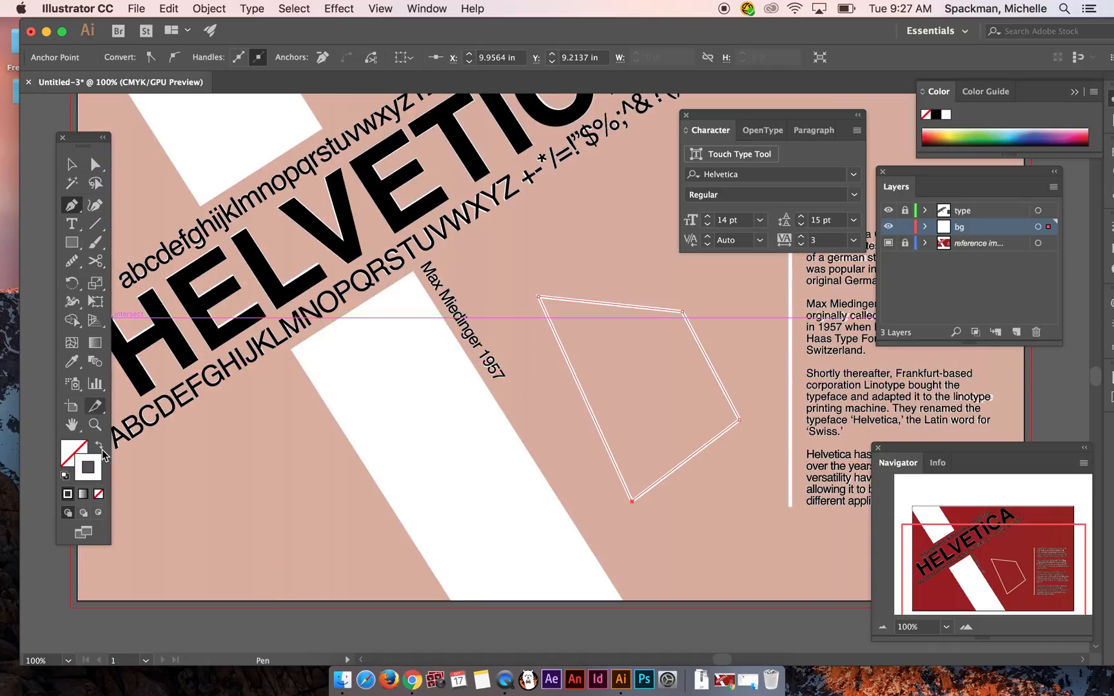
Step: Fill the four-sided practice shape with the dark red 962F2F
{"action": "double_click", "coordinate": [76, 455]}
{"action": "left_click", "coordinate": [446, 302]}
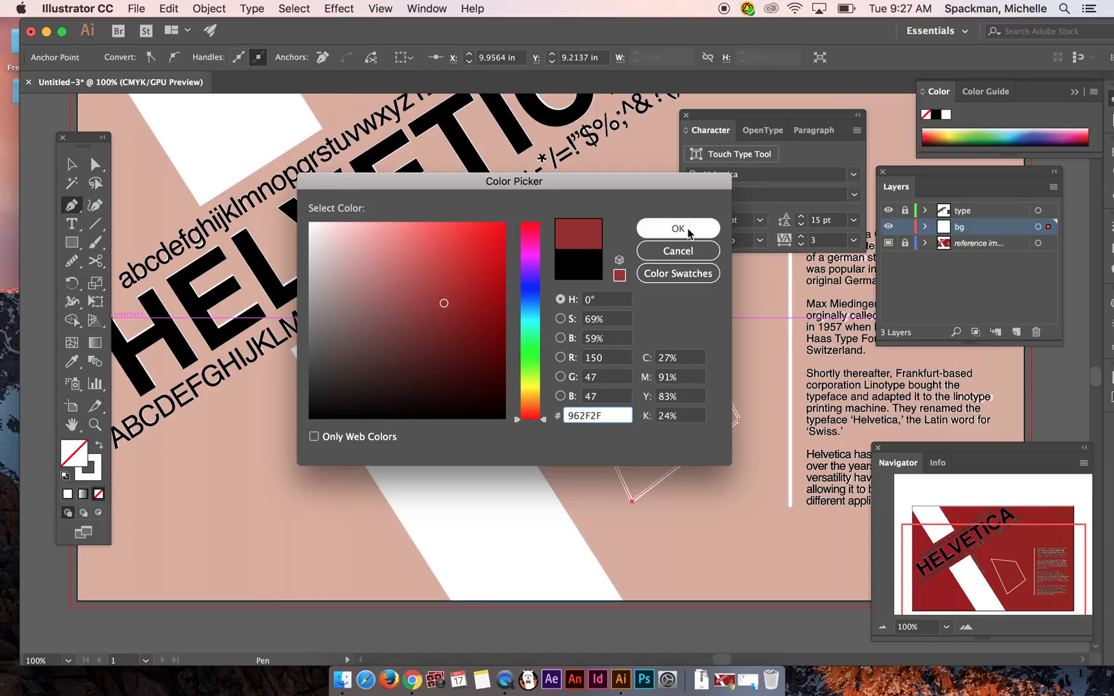
{"action": "left_click", "coordinate": [678, 228]}
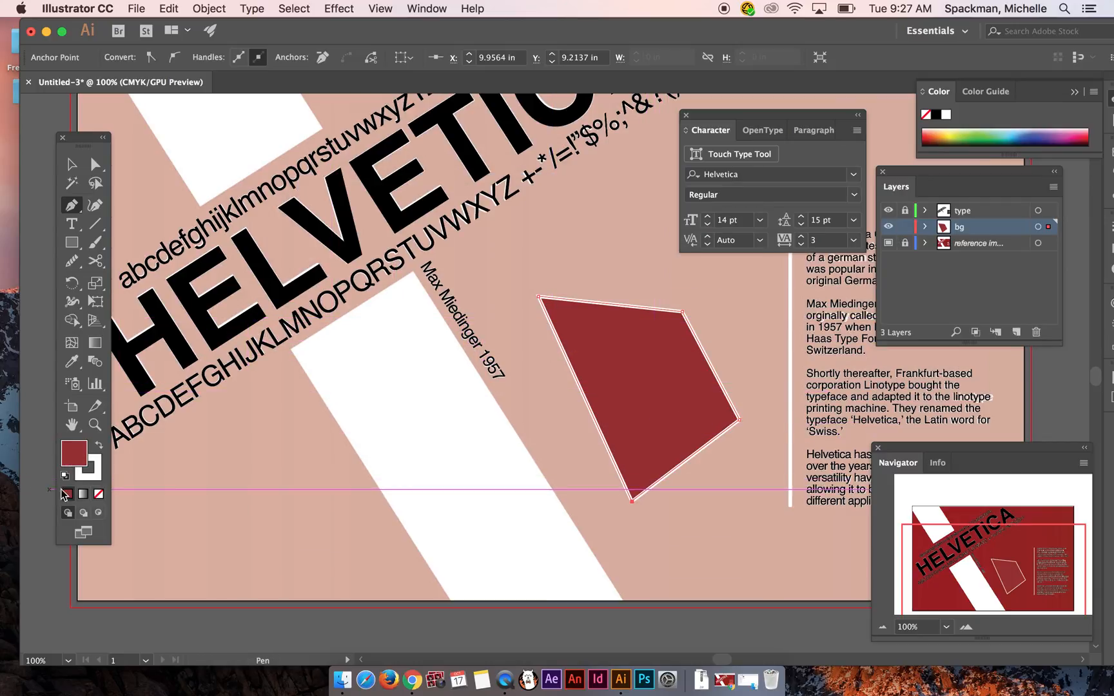
Step: Undo the red fill and the four-sided shape's points back to its first anchor
{"action": "key", "text": "super+z"}
{"action": "key", "text": "super+z"}
{"action": "key", "text": "super+z"}
{"action": "key", "text": "super+z"}
{"action": "key", "text": "super+z"}
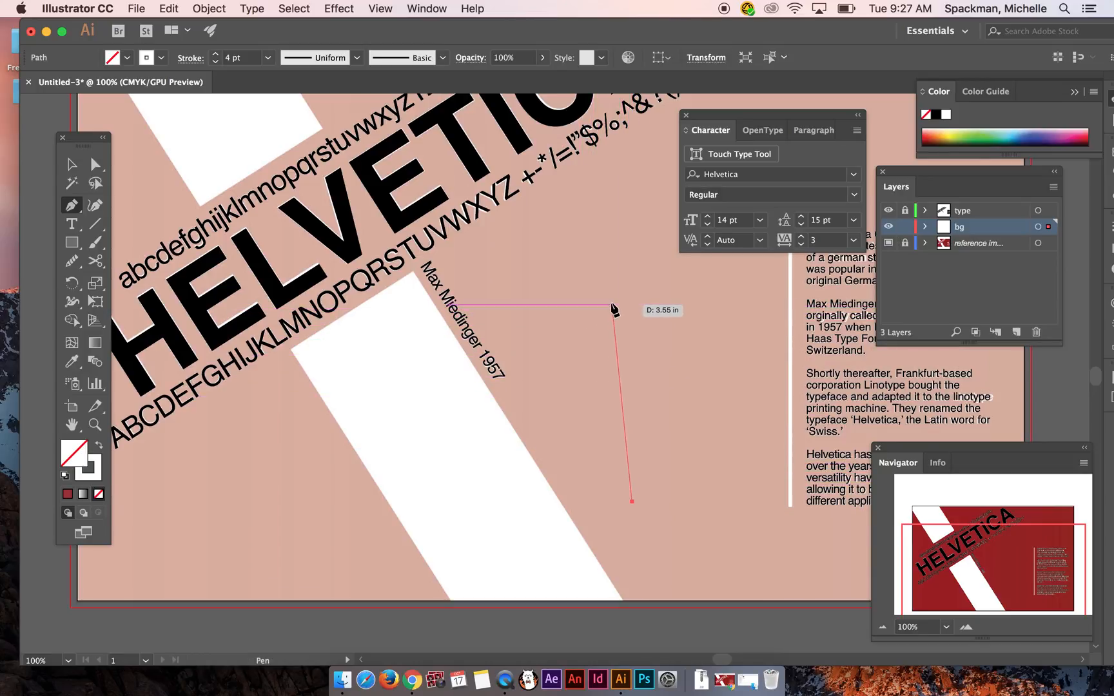
Step: Draw a closed curved practice shape with the Pen tool from the remaining anchor point and deselect it
{"action": "left_click_drag", "start_coordinate": [606, 301], "coordinate": [691, 375]}
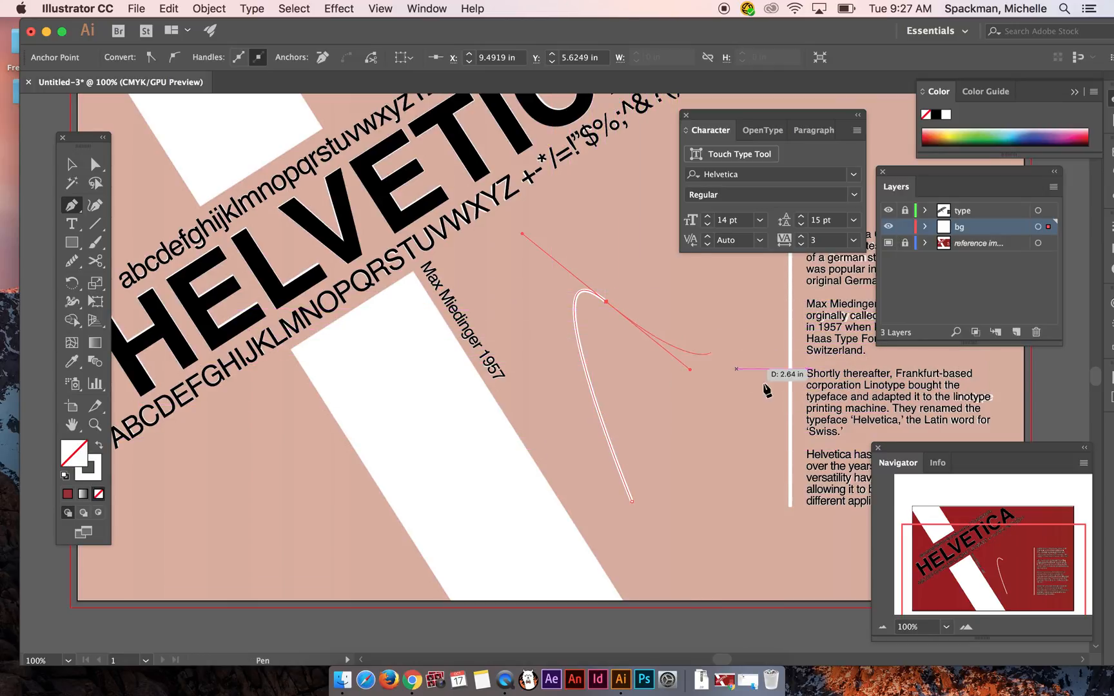
{"action": "left_click_drag", "start_coordinate": [606, 301], "coordinate": [774, 383]}
{"action": "left_click_drag", "start_coordinate": [710, 462], "coordinate": [647, 498]}
{"action": "left_click", "coordinate": [632, 501]}
{"action": "left_click", "coordinate": [638, 259], "text": "super"}
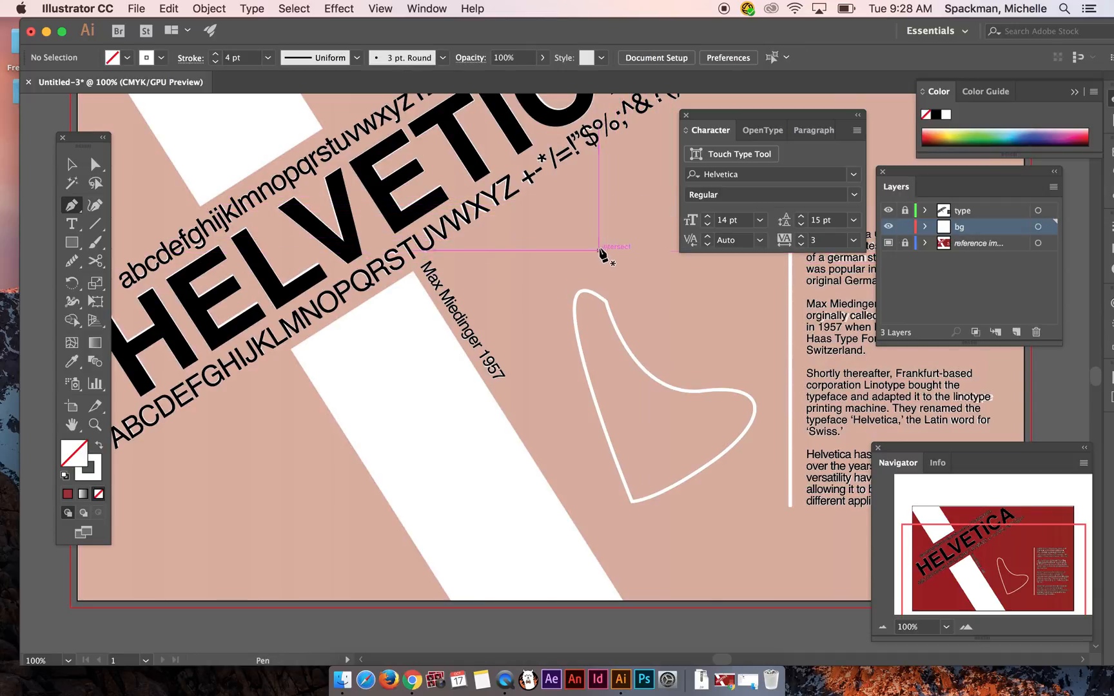
{"action": "left_click_drag", "start_coordinate": [601, 221], "coordinate": [622, 197]}
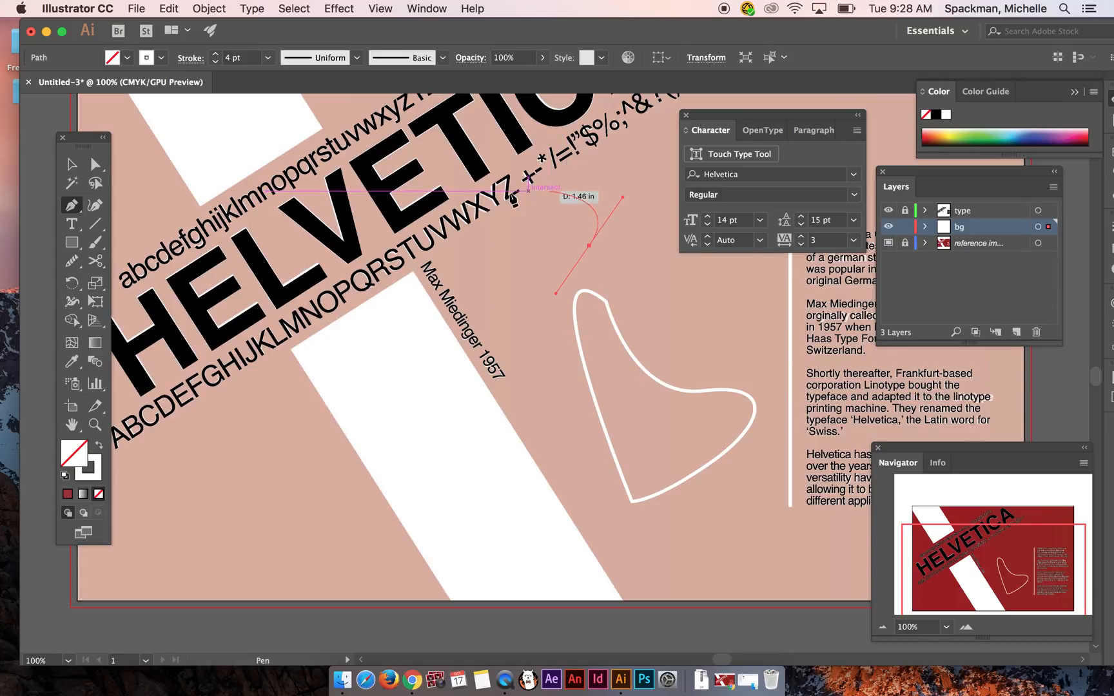
{"action": "left_click_drag", "start_coordinate": [473, 244], "coordinate": [460, 335]}
{"action": "key", "text": "super+z"}
{"action": "key", "text": "super+z"}
Step: Draw a second closed curved practice shape with the Pen tool above the first, overlapping the end of the alphabet line
{"action": "left_click", "coordinate": [572, 238]}
{"action": "left_click_drag", "start_coordinate": [632, 183], "coordinate": [701, 187]}
{"action": "left_click_drag", "start_coordinate": [647, 284], "coordinate": [586, 269]}
{"action": "key", "text": "super+z"}
{"action": "left_click_drag", "start_coordinate": [629, 146], "coordinate": [563, 126]}
{"action": "left_click_drag", "start_coordinate": [497, 185], "coordinate": [498, 257]}
{"action": "left_click_drag", "start_coordinate": [549, 301], "coordinate": [583, 253]}
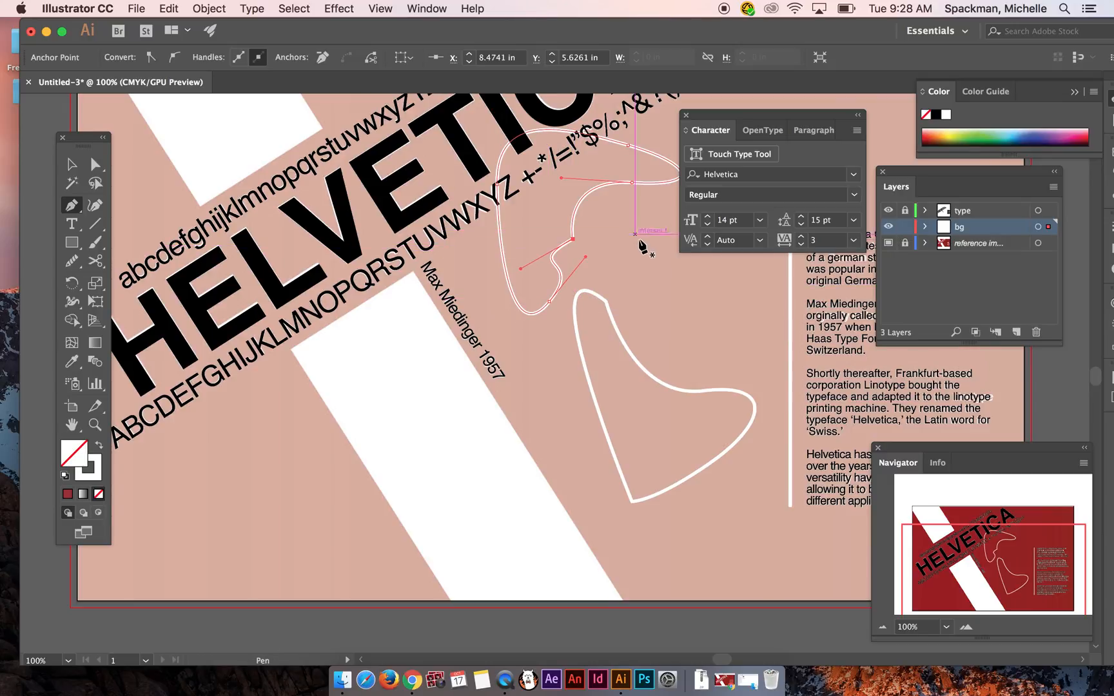
Step: Undo the points of the second curved practice shape
{"action": "key", "text": "super+z"}
{"action": "key", "text": "super+z"}
{"action": "key", "text": "super+z"}
{"action": "key", "text": "super+z"}
{"action": "key", "text": "super+z"}
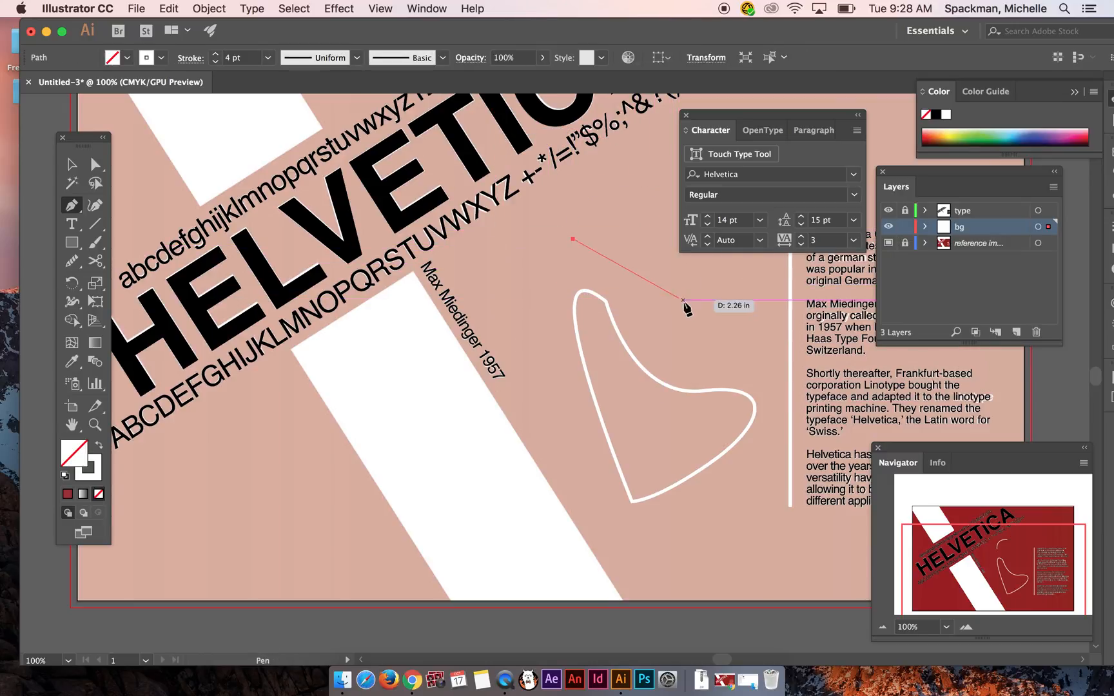
Step: Try reshaping the first curved shape by swinging its lower-right anchor's direction handle downward, and undo the change
{"action": "key", "text": "a"}
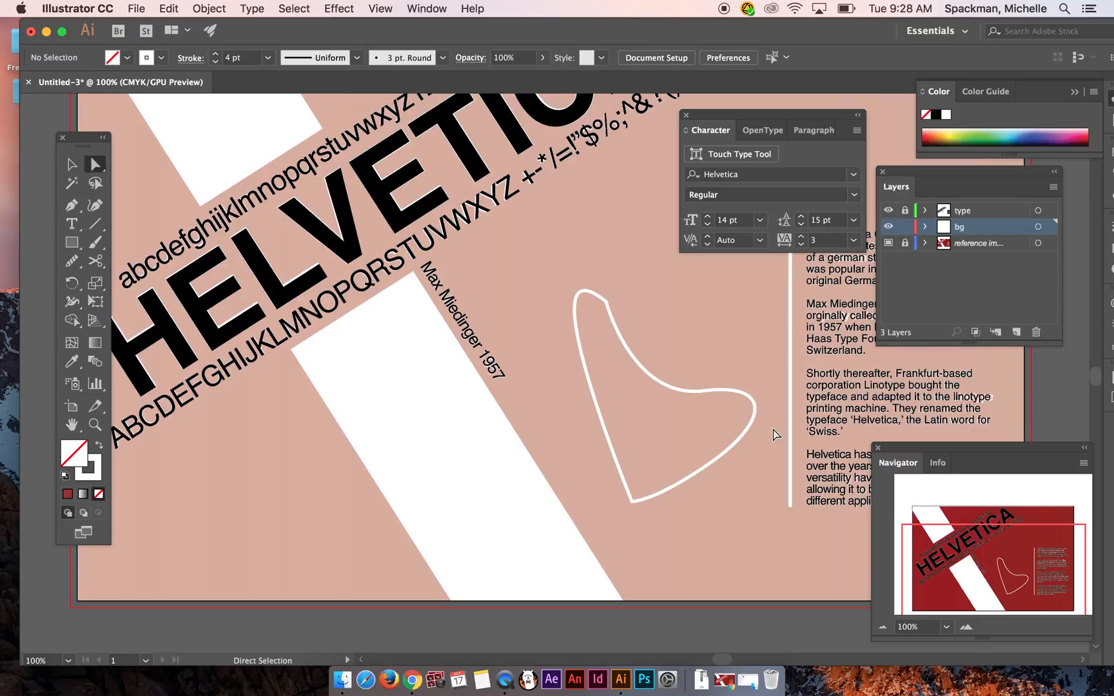
{"action": "left_click", "coordinate": [754, 413]}
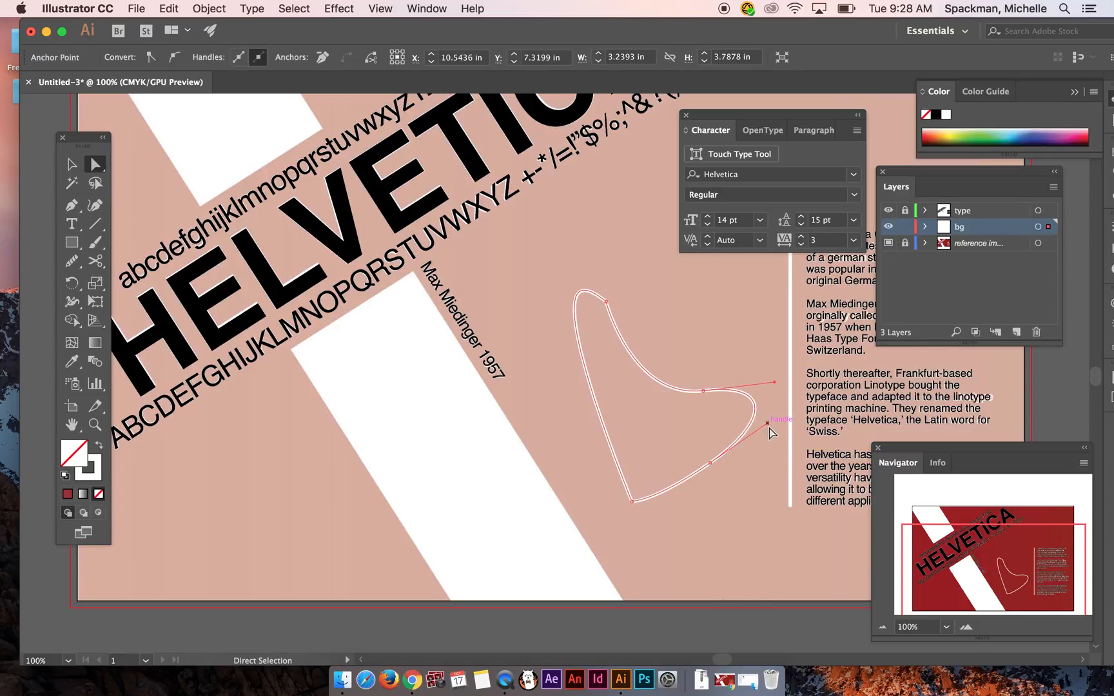
{"action": "left_click_drag", "start_coordinate": [768, 424], "coordinate": [709, 512]}
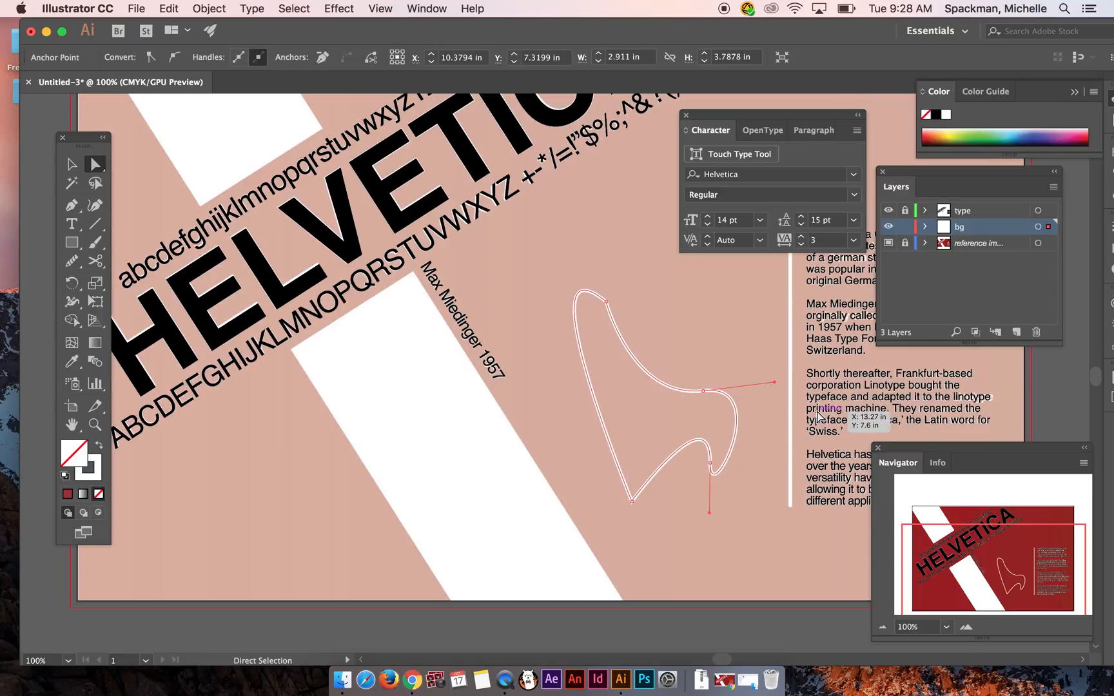
{"action": "key", "text": "ctrl+z"}
Step: Delete the whole curved practice shape
{"action": "key", "text": "v"}
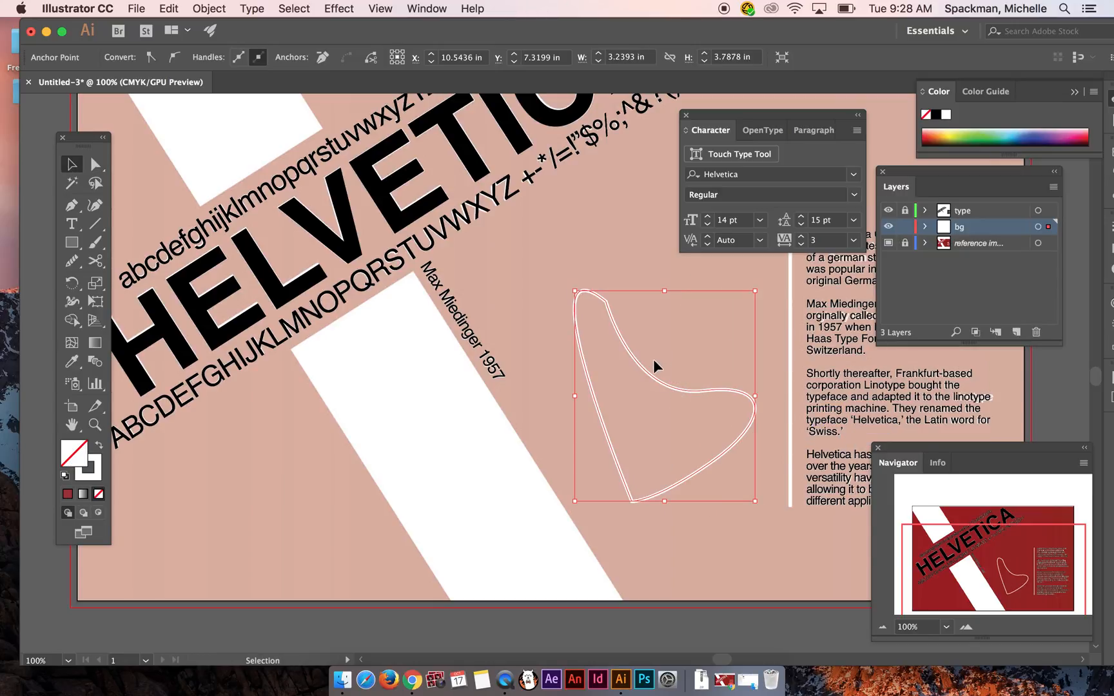
{"action": "key", "text": "Delete"}
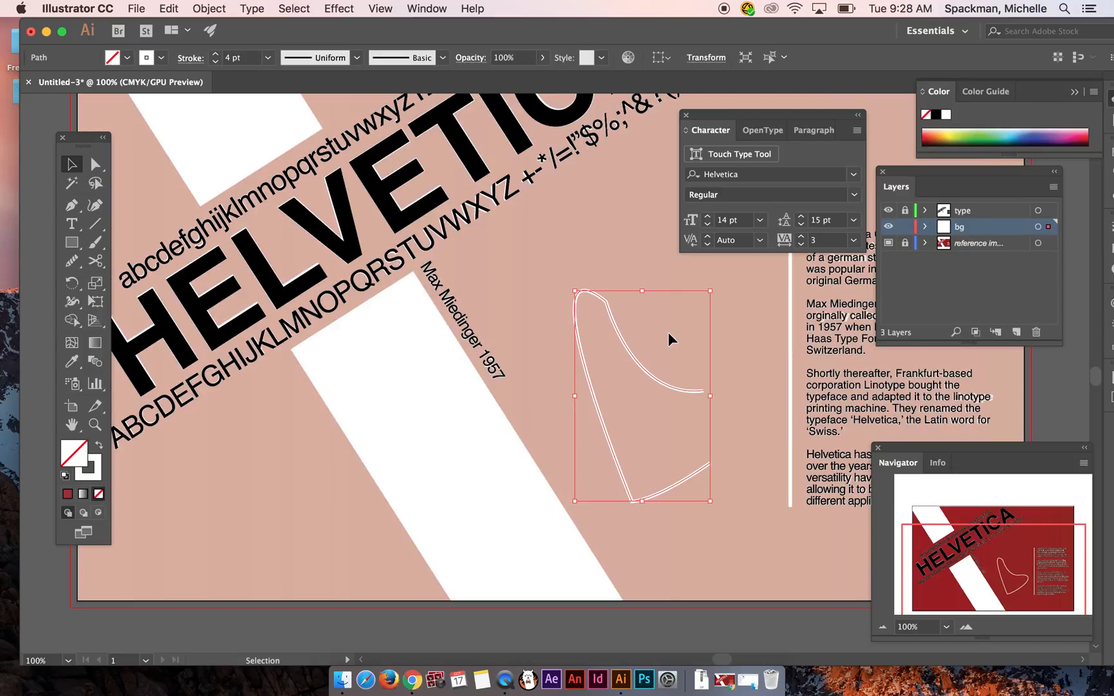
{"action": "key", "text": "Delete"}
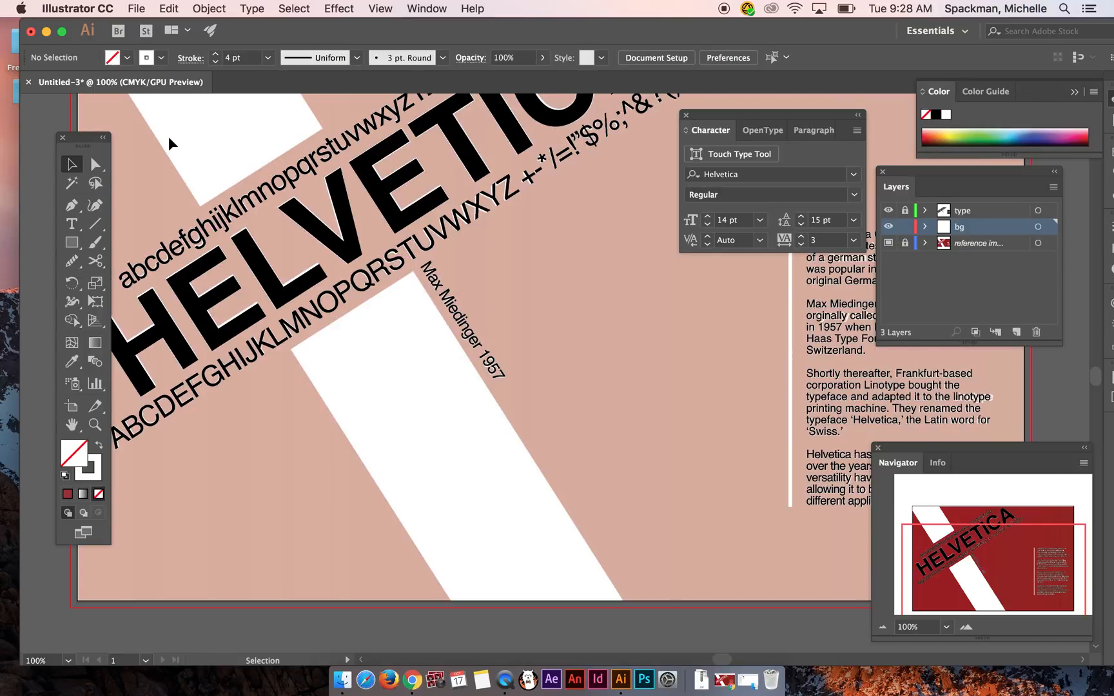
Step: Trace the template's lower white band as a closed Pen path extended to the bleed, and give it a white fill without stroke
{"action": "left_click", "coordinate": [71, 205]}
{"action": "left_click", "coordinate": [99, 472]}
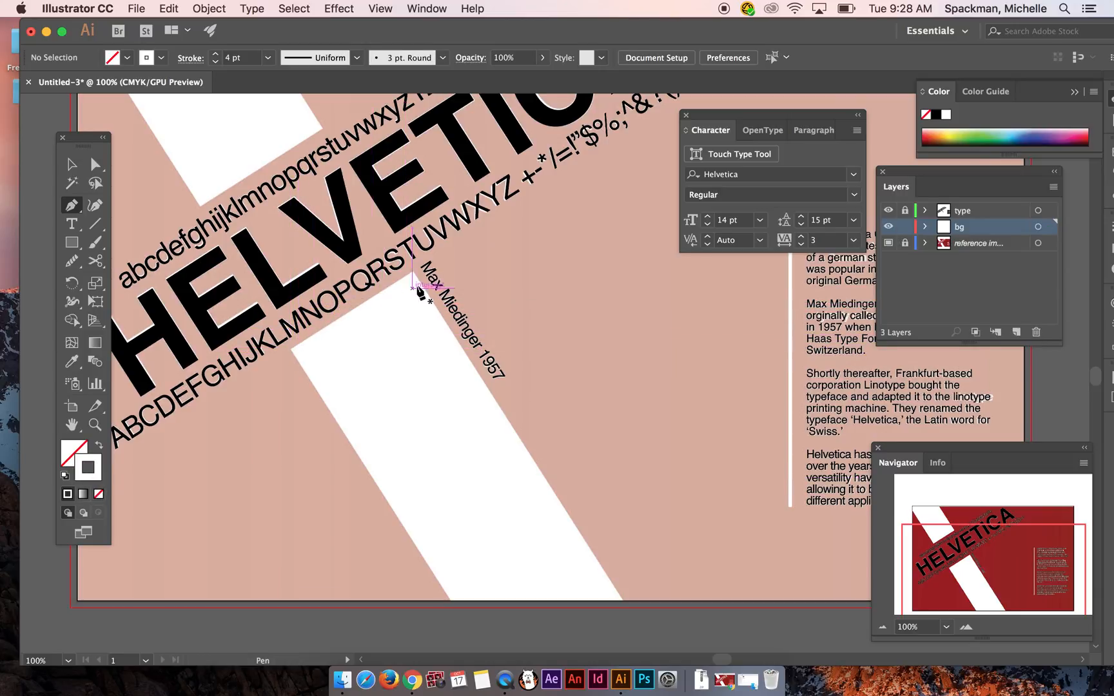
{"action": "left_click", "coordinate": [291, 349]}
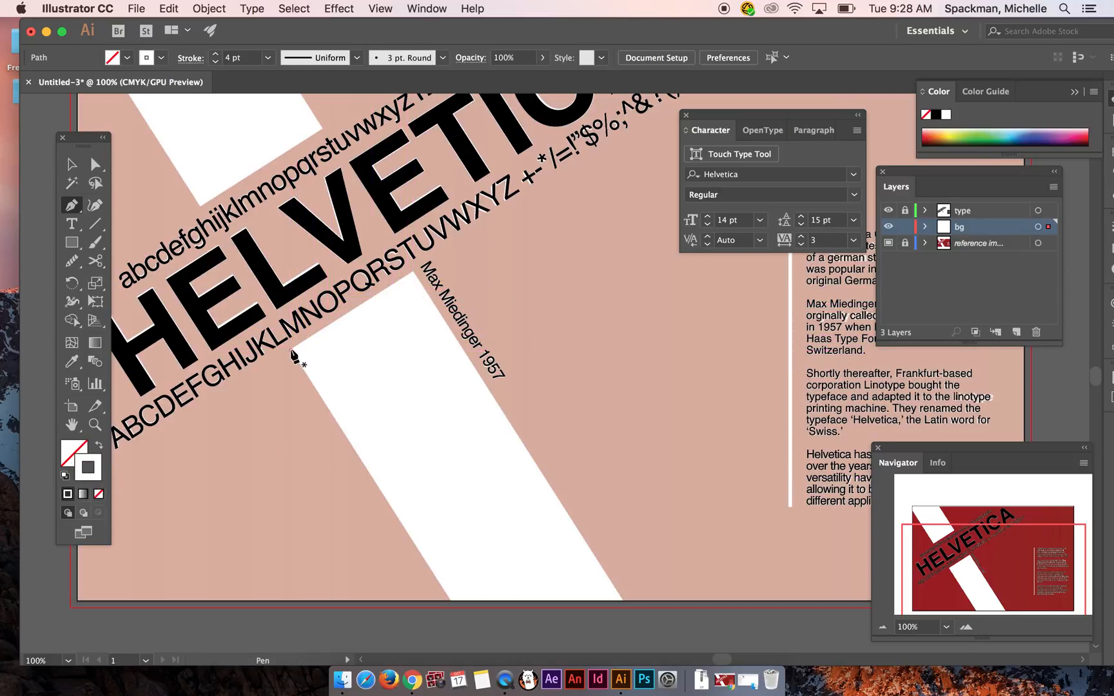
{"action": "left_click", "coordinate": [413, 272]}
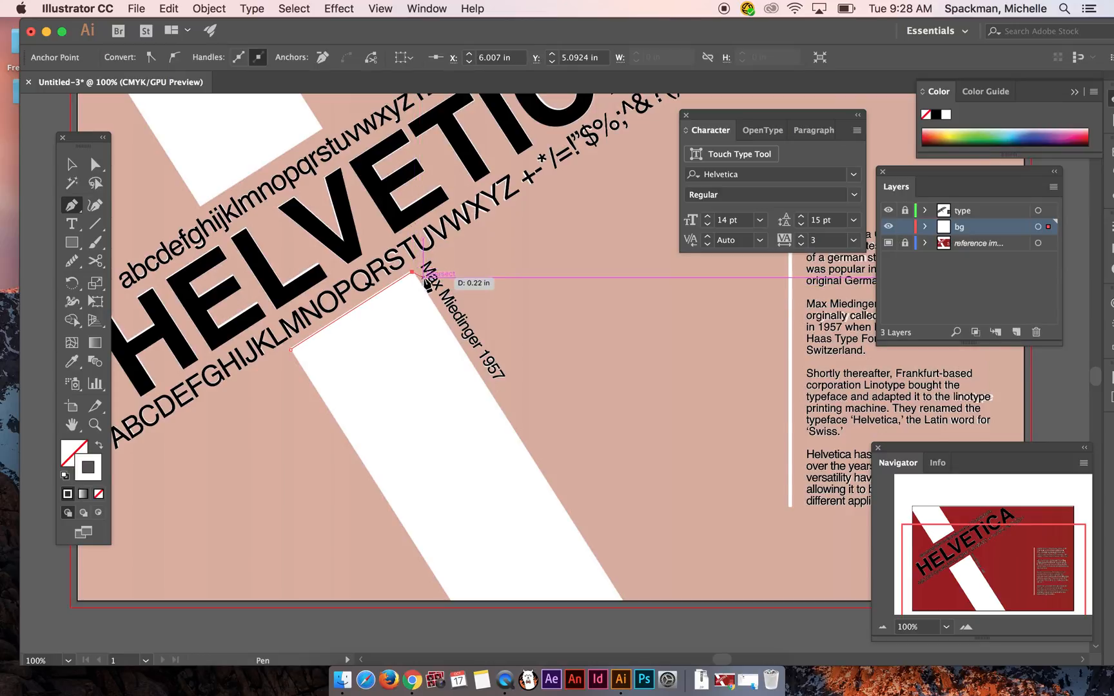
{"action": "left_click", "coordinate": [629, 607]}
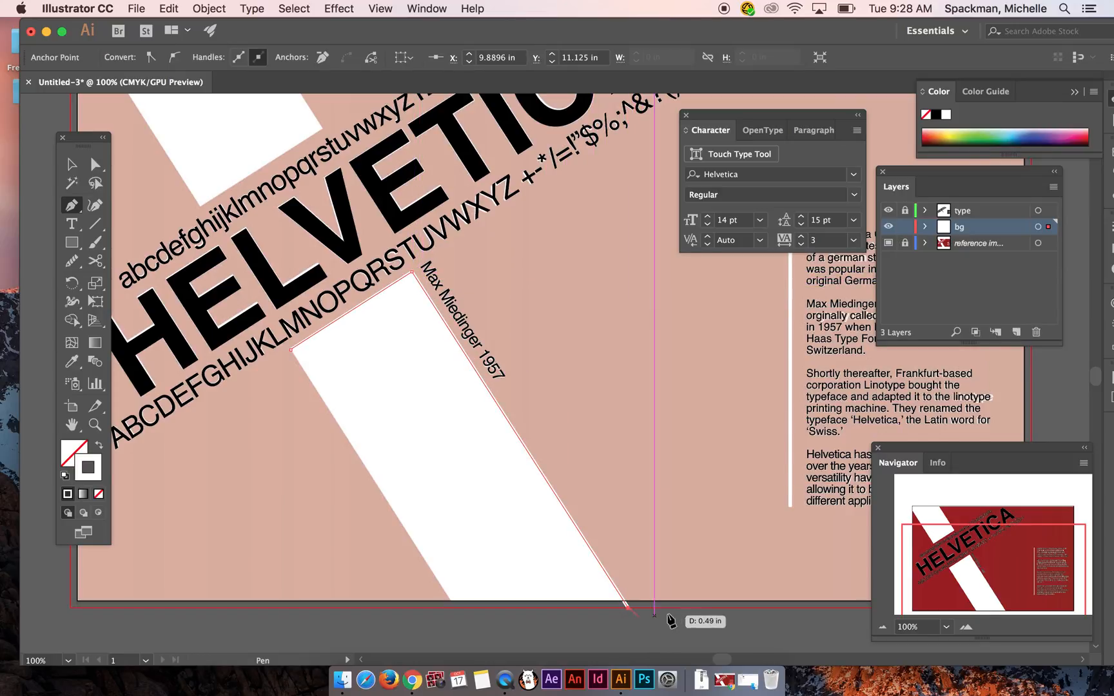
{"action": "left_click", "coordinate": [455, 607]}
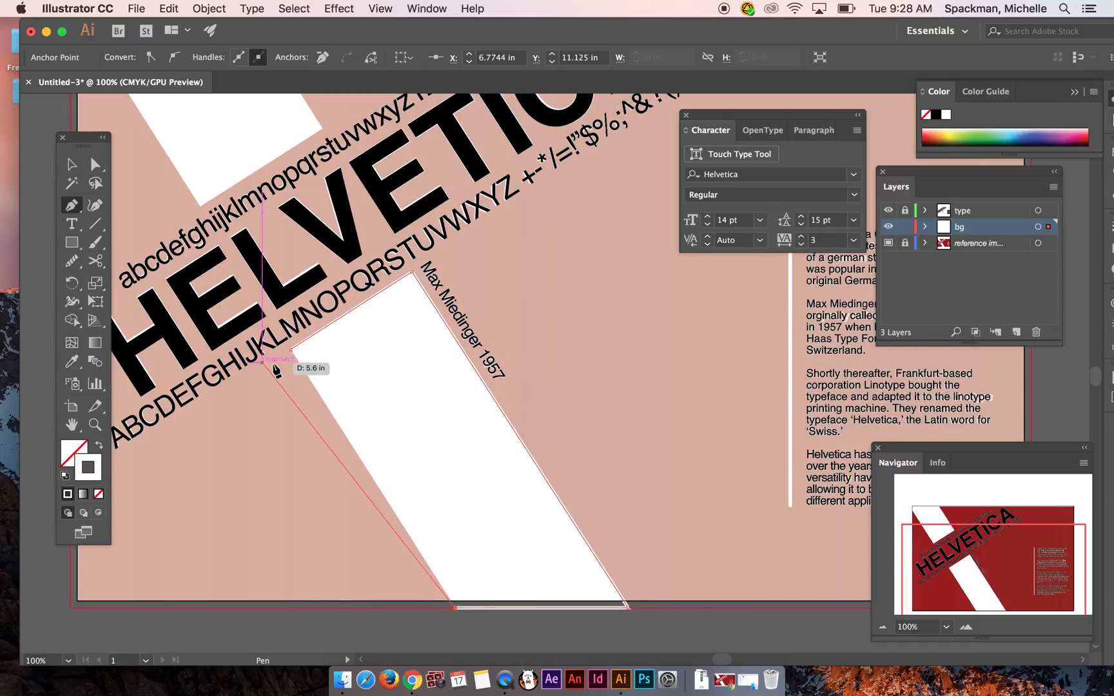
{"action": "left_click", "coordinate": [292, 350]}
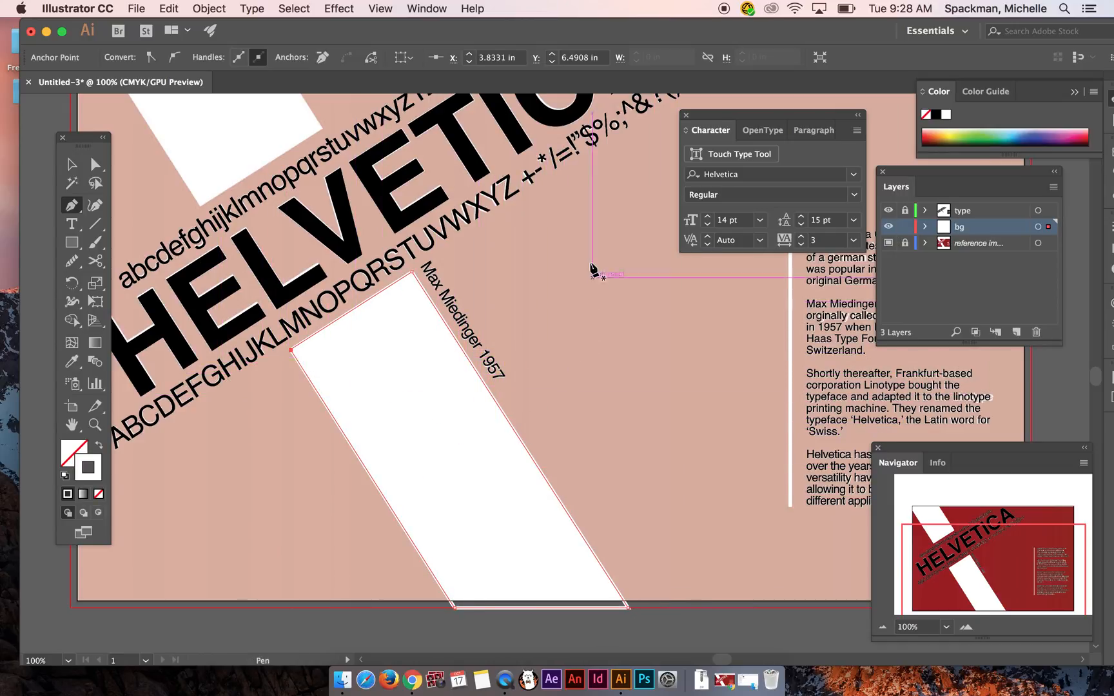
{"action": "left_click", "coordinate": [100, 448]}
{"action": "left_click", "coordinate": [279, 341], "text": "super"}
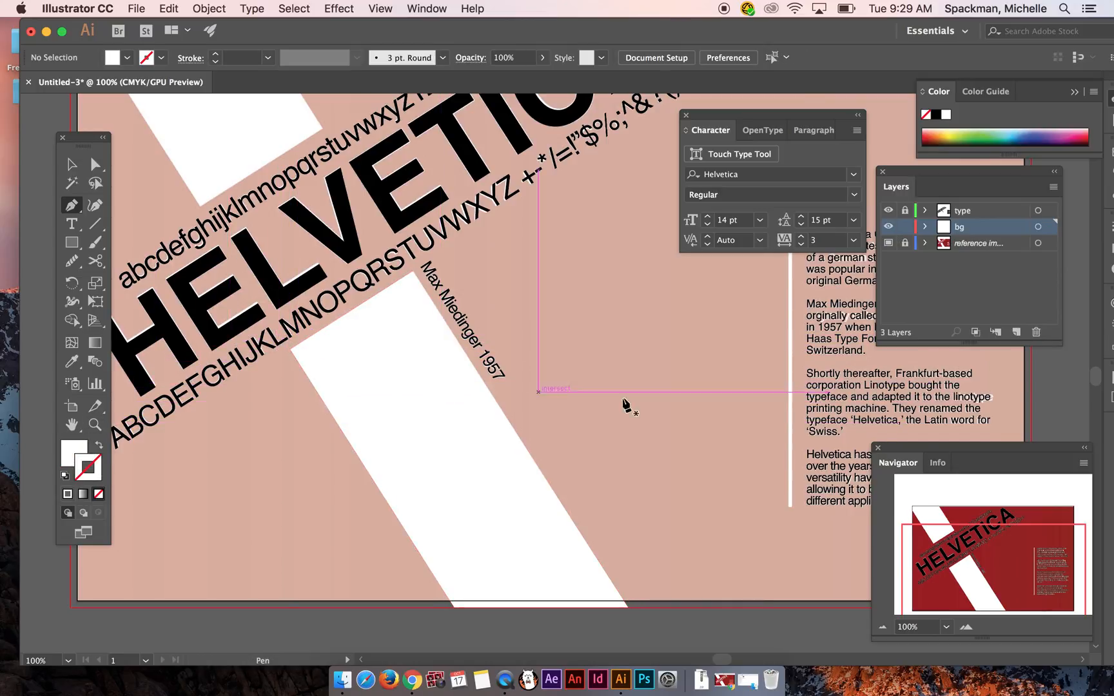
Step: Trace the template's upper white band as a closed white-filled Pen path that extends around the bleed corner, and deselect it
{"action": "left_click_drag", "start_coordinate": [955, 568], "coordinate": [945, 532]}
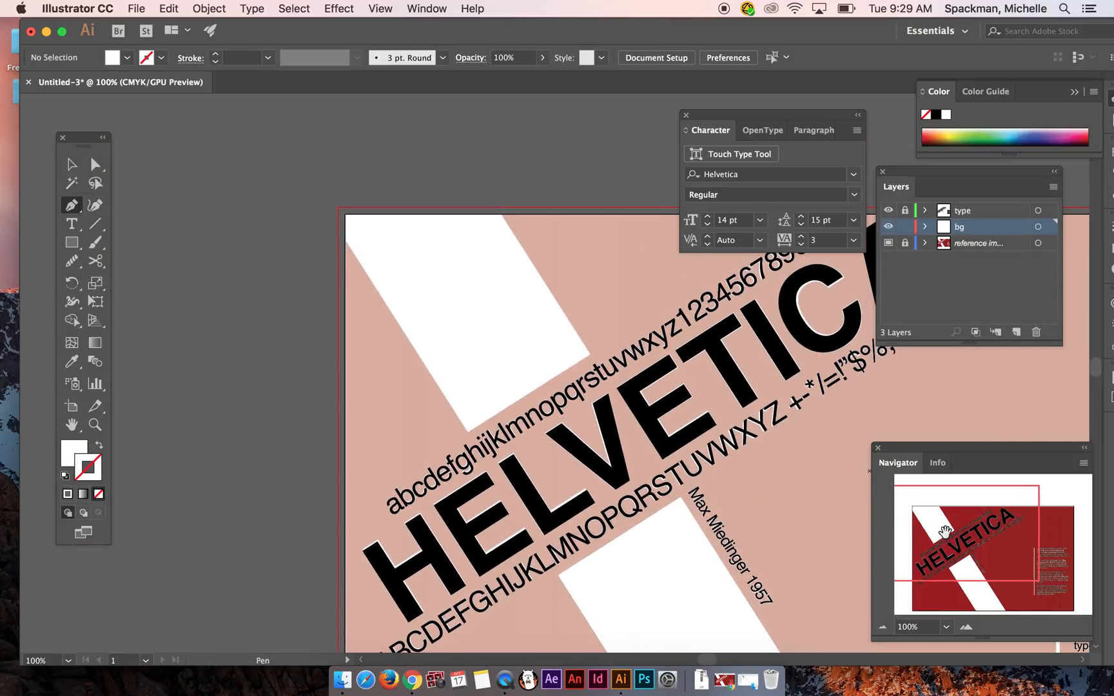
{"action": "left_click", "coordinate": [466, 432]}
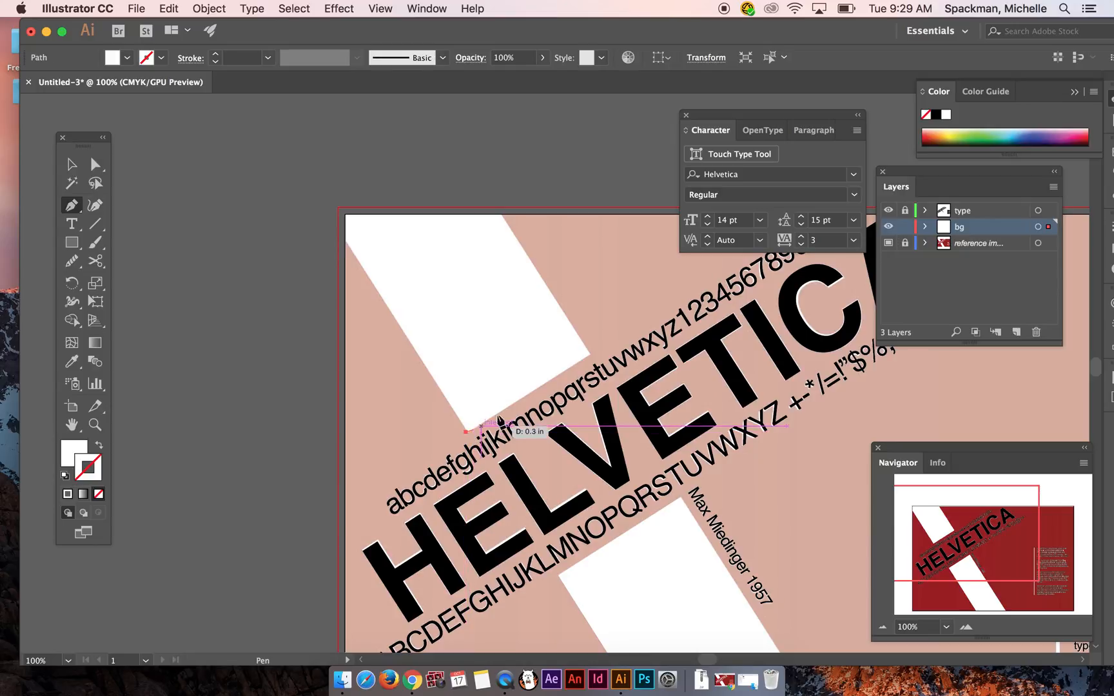
{"action": "left_click", "coordinate": [590, 354]}
{"action": "left_click", "coordinate": [497, 208]}
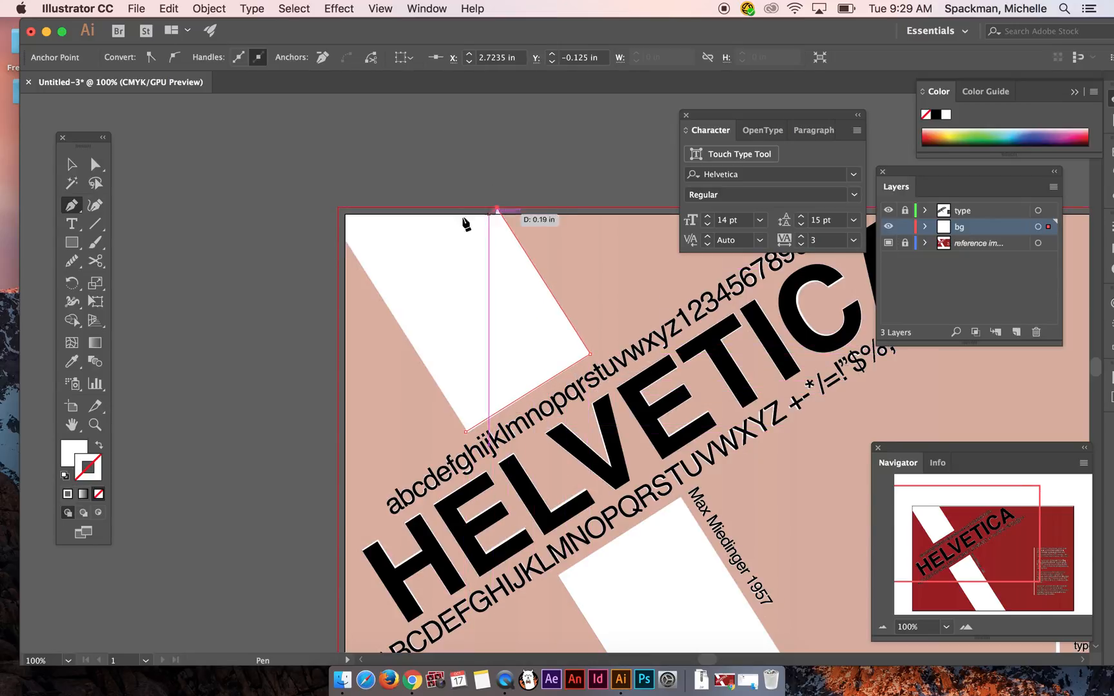
{"action": "left_click", "coordinate": [338, 208]}
{"action": "left_click", "coordinate": [338, 234]}
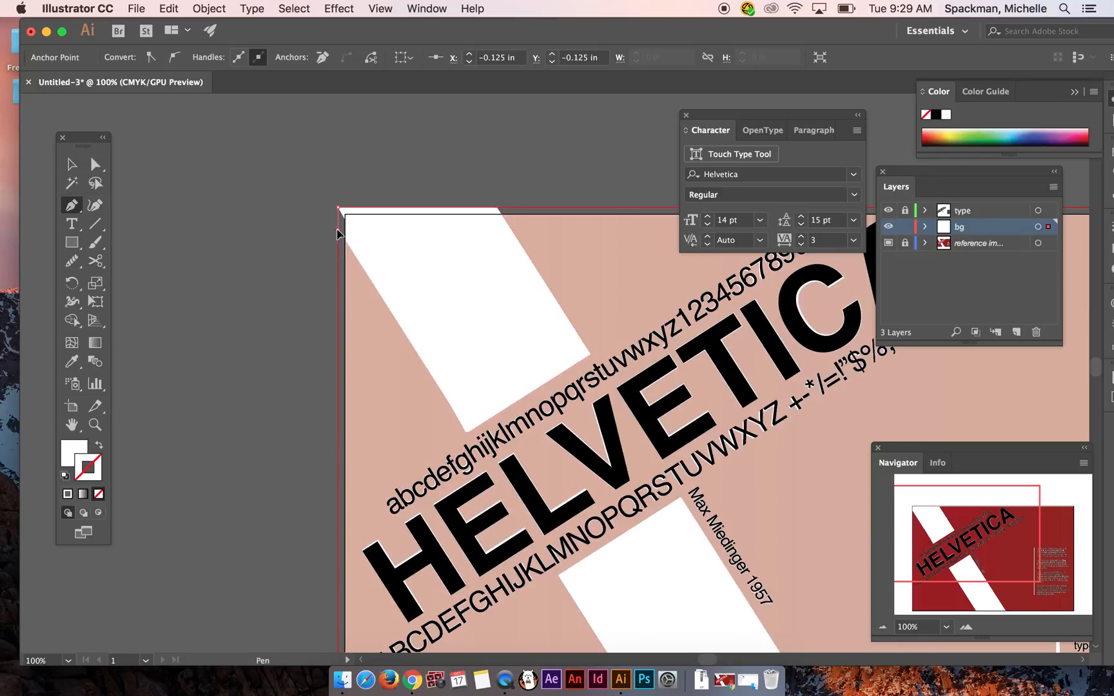
{"action": "left_click", "coordinate": [466, 430]}
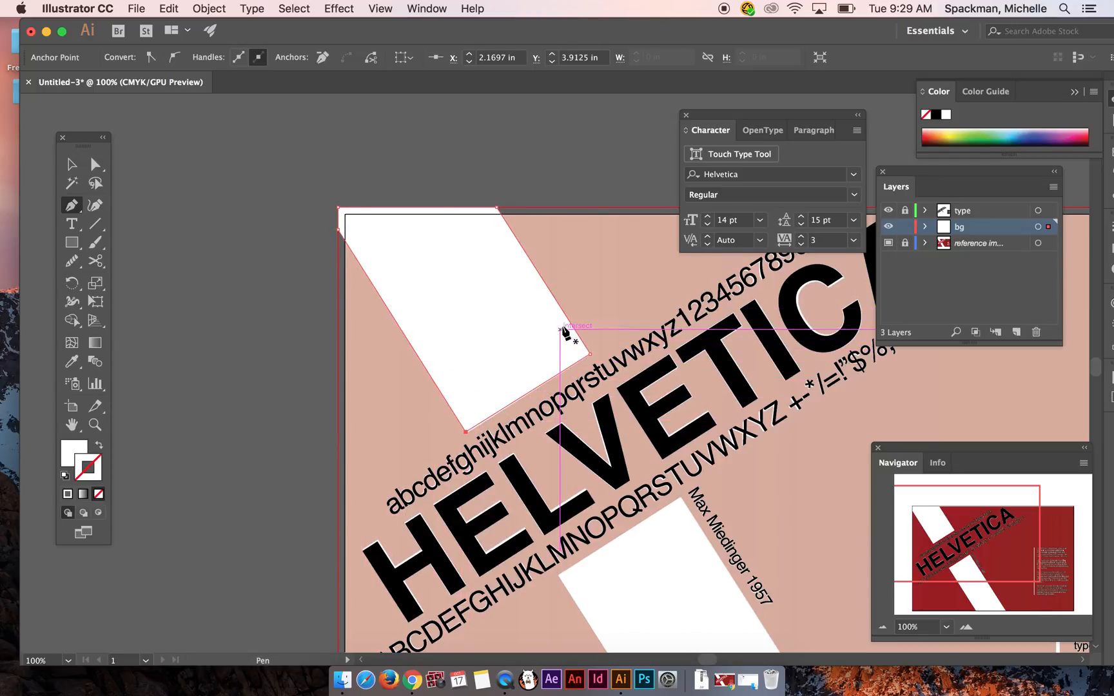
{"action": "key", "text": "super+shift+a"}
Step: Lock the bg layer and add a new layer named bg2 between it and the reference image layer
{"action": "key", "text": "super+minus"}
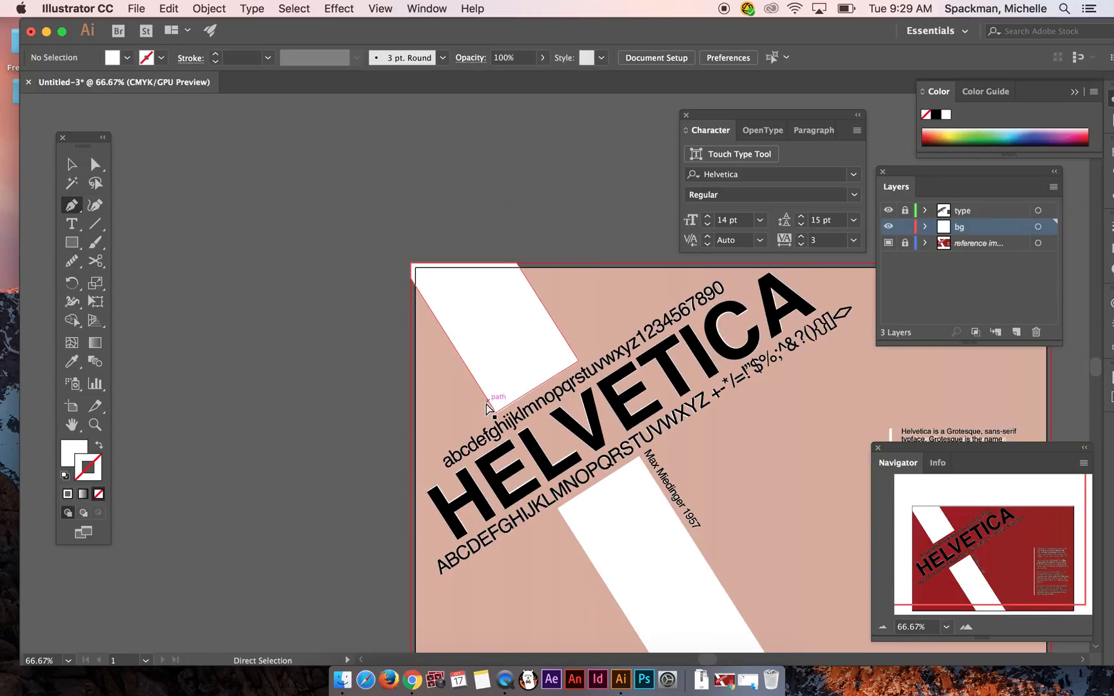
{"action": "left_click_drag", "start_coordinate": [984, 569], "coordinate": [1008, 548]}
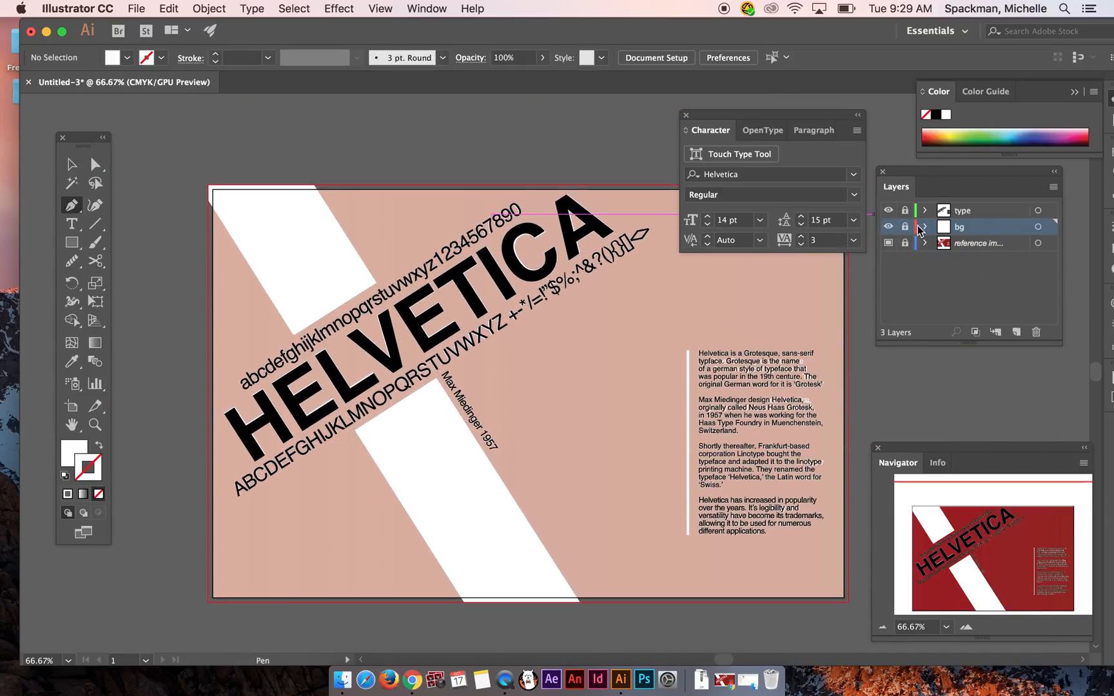
{"action": "left_click", "coordinate": [1001, 248]}
{"action": "left_click", "coordinate": [1016, 332]}
{"action": "double_click", "coordinate": [980, 242]}
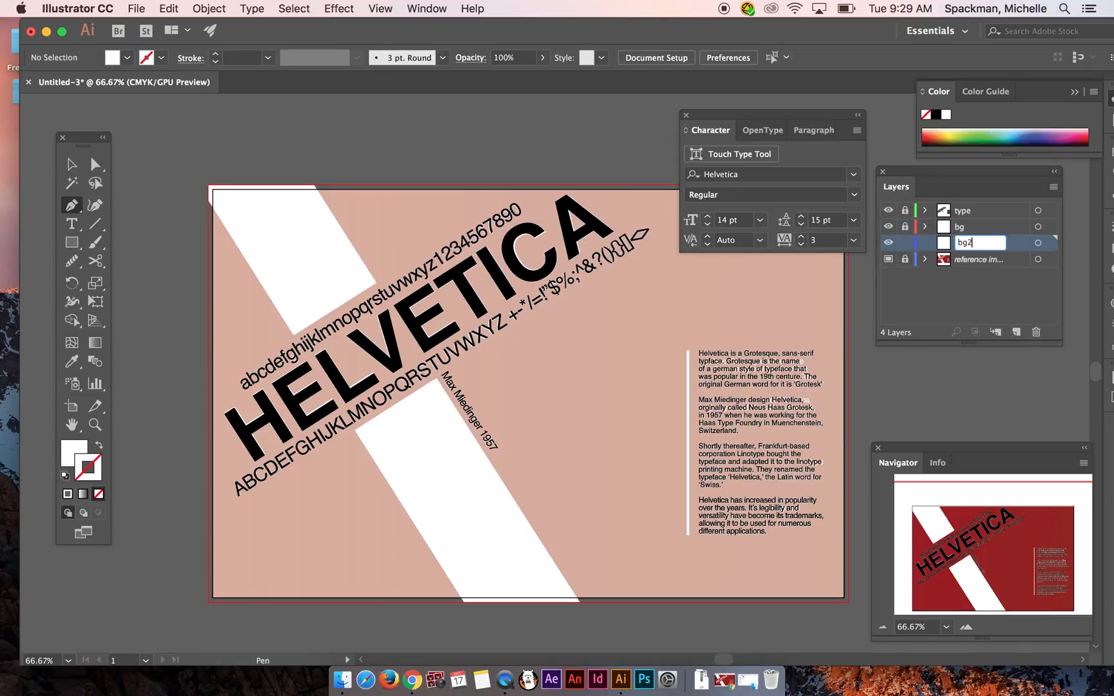
{"action": "left_click", "coordinate": [922, 311]}
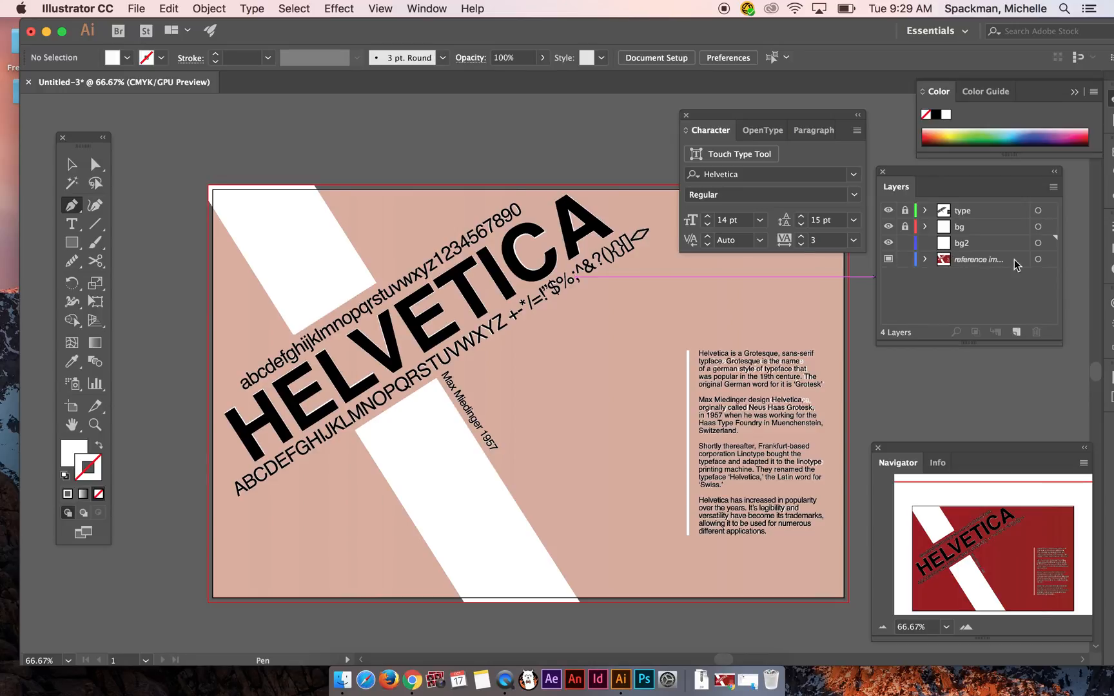
Step: Turn off the Template and Dim Images options for the reference image layer
{"action": "left_click", "coordinate": [71, 165]}
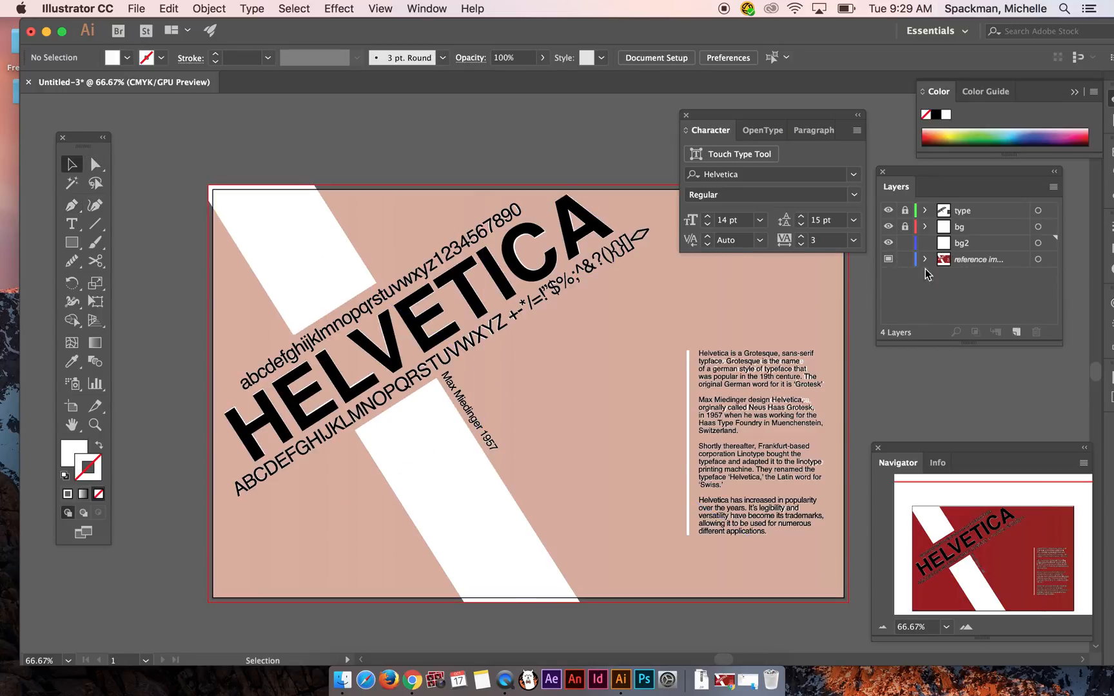
{"action": "left_click", "coordinate": [964, 261]}
{"action": "double_click", "coordinate": [1019, 261]}
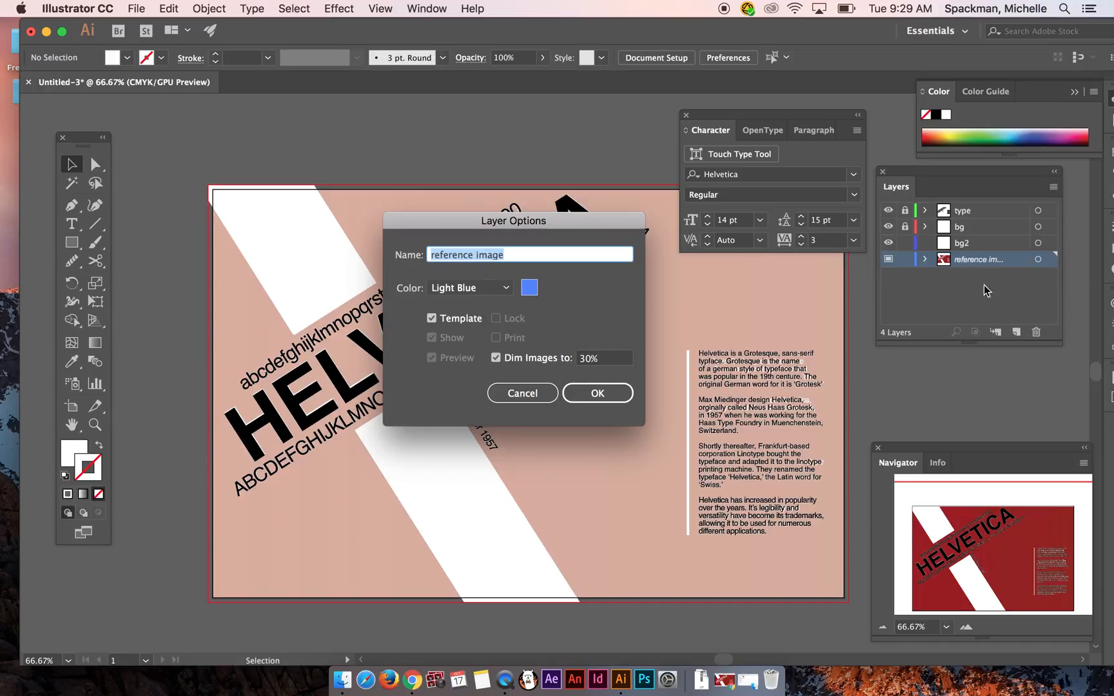
{"action": "left_click", "coordinate": [502, 360]}
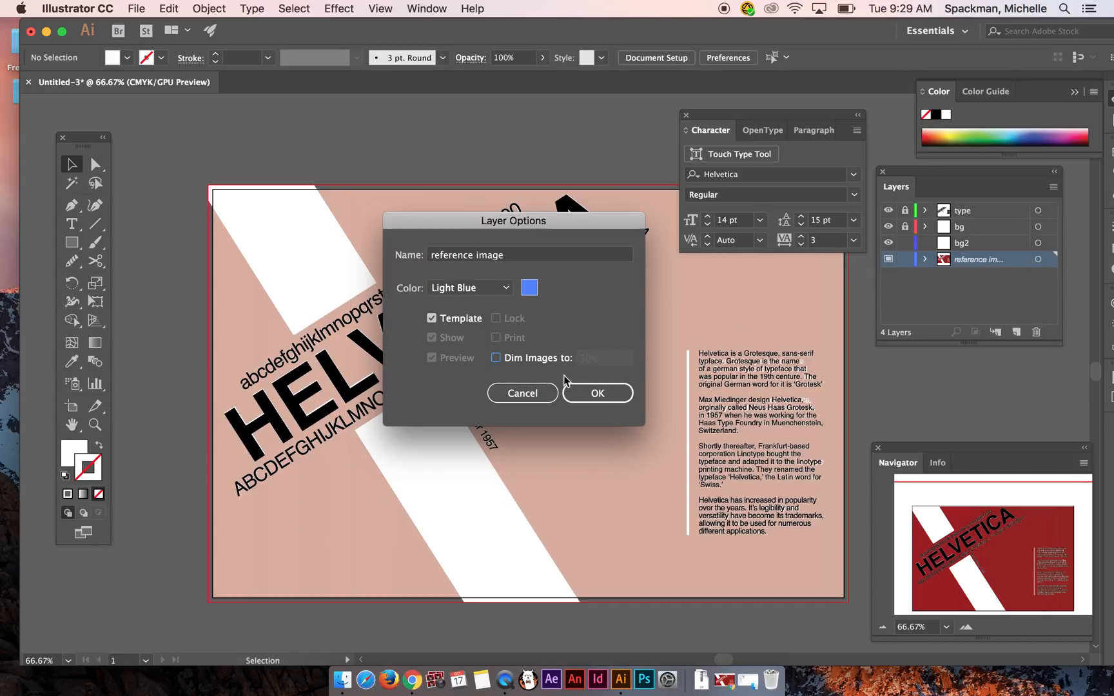
{"action": "left_click", "coordinate": [431, 318]}
{"action": "left_click", "coordinate": [593, 392]}
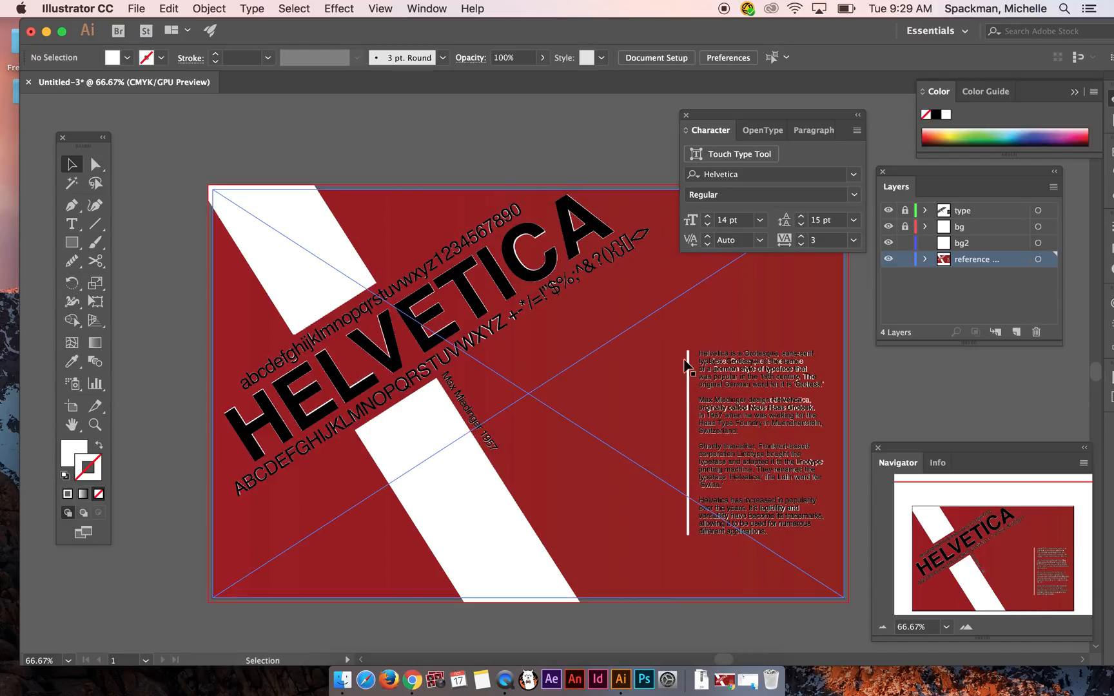
Step: Sample the reference poster's red background as the fill colour with the Eyedropper
{"action": "key", "text": "i"}
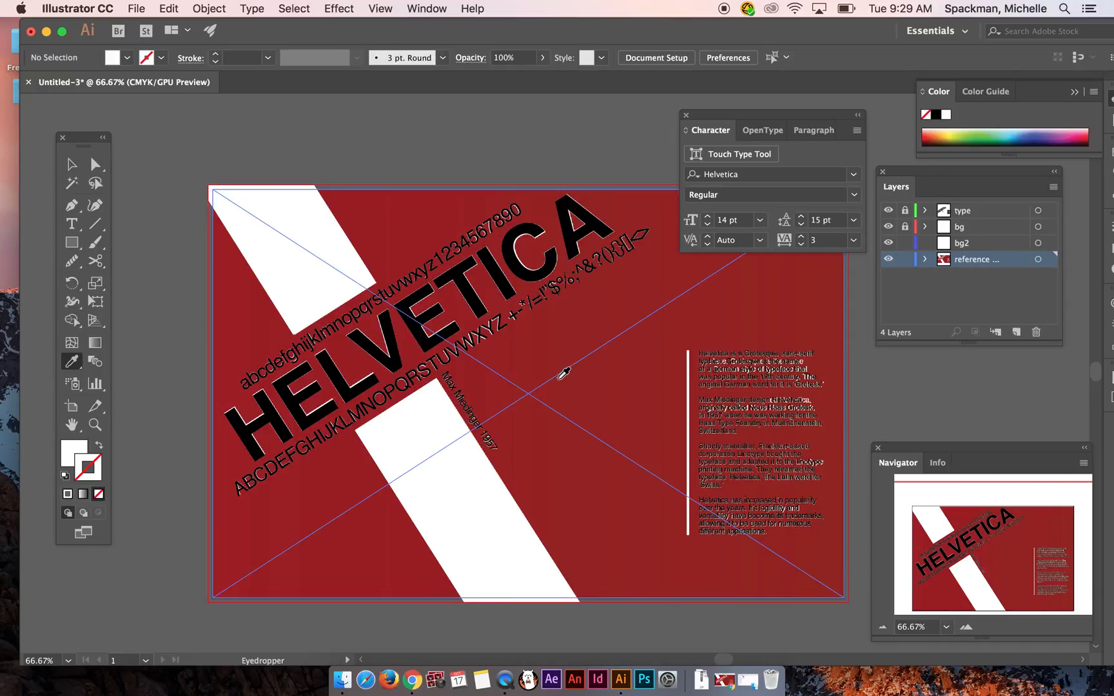
{"action": "left_click", "coordinate": [570, 339]}
{"action": "left_click", "coordinate": [71, 164]}
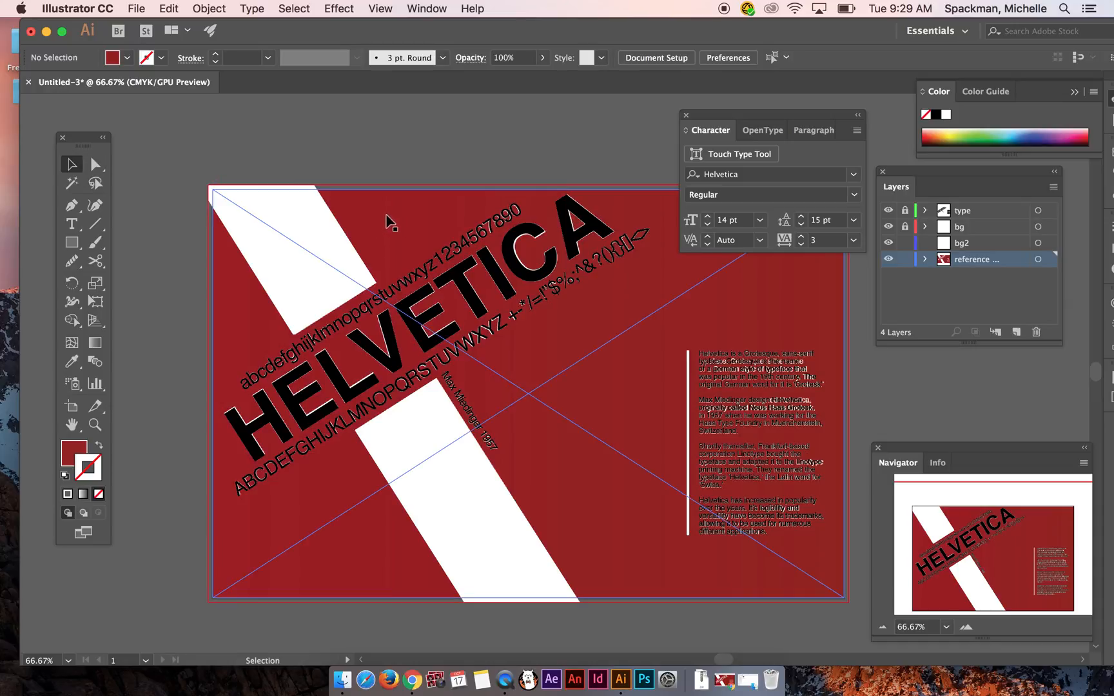
Step: Turn the reference image layer back into a template layer
{"action": "double_click", "coordinate": [1015, 261]}
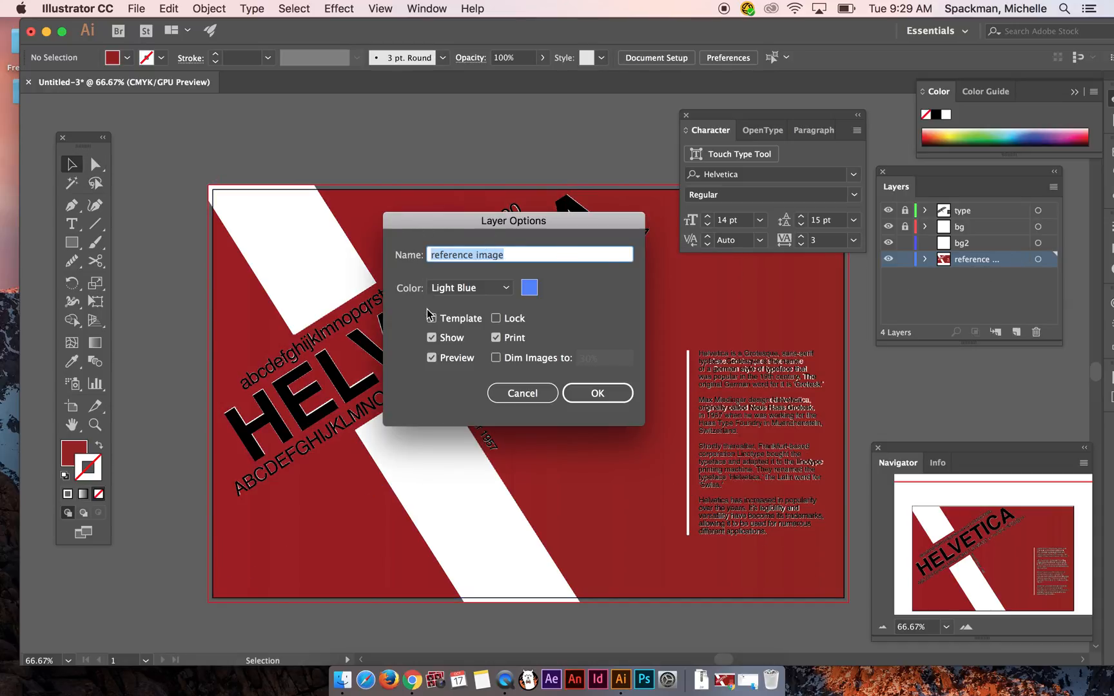
{"action": "left_click", "coordinate": [444, 321]}
{"action": "left_click", "coordinate": [615, 393]}
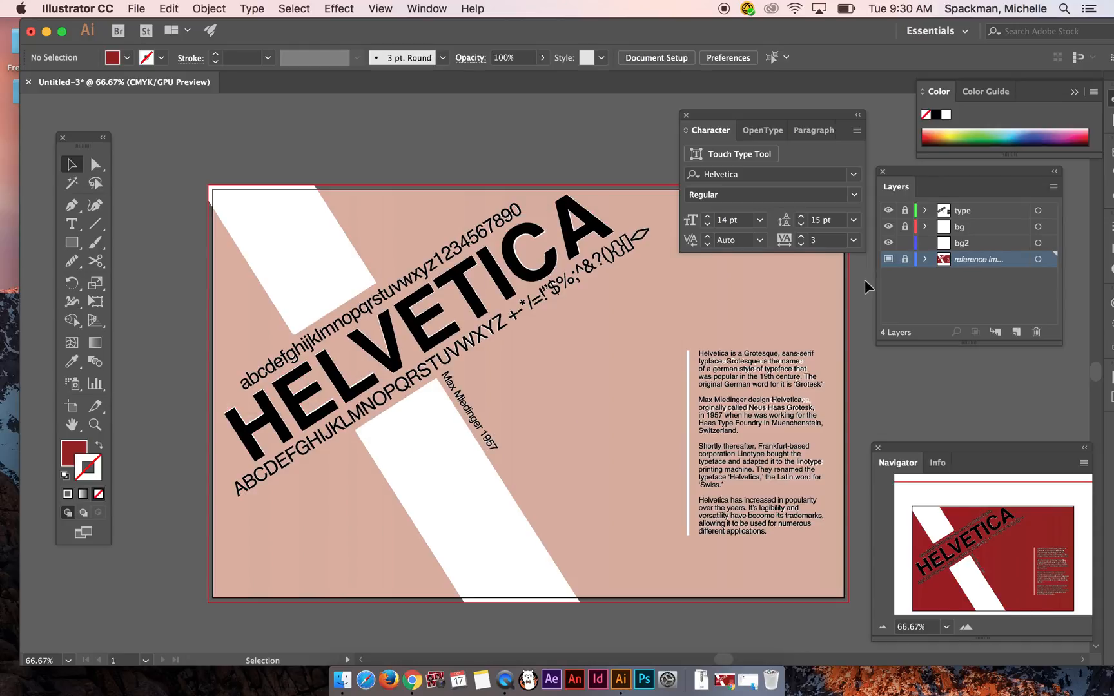
Step: Draw a red-filled rectangle on the bg2 layer covering the whole artboard out to the bleed, and lock that layer
{"action": "left_click", "coordinate": [973, 245]}
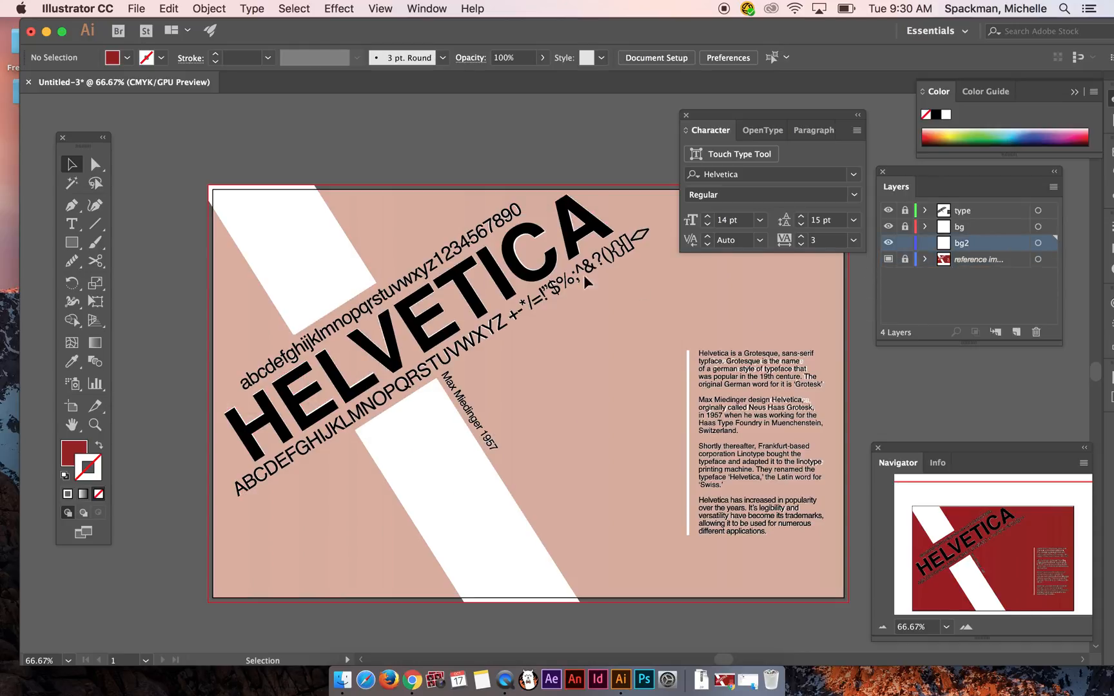
{"action": "left_click", "coordinate": [76, 246]}
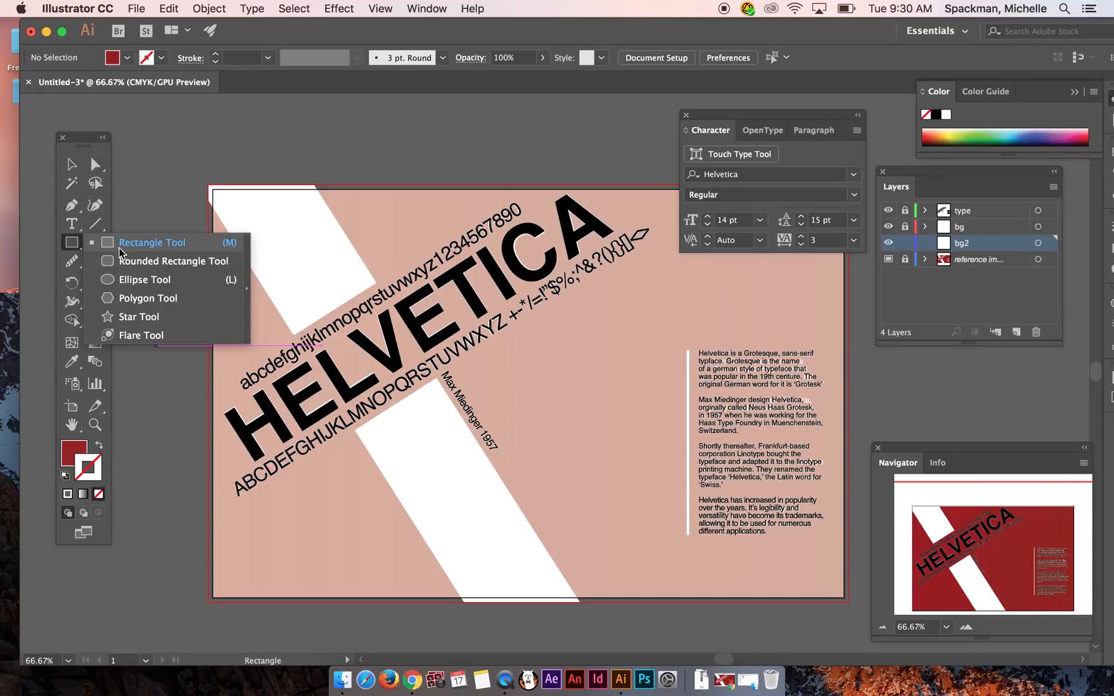
{"action": "left_click", "coordinate": [118, 247]}
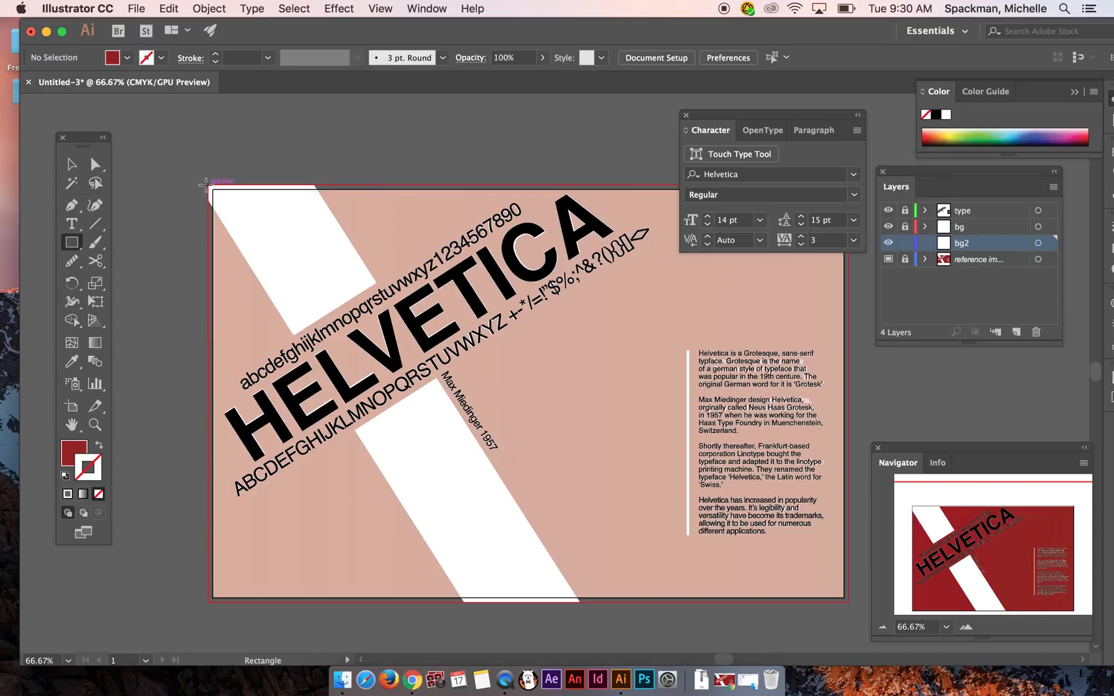
{"action": "key", "text": "super+minus"}
{"action": "left_click_drag", "start_coordinate": [987, 579], "coordinate": [1027, 557]}
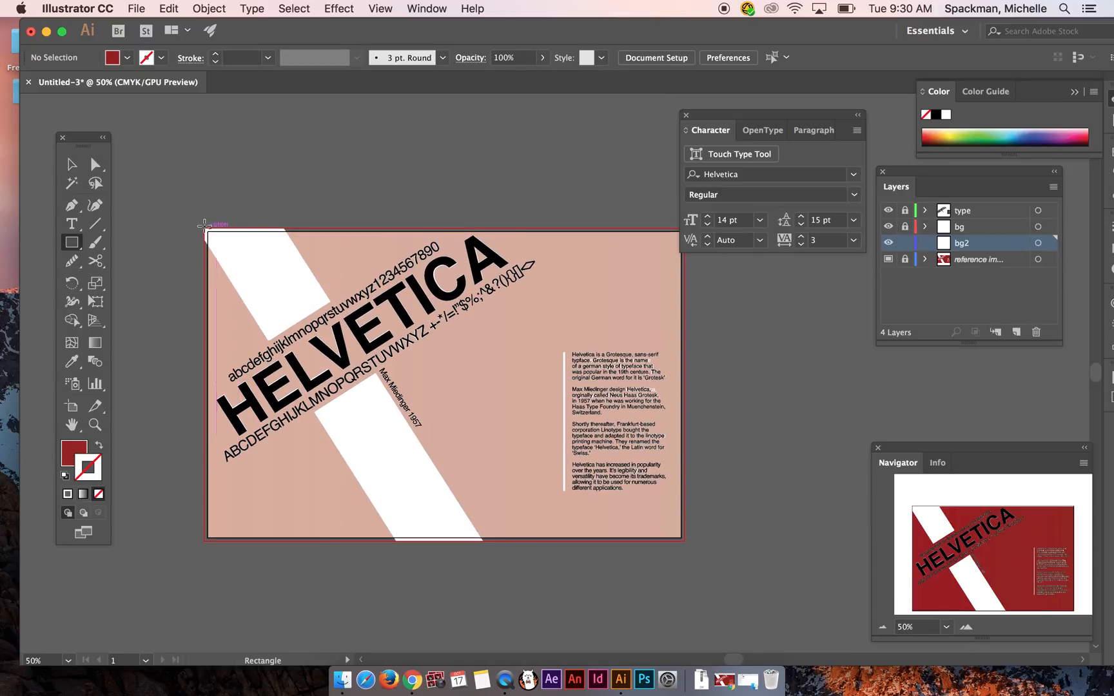
{"action": "left_click_drag", "start_coordinate": [208, 230], "coordinate": [685, 540]}
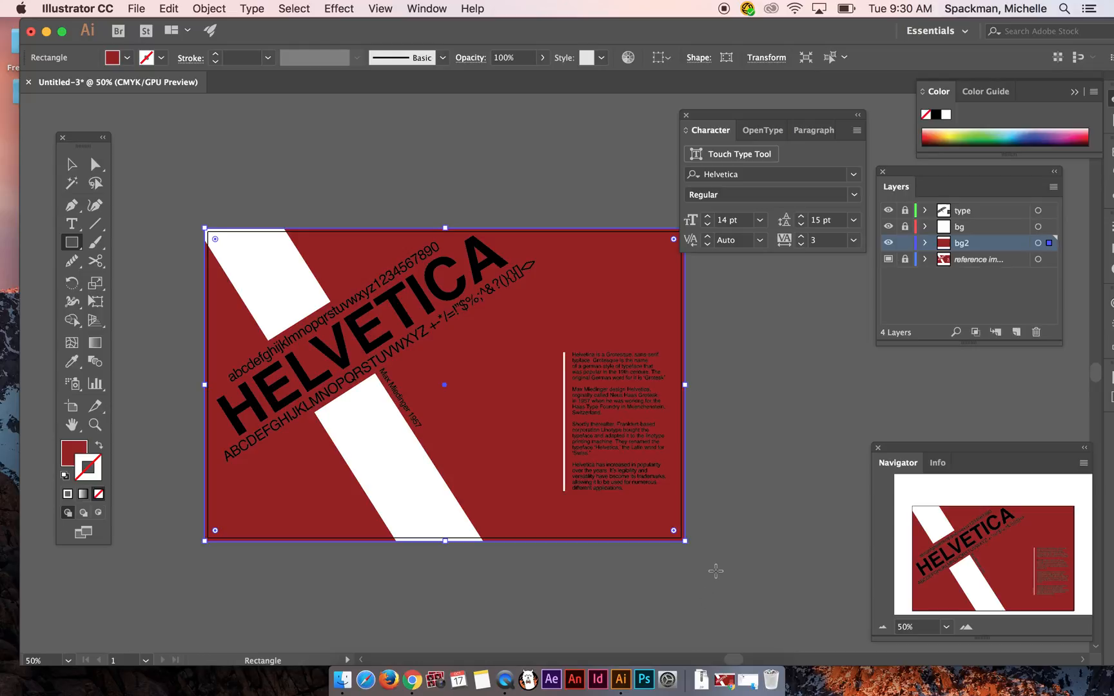
{"action": "left_click", "coordinate": [74, 166]}
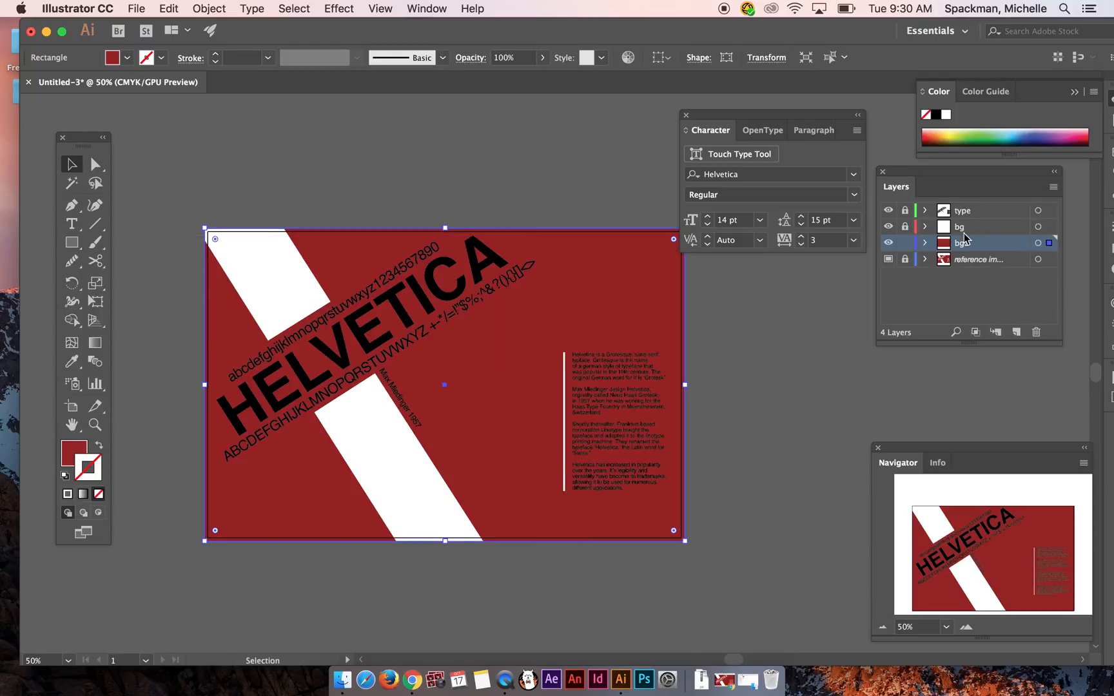
{"action": "left_click", "coordinate": [905, 244]}
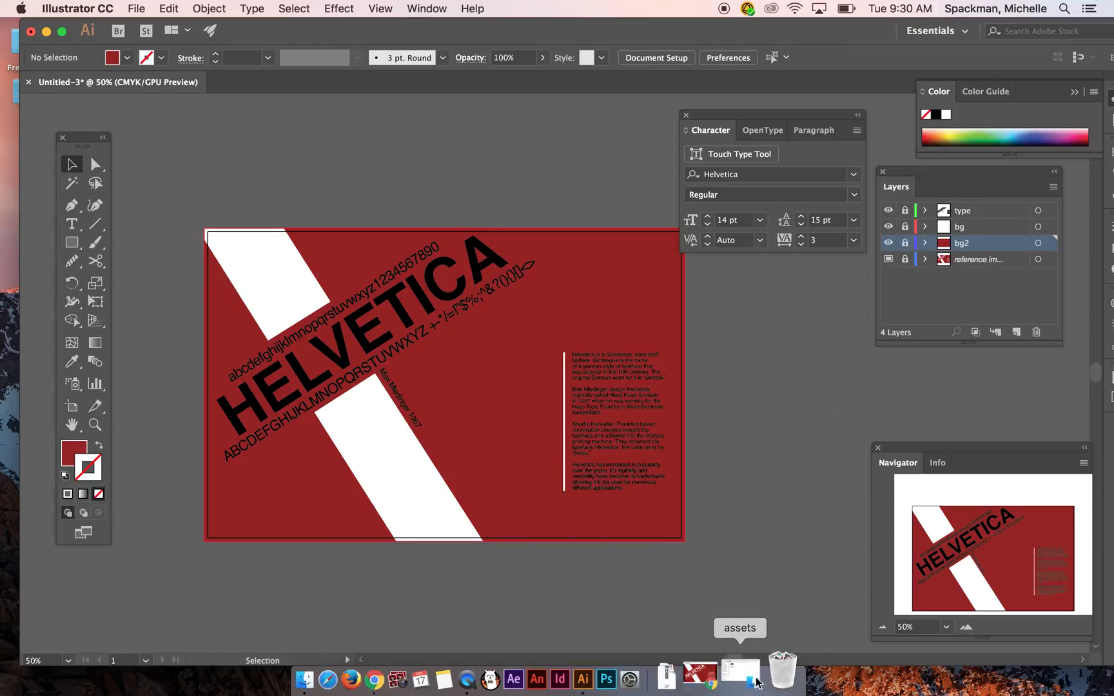
Step: Switch to Chrome to compare the colours with the original Helvetica poster image, and return to Illustrator
{"action": "left_click", "coordinate": [742, 671]}
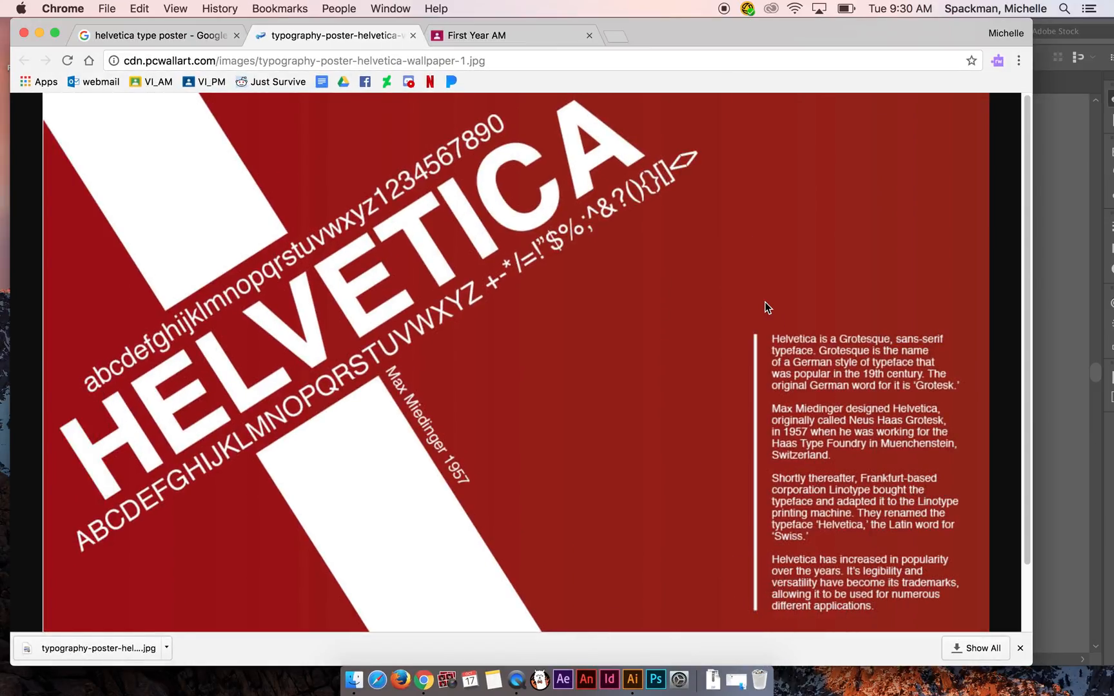
{"action": "left_click", "coordinate": [891, 356]}
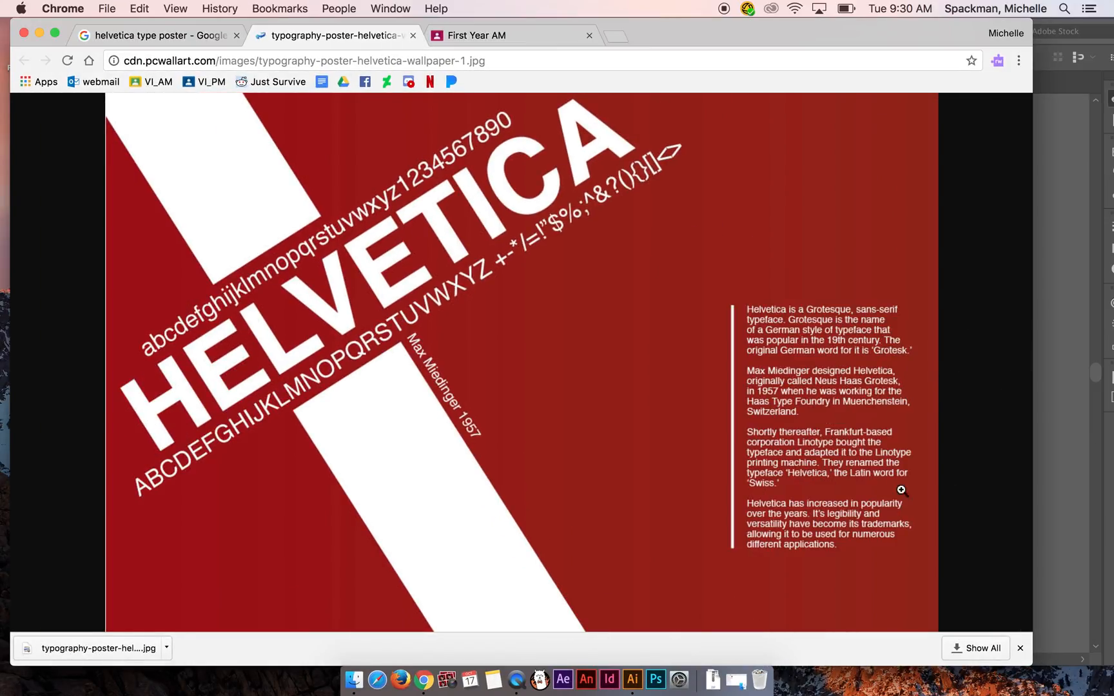
{"action": "left_click", "coordinate": [39, 33]}
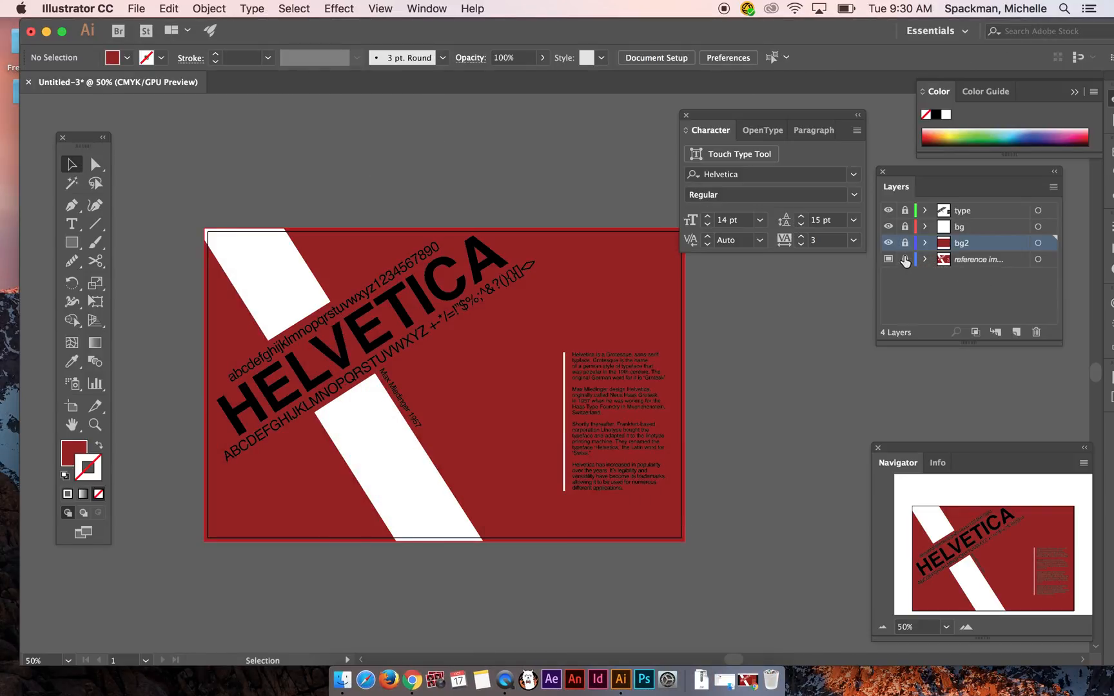
Step: Unlock the type layer, change the fill of the grouped poster text from black to white, and deselect it
{"action": "left_click", "coordinate": [977, 227]}
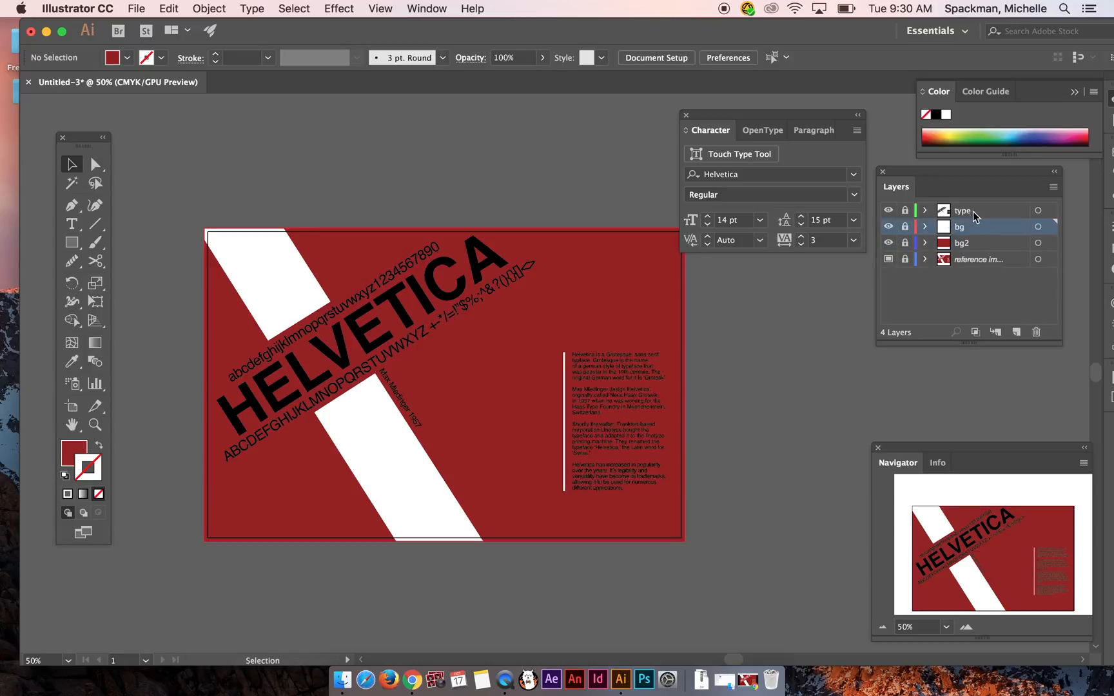
{"action": "left_click", "coordinate": [976, 211]}
{"action": "left_click", "coordinate": [905, 210]}
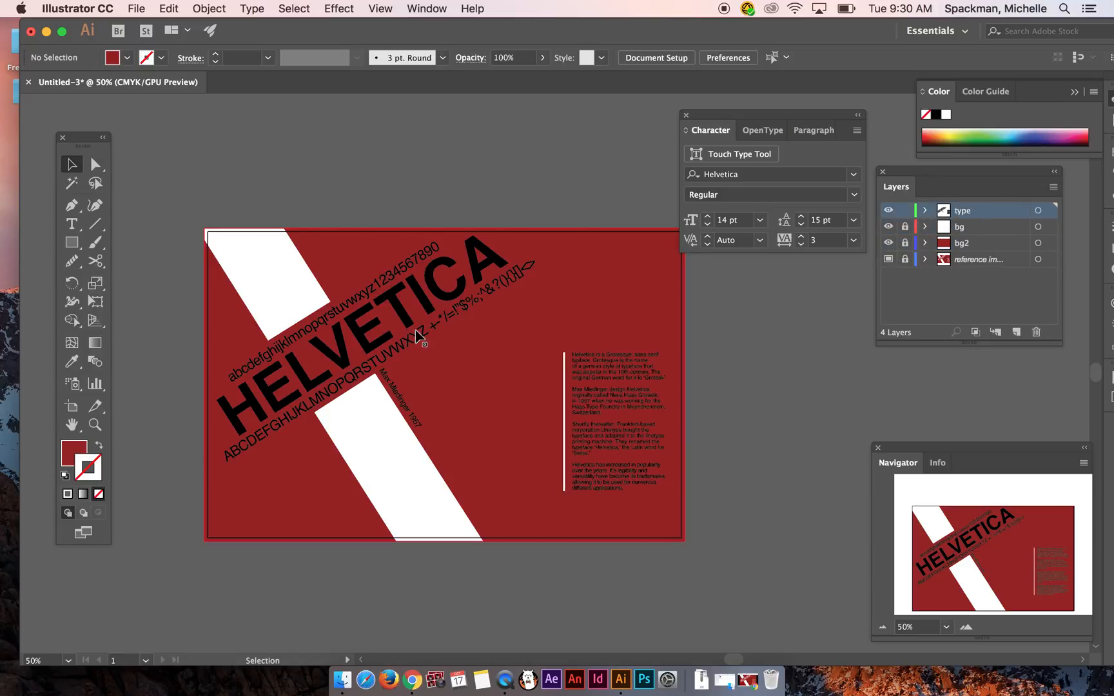
{"action": "left_click", "coordinate": [406, 330]}
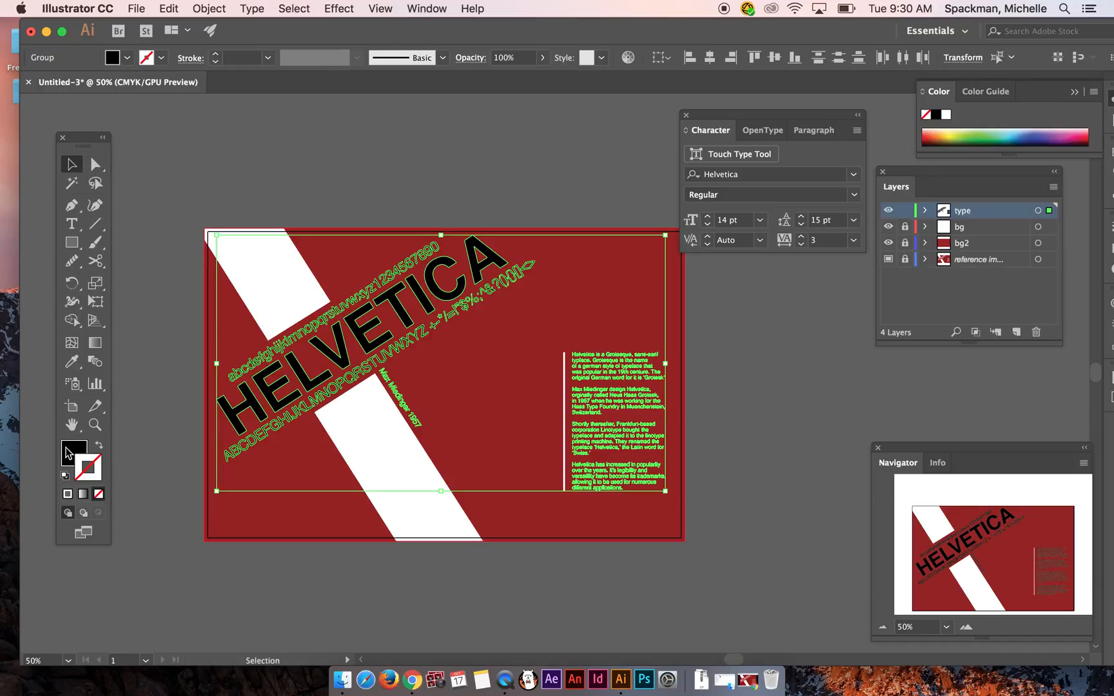
{"action": "left_click", "coordinate": [127, 61]}
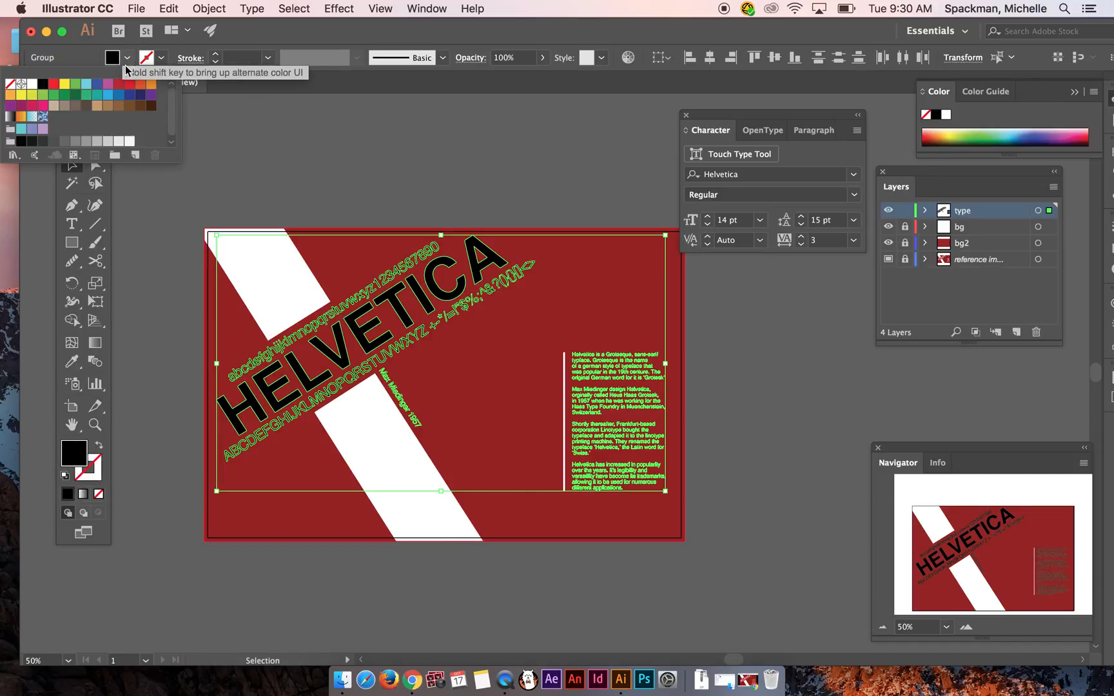
{"action": "left_click", "coordinate": [32, 84]}
{"action": "left_click", "coordinate": [370, 149]}
{"action": "left_click", "coordinate": [379, 159]}
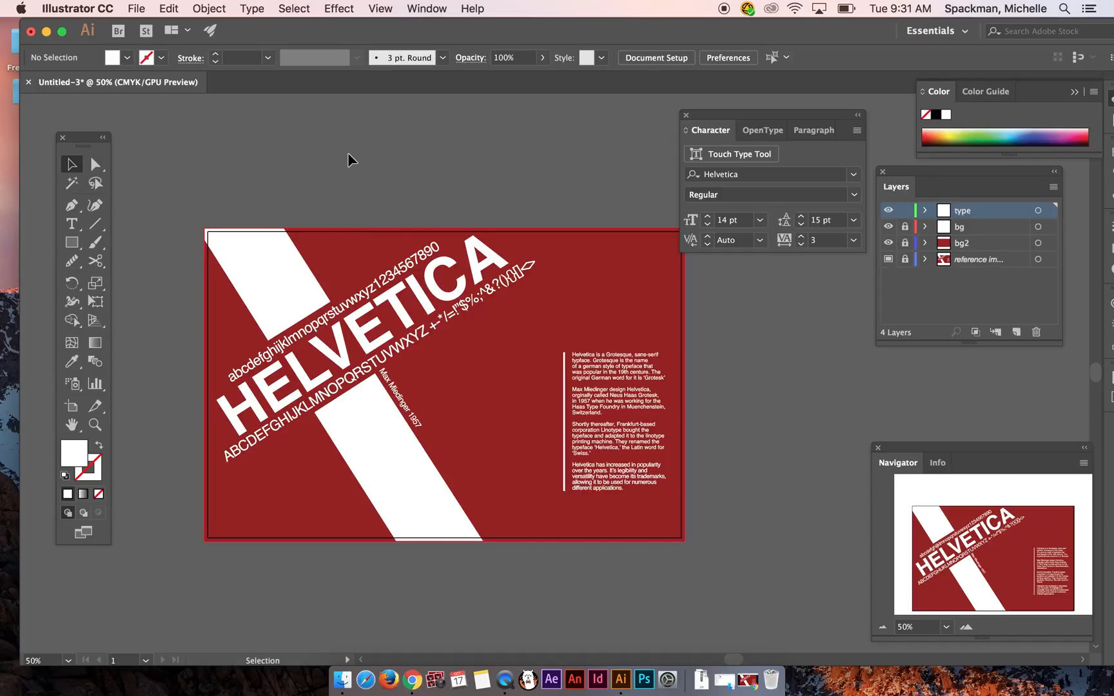
Step: Start saving the document under a new name and choose the type poster folder on the Desktop as the location
{"action": "left_click", "coordinate": [137, 9]}
{"action": "left_click", "coordinate": [174, 141]}
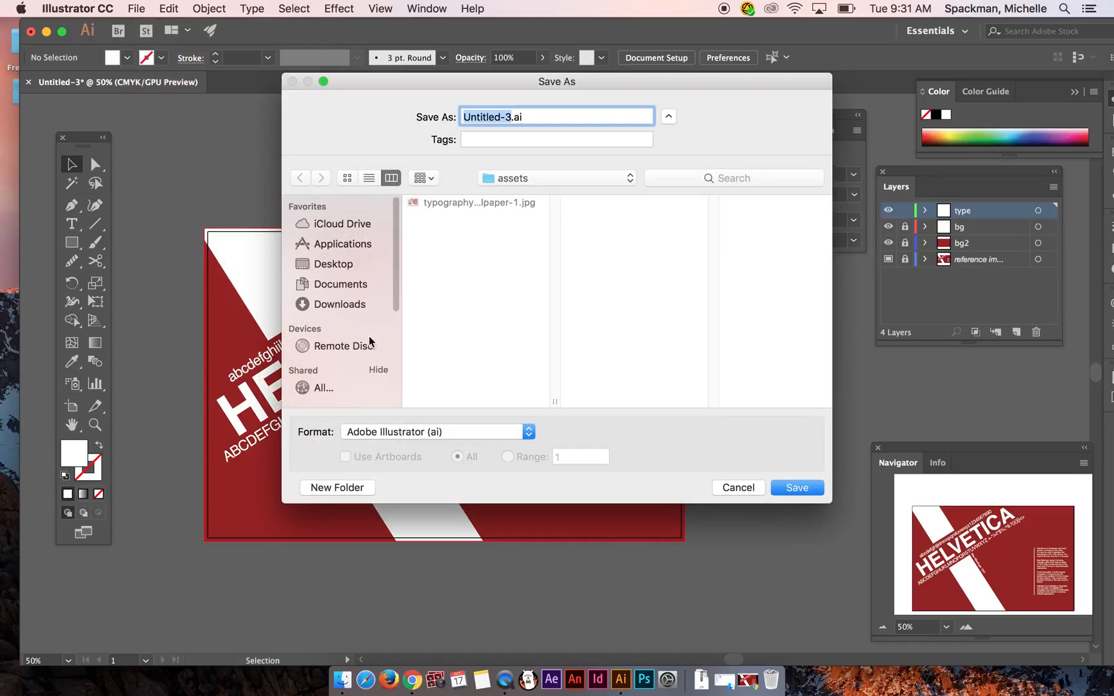
{"action": "left_click", "coordinate": [349, 266]}
{"action": "left_click", "coordinate": [477, 261]}
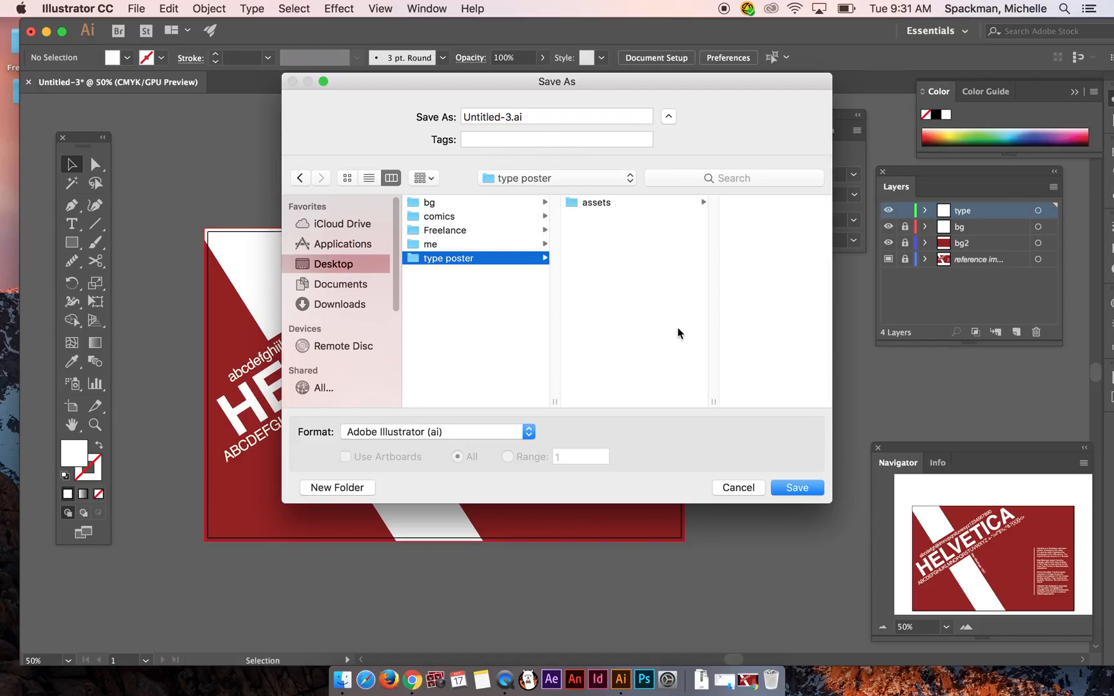
Step: Name the file typeposter, the designer's surname with initial, and 101717, joined by underscores, and save it as an Illustrator CC file
{"action": "left_click", "coordinate": [509, 117]}
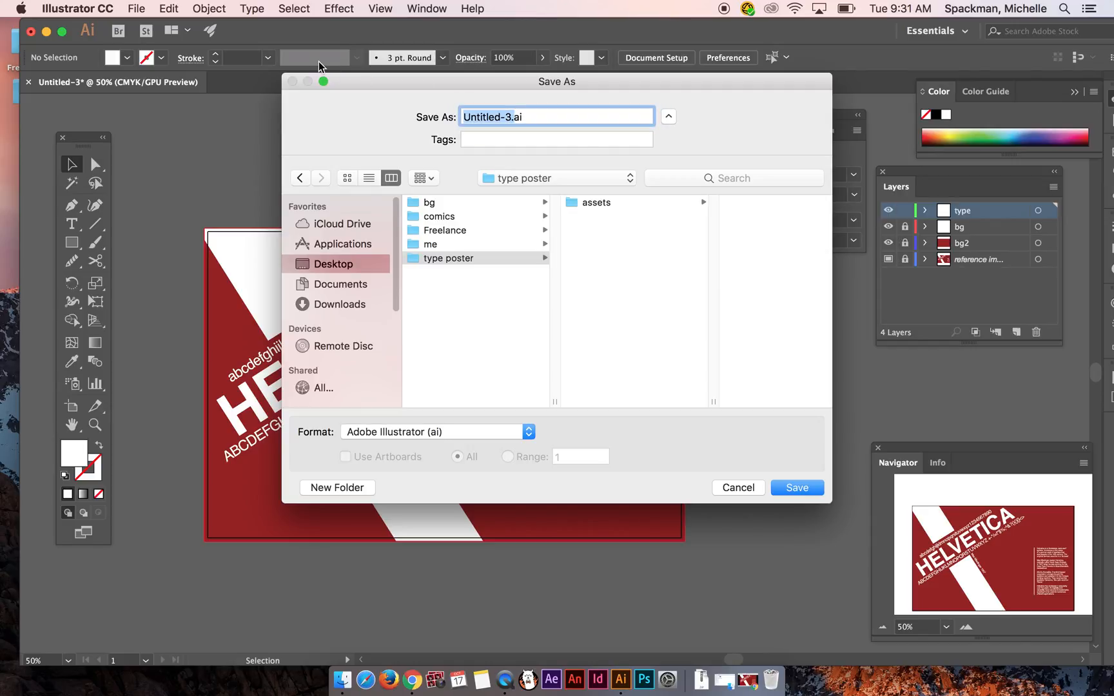
{"action": "left_click", "coordinate": [465, 117]}
{"action": "key", "text": "BackSpace"}
{"action": "key", "text": "BackSpace"}
{"action": "key", "text": "BackSpace"}
{"action": "key", "text": "BackSpace"}
{"action": "key", "text": "BackSpace"}
{"action": "key", "text": "BackSpace"}
{"action": "key", "text": "BackSpace"}
{"action": "key", "text": "BackSpace"}
{"action": "key", "text": "BackSpace"}
{"action": "key", "text": "BackSpace"}
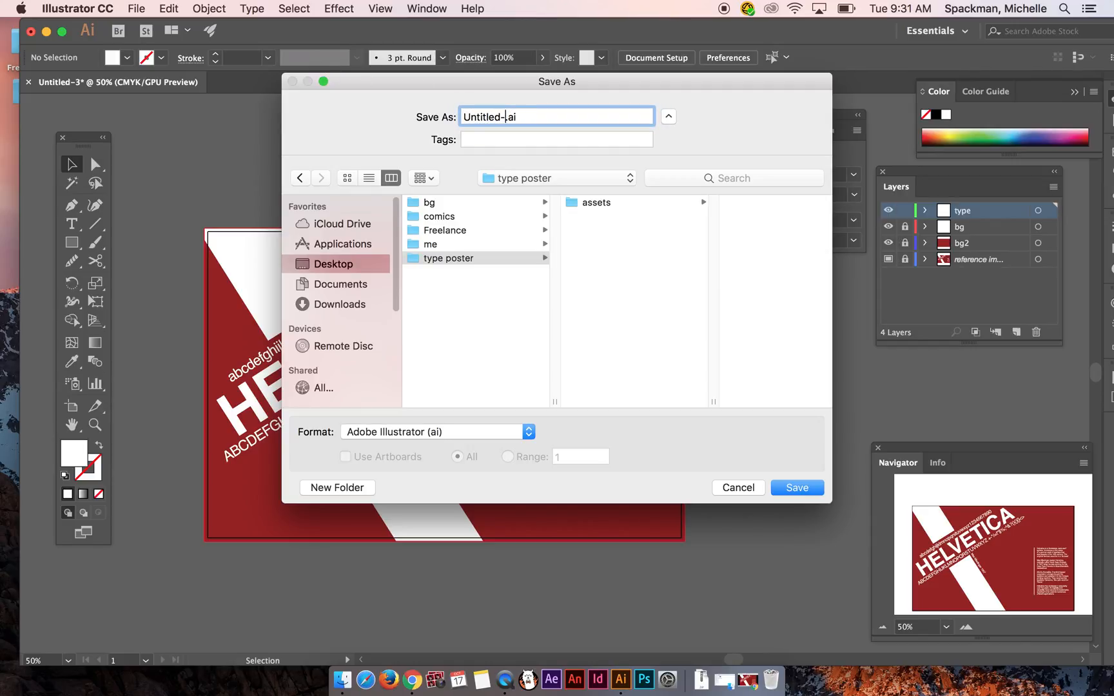
{"action": "type", "text": "typeposter_spackmanm"}
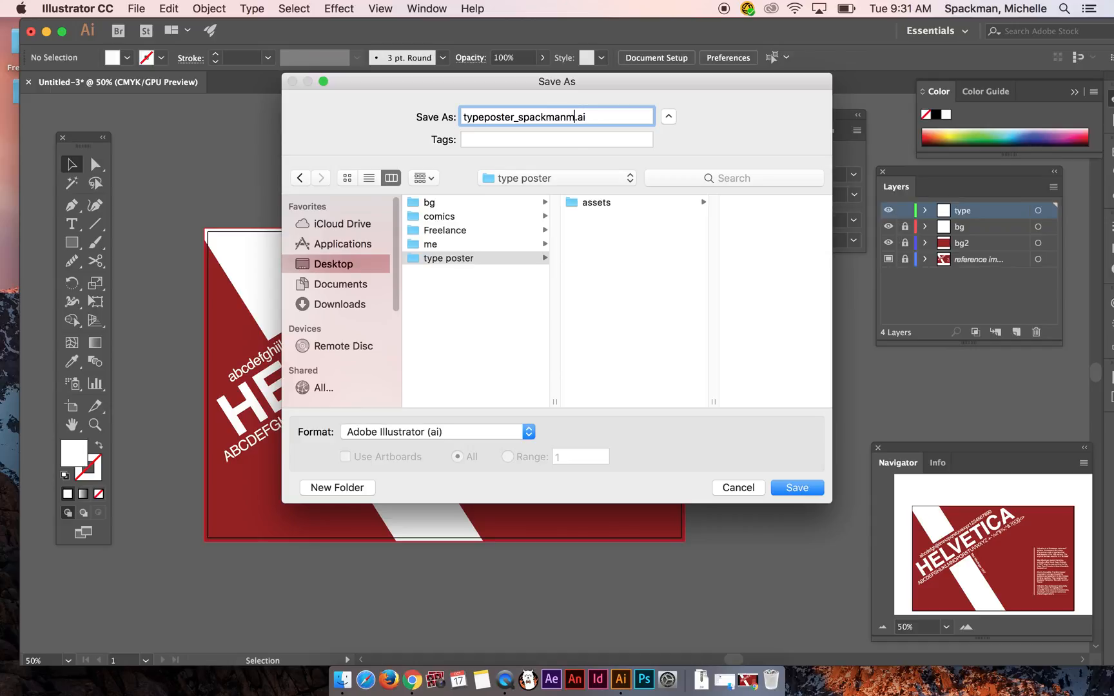
{"action": "type", "text": "_101717"}
{"action": "left_click", "coordinate": [797, 488]}
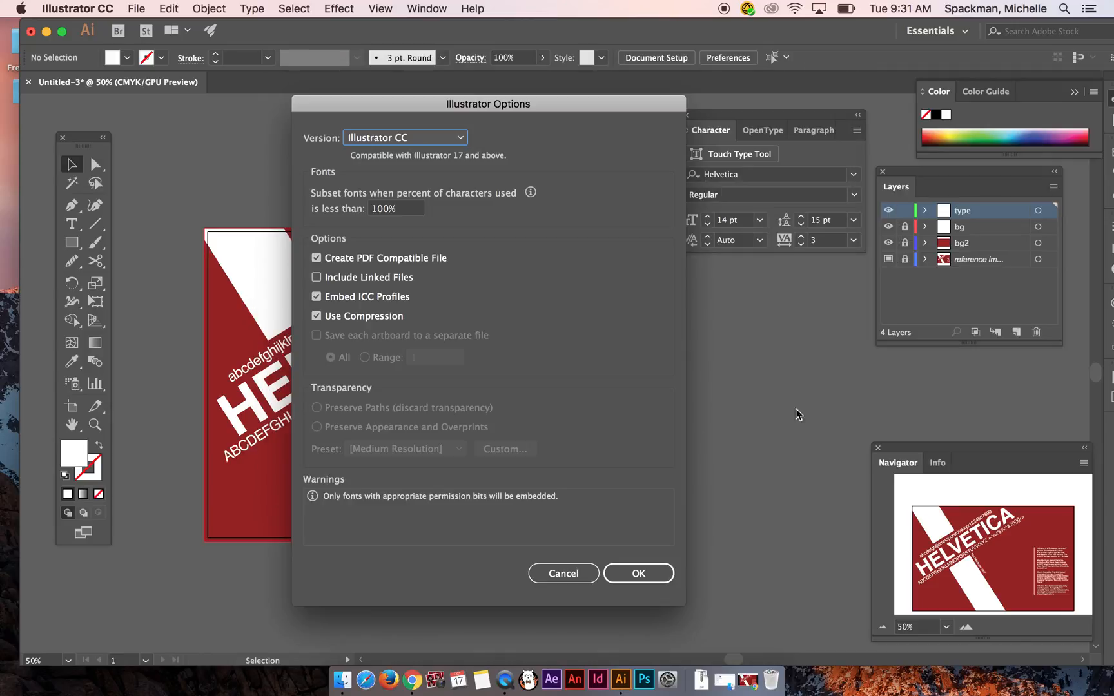
{"action": "left_click", "coordinate": [670, 576]}
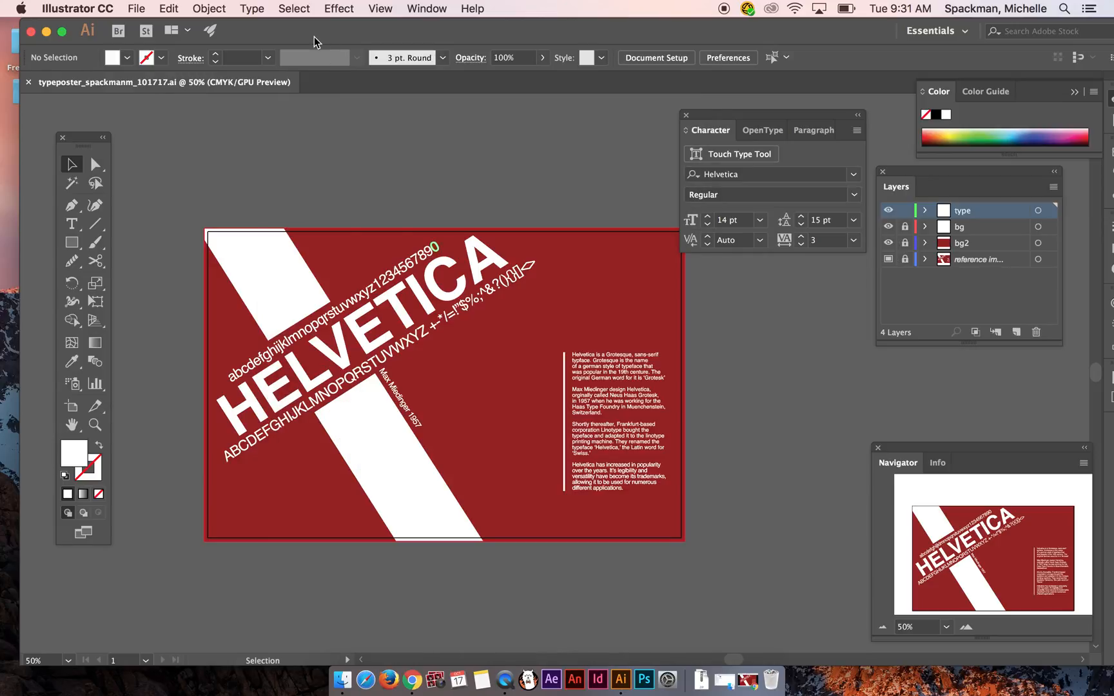
Step: Start saving the poster as an Adobe PDF under the same name in the type poster folder
{"action": "left_click", "coordinate": [134, 9]}
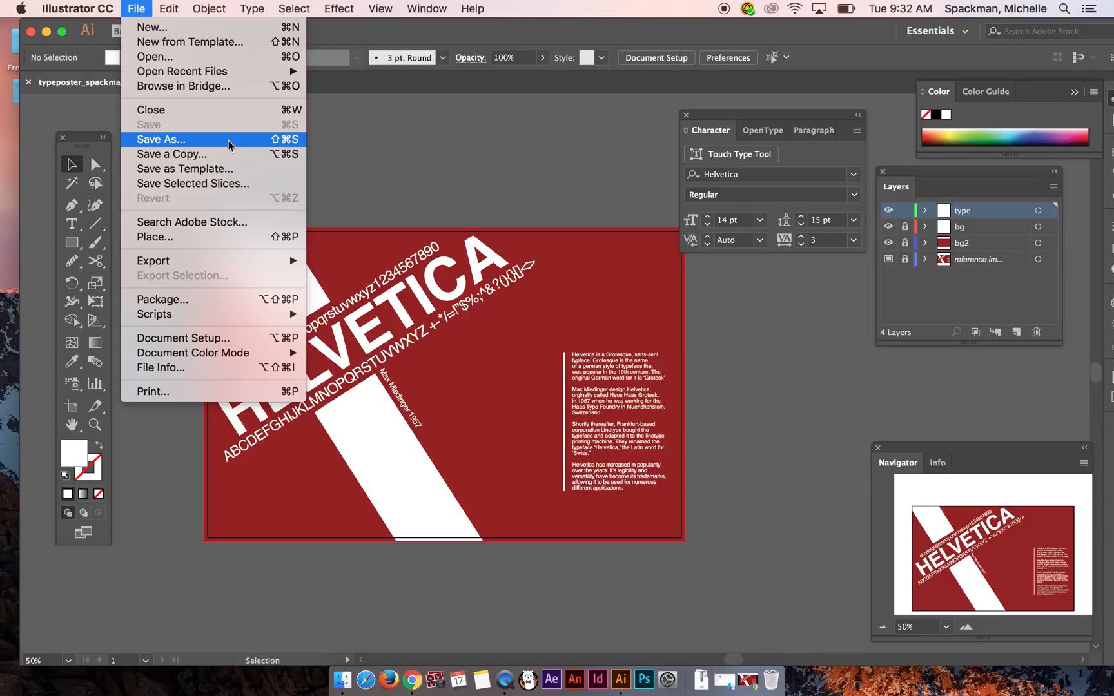
{"action": "left_click", "coordinate": [221, 142]}
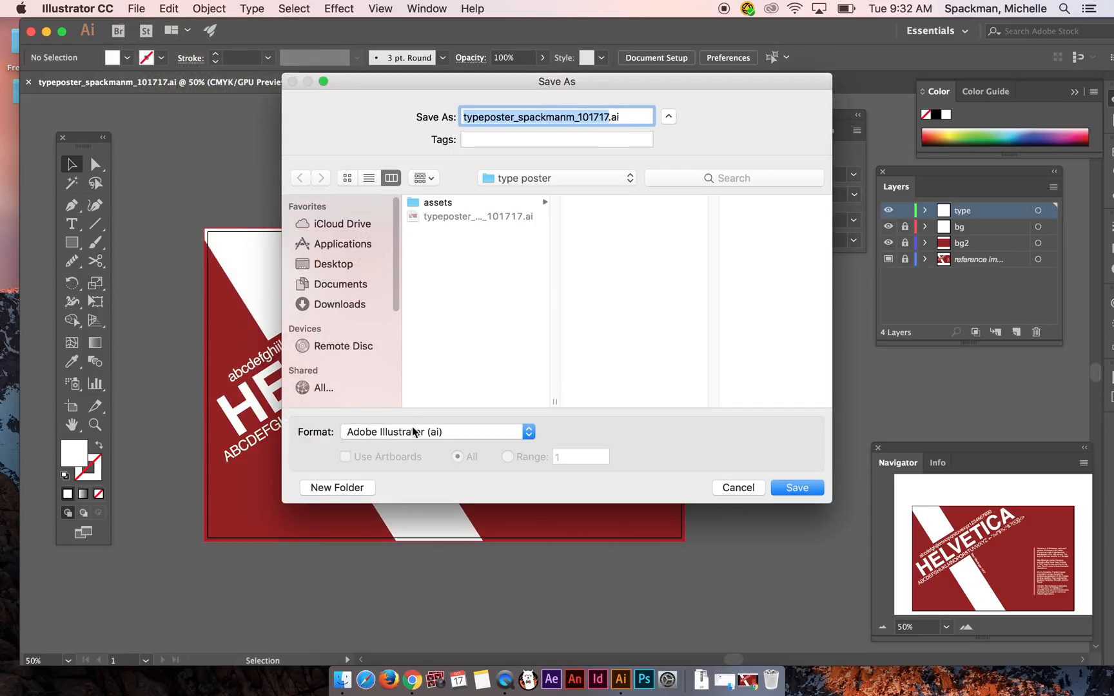
{"action": "left_click", "coordinate": [411, 432]}
{"action": "left_click", "coordinate": [420, 475]}
{"action": "left_click", "coordinate": [805, 490]}
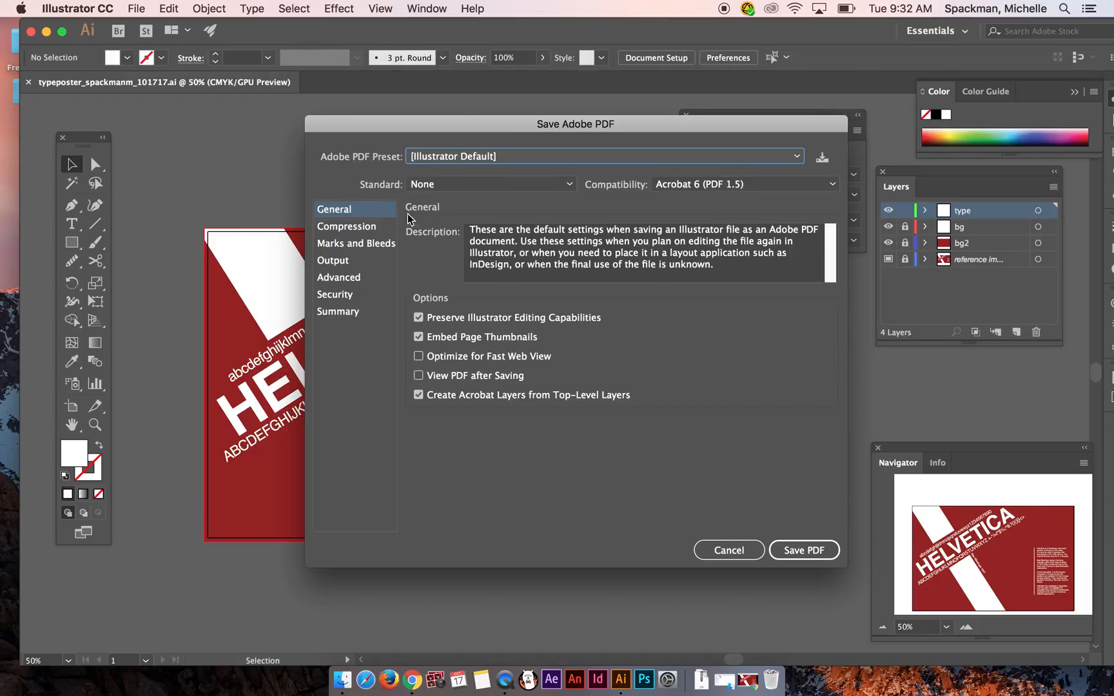
Step: Set the Adobe PDF preset to Smallest File Size
{"action": "left_click_drag", "start_coordinate": [454, 124], "coordinate": [352, 112]}
{"action": "left_click", "coordinate": [369, 144]}
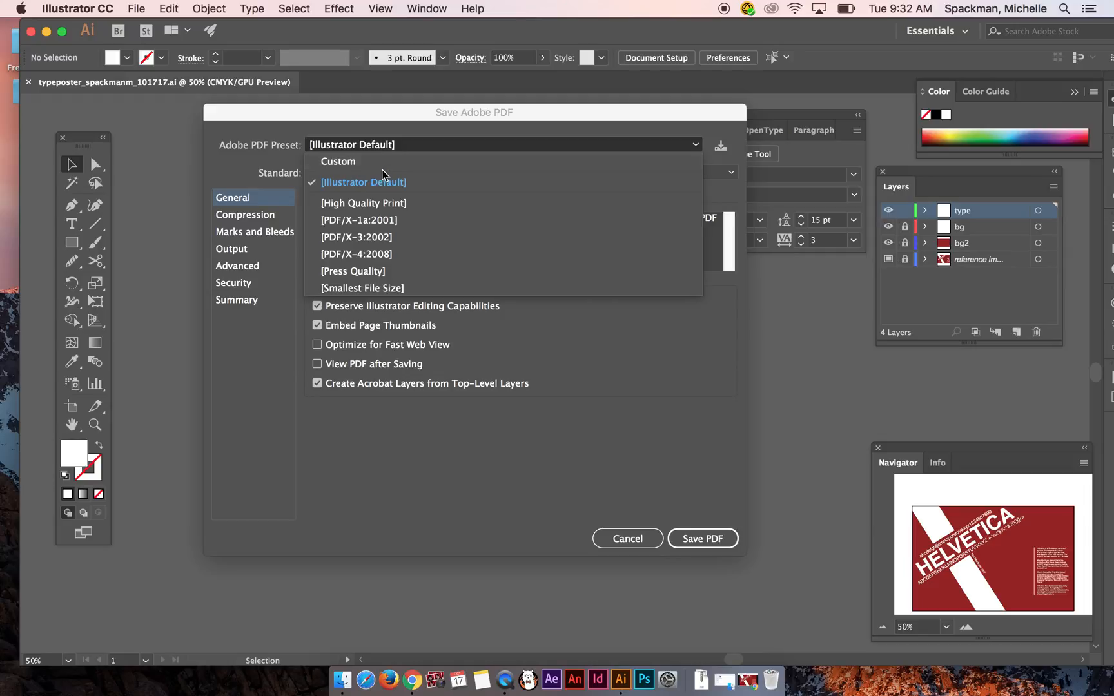
{"action": "left_click", "coordinate": [404, 287]}
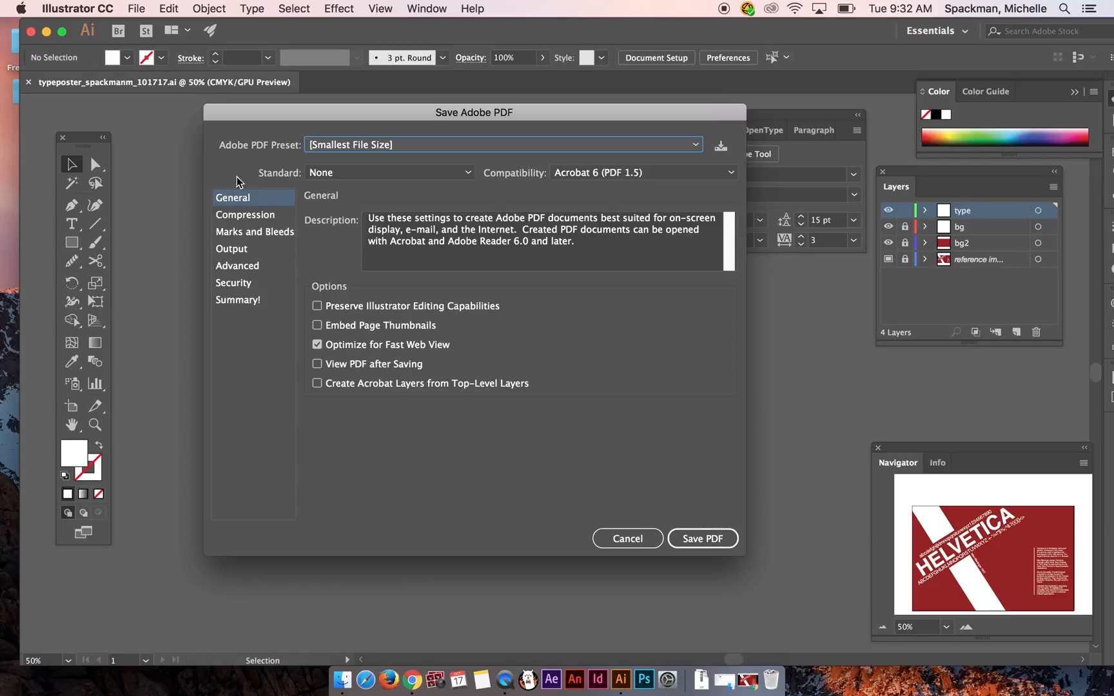
Step: Add trim marks to the PDF and save it without Illustrator editing capabilities
{"action": "left_click", "coordinate": [250, 233]}
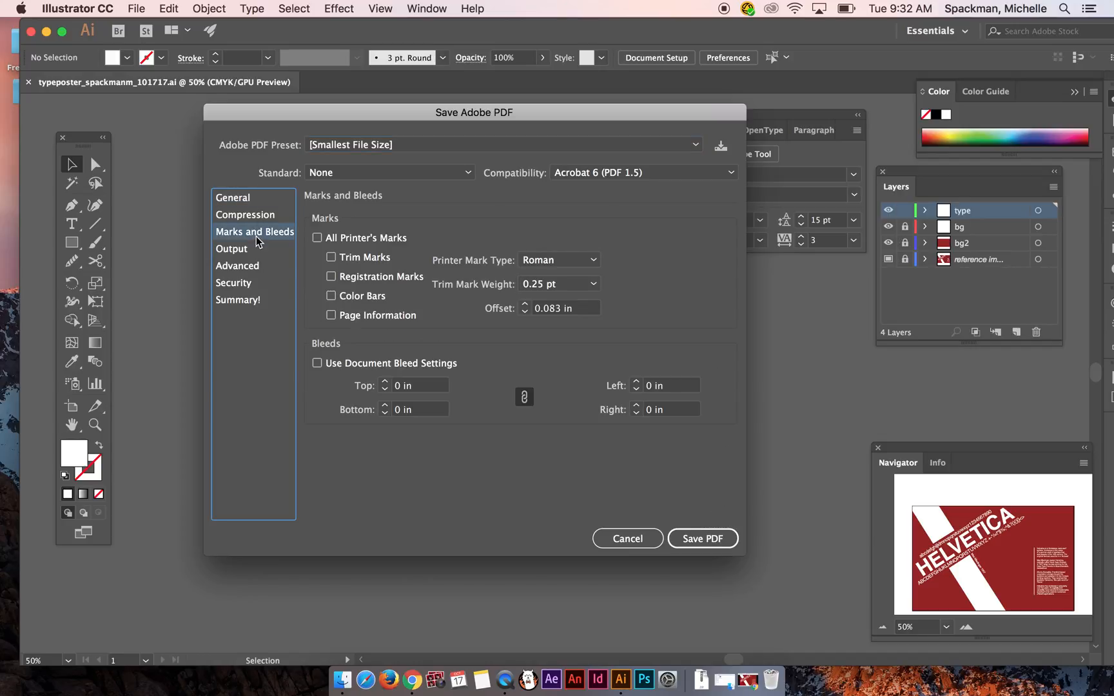
{"action": "left_click", "coordinate": [362, 255]}
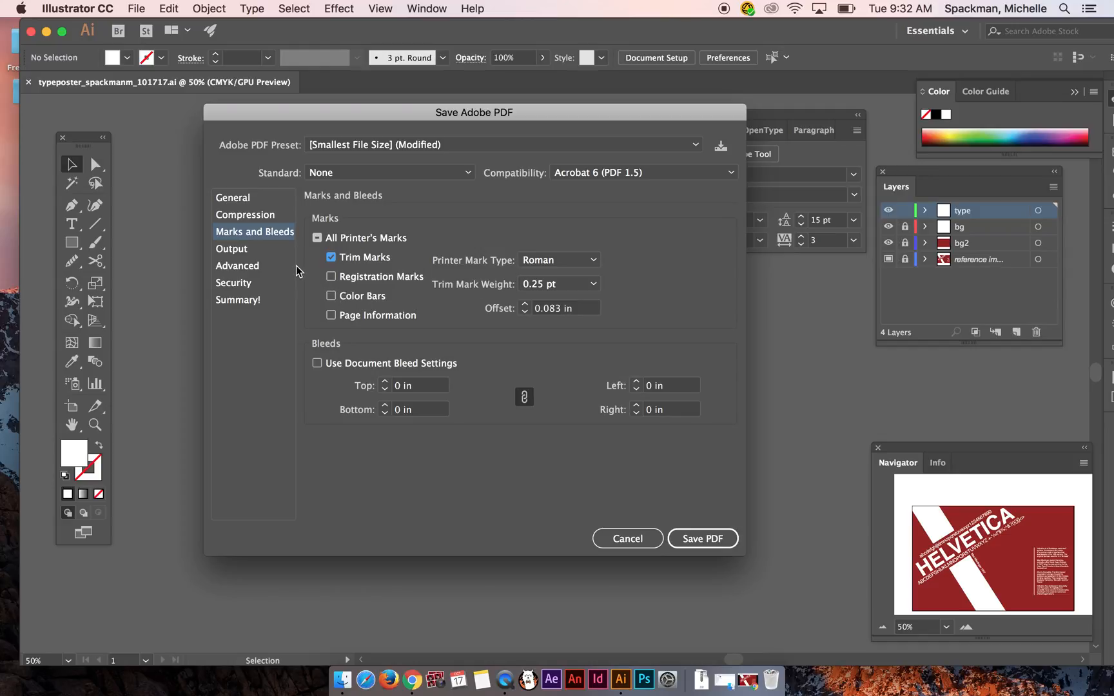
{"action": "left_click", "coordinate": [251, 248]}
{"action": "left_click", "coordinate": [255, 266]}
{"action": "left_click", "coordinate": [261, 284]}
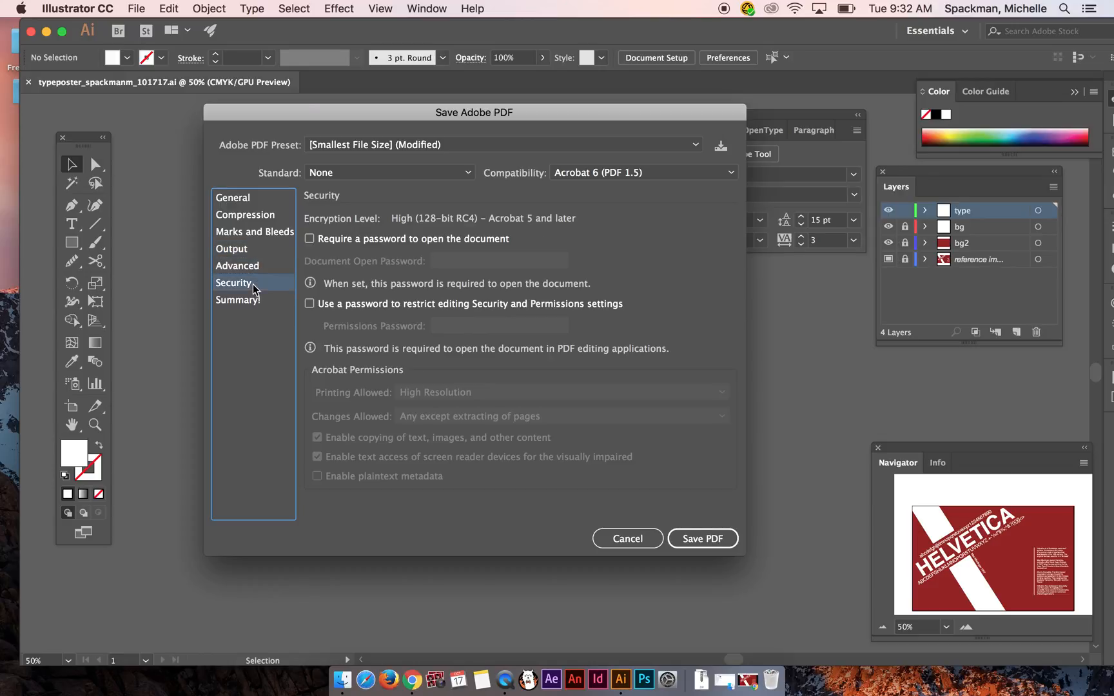
{"action": "left_click", "coordinate": [260, 301]}
{"action": "left_click", "coordinate": [261, 200]}
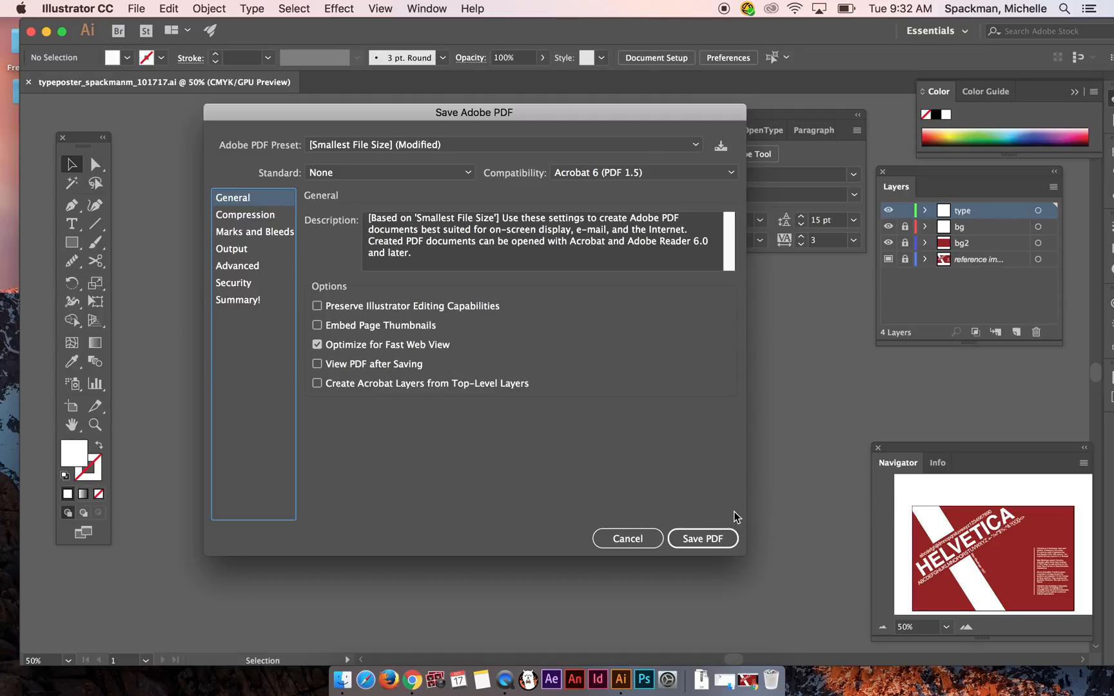
{"action": "left_click", "coordinate": [716, 537]}
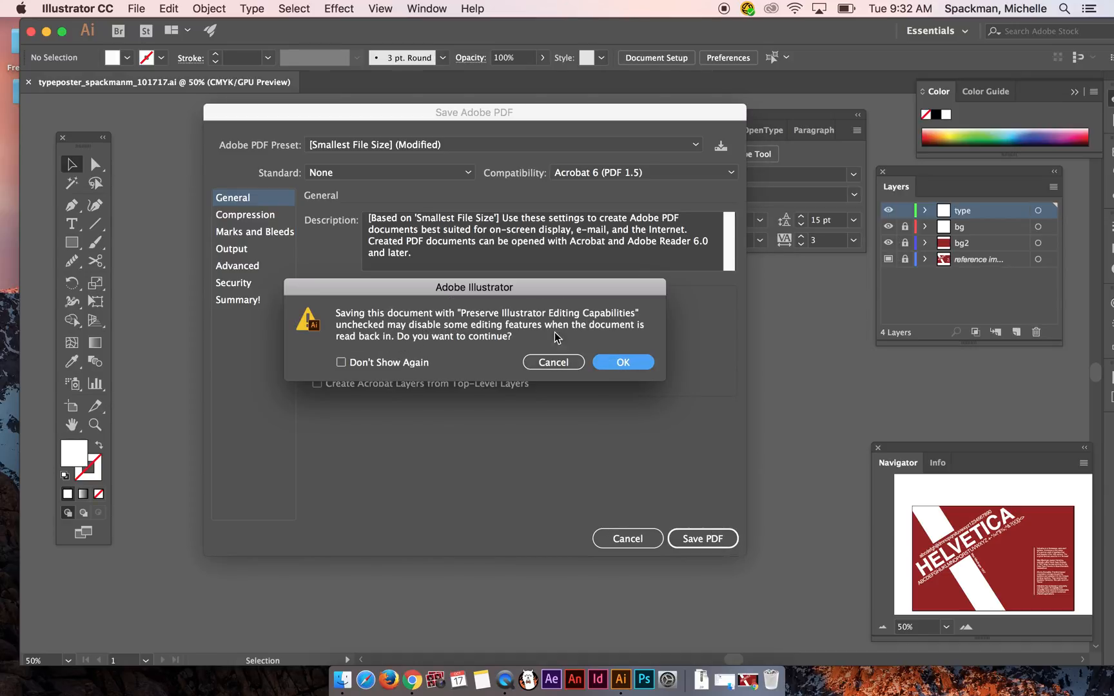
{"action": "left_click", "coordinate": [622, 362]}
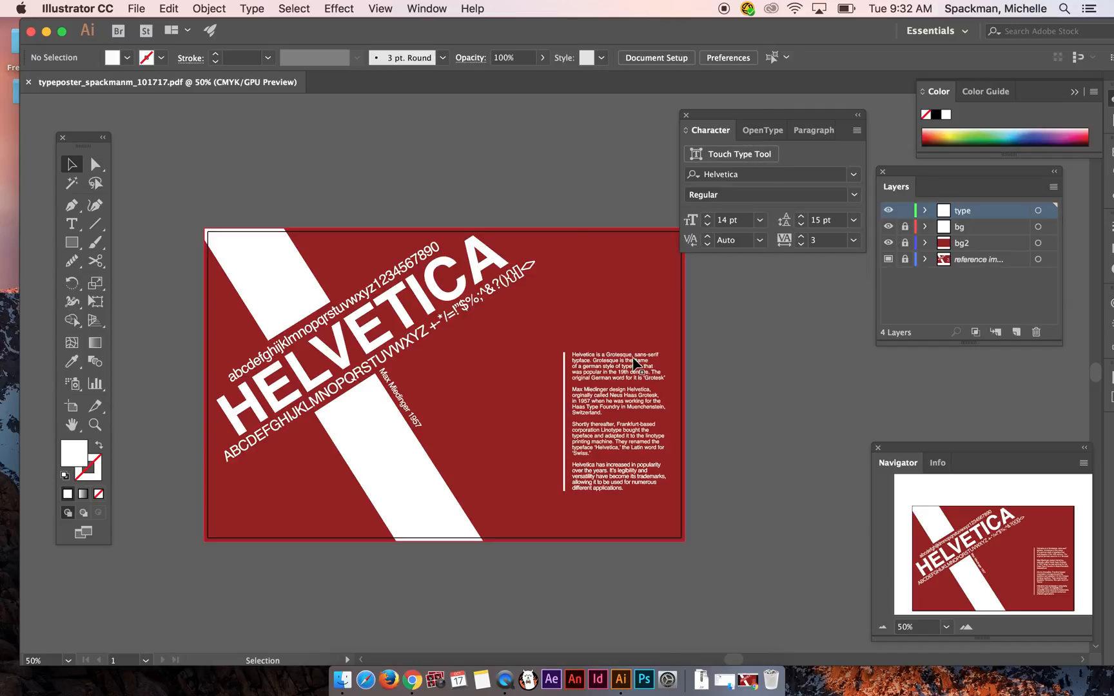
Step: Switch to Finder and open the type poster folder on the Desktop to check the saved AI and PDF files
{"action": "left_click_drag", "start_coordinate": [582, 31], "coordinate": [225, 31]}
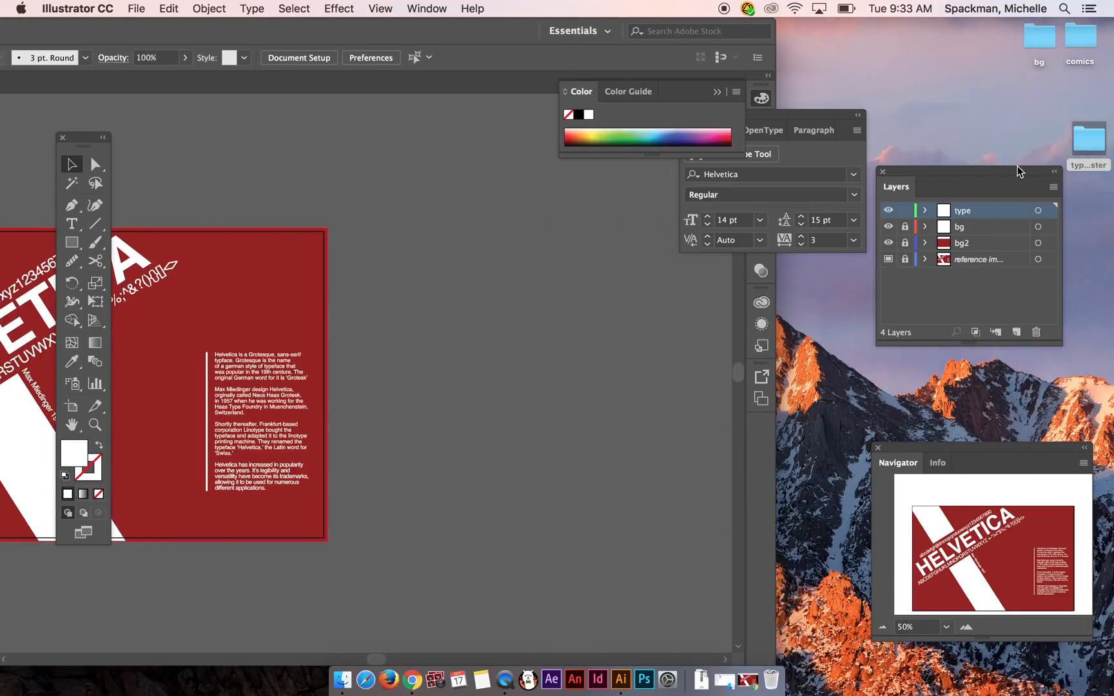
{"action": "left_click", "coordinate": [1091, 143]}
{"action": "double_click", "coordinate": [1090, 143]}
{"action": "left_click_drag", "start_coordinate": [693, 202], "coordinate": [530, 180]}
{"action": "left_click_drag", "start_coordinate": [509, 123], "coordinate": [875, 101]}
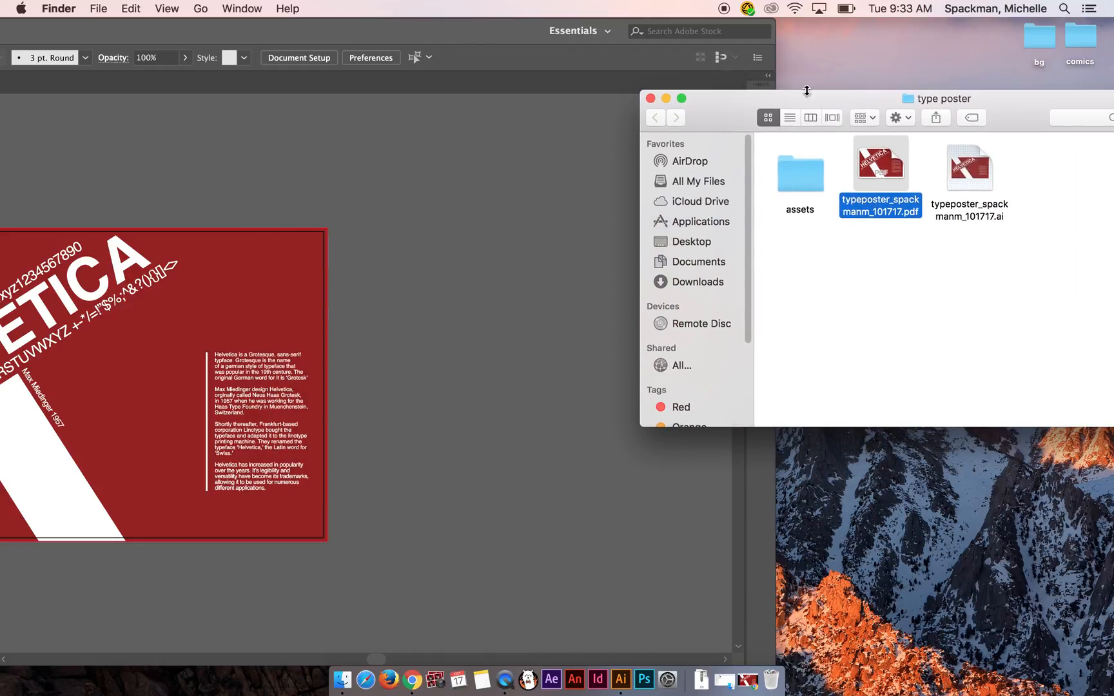
Step: Return to Illustrator and package the poster into the type poster folder with copied links, fonts and a report
{"action": "left_click", "coordinate": [444, 34]}
{"action": "left_click_drag", "start_coordinate": [433, 28], "coordinate": [772, 23]}
{"action": "left_click", "coordinate": [142, 8]}
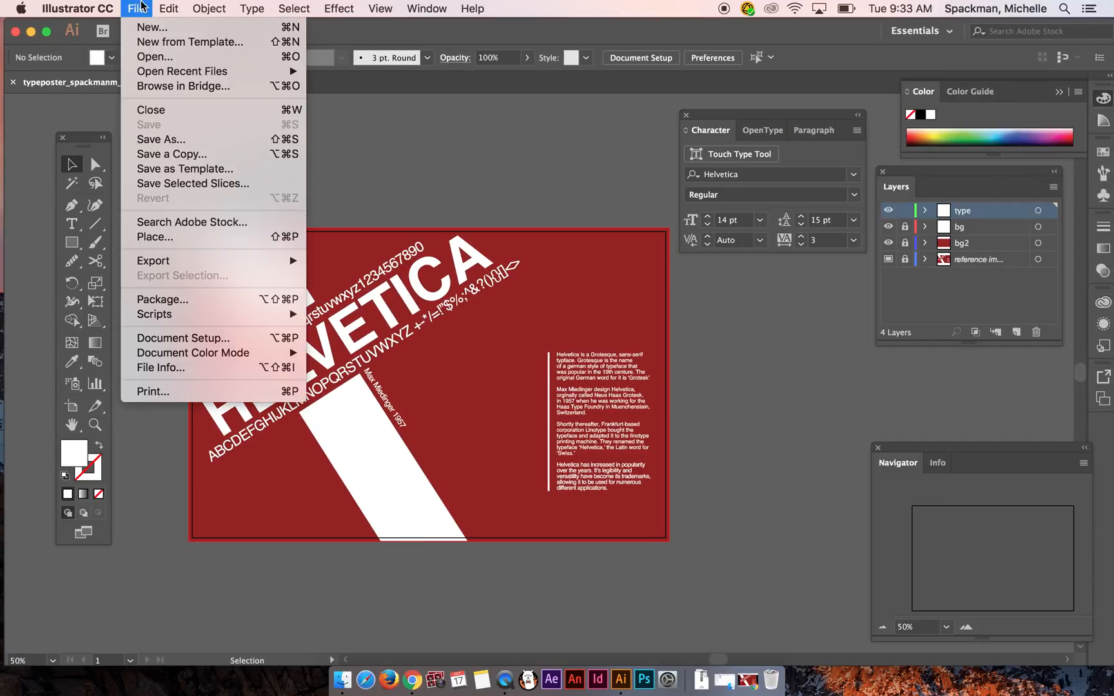
{"action": "left_click", "coordinate": [190, 305]}
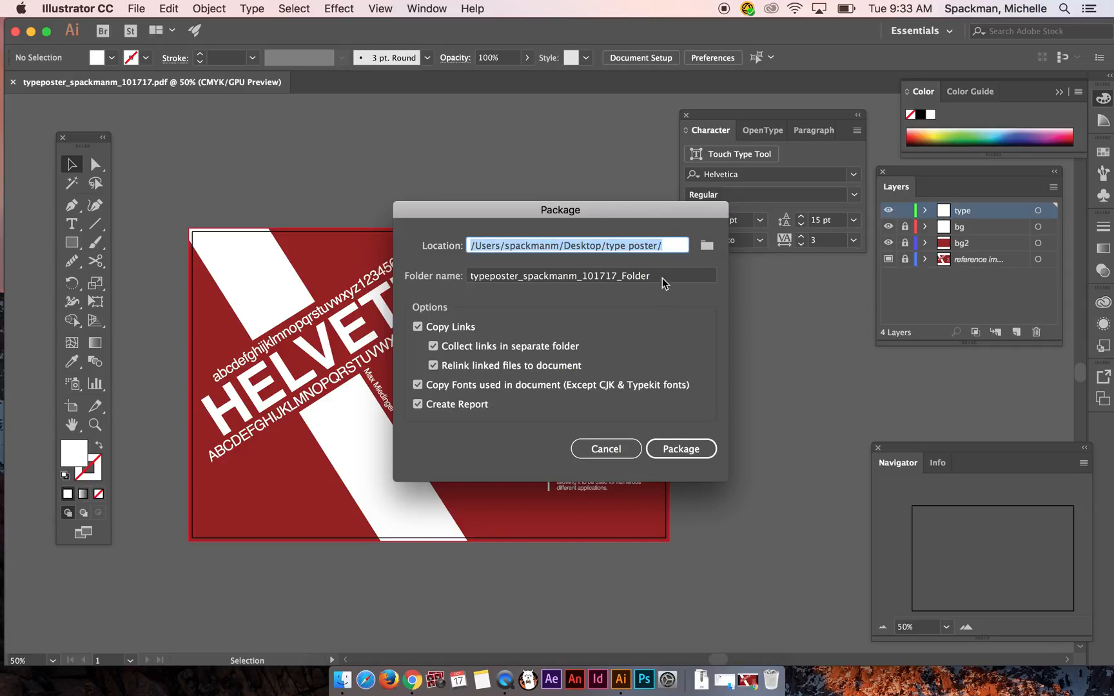
{"action": "left_click", "coordinate": [685, 446]}
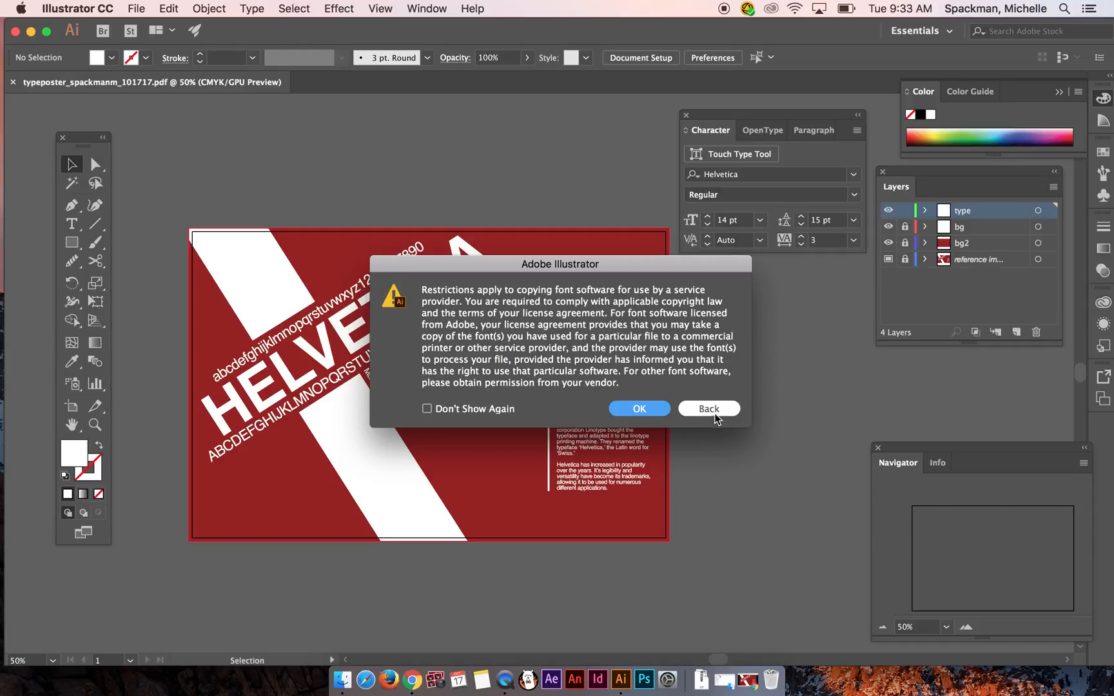
{"action": "left_click", "coordinate": [647, 407]}
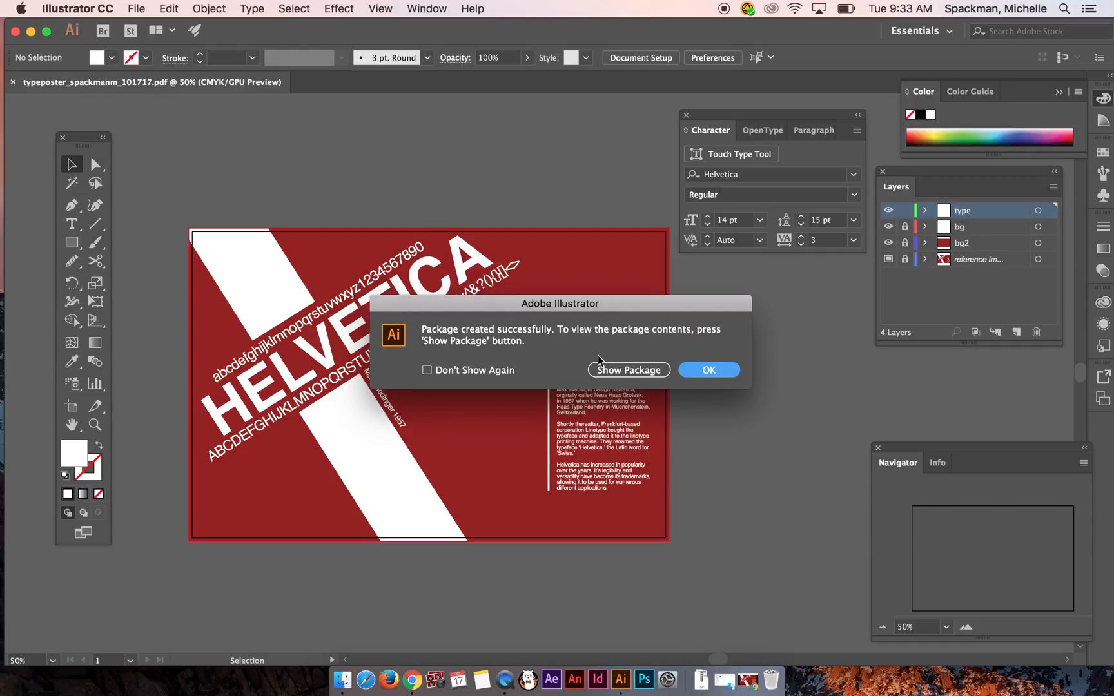
{"action": "left_click", "coordinate": [708, 369]}
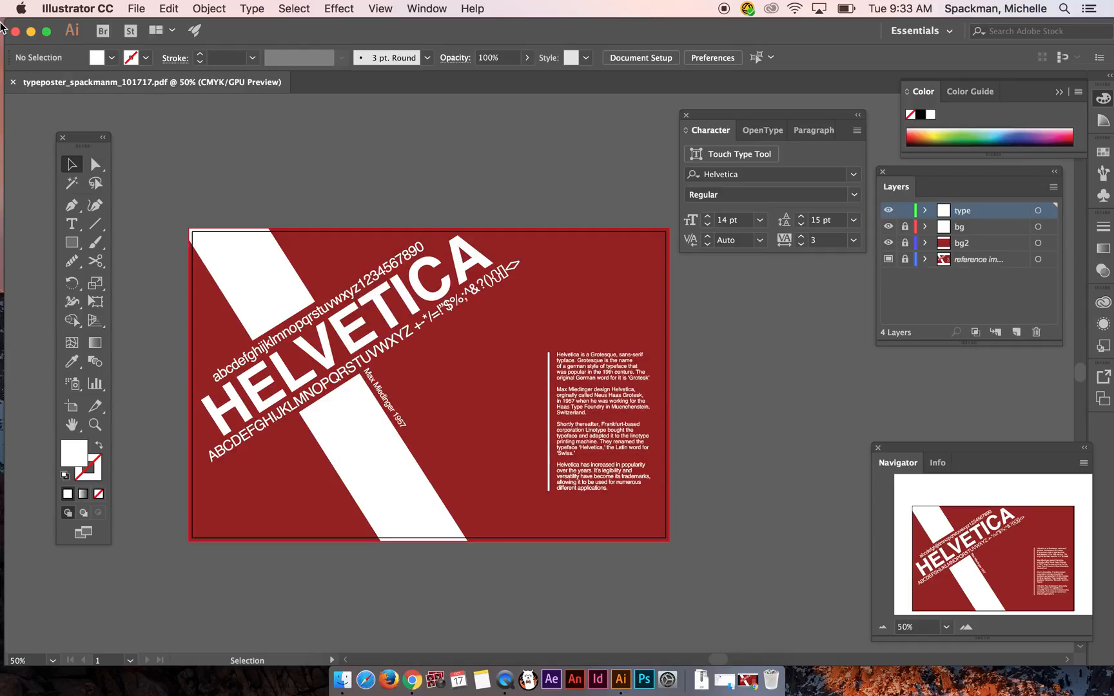
Step: Move Illustrator out of the way and inspect the packaged folder and its Links subfolder in Finder
{"action": "left_click", "coordinate": [31, 33]}
{"action": "left_click_drag", "start_coordinate": [1007, 112], "coordinate": [688, 191]}
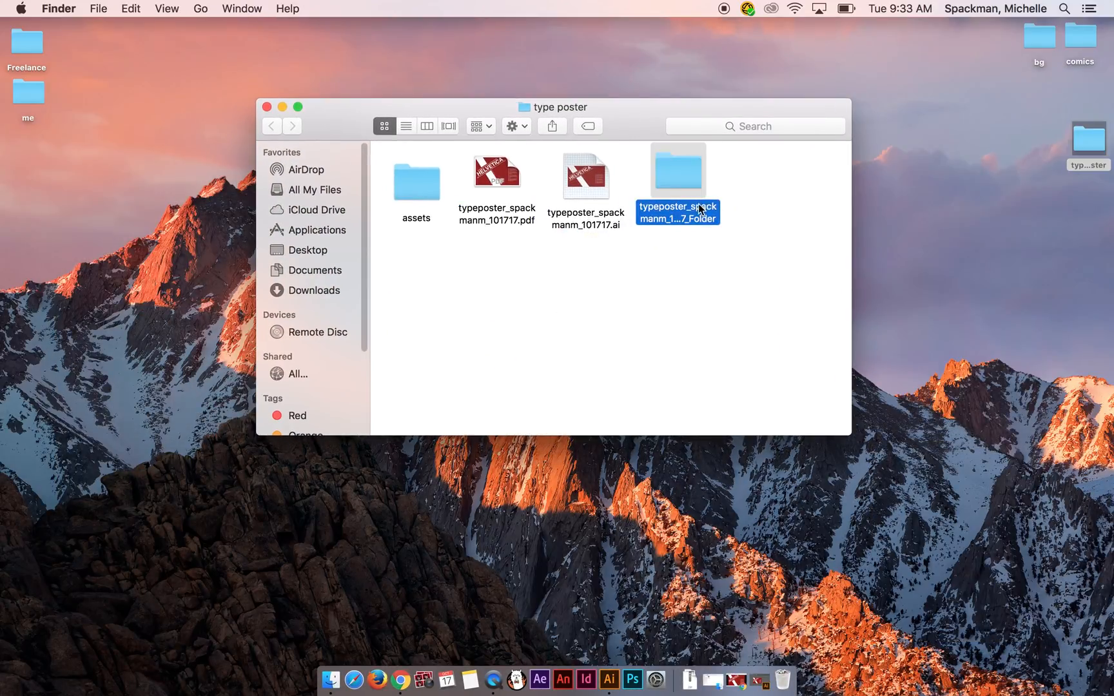
{"action": "double_click", "coordinate": [687, 169]}
{"action": "double_click", "coordinate": [421, 181]}
{"action": "left_click", "coordinate": [272, 126]}
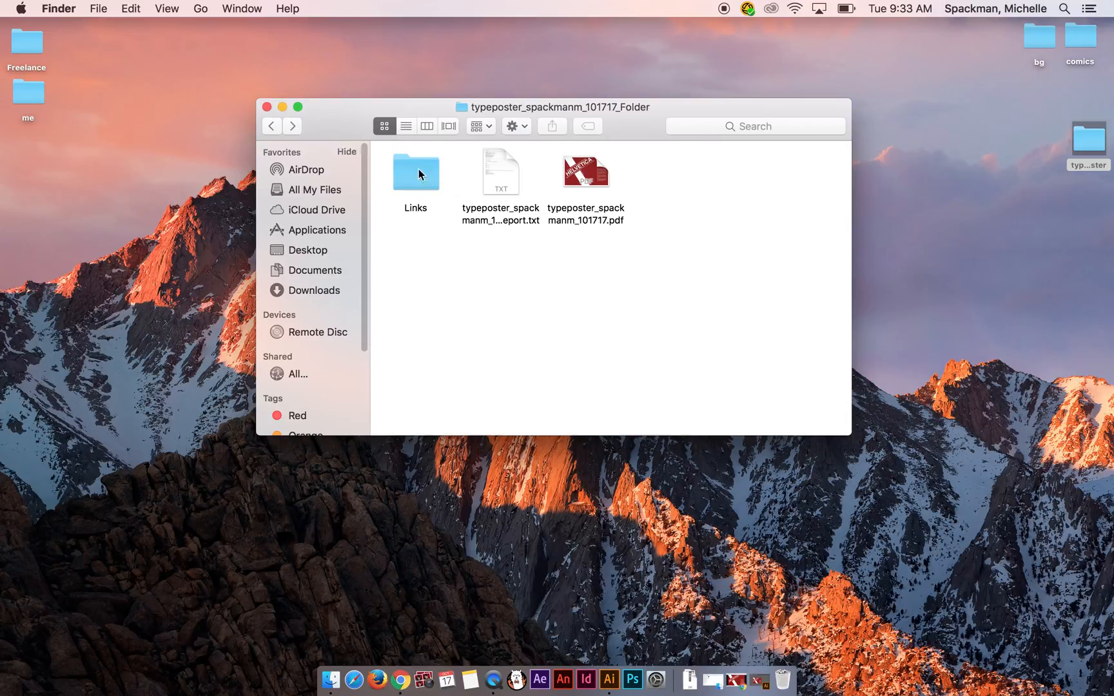
{"action": "left_click", "coordinate": [271, 126]}
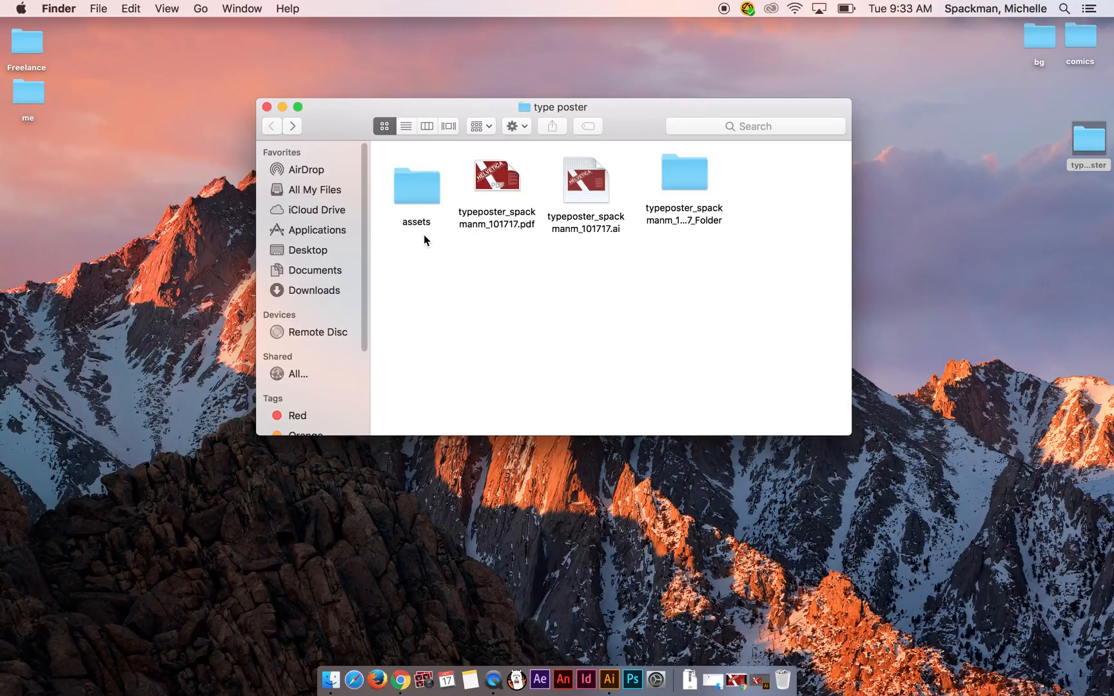